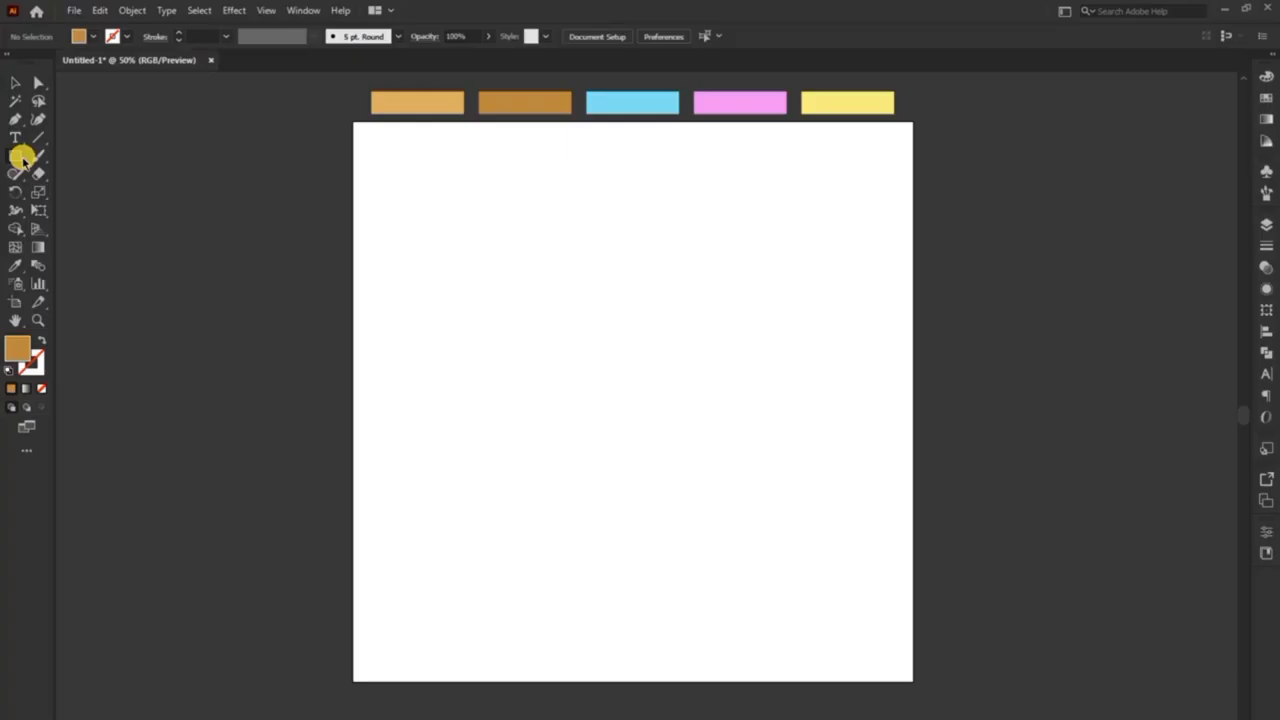
Draw a triangle with the Polygon tool, reducing its sides with Down Arrow.
click(20, 157)
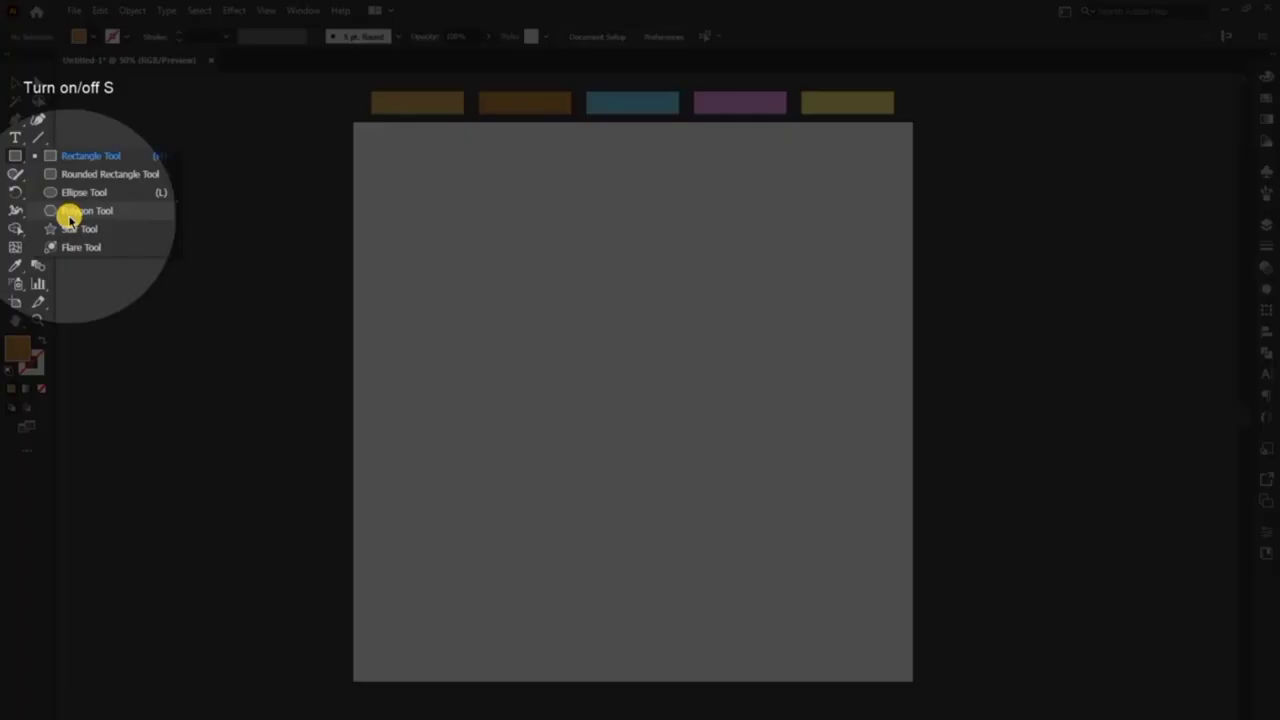
click(70, 212)
drag(512, 262, 589, 349)
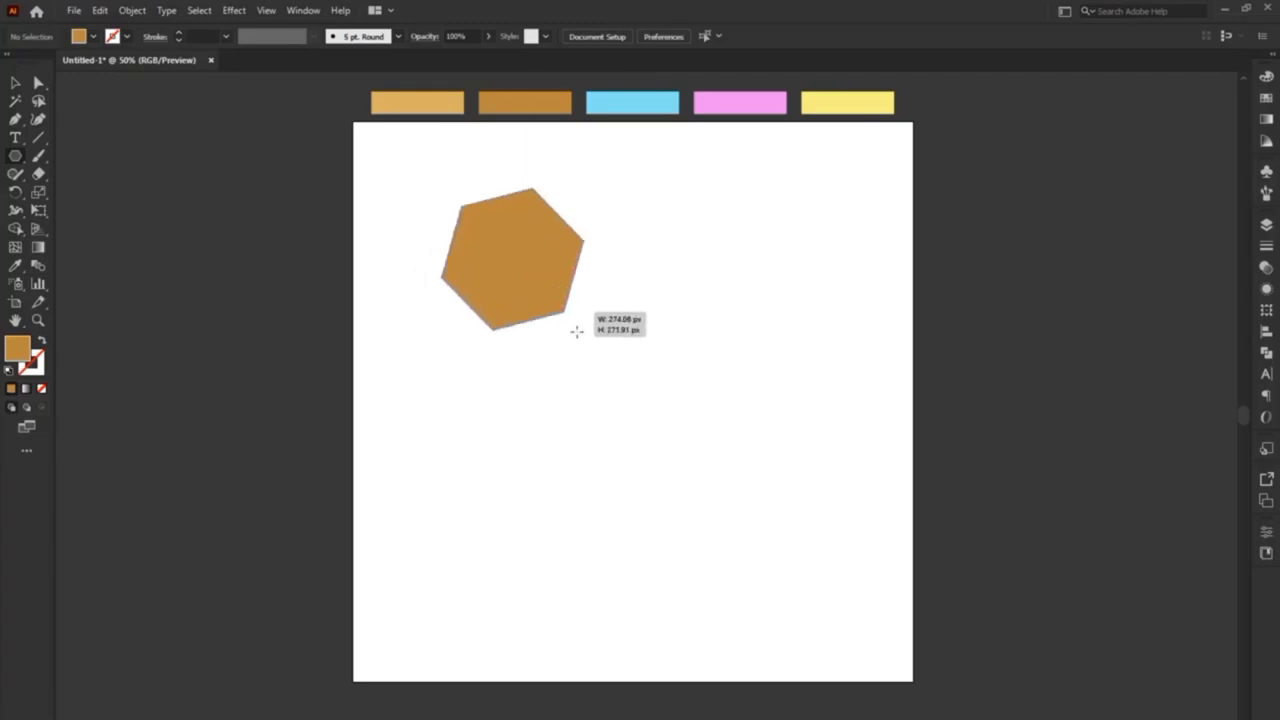
key(Down)
key(Down)
key(Down)
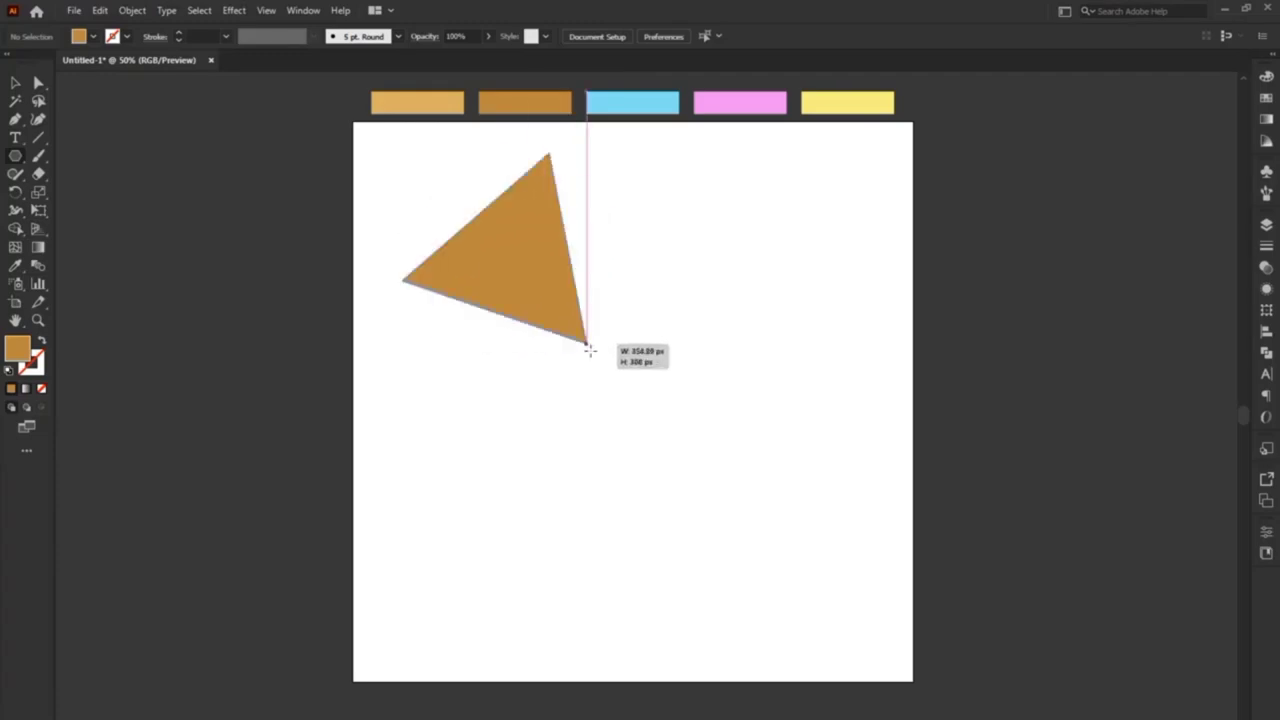
drag(589, 349, 600, 312)
Centre the triangle on the artboard, rotate it 180° to point down, and stretch it taller.
click(15, 84)
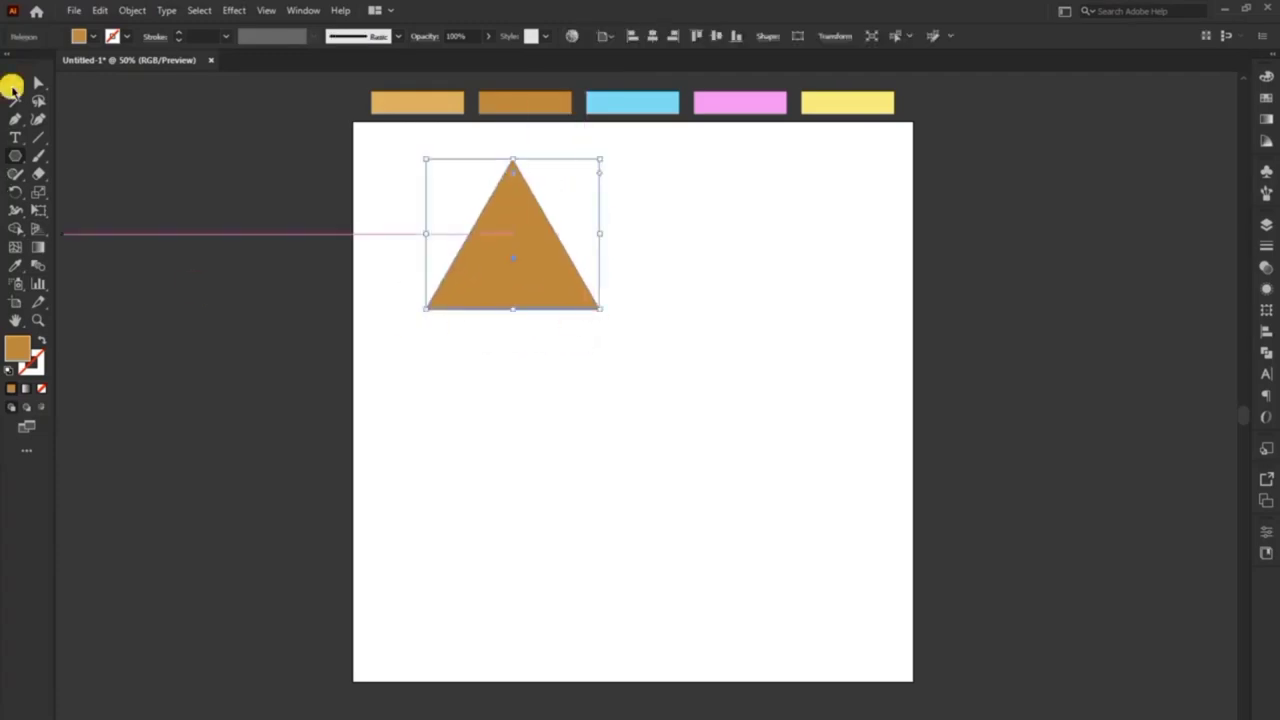
click(652, 36)
click(716, 36)
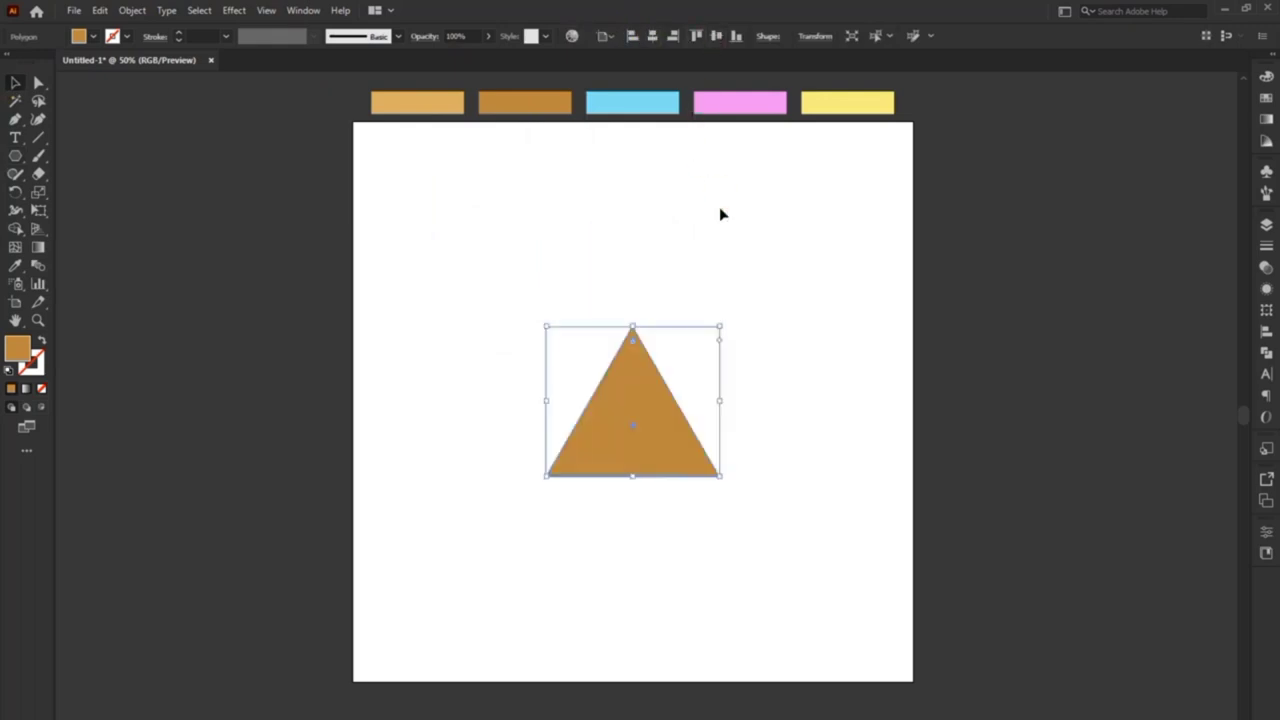
drag(735, 328, 556, 546)
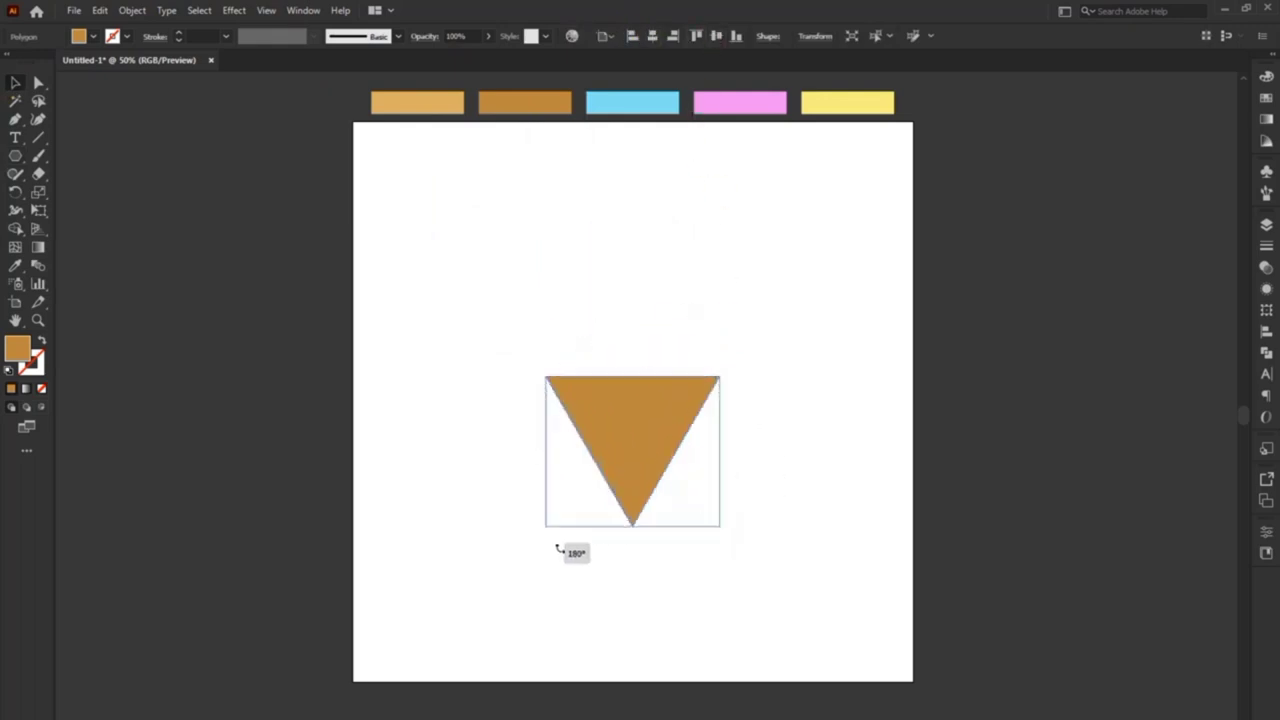
drag(632, 377, 632, 298)
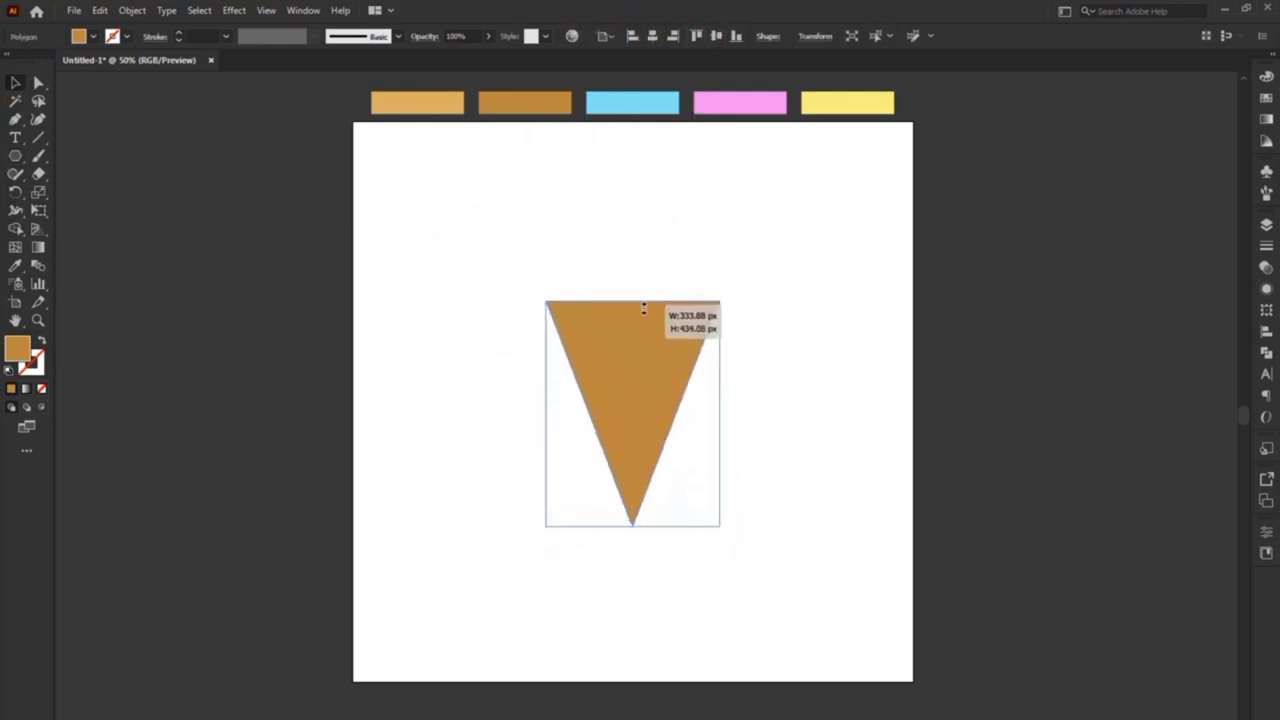
Make the triangle an unfilled 3 pt outline, lengthen its point and move it lower.
click(11, 368)
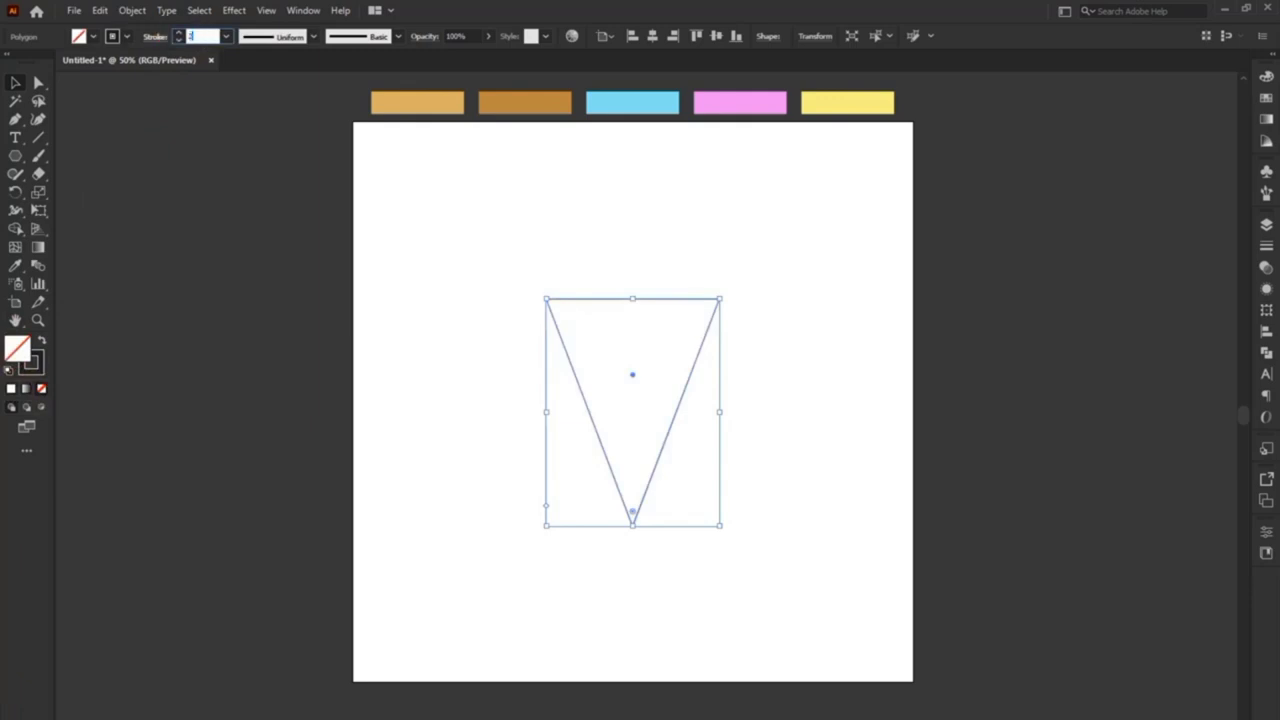
click(186, 37)
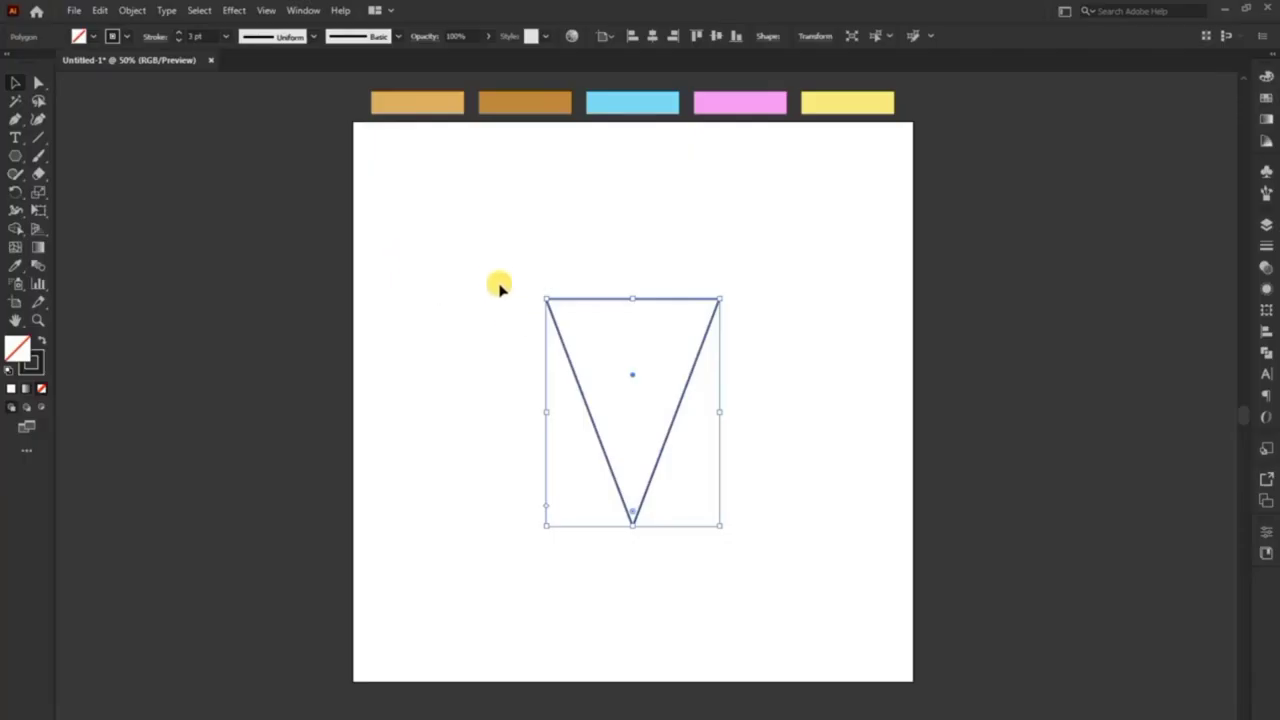
drag(494, 274, 776, 570)
drag(638, 539, 639, 545)
drag(632, 390, 632, 432)
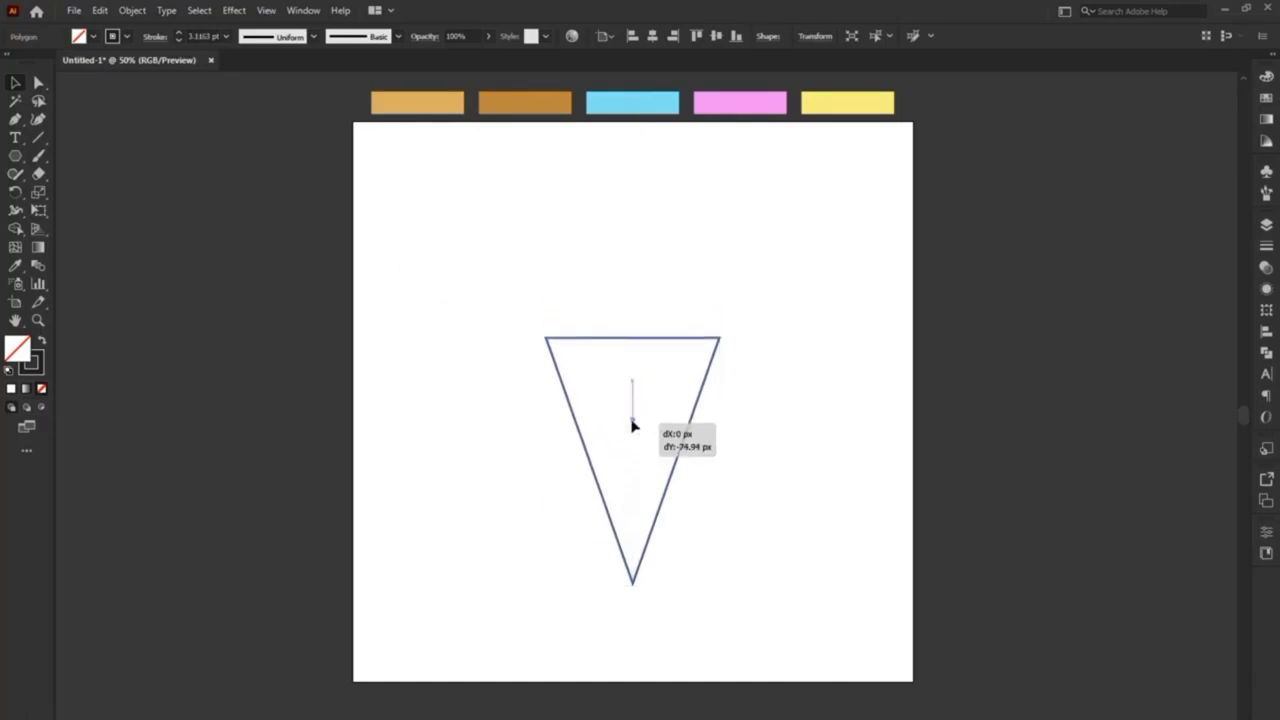
Draw a long thin rectangle band across the cone's top.
alt+scroll(660, 326, up, 1)
alt+scroll(615, 320, up, 2)
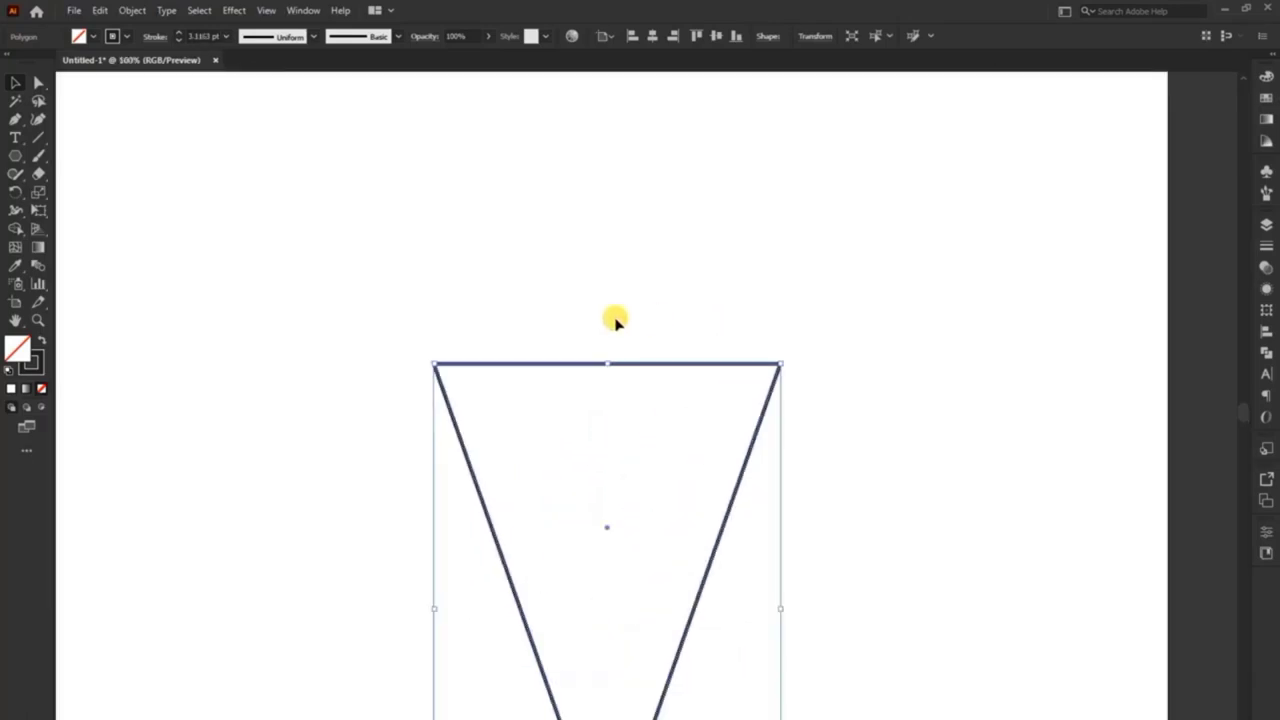
click(18, 84)
click(78, 137)
drag(15, 156, 110, 155)
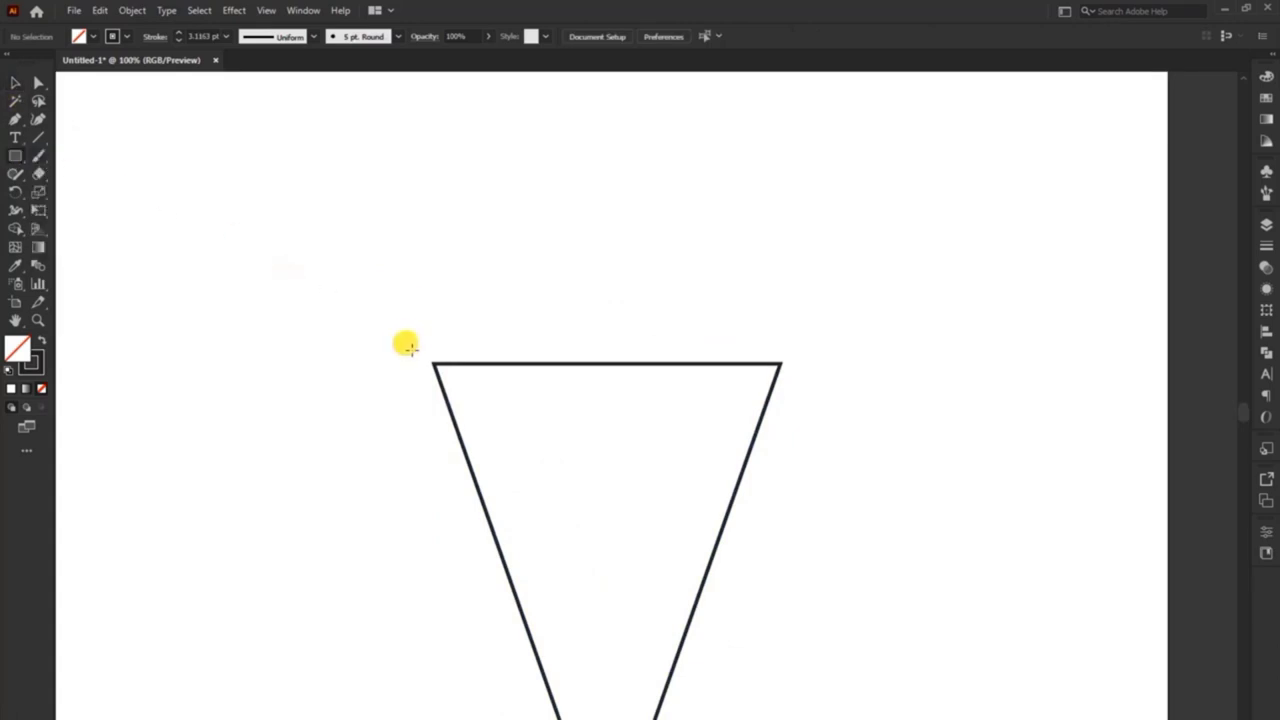
mouse_move(410, 348)
mouse_down()
mouse_move(842, 372)
mouse_move(793, 371)
mouse_up()
Centre the triangle under the band, then duplicate the band above and widen the copy.
click(20, 90)
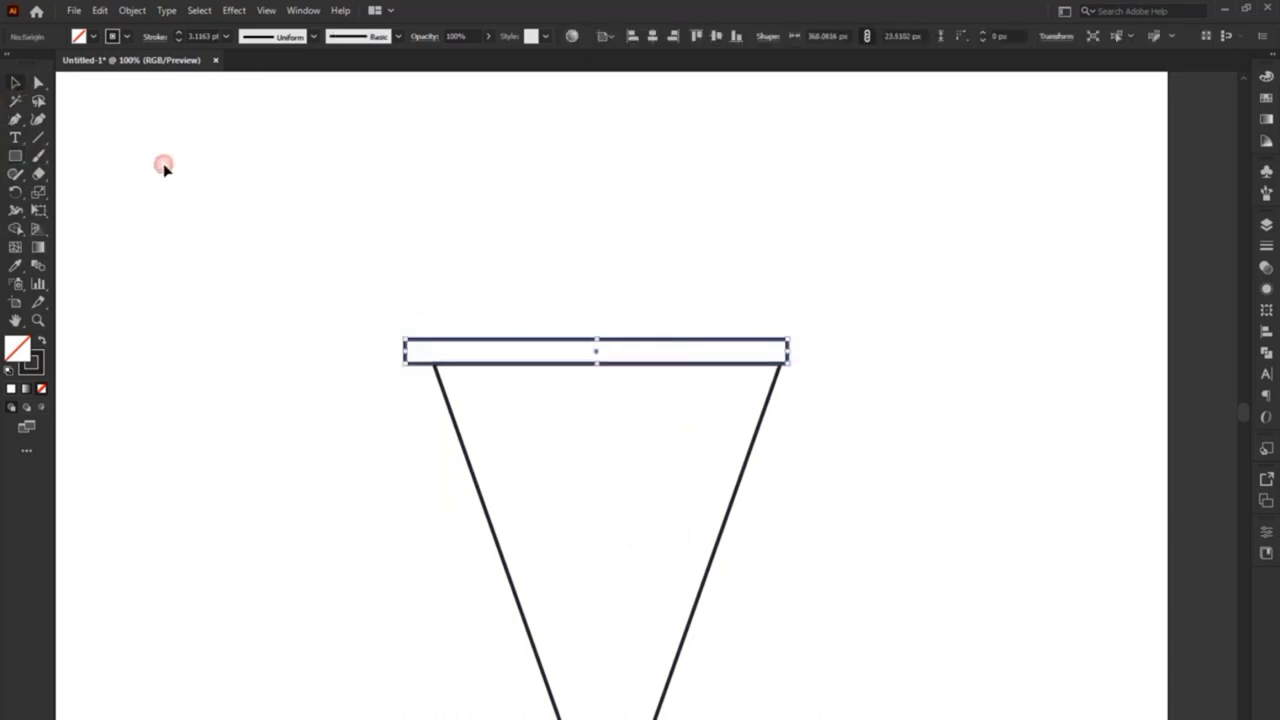
drag(214, 192, 631, 447)
click(657, 35)
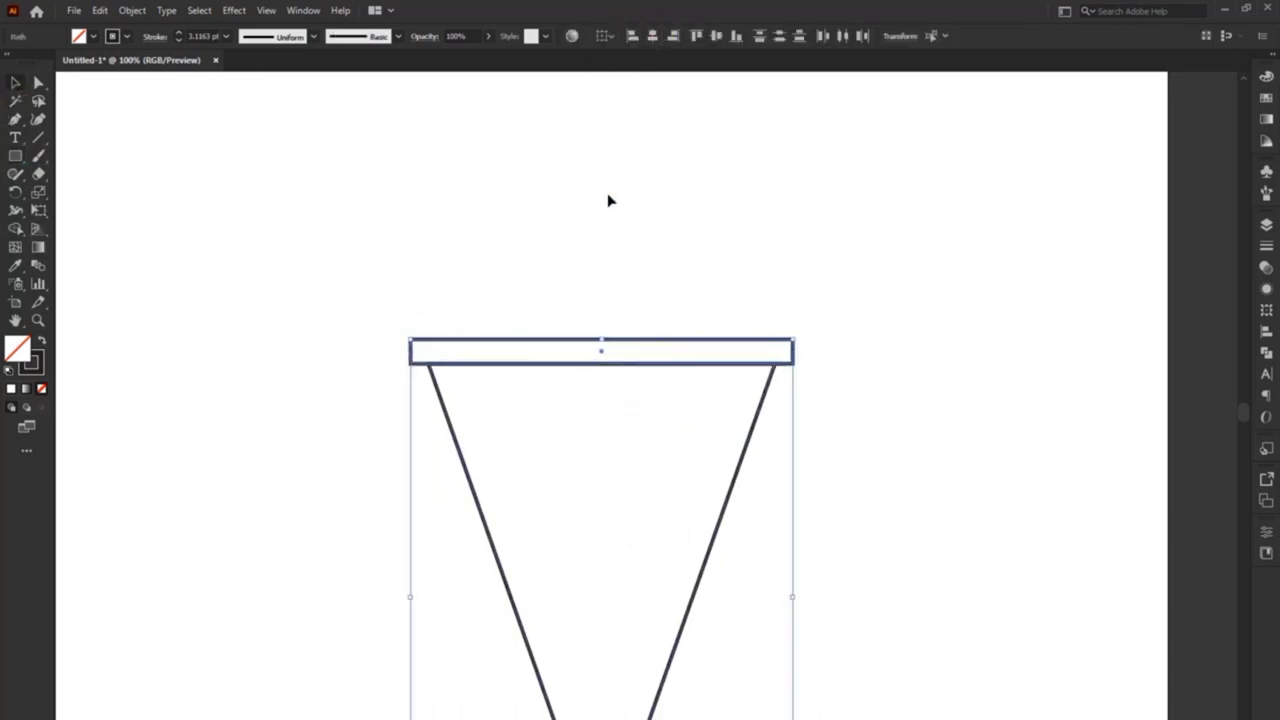
click(608, 198)
drag(549, 345, 606, 257)
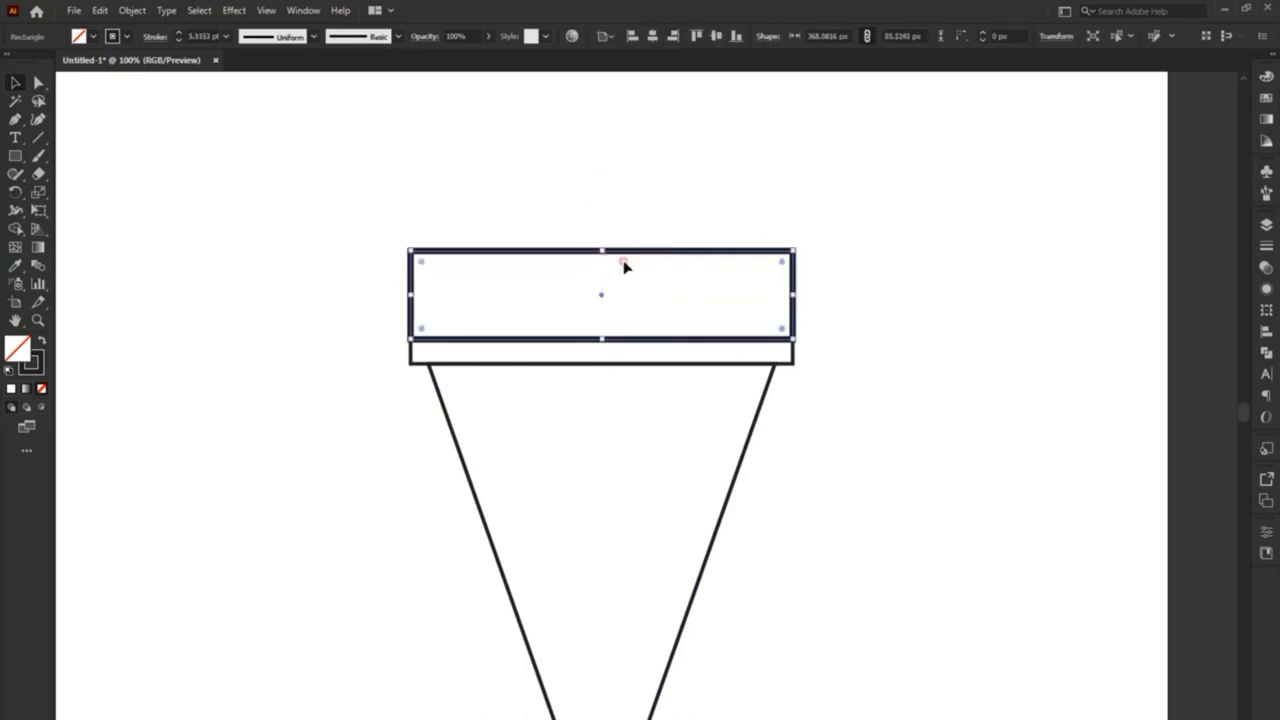
drag(797, 296, 811, 296)
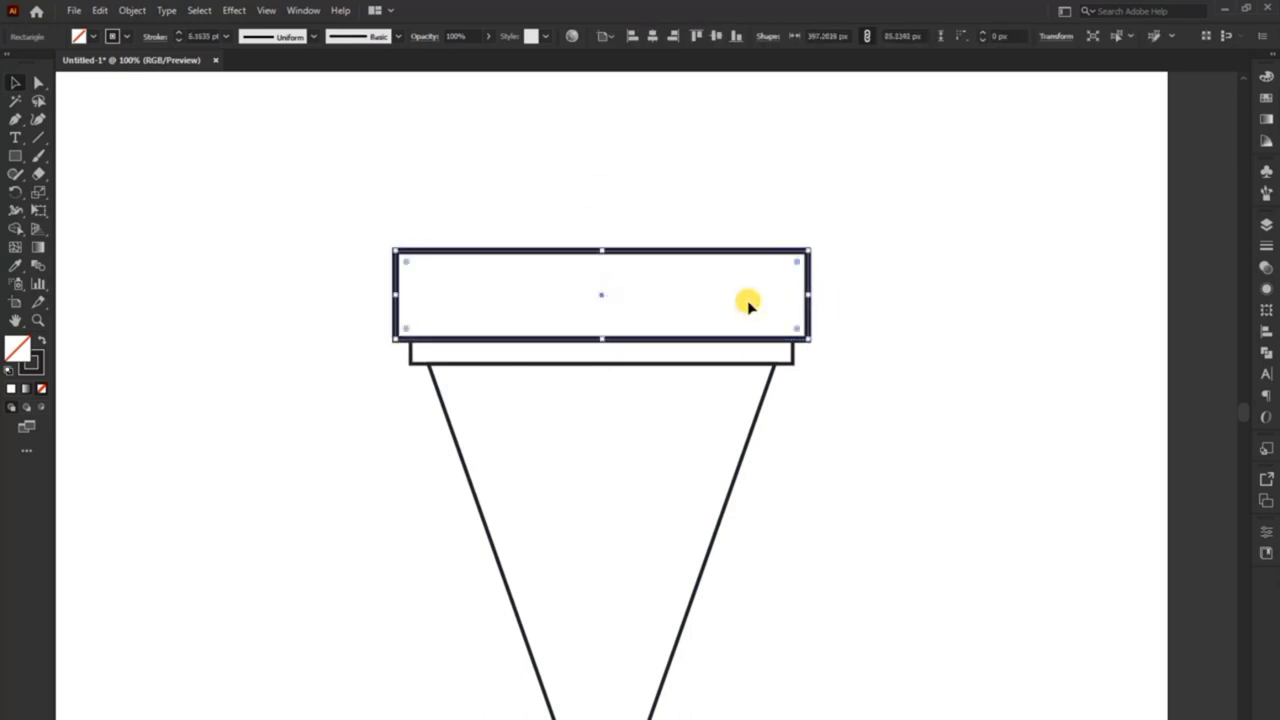
Draw an oval at the top rectangle's left end and duplicate it to the right end.
click(460, 188)
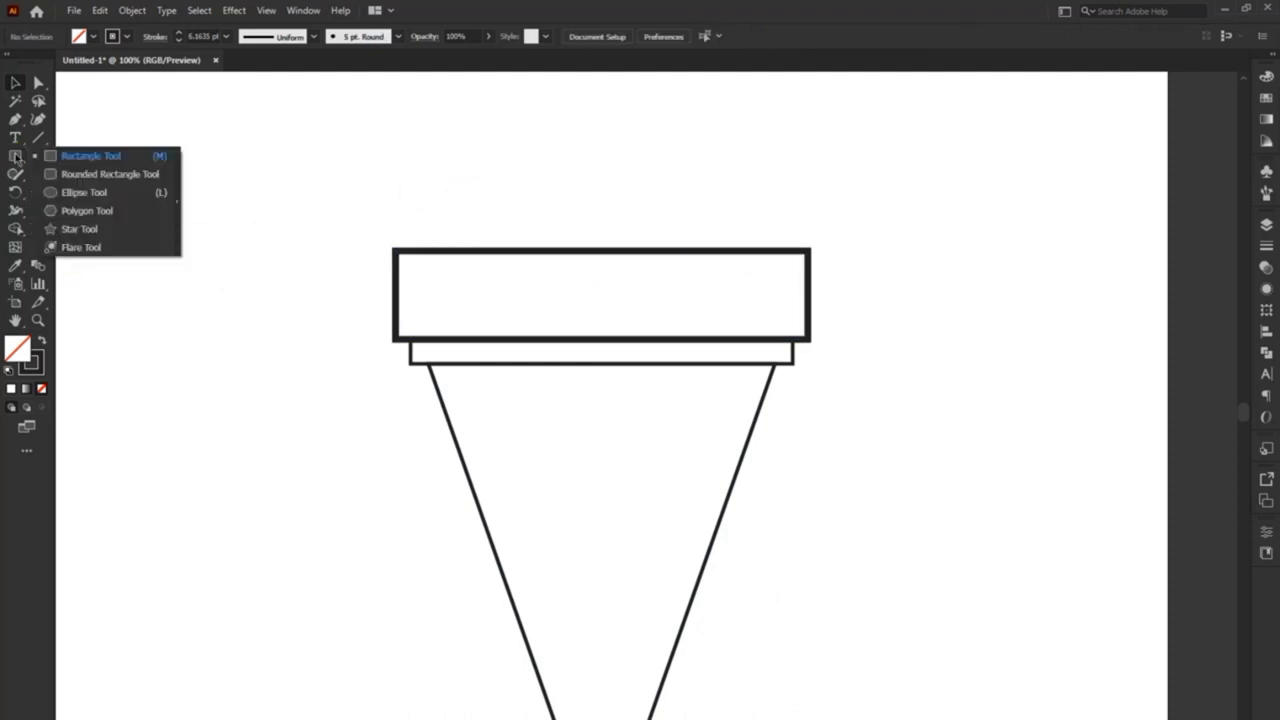
drag(8, 155, 60, 191)
mouse_move(418, 232)
mouse_down()
mouse_move(461, 293)
mouse_move(518, 338)
mouse_up()
click(13, 84)
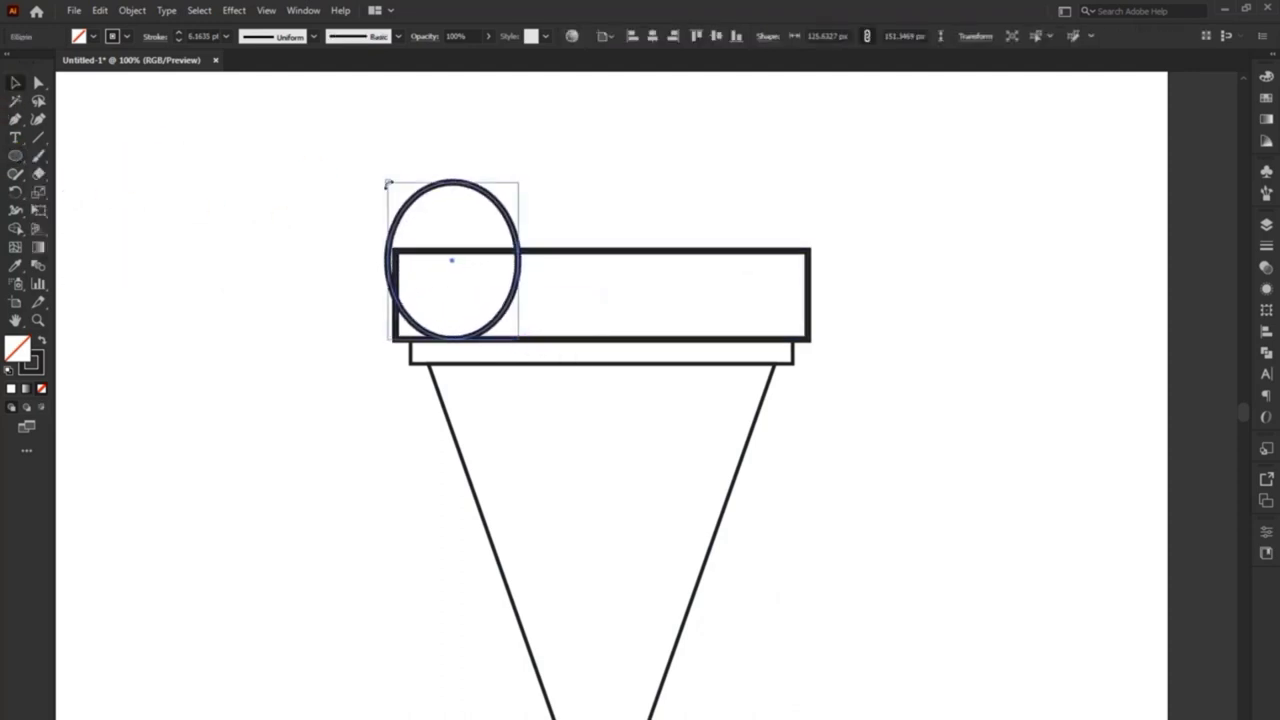
drag(452, 261, 462, 268)
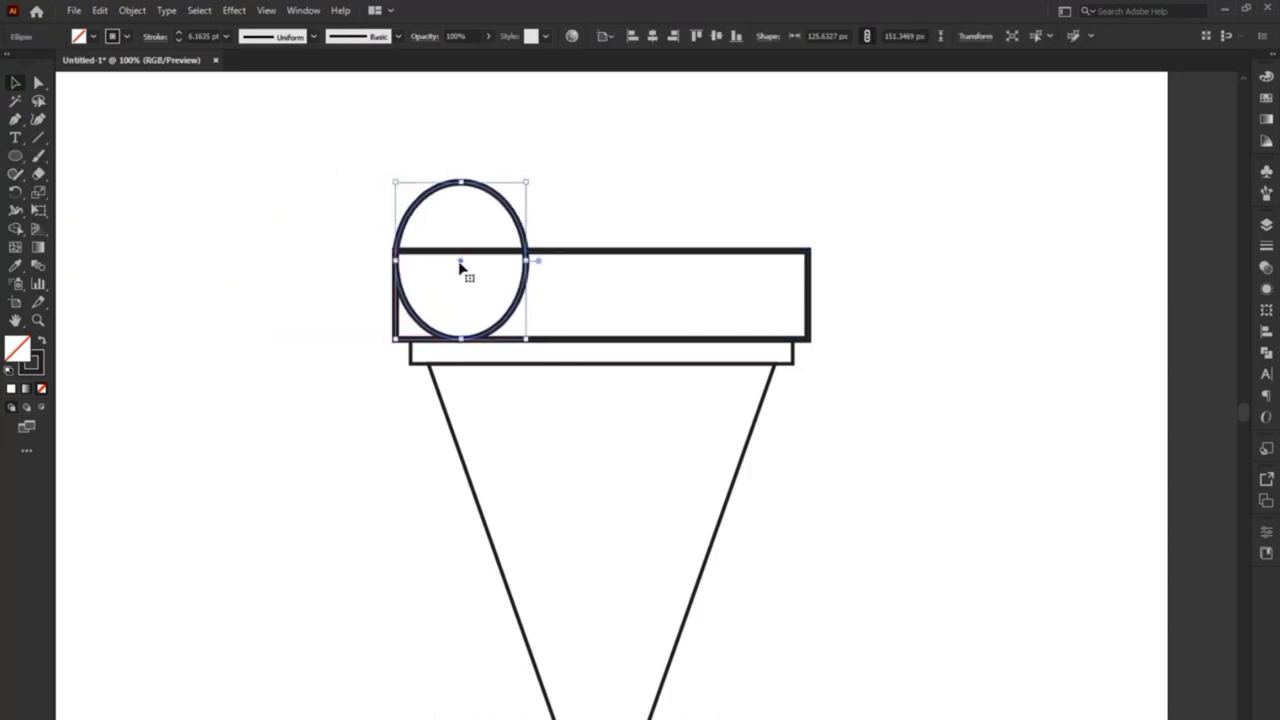
drag(462, 268, 744, 272)
Set the stroke weight of both ovals and the top rectangle to 3 pt.
drag(869, 155, 365, 313)
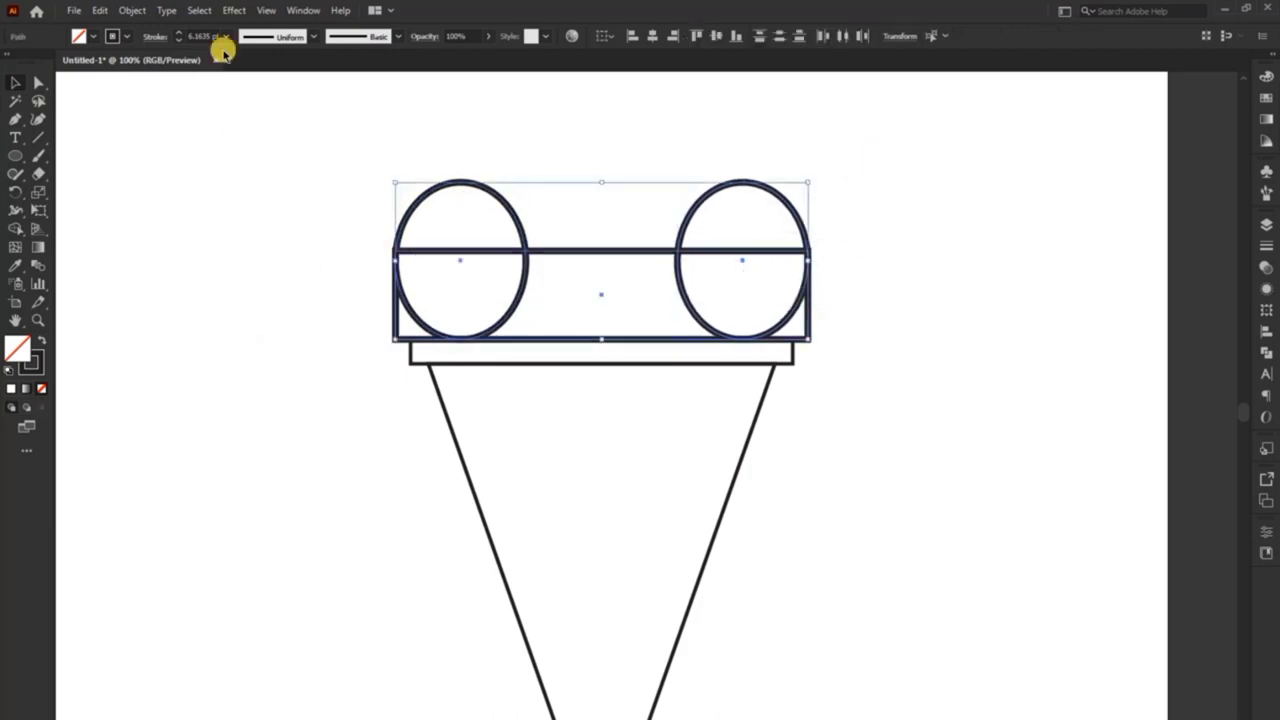
click(205, 36)
text(3)
key(Return)
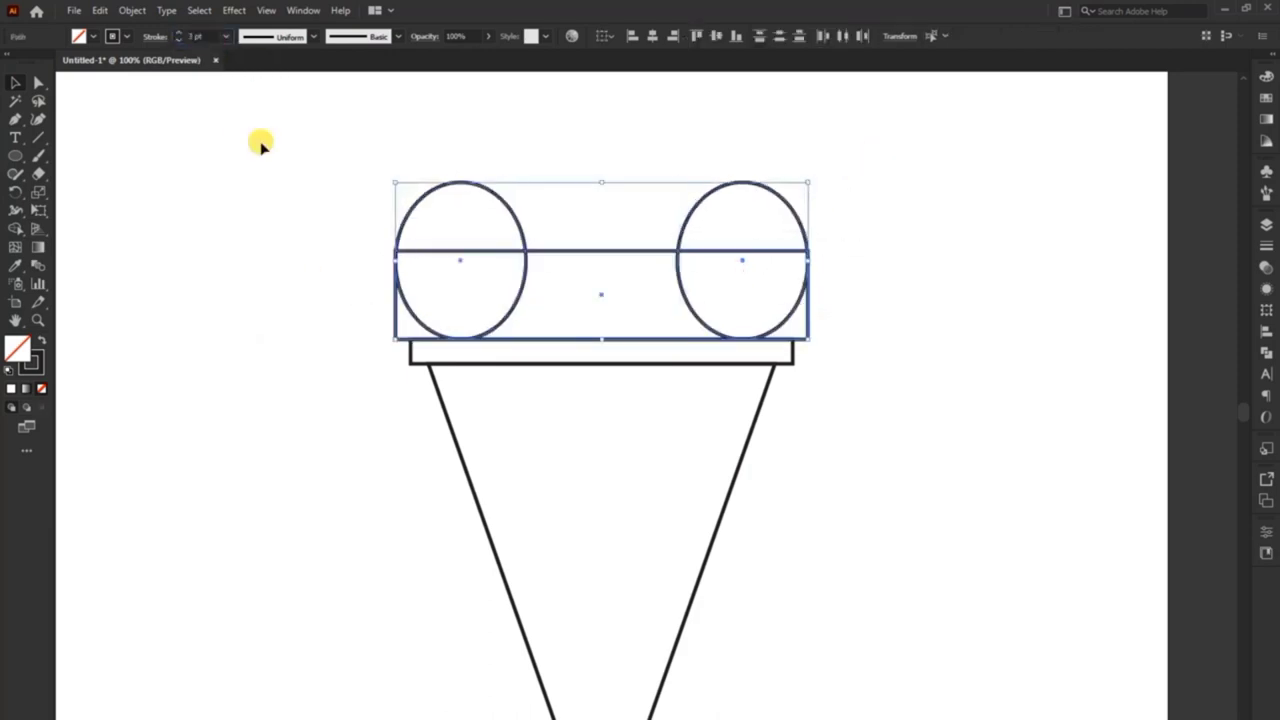
click(300, 212)
mouse_move(312, 158)
mouse_down()
mouse_move(908, 458)
mouse_move(891, 449)
mouse_up()
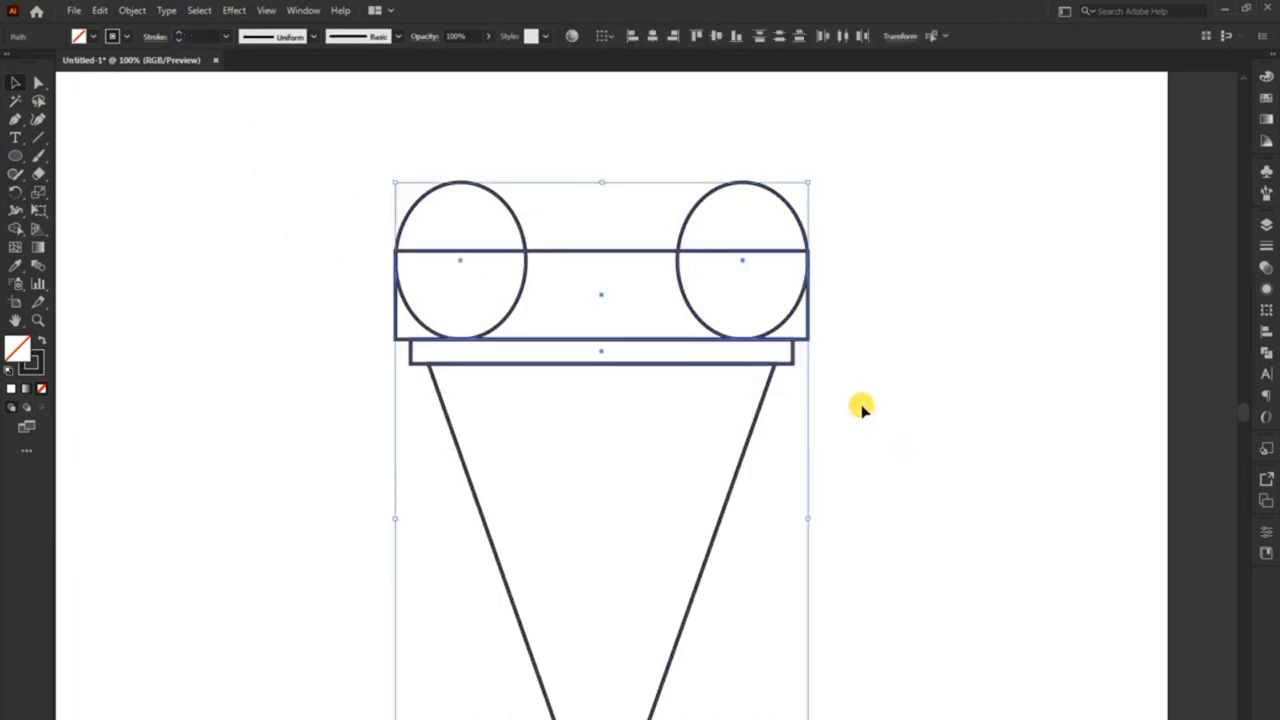
click(775, 392)
Widen the top rectangle and move the ovals flush to its left and right ends.
click(657, 365)
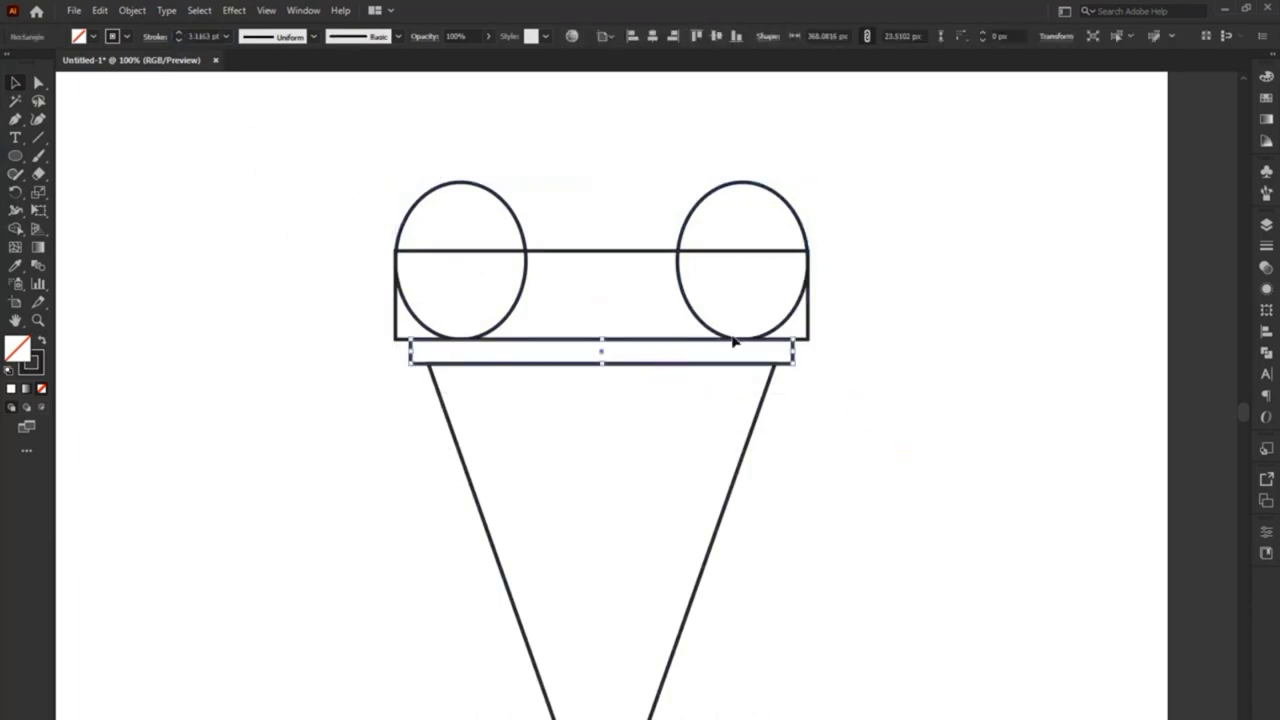
drag(907, 219, 366, 334)
click(863, 315)
click(809, 322)
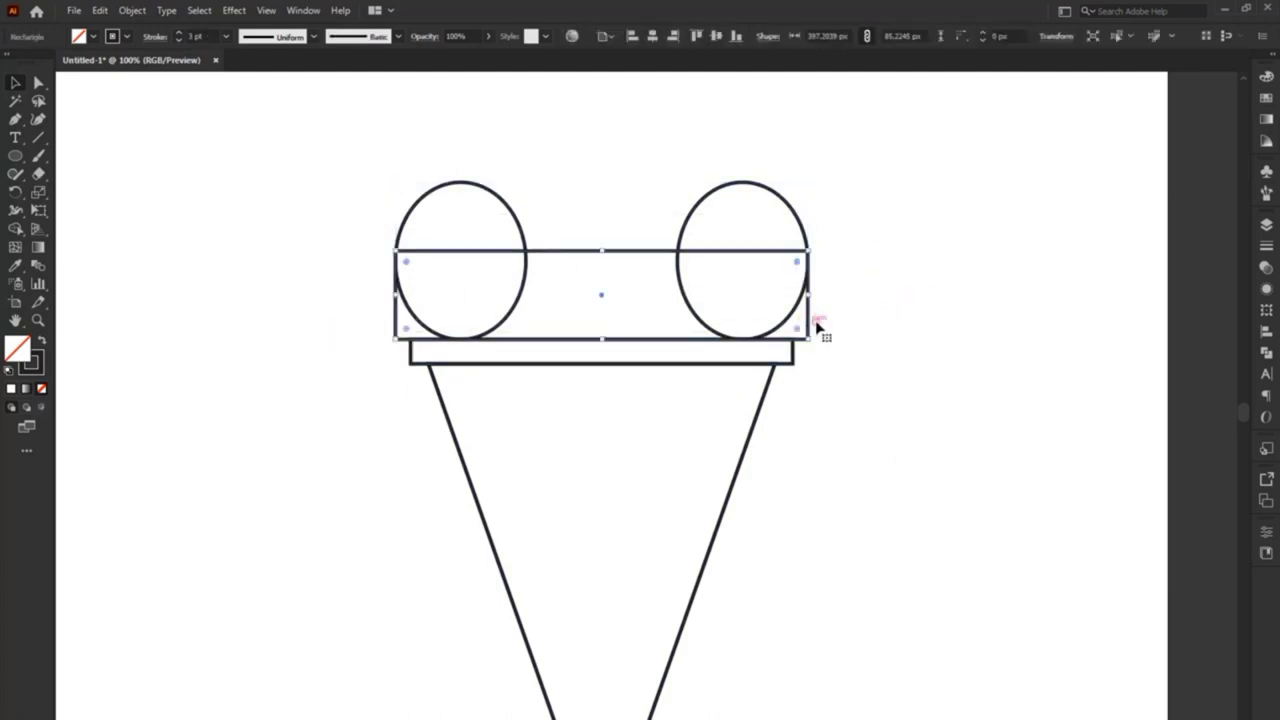
drag(817, 301, 829, 291)
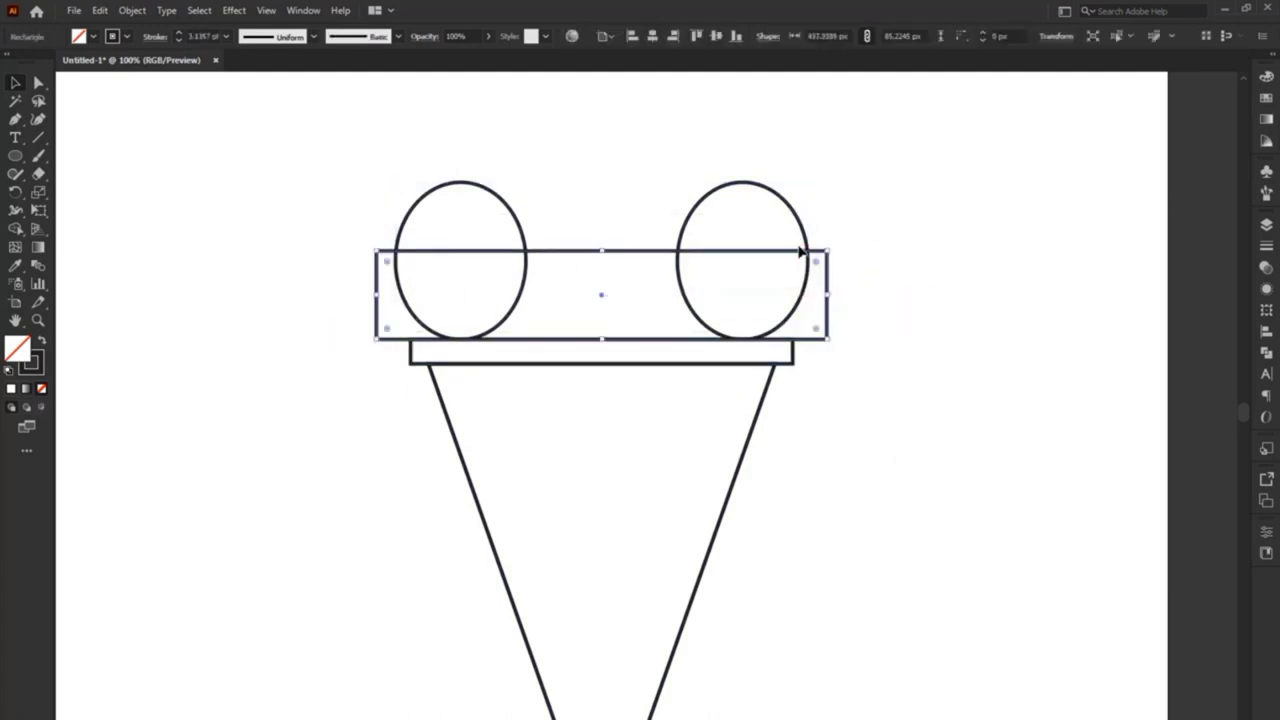
drag(802, 232, 821, 232)
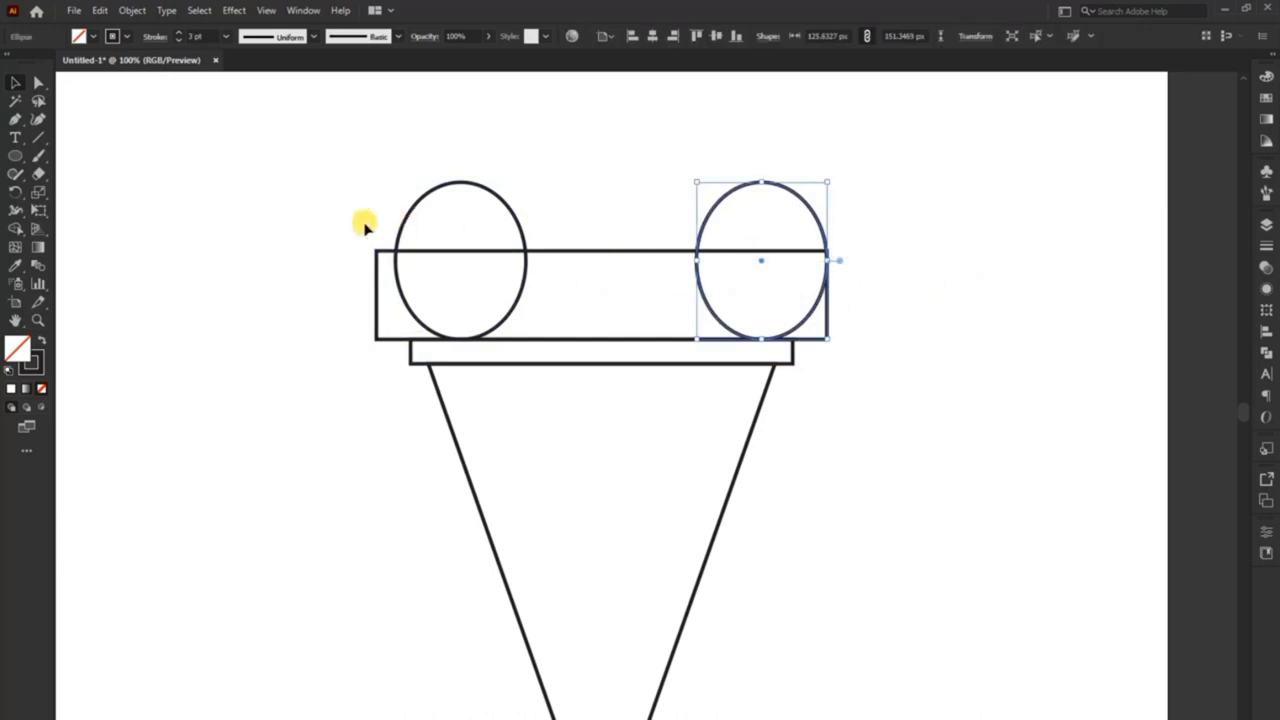
drag(400, 250, 381, 249)
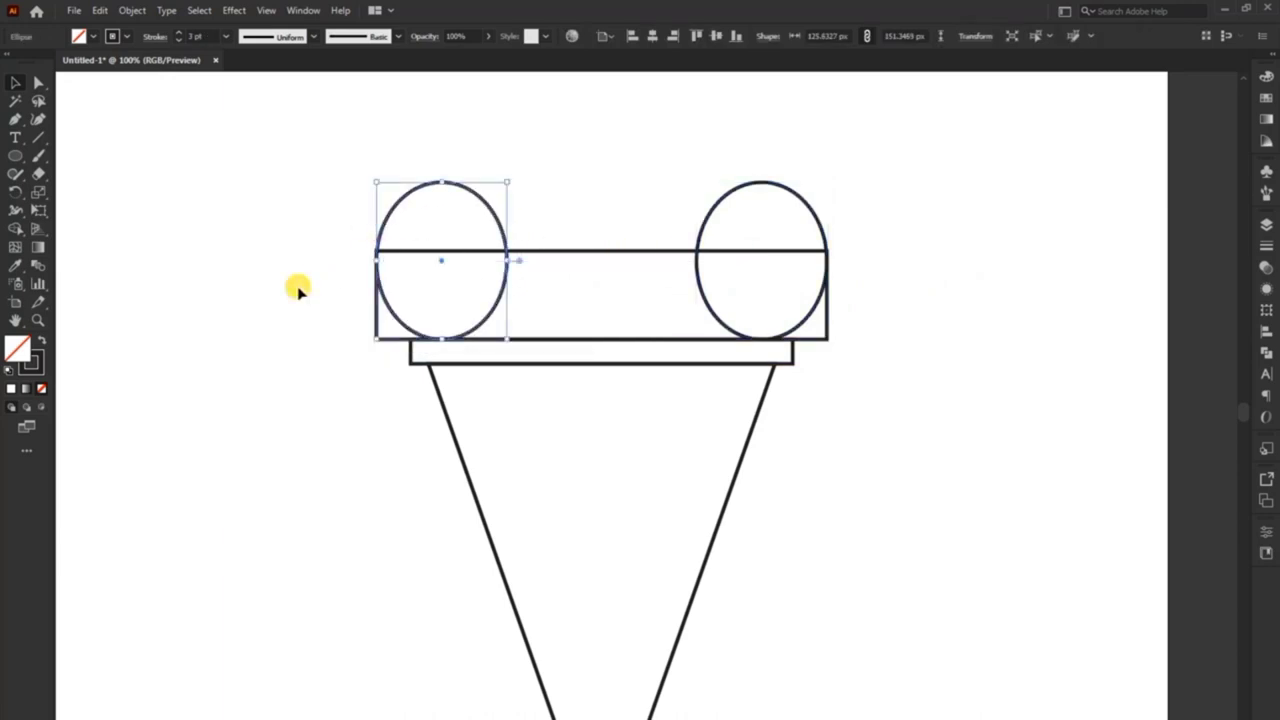
Narrow the lower band slightly and select all the cone parts.
click(440, 352)
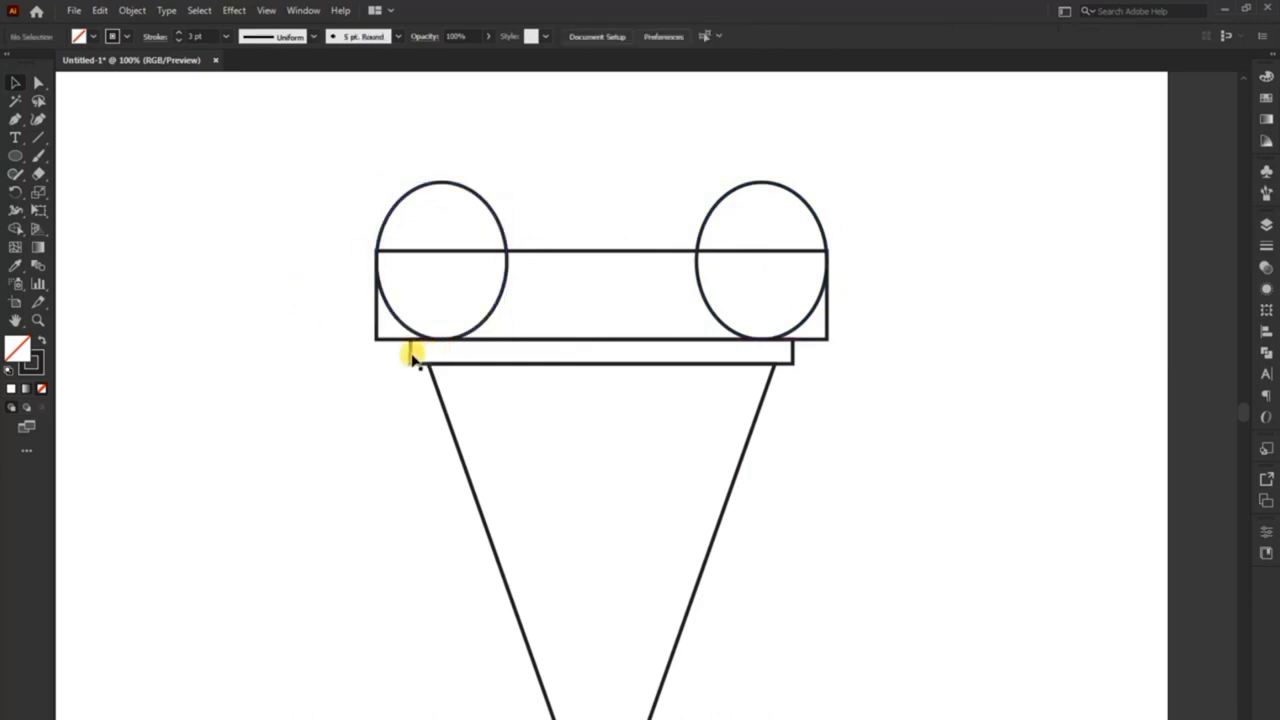
drag(413, 358, 420, 360)
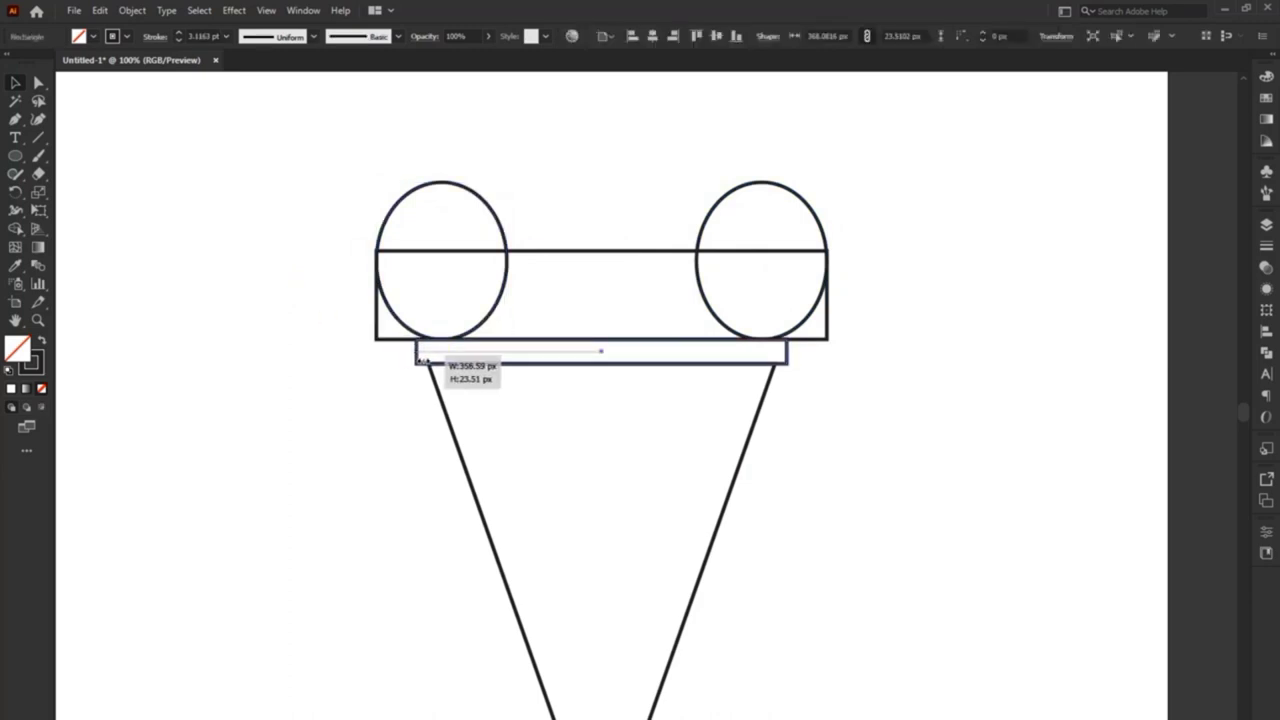
click(363, 397)
drag(288, 155, 920, 531)
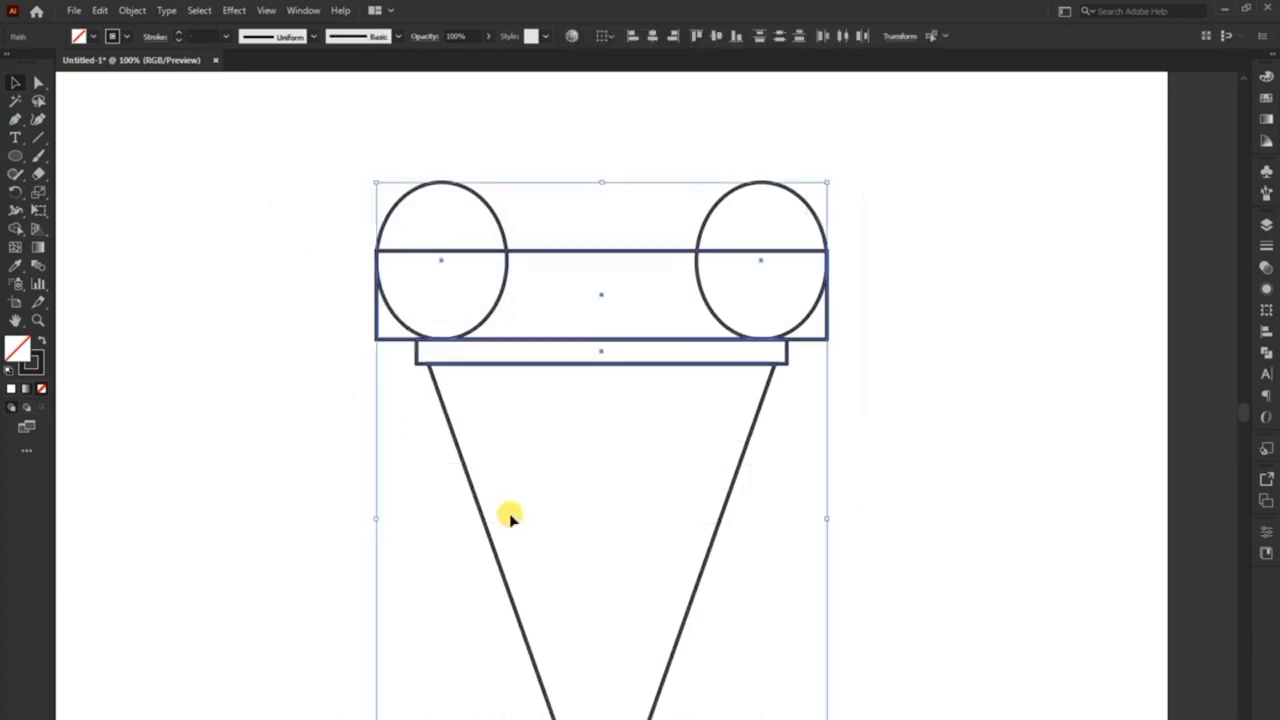
With Shape Builder, delete the ovals' top halves and merge the rest into one bowl.
click(24, 230)
alt+click(428, 205)
drag(735, 212, 755, 162)
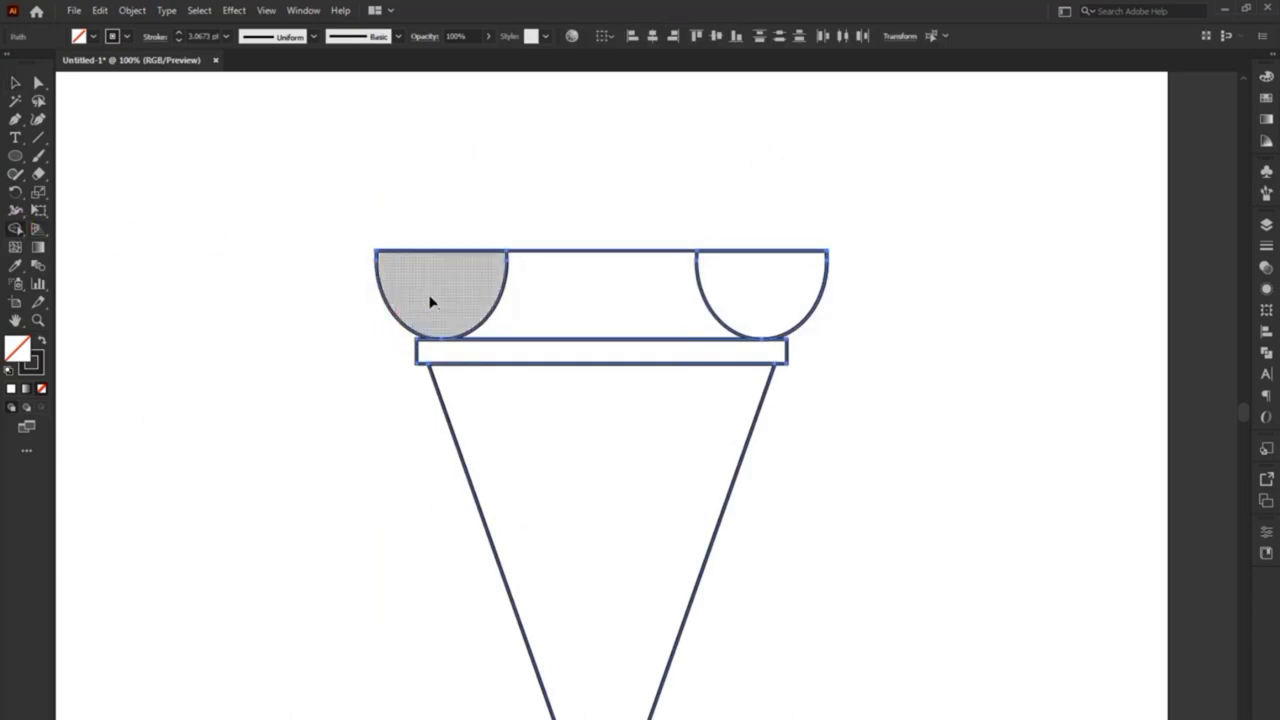
drag(430, 302, 731, 283)
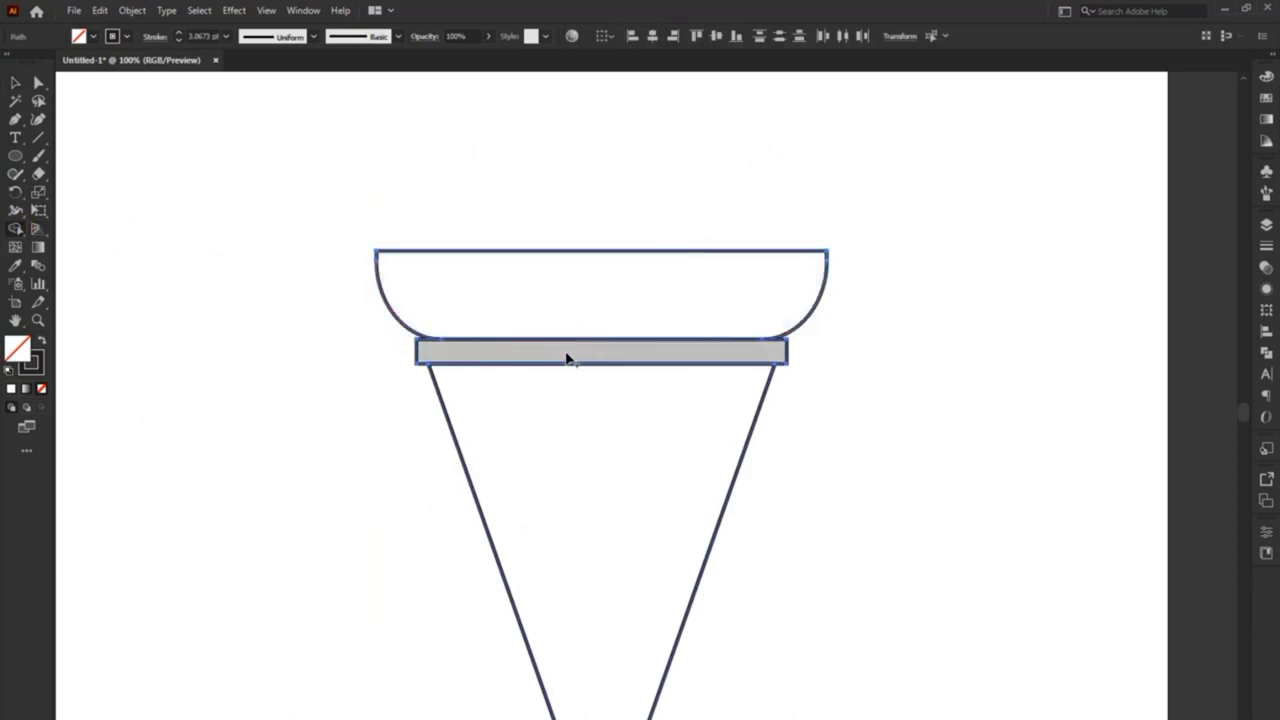
click(17, 84)
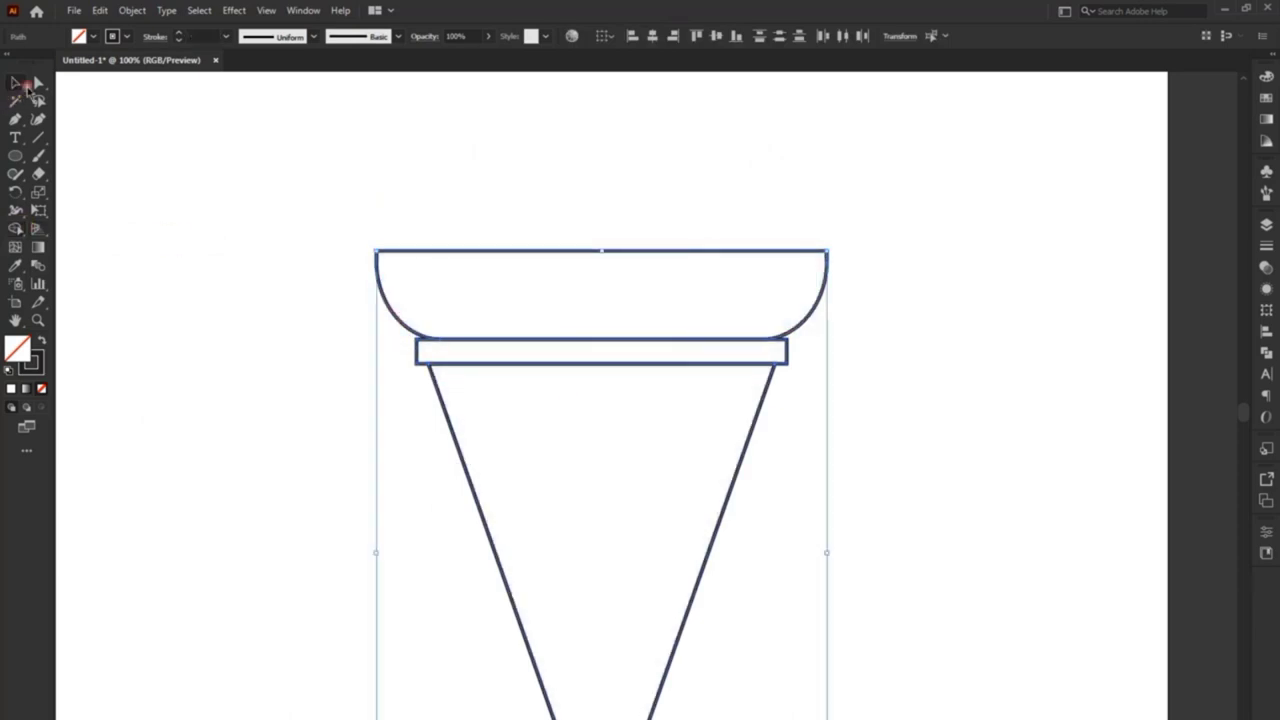
Round the band's corners to about 11.75 px using the live corner widget.
click(378, 351)
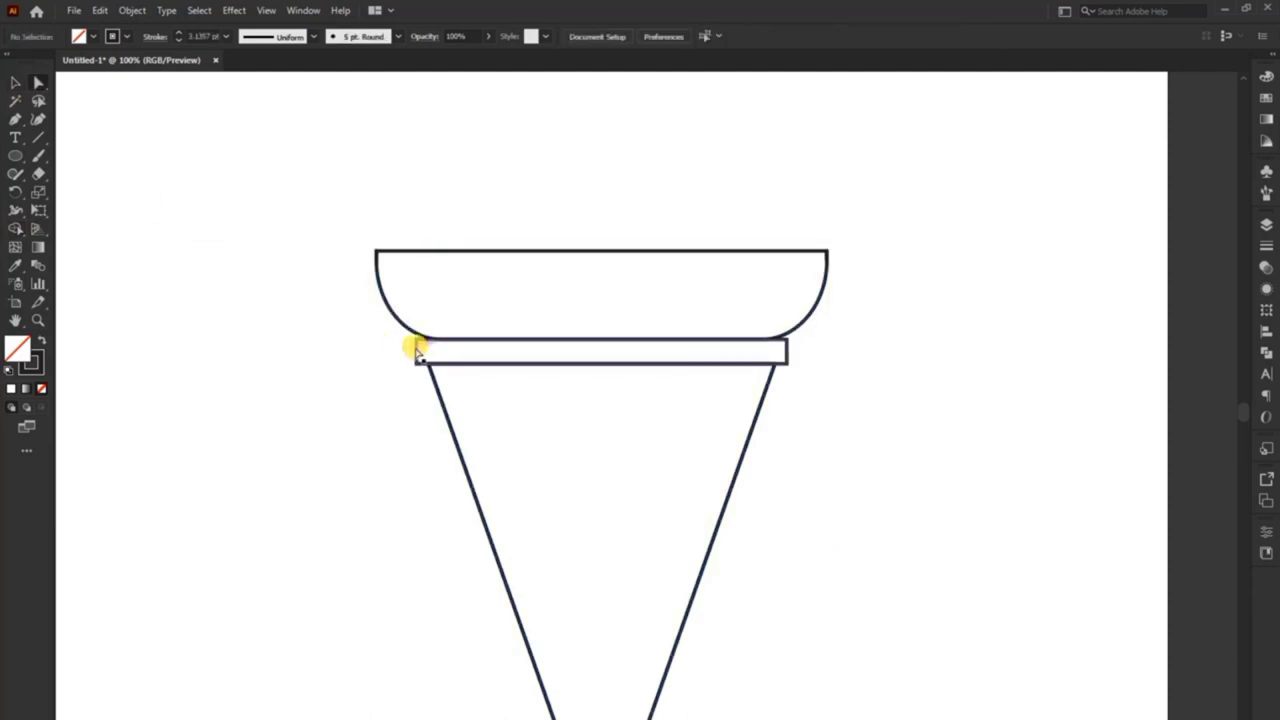
click(417, 344)
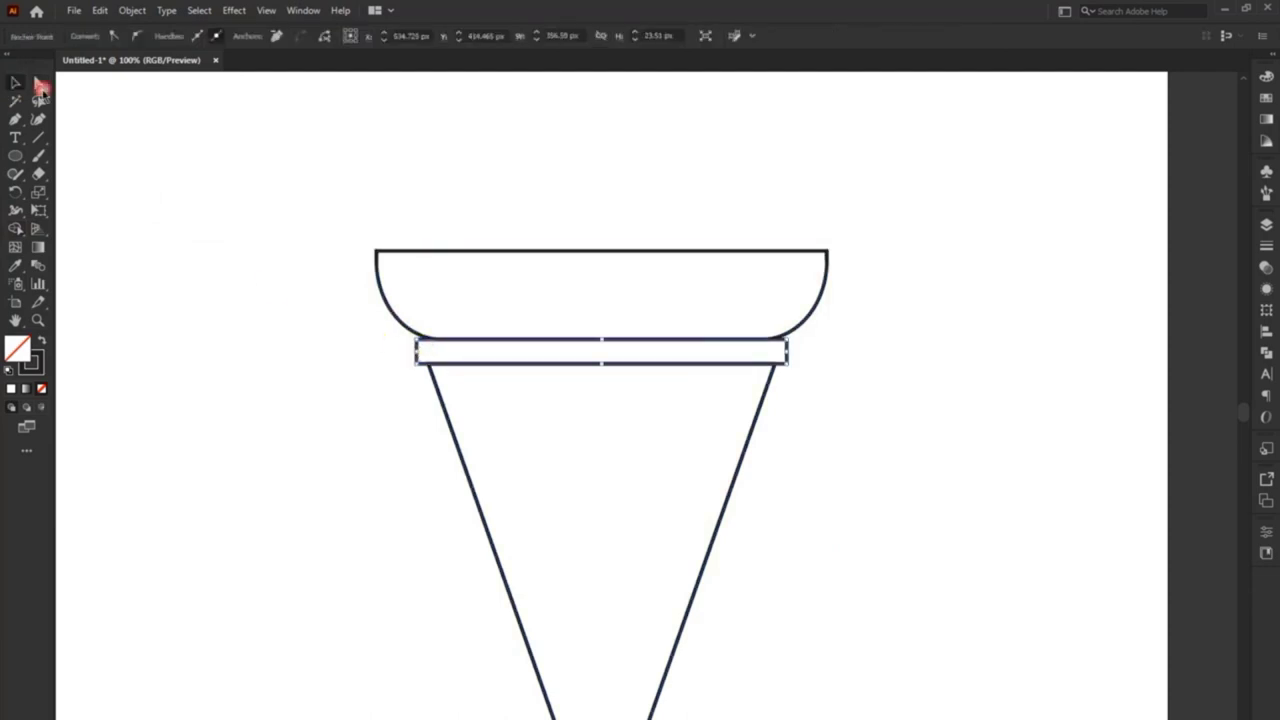
click(39, 87)
click(408, 350)
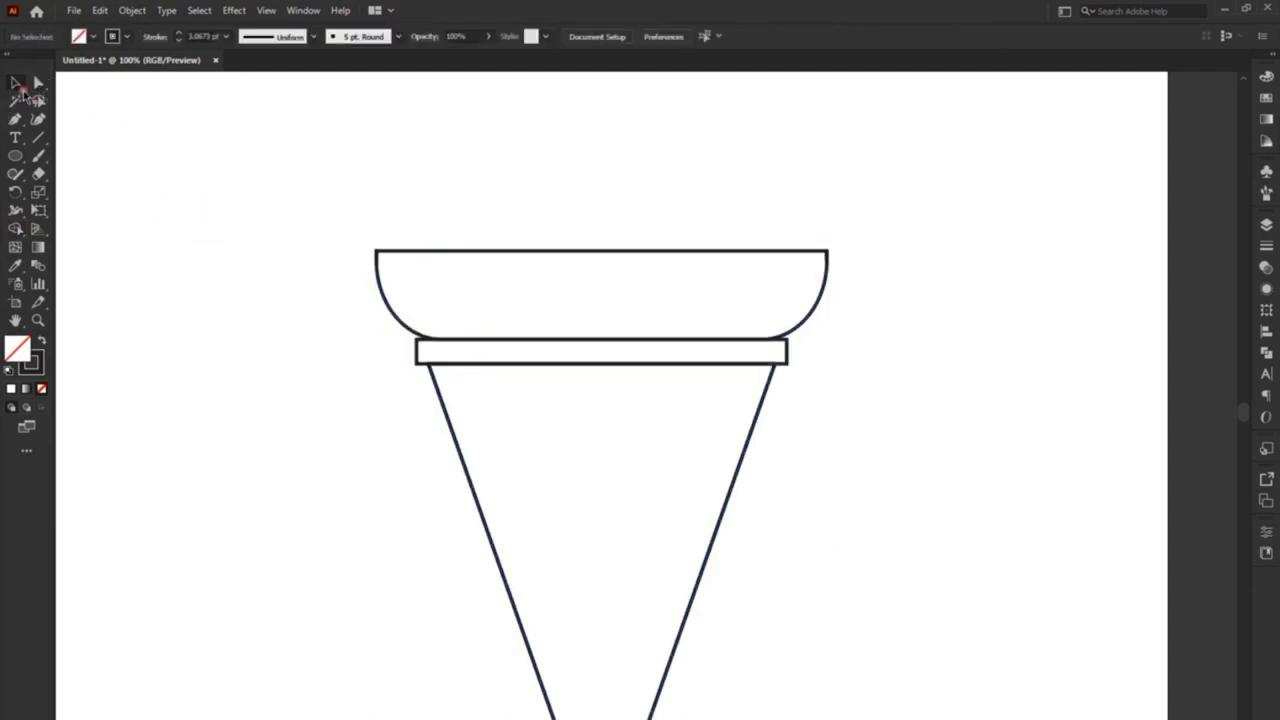
click(416, 350)
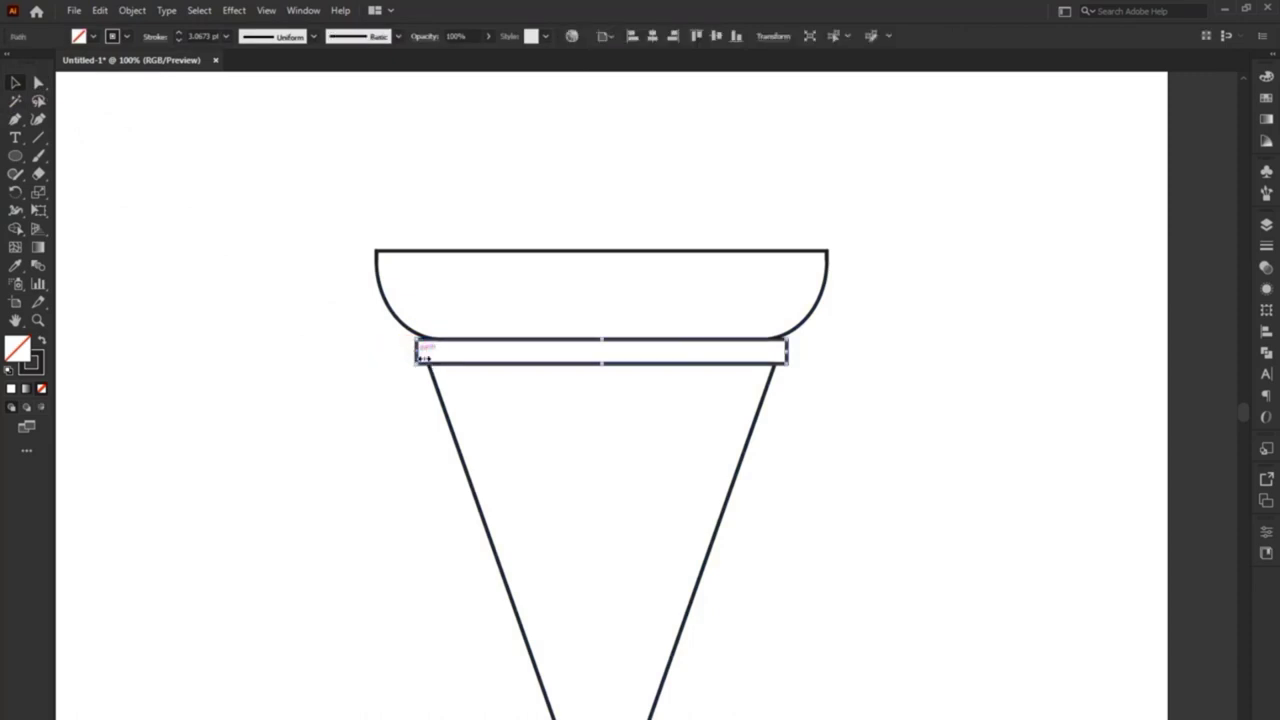
click(39, 84)
click(420, 348)
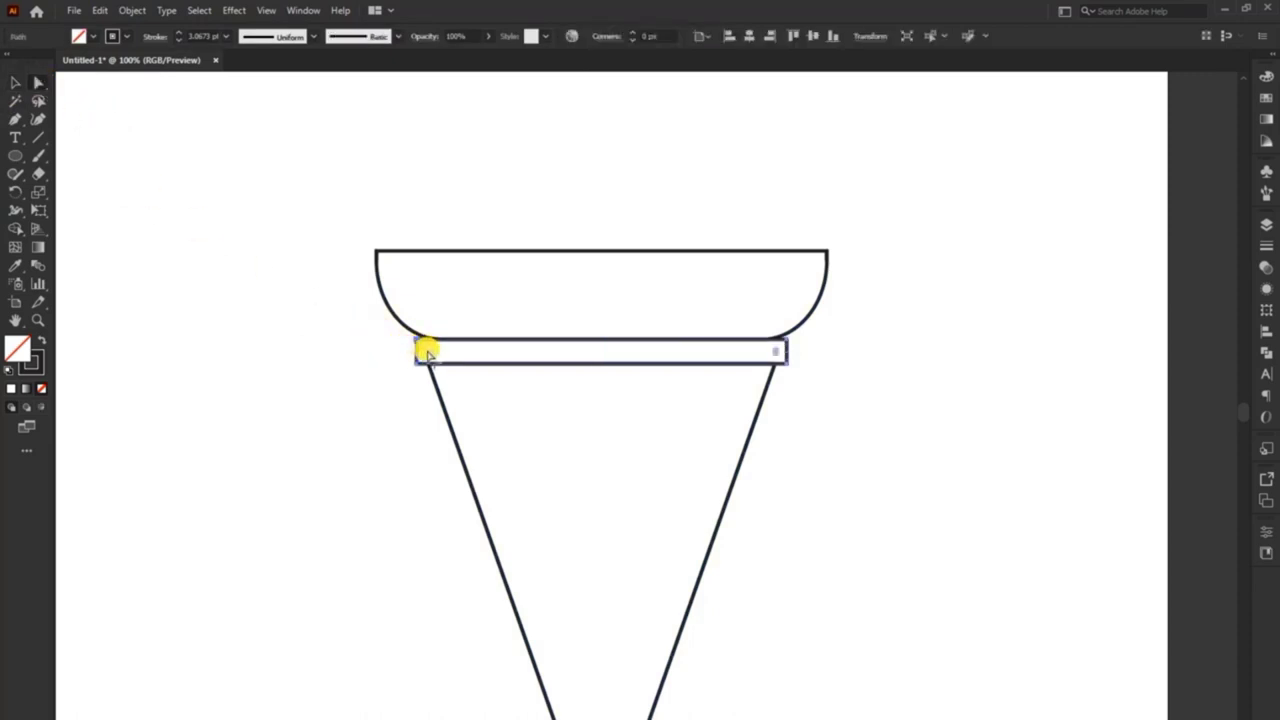
drag(426, 352, 463, 358)
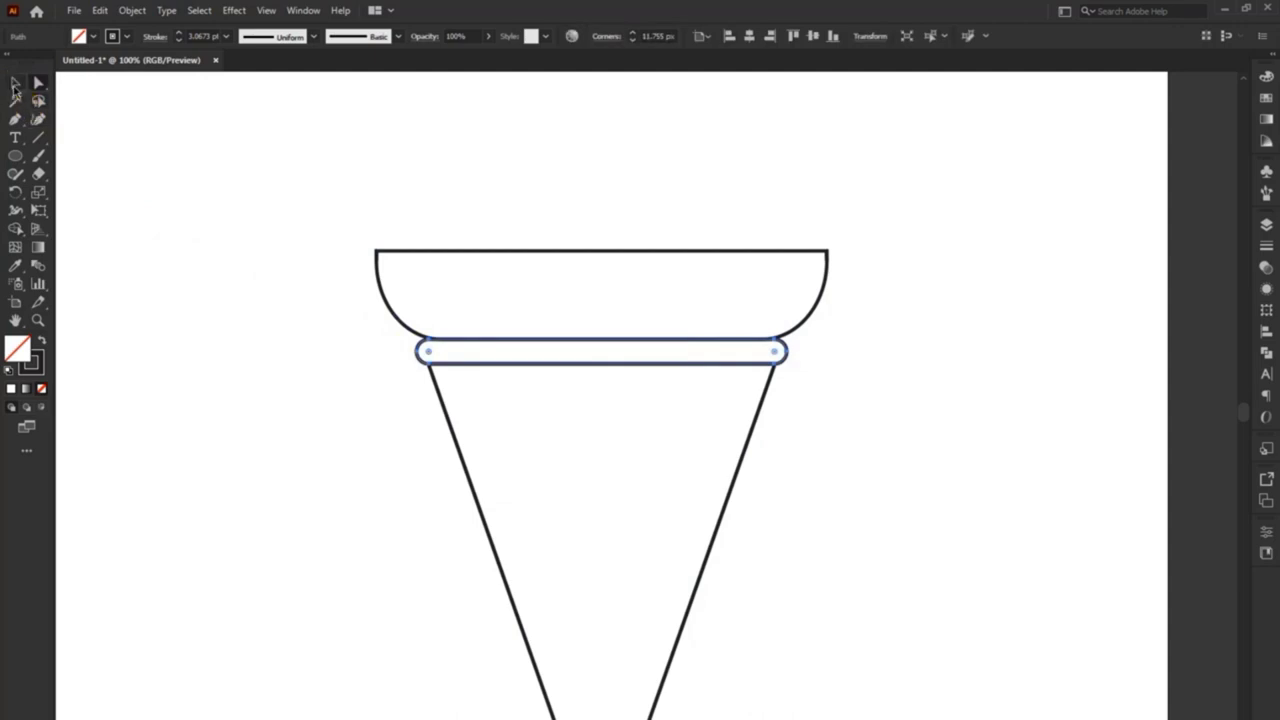
click(306, 344)
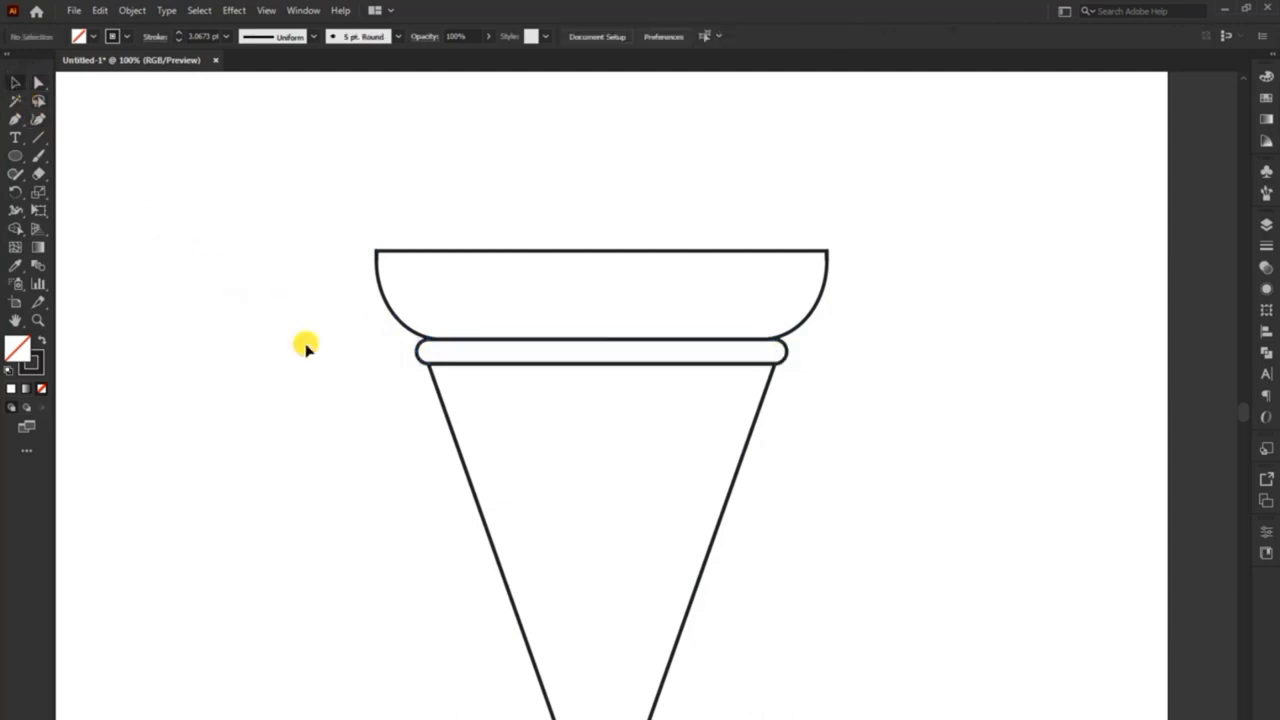
Narrow the cup evenly and stretch its base down to overlap the band.
click(375, 260)
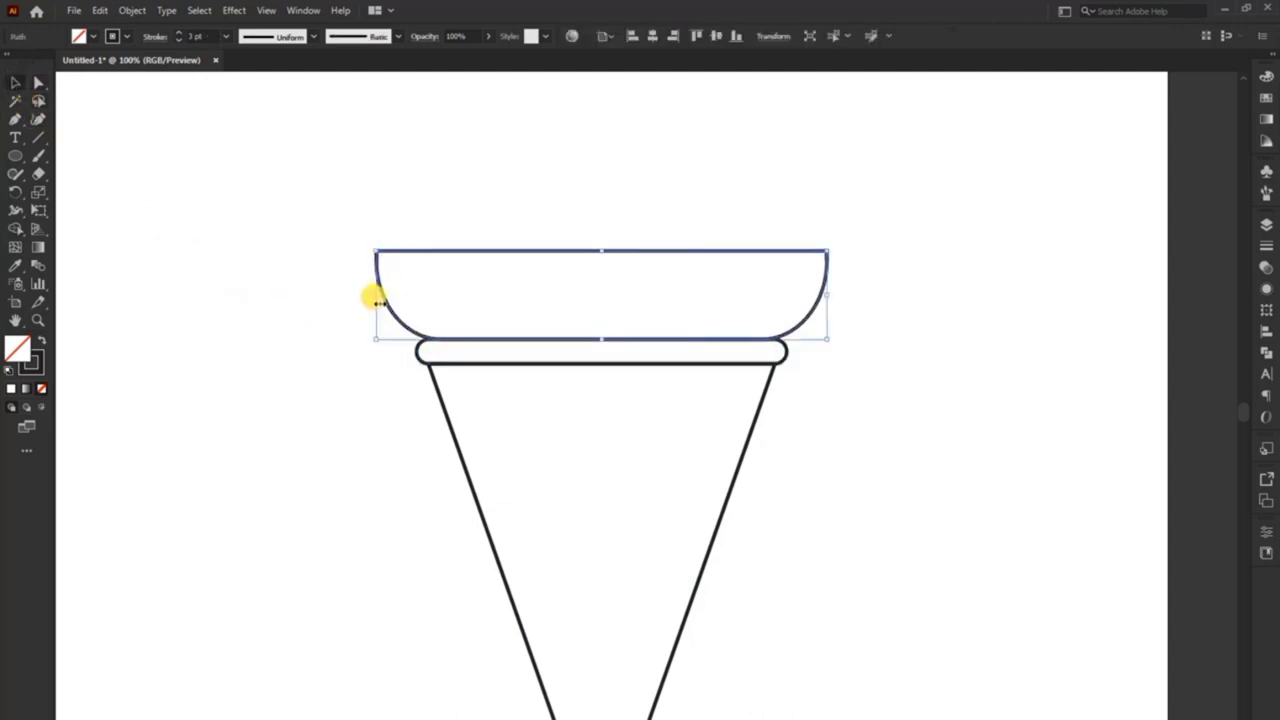
drag(378, 300, 386, 296)
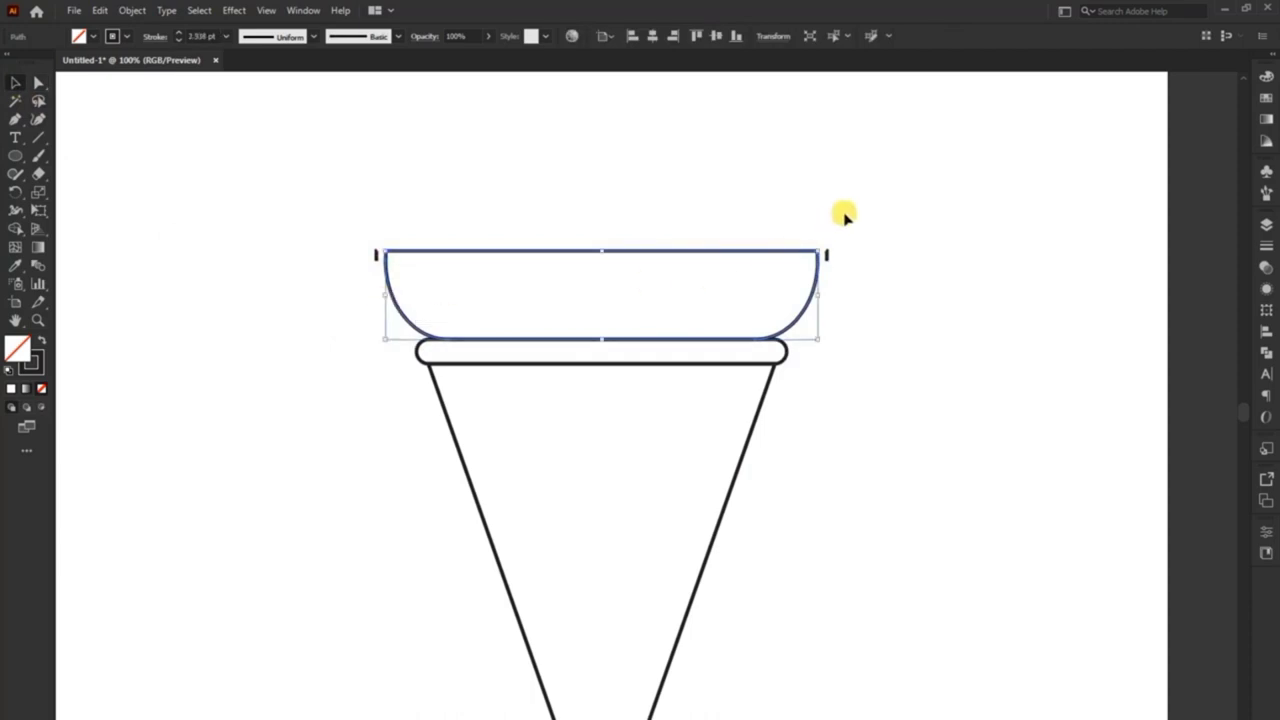
click(824, 312)
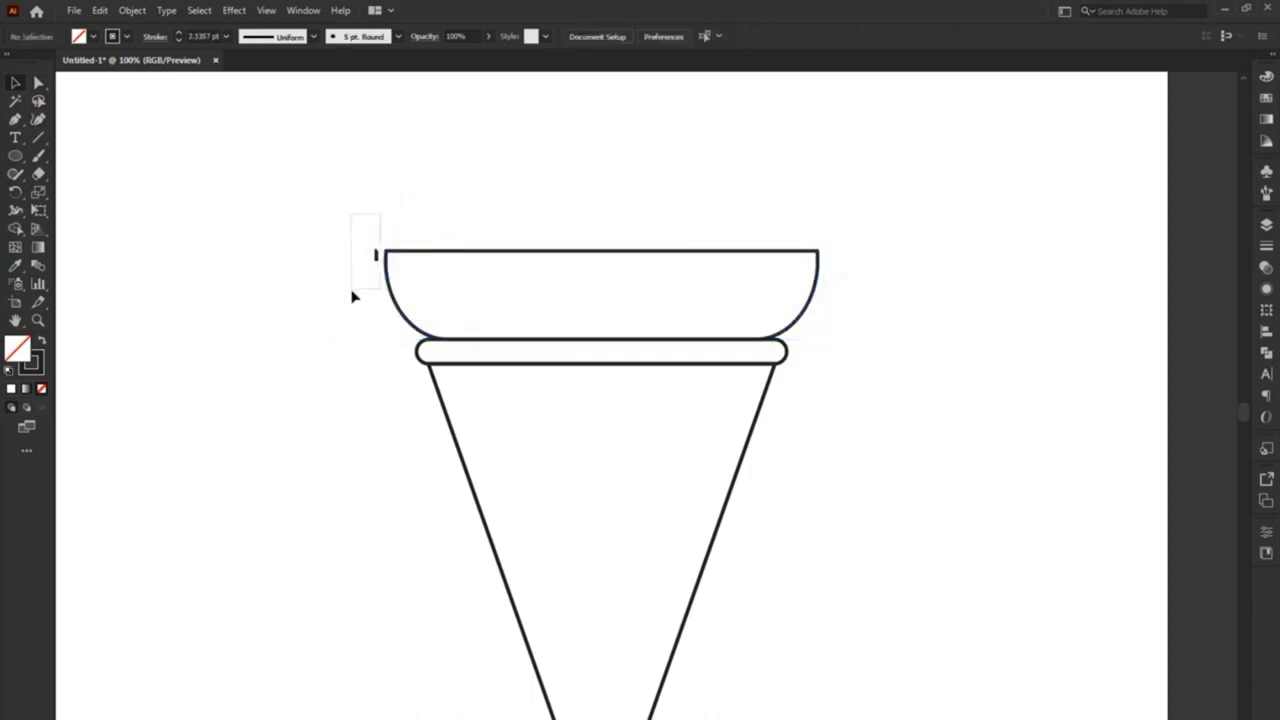
click(546, 250)
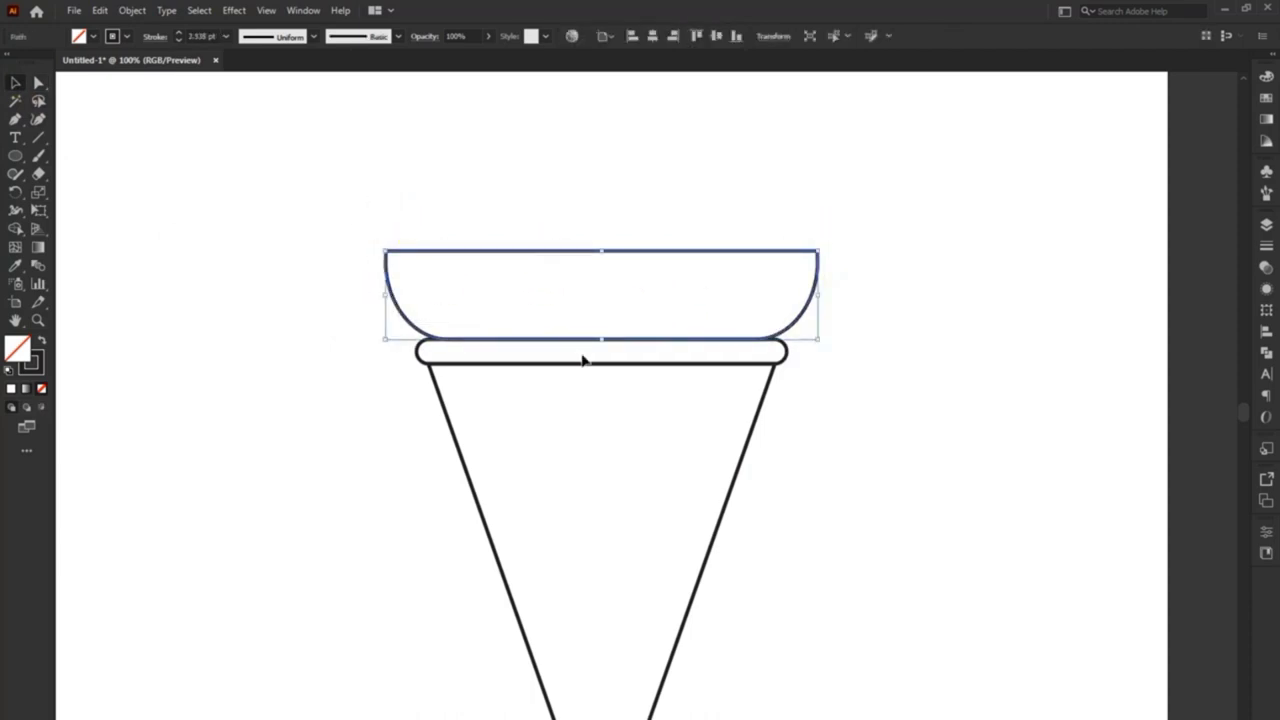
drag(603, 344, 609, 357)
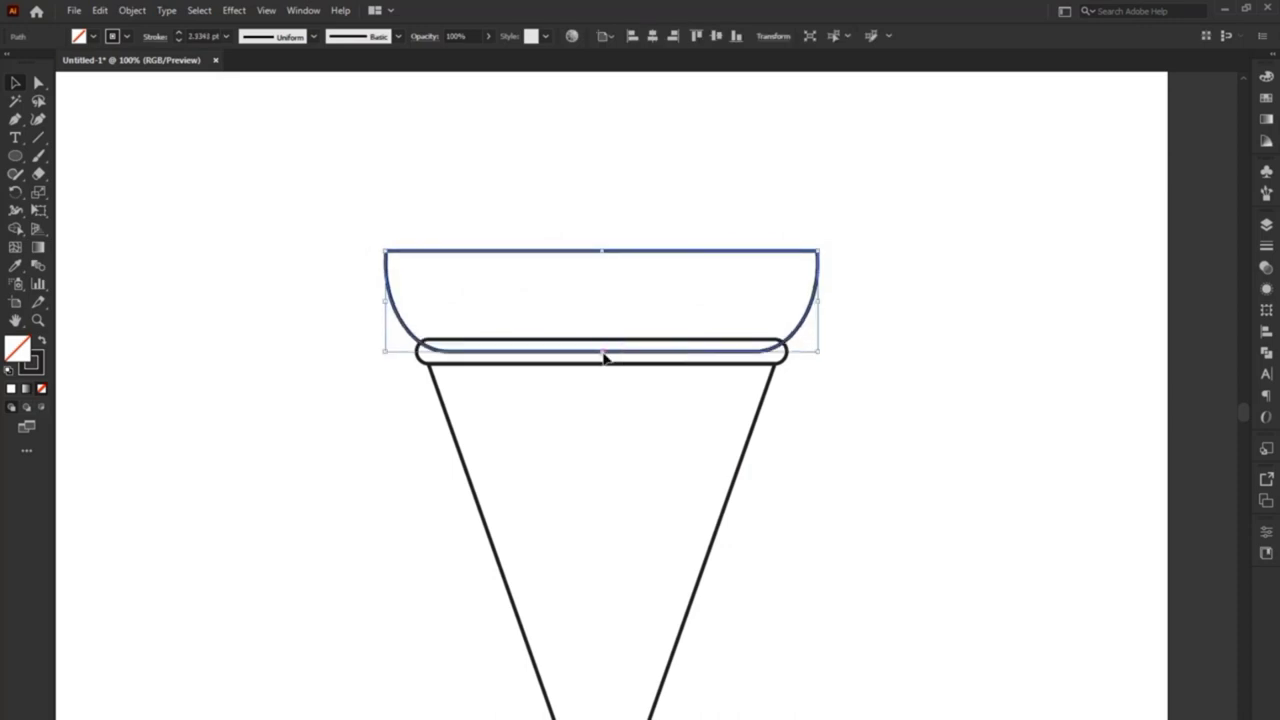
Widen the band past the cup's edges and combine the cup, band and cone with Shape Builder.
click(786, 350)
drag(792, 352, 797, 361)
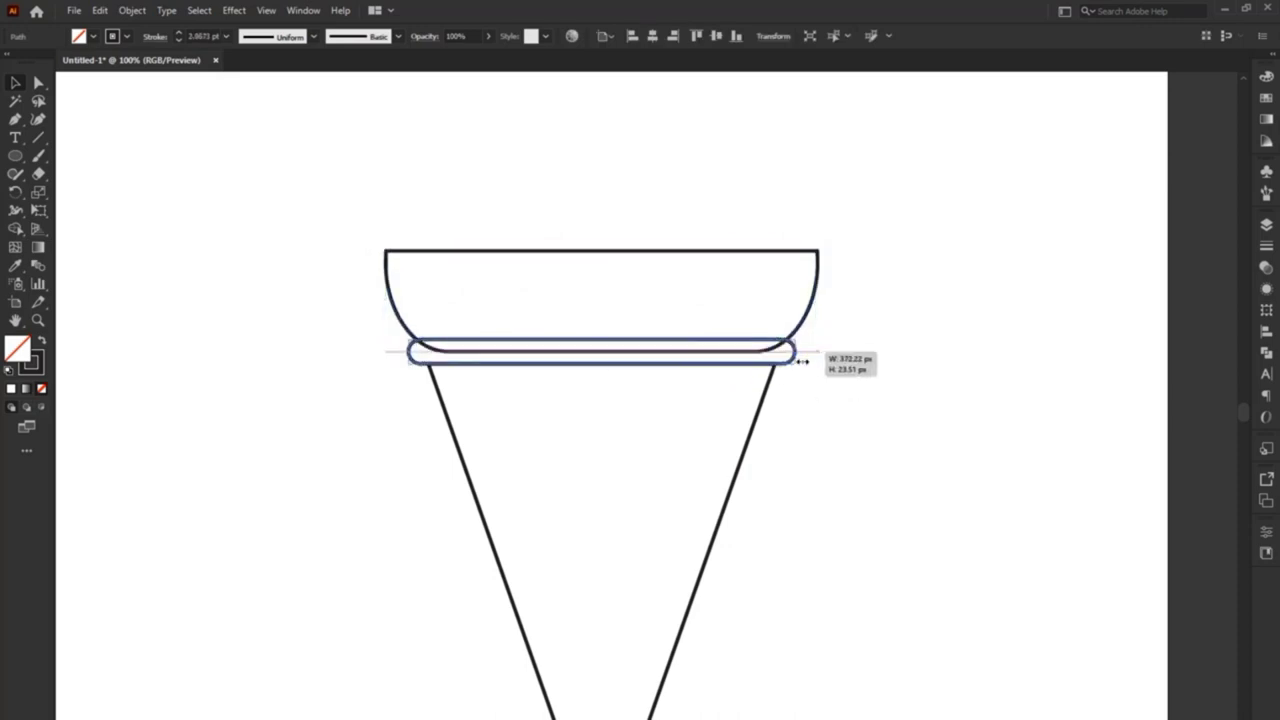
drag(543, 200, 820, 443)
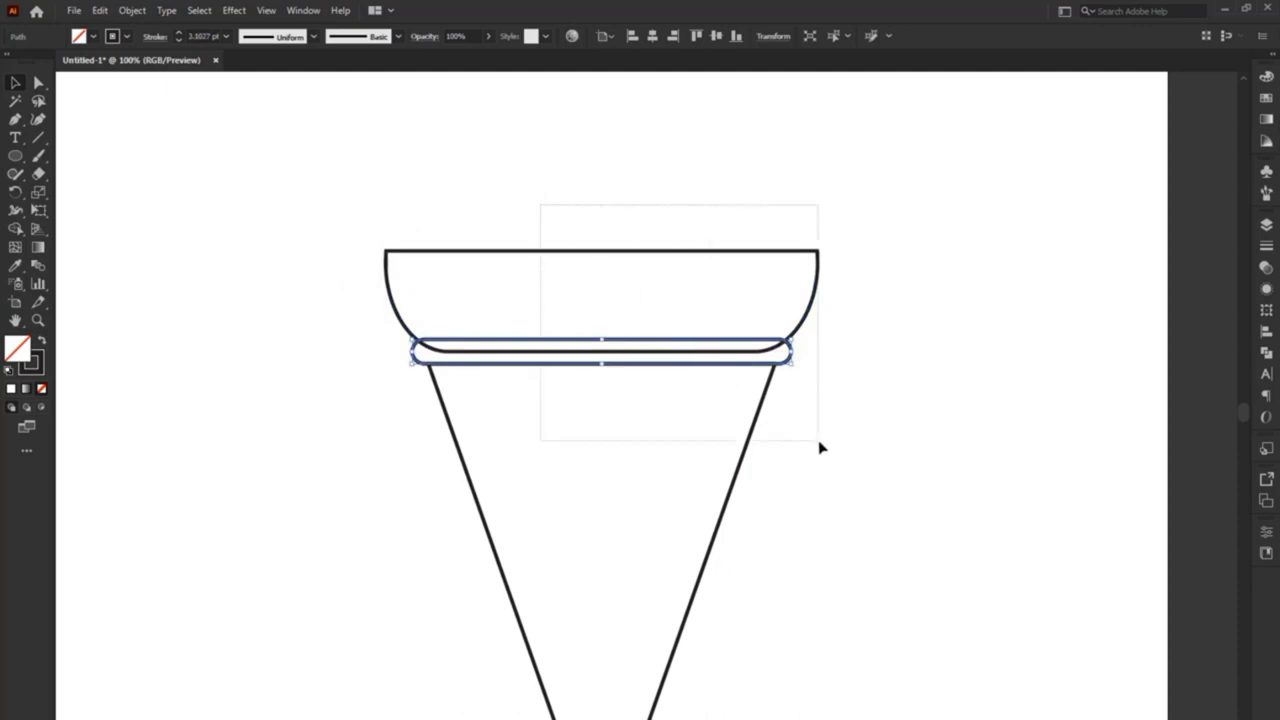
click(19, 229)
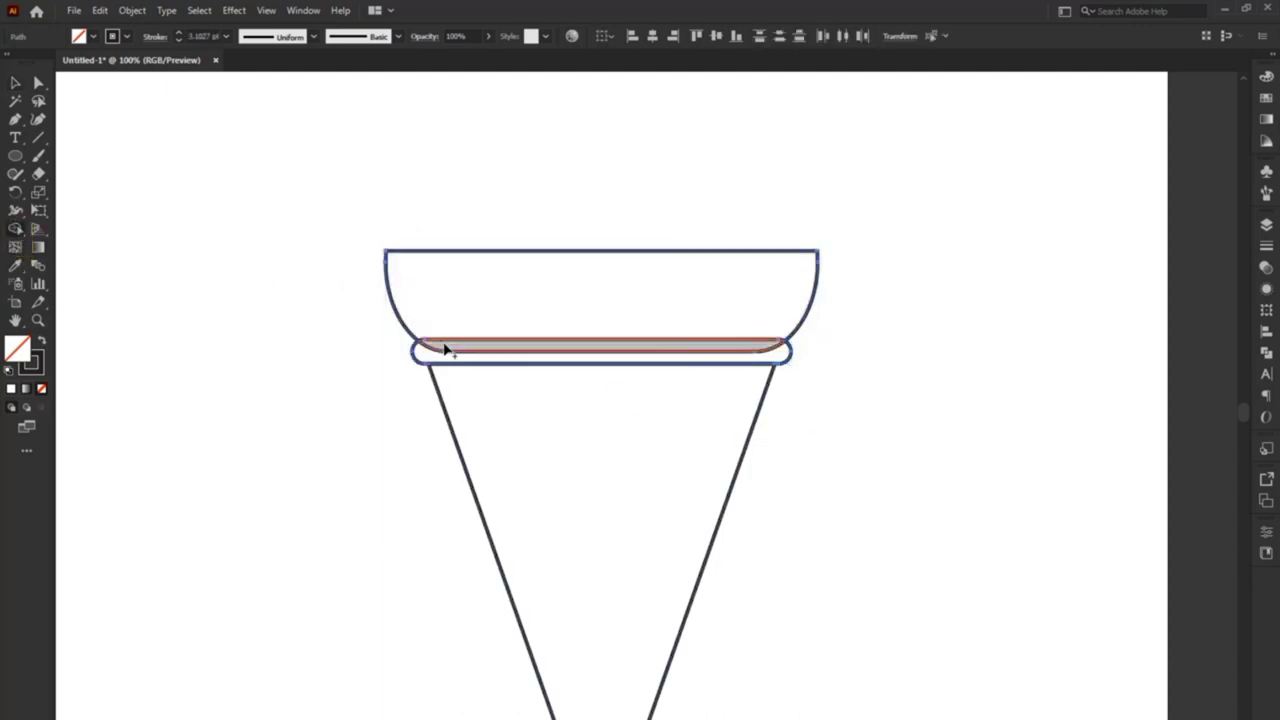
click(15, 83)
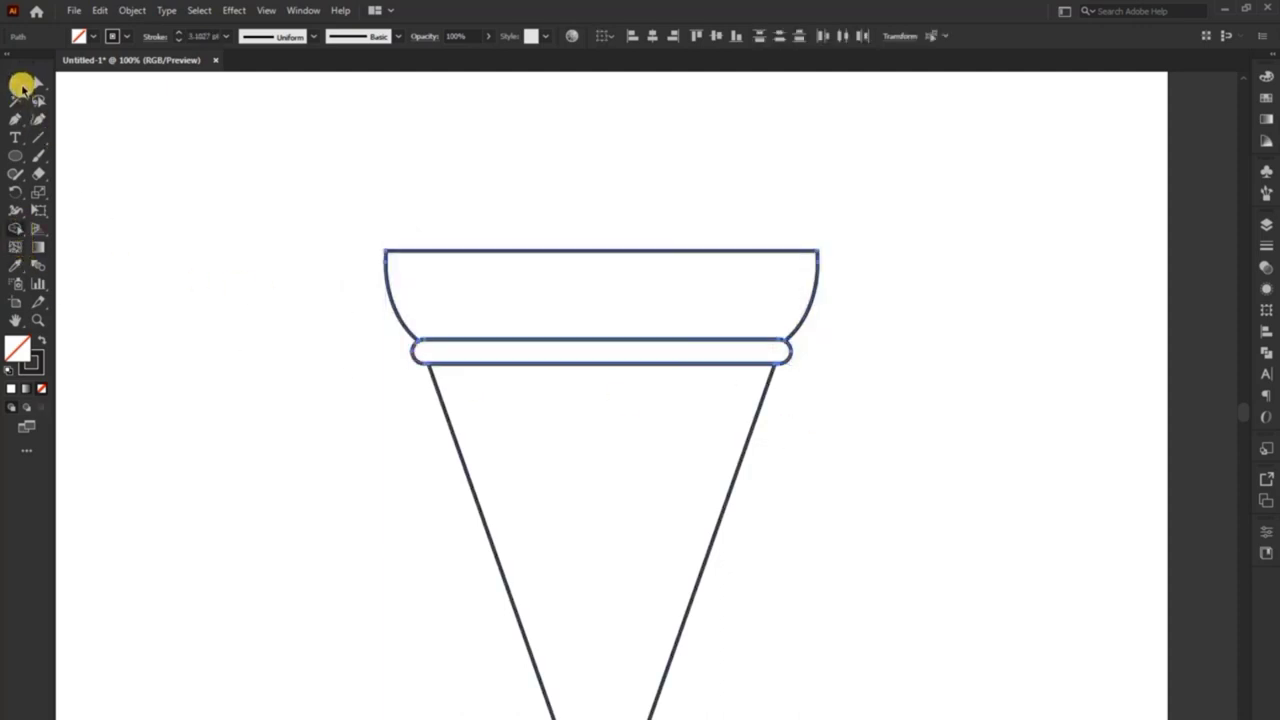
click(207, 211)
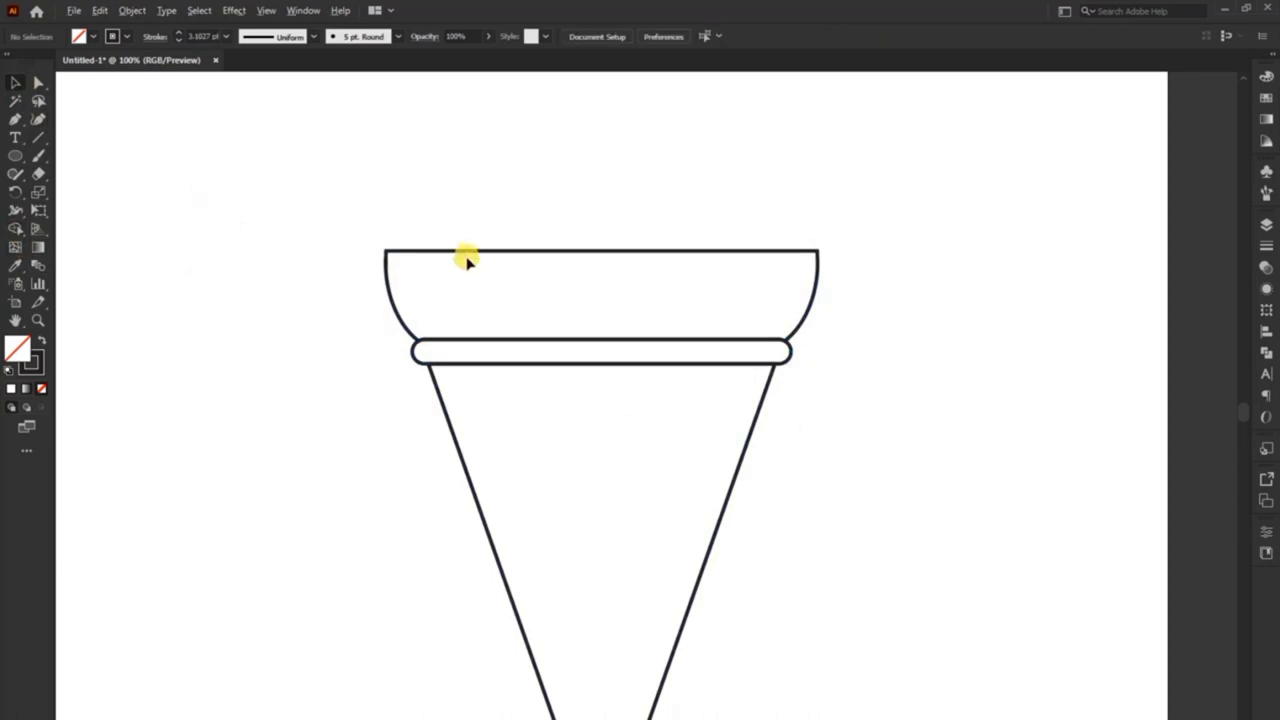
scroll(371, 262, down, 1)
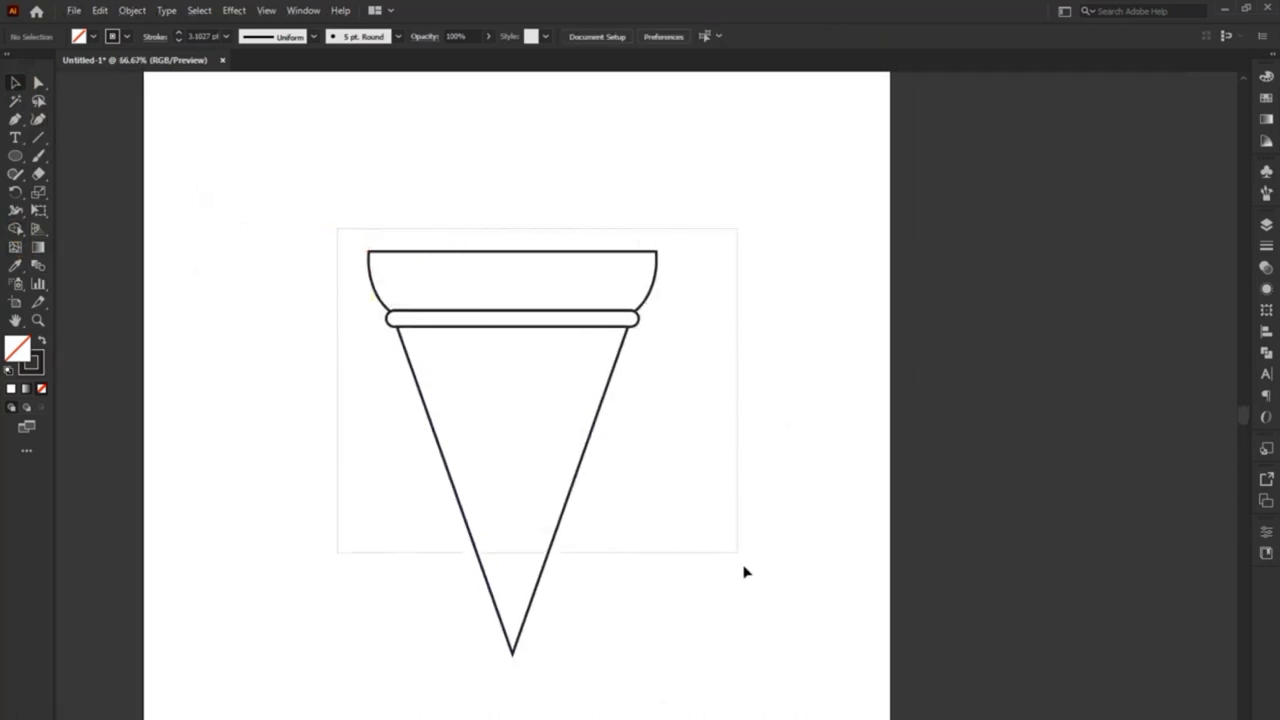
Make the whole cone narrower and smaller, then move it down slightly.
drag(325, 229, 742, 565)
drag(655, 460, 643, 460)
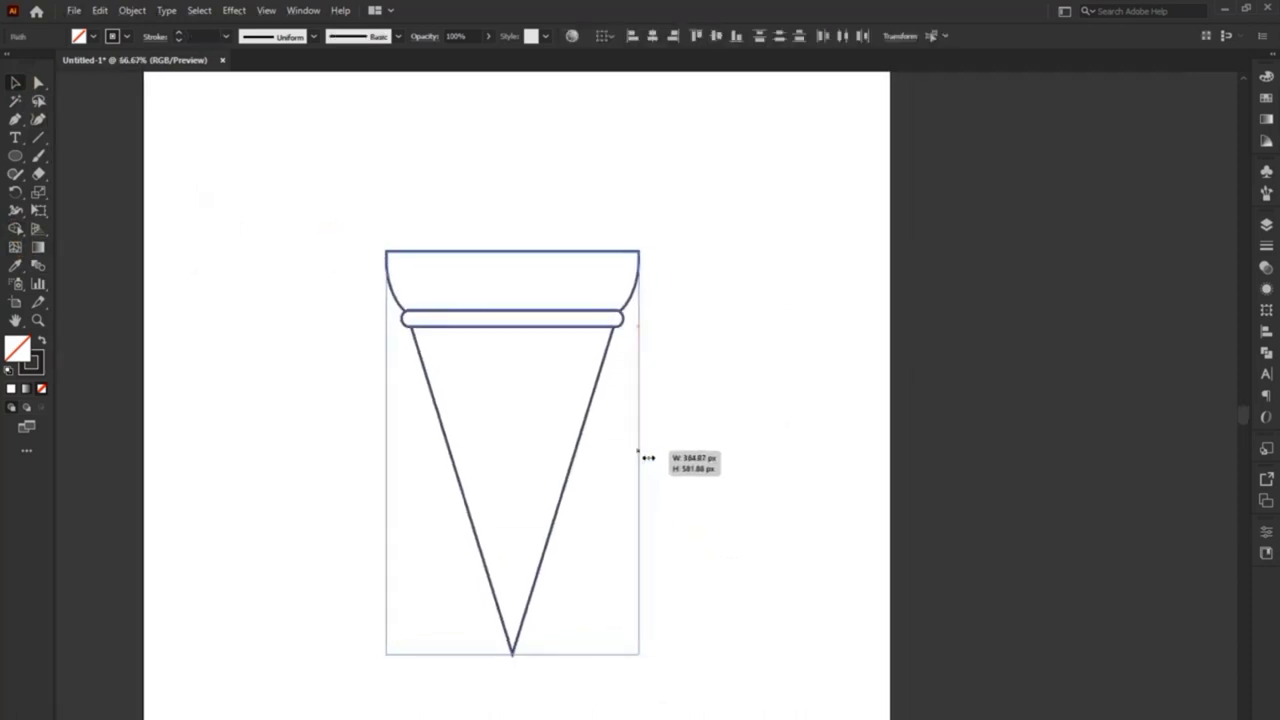
click(715, 430)
drag(680, 236, 409, 566)
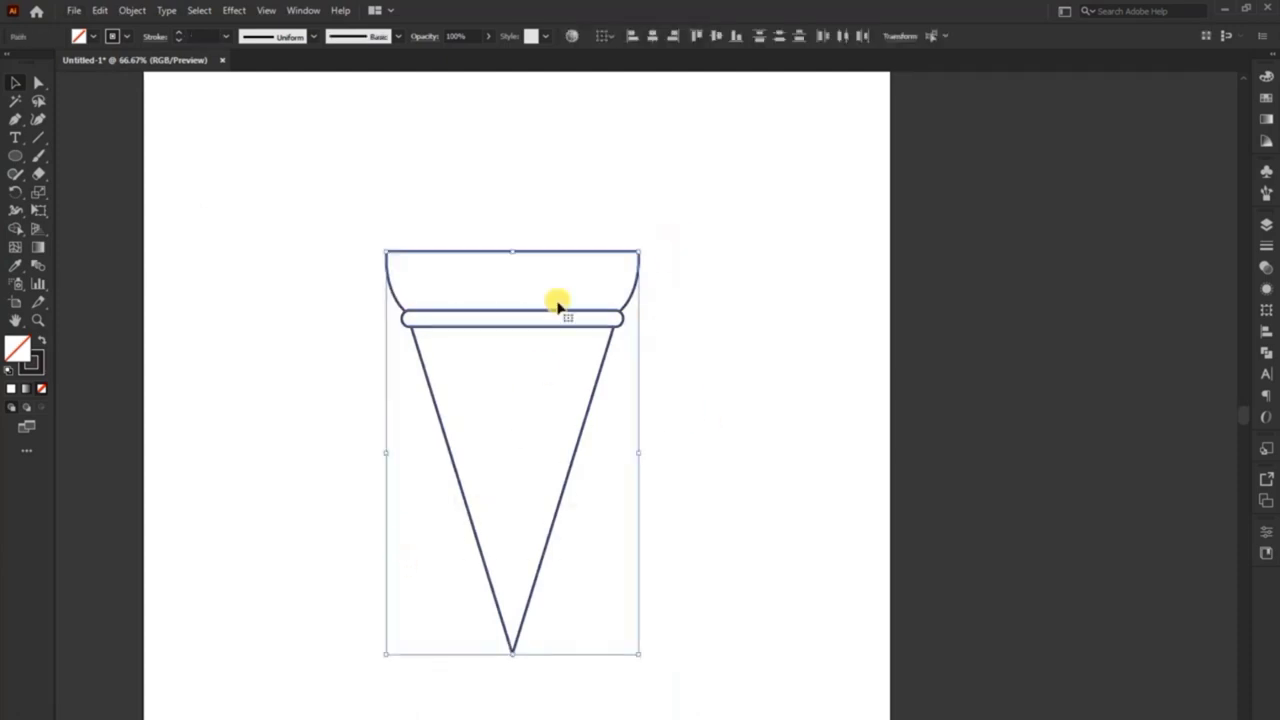
drag(636, 253, 623, 271)
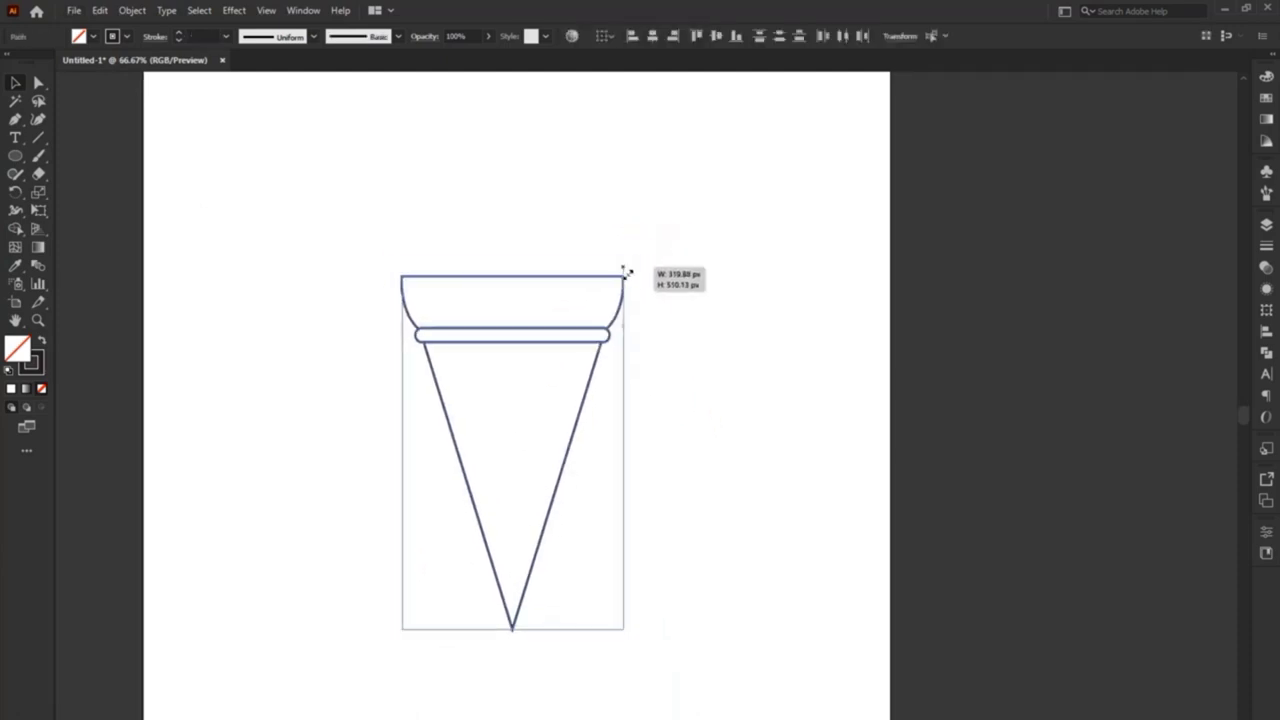
drag(540, 420, 593, 312)
drag(586, 246, 592, 254)
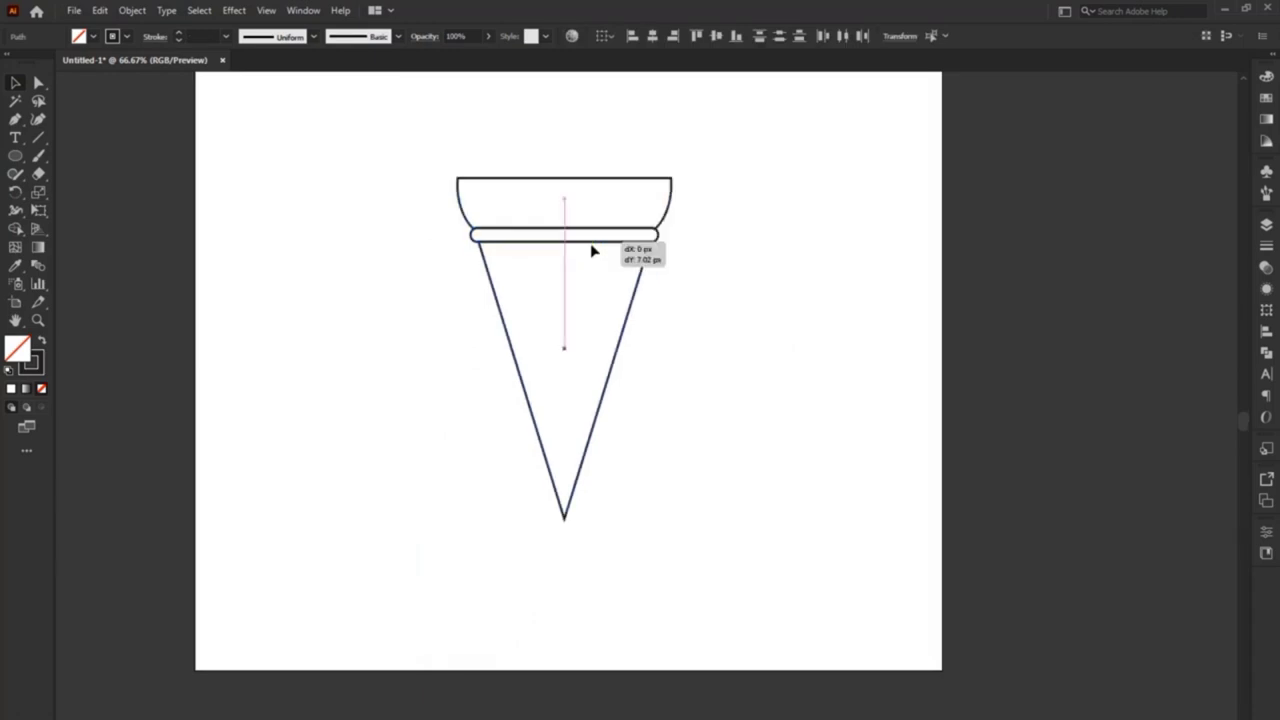
Round off the cone's bottom tip with the live corner widget.
click(16, 86)
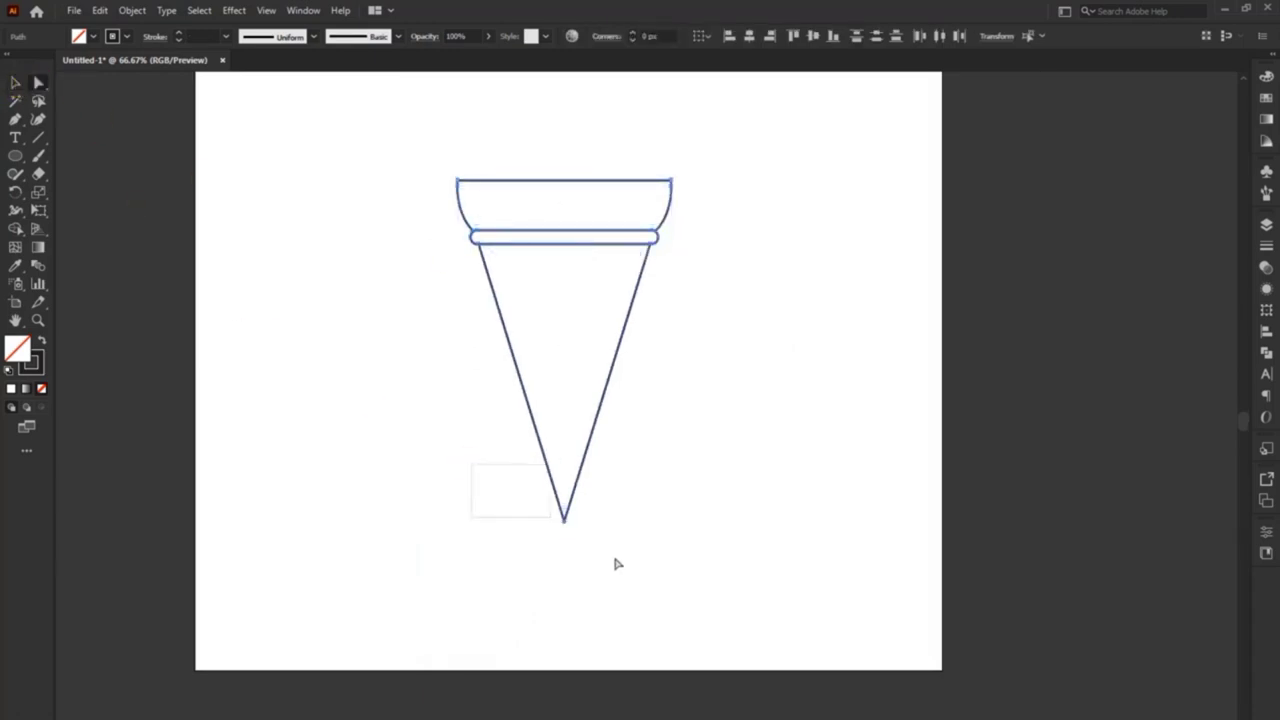
click(564, 518)
drag(567, 507, 572, 506)
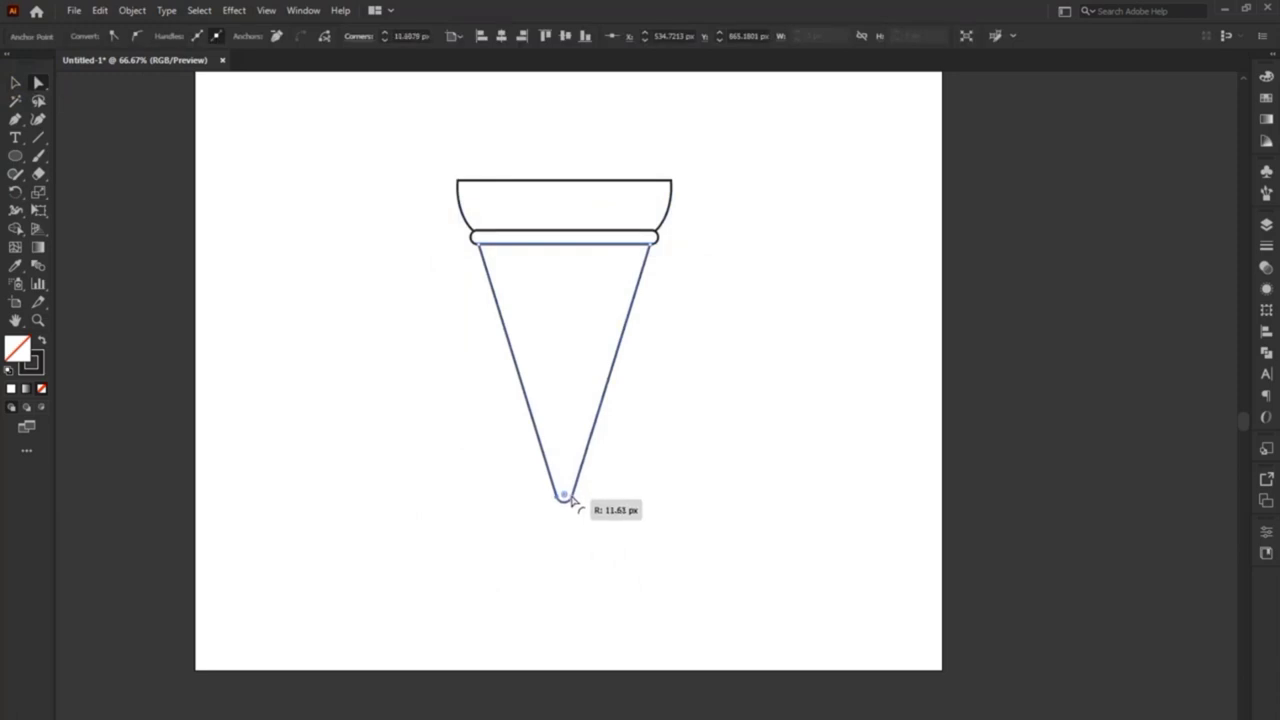
click(16, 83)
click(464, 349)
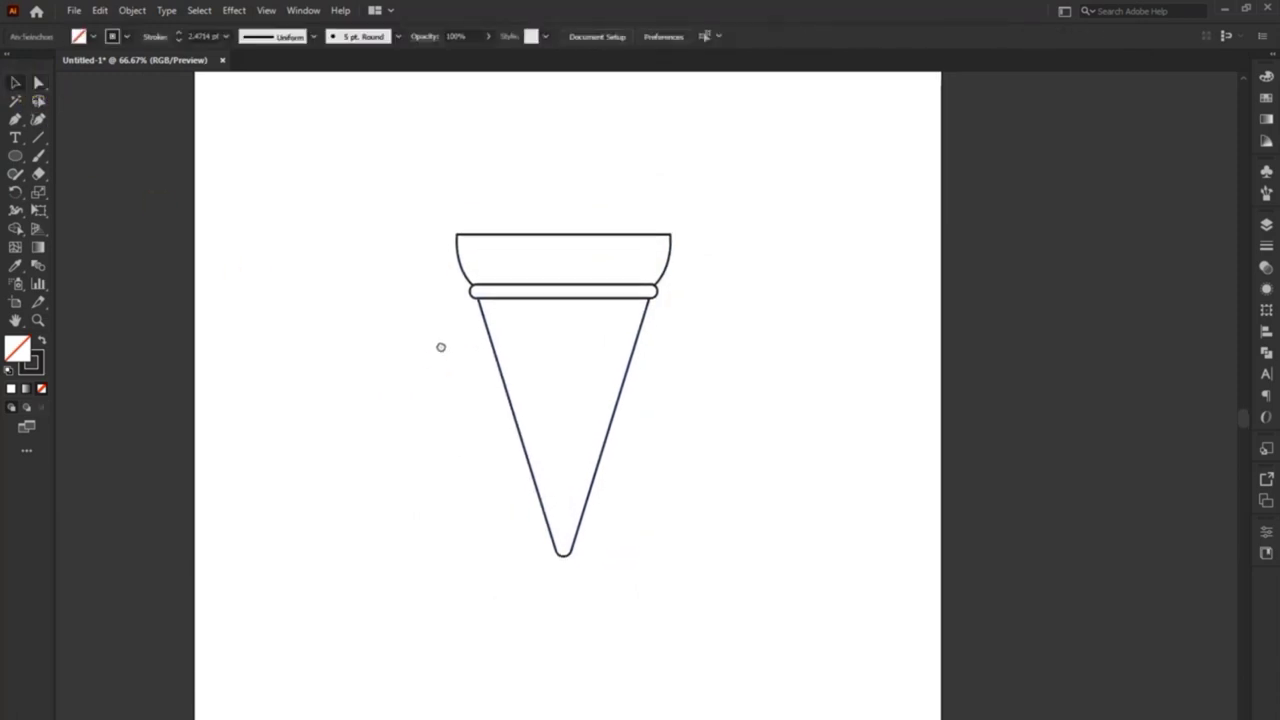
click(1266, 222)
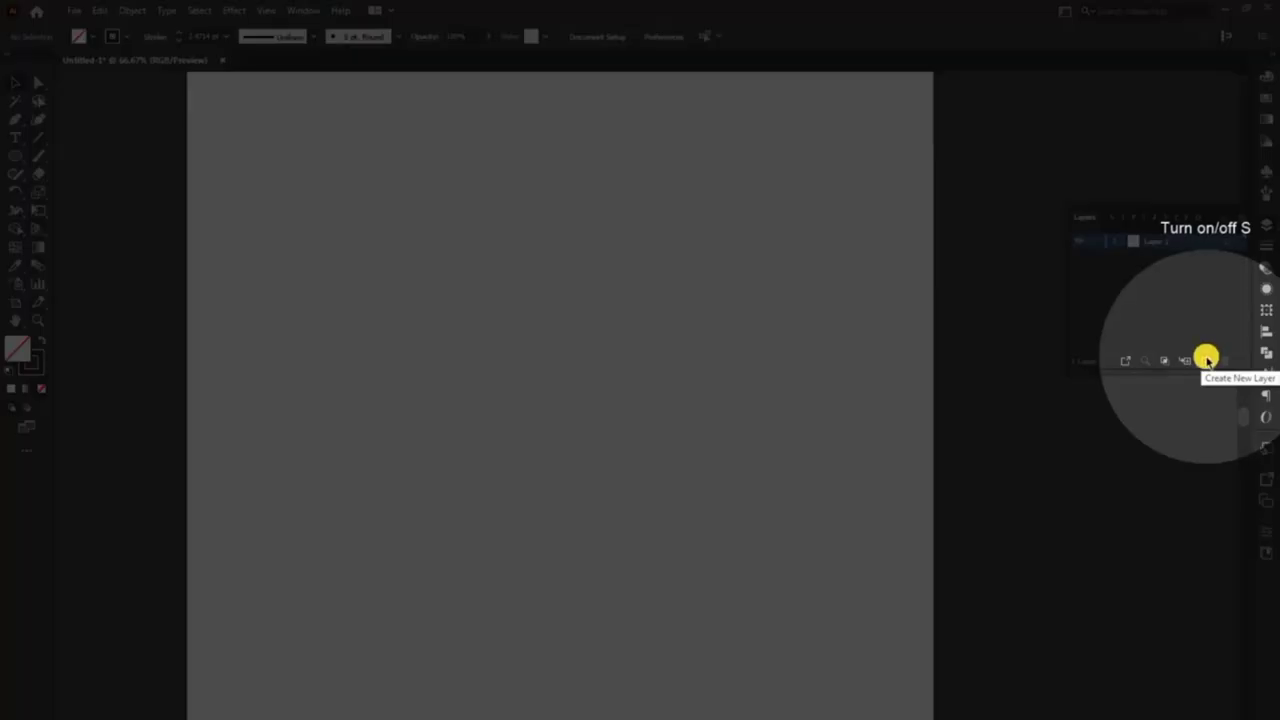
Add a new layer named Outline and paste the cone outline in front on it.
click(1206, 360)
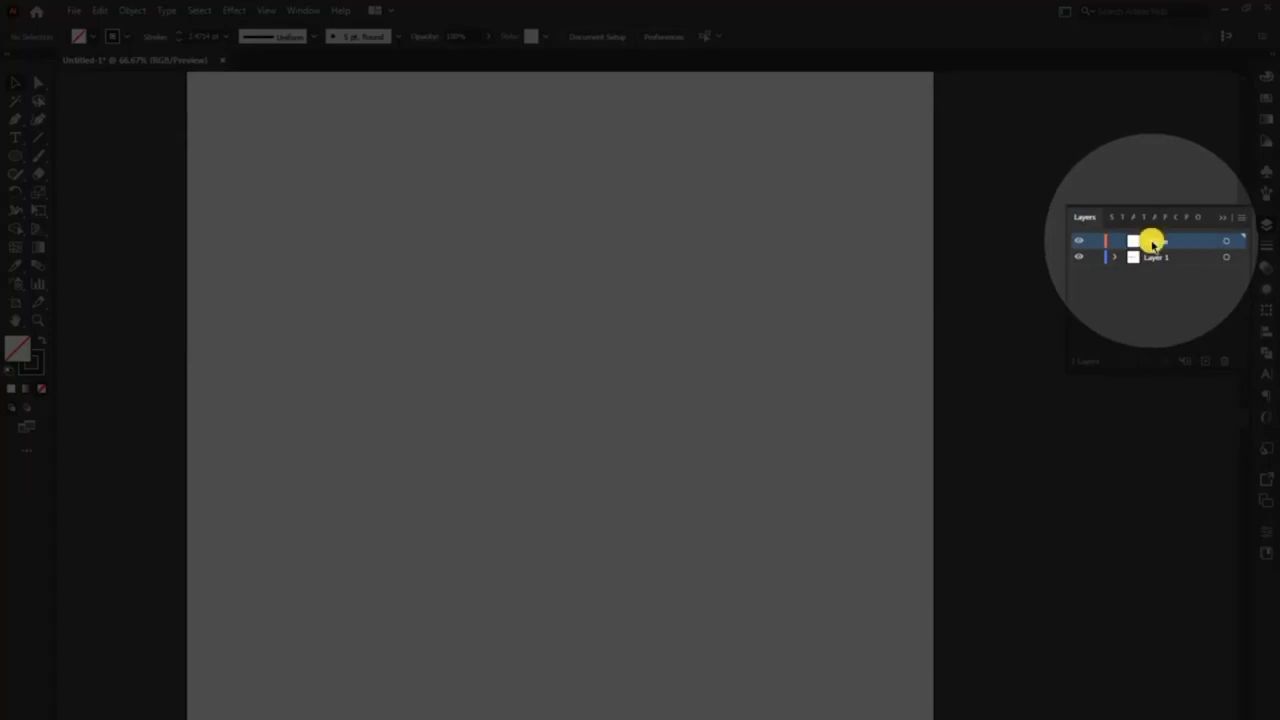
key(Return)
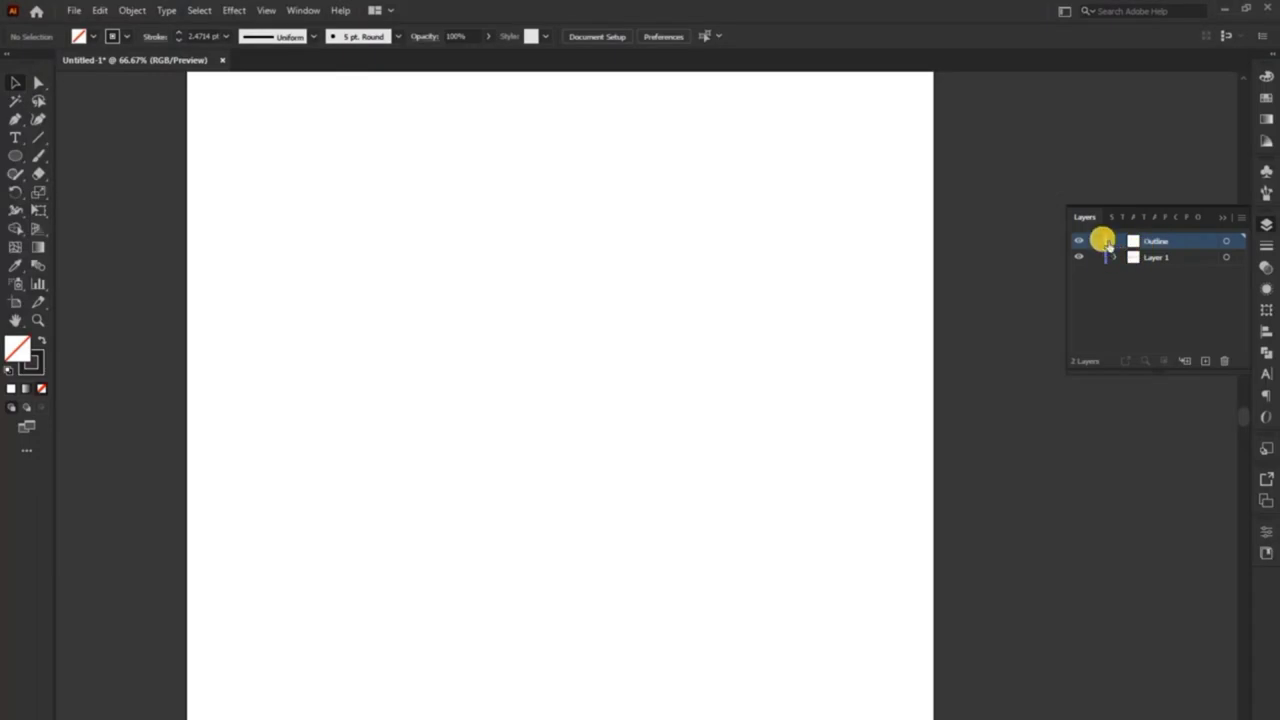
click(100, 10)
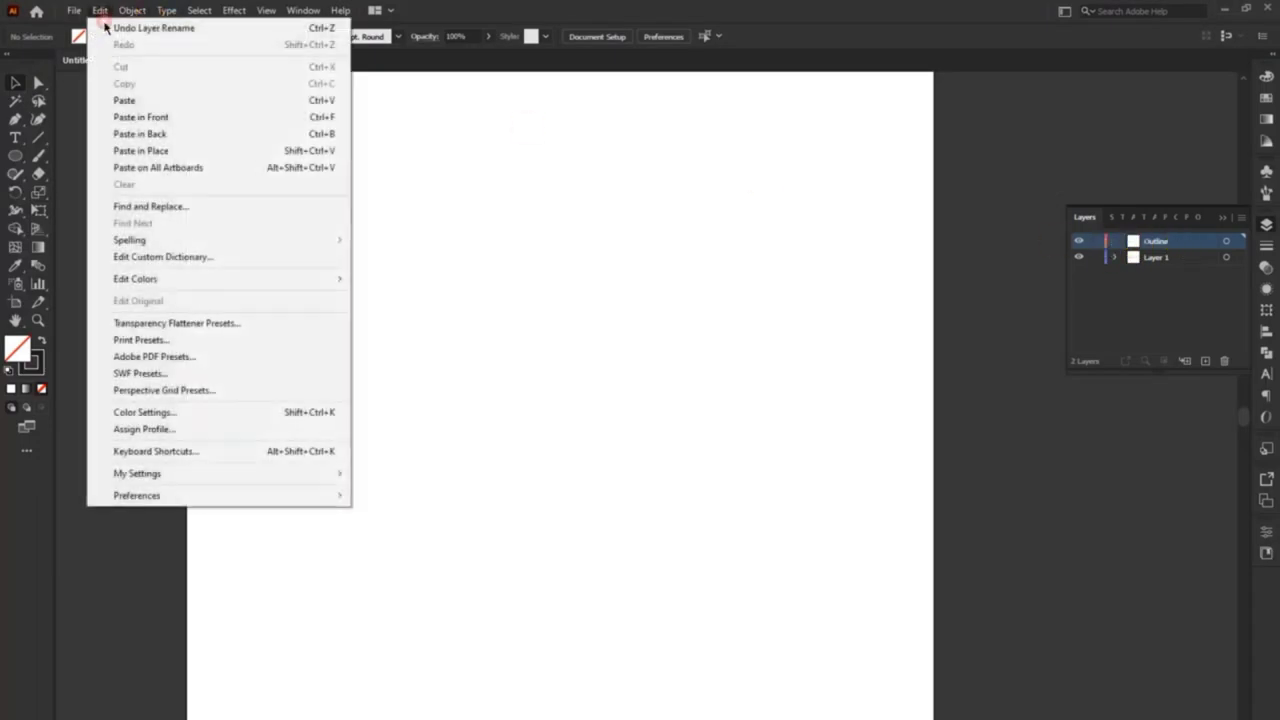
click(133, 117)
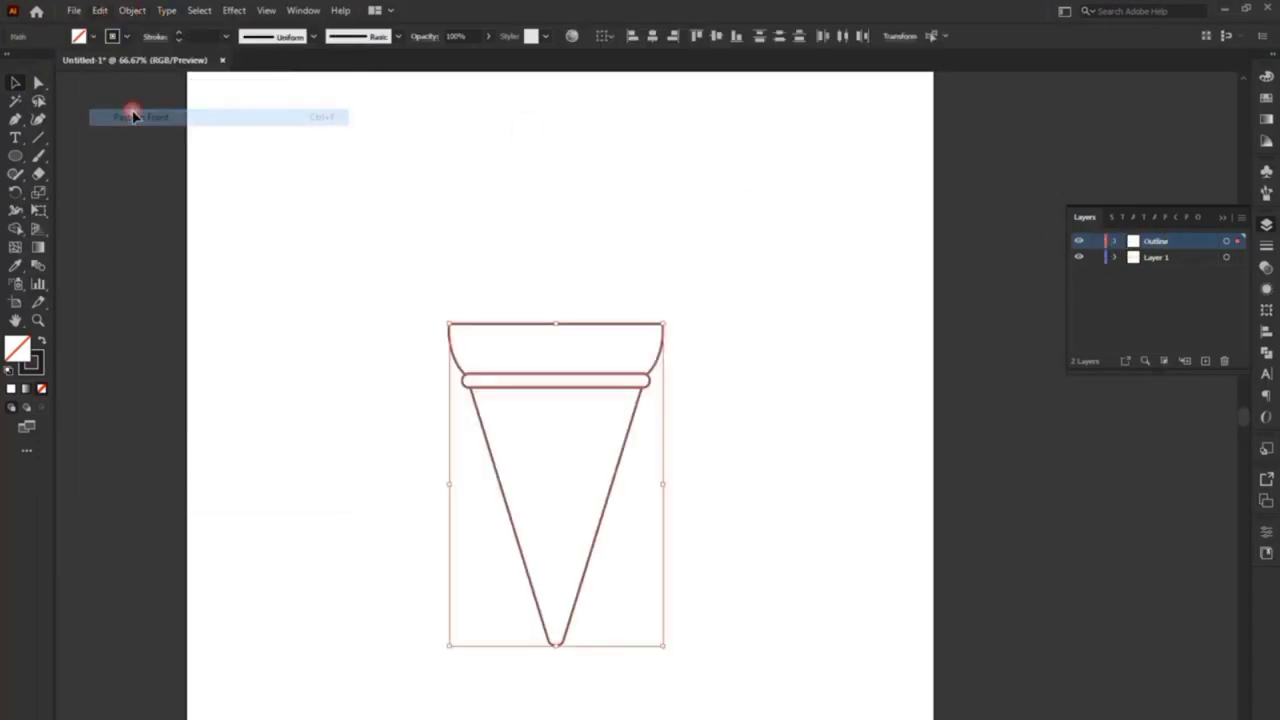
click(612, 262)
drag(700, 266, 501, 583)
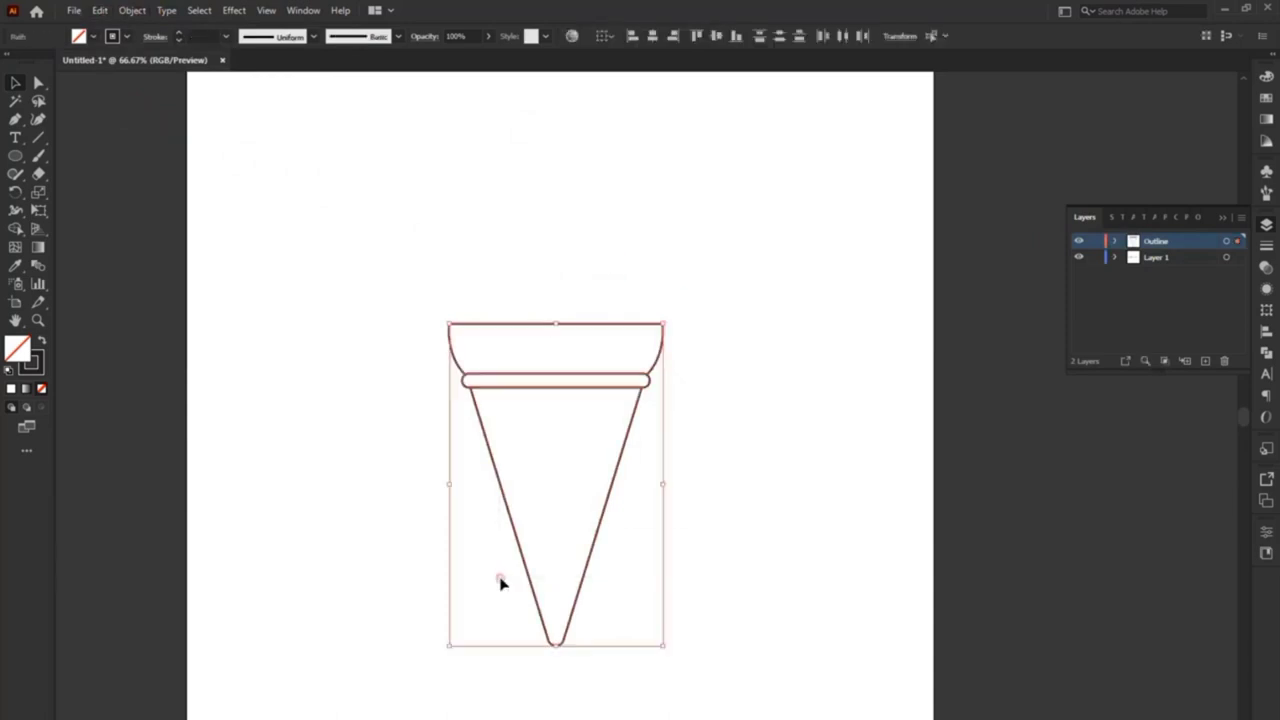
click(740, 412)
Toggle the layers' visibility and rename Layer 1 to Color.
click(1079, 242)
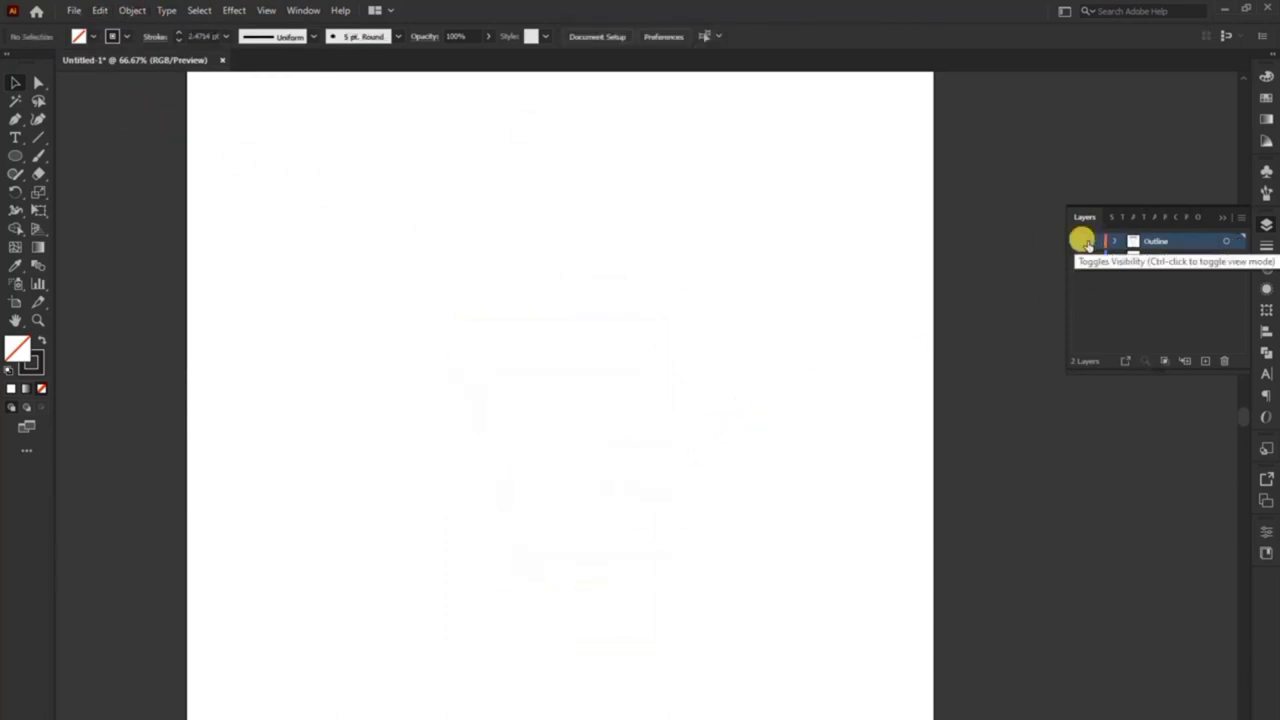
click(1083, 258)
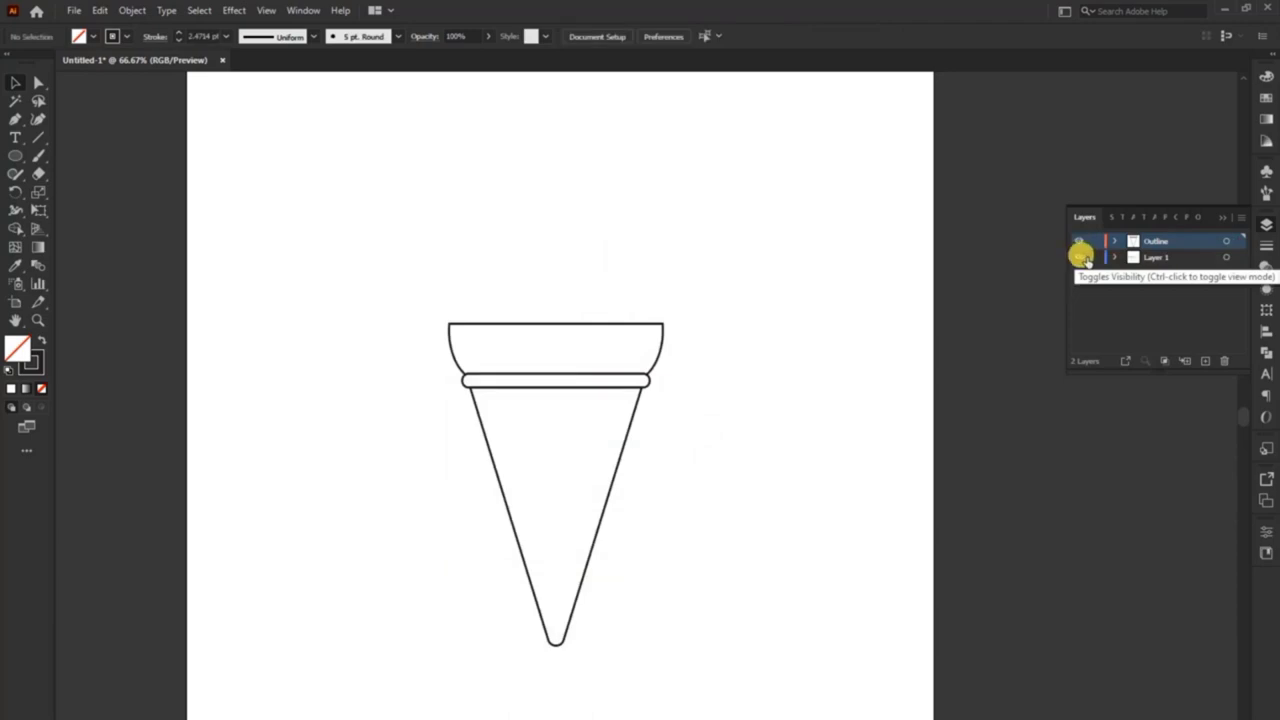
click(1165, 261)
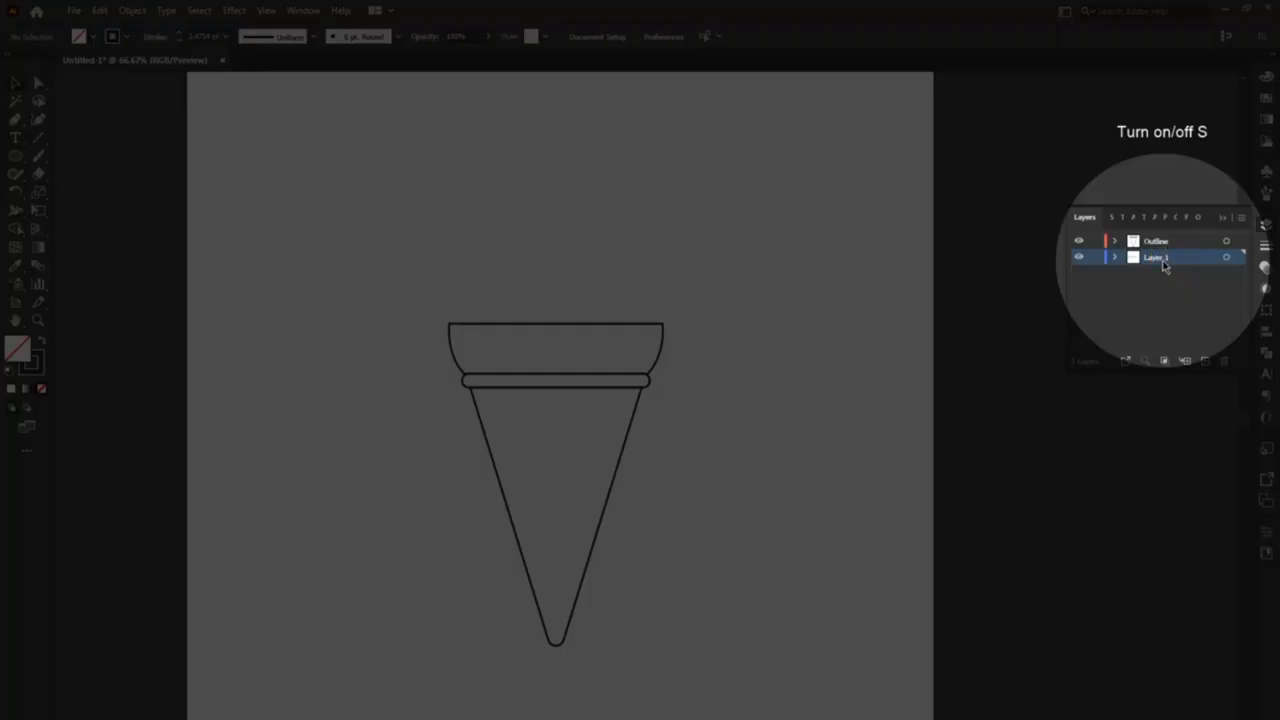
double_click(1163, 259)
text(Co)
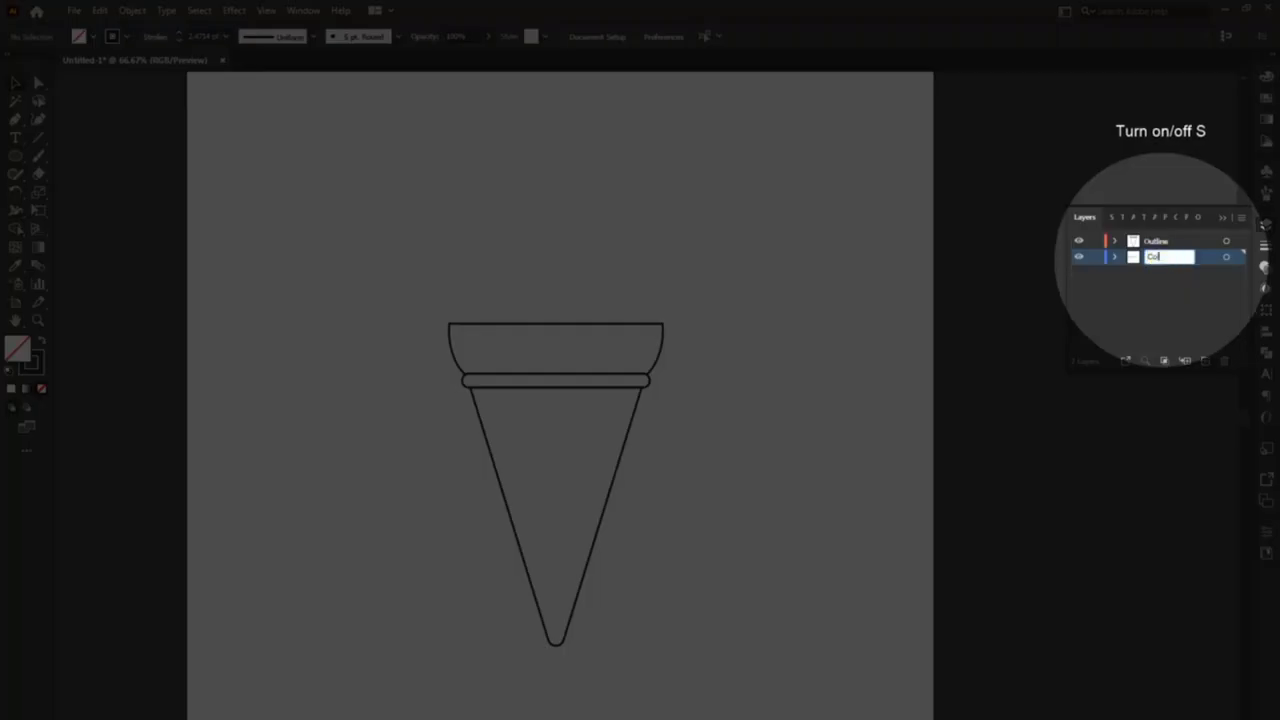
click(1160, 260)
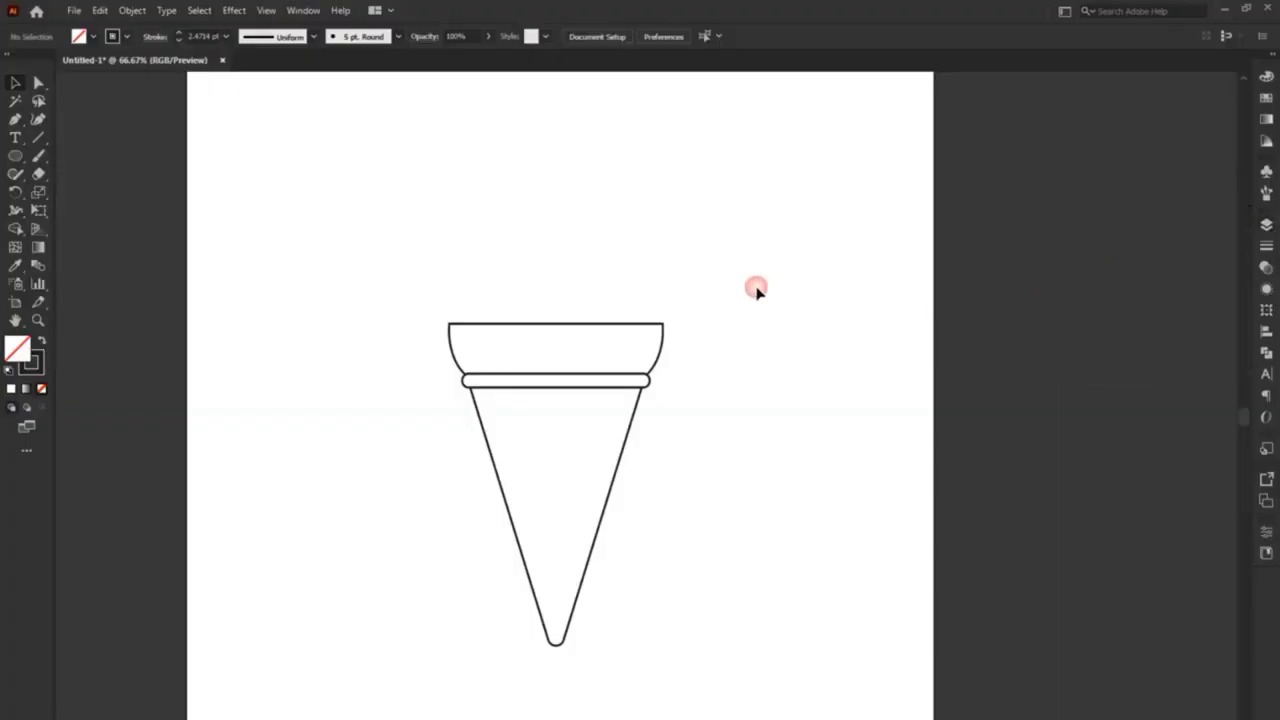
Shift the cone outline slightly higher on the artboard and zoom in.
drag(757, 252, 386, 572)
click(505, 205)
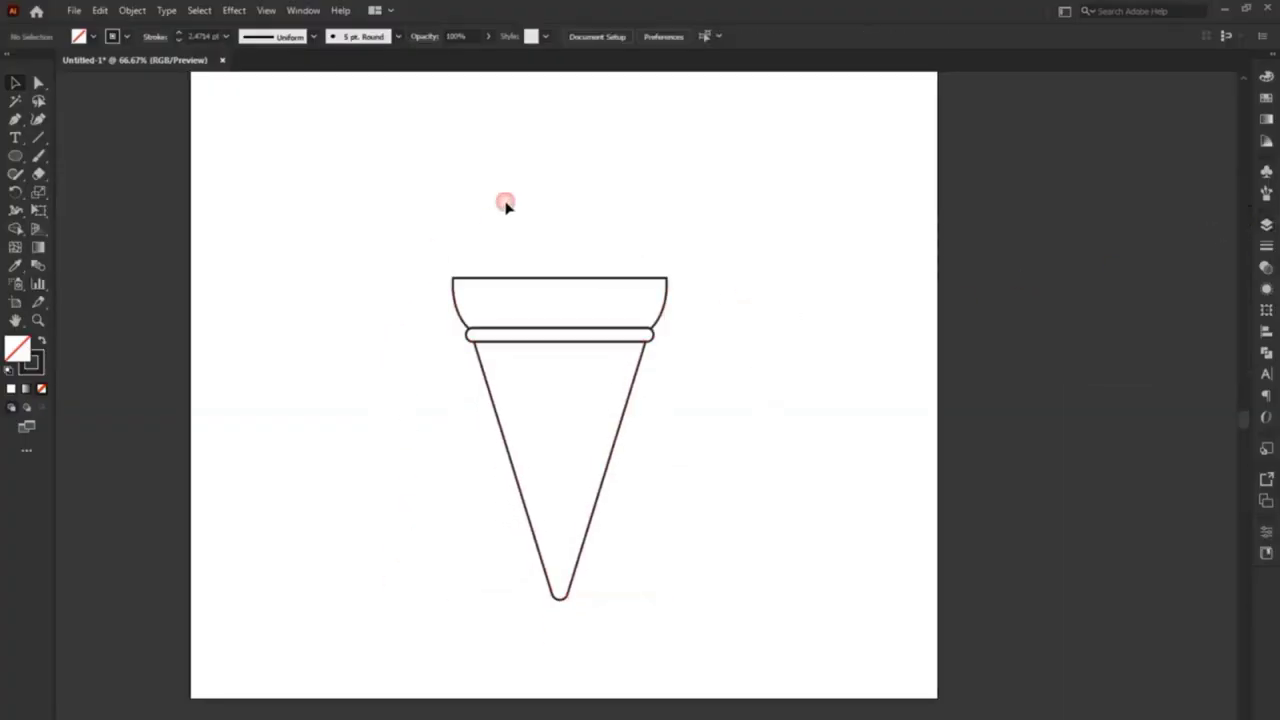
alt+scroll(527, 160, up, 1)
scroll(551, 283, up, 1)
scroll(549, 334, up, 2)
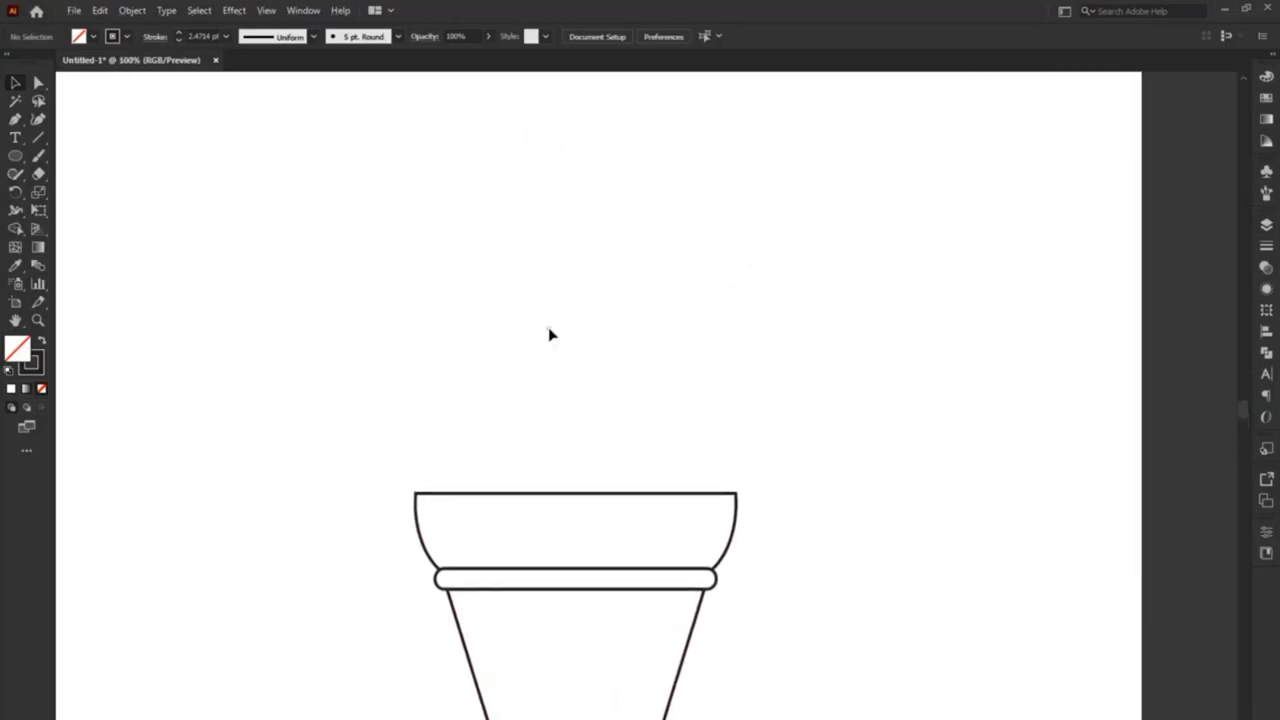
click(1266, 226)
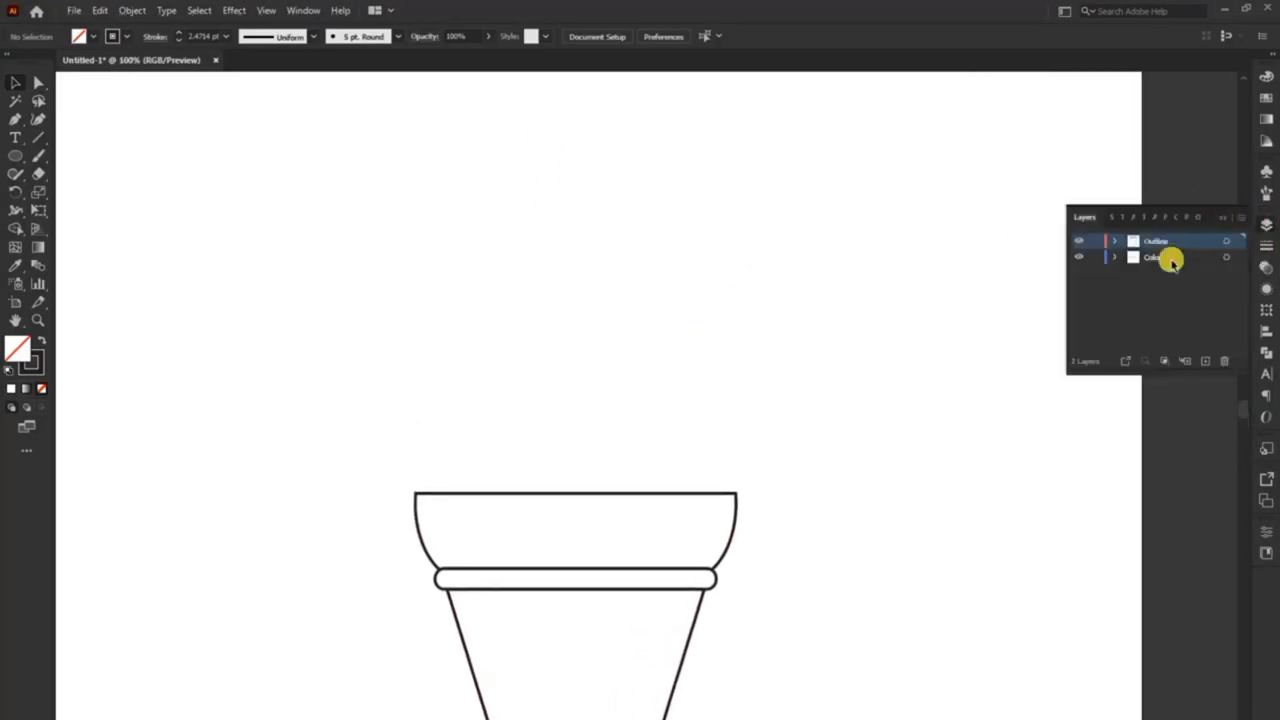
click(1222, 218)
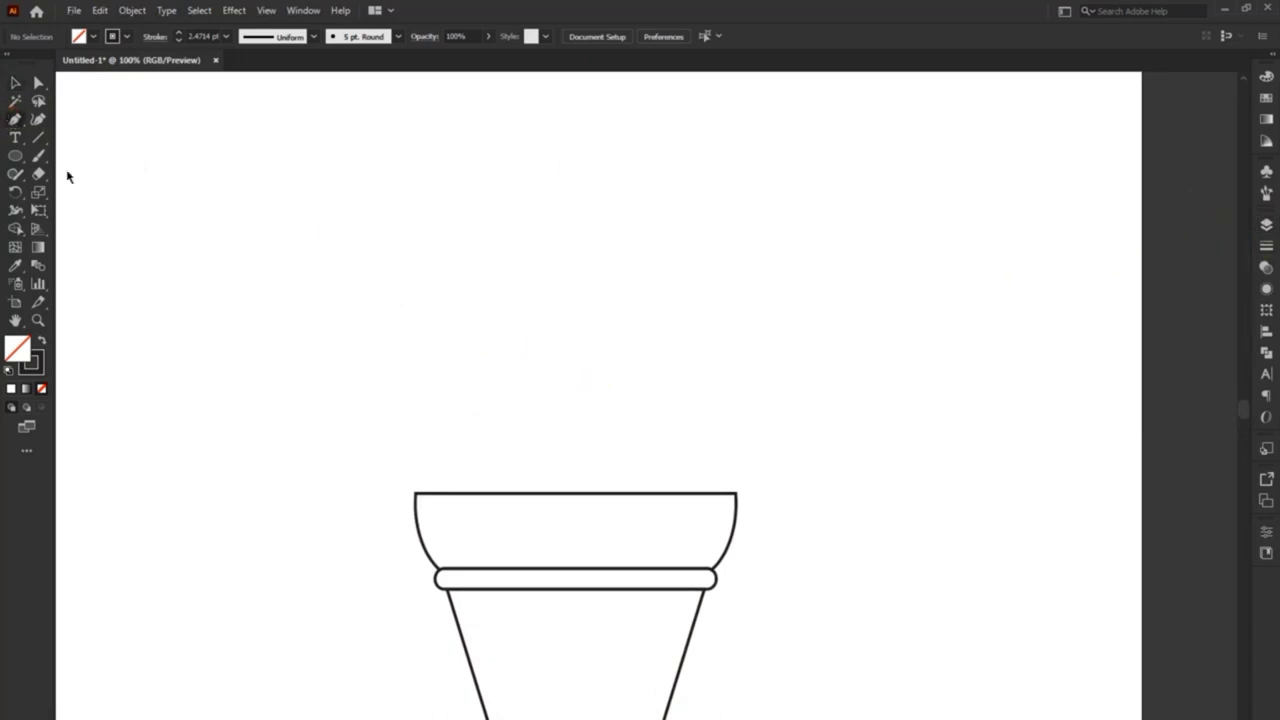
Draw the first wavy scoop outline with the Pen tool, from the bowl's top-left to right corner.
click(416, 494)
drag(490, 390, 550, 376)
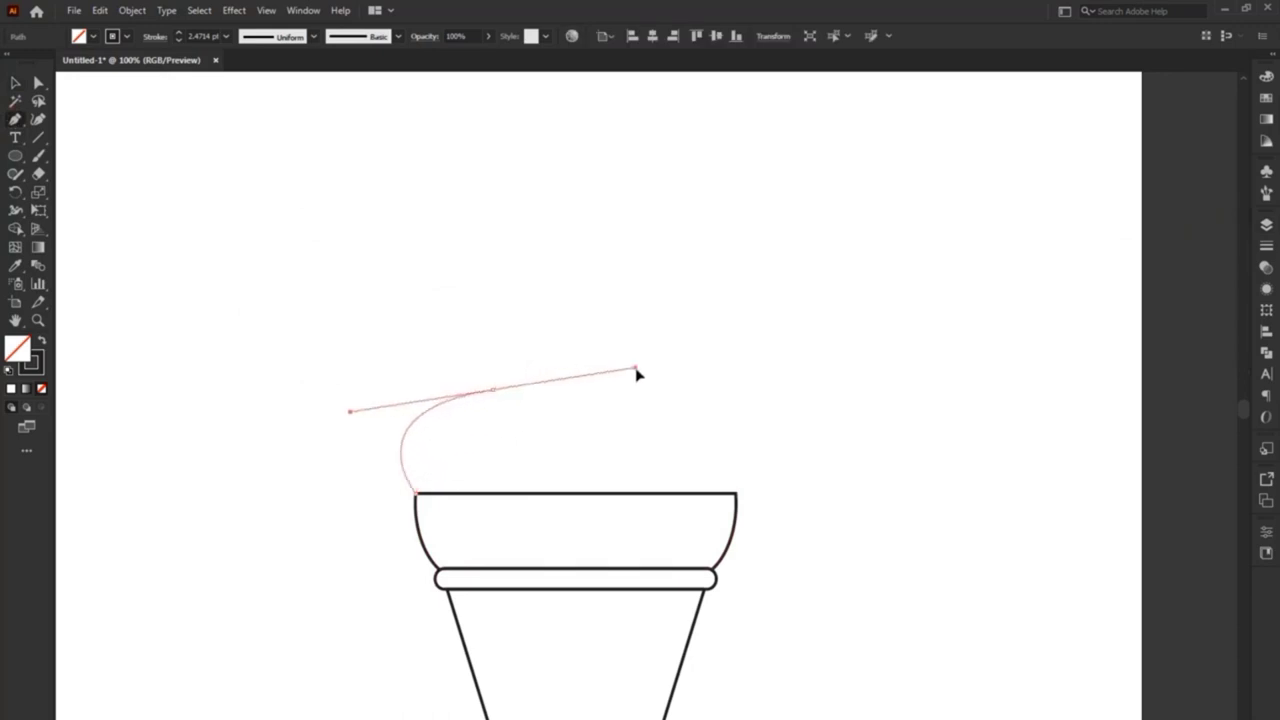
drag(638, 374, 617, 389)
click(618, 388)
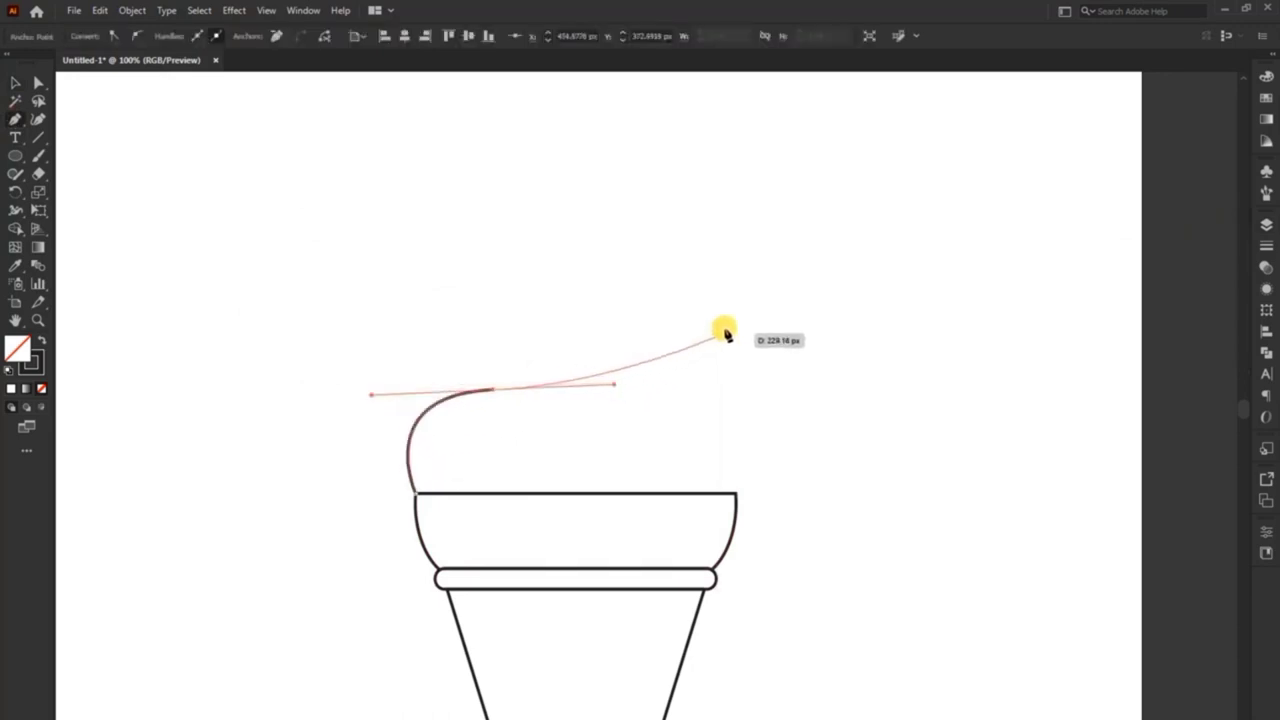
mouse_move(724, 330)
mouse_down()
mouse_move(680, 266)
mouse_move(646, 175)
mouse_move(711, 272)
mouse_move(638, 178)
mouse_move(646, 157)
mouse_up()
click(736, 492)
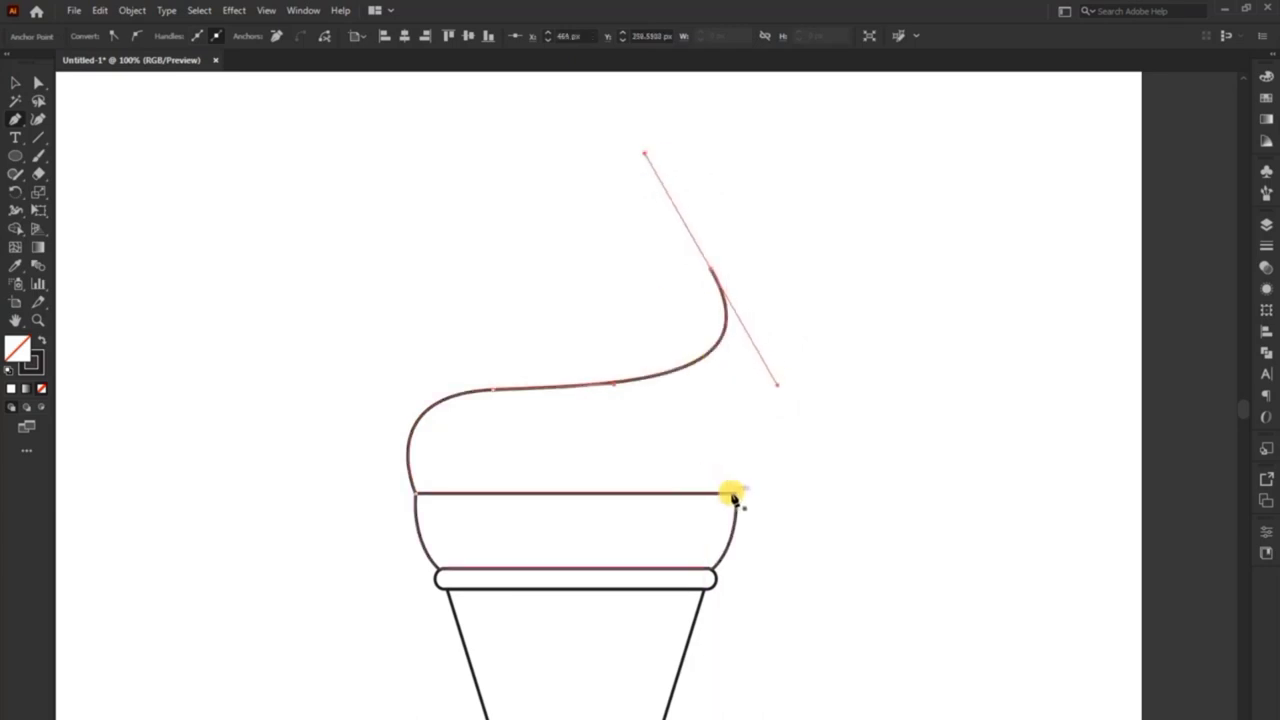
mouse_move(706, 358)
mouse_down()
mouse_move(606, 284)
mouse_move(625, 299)
mouse_up()
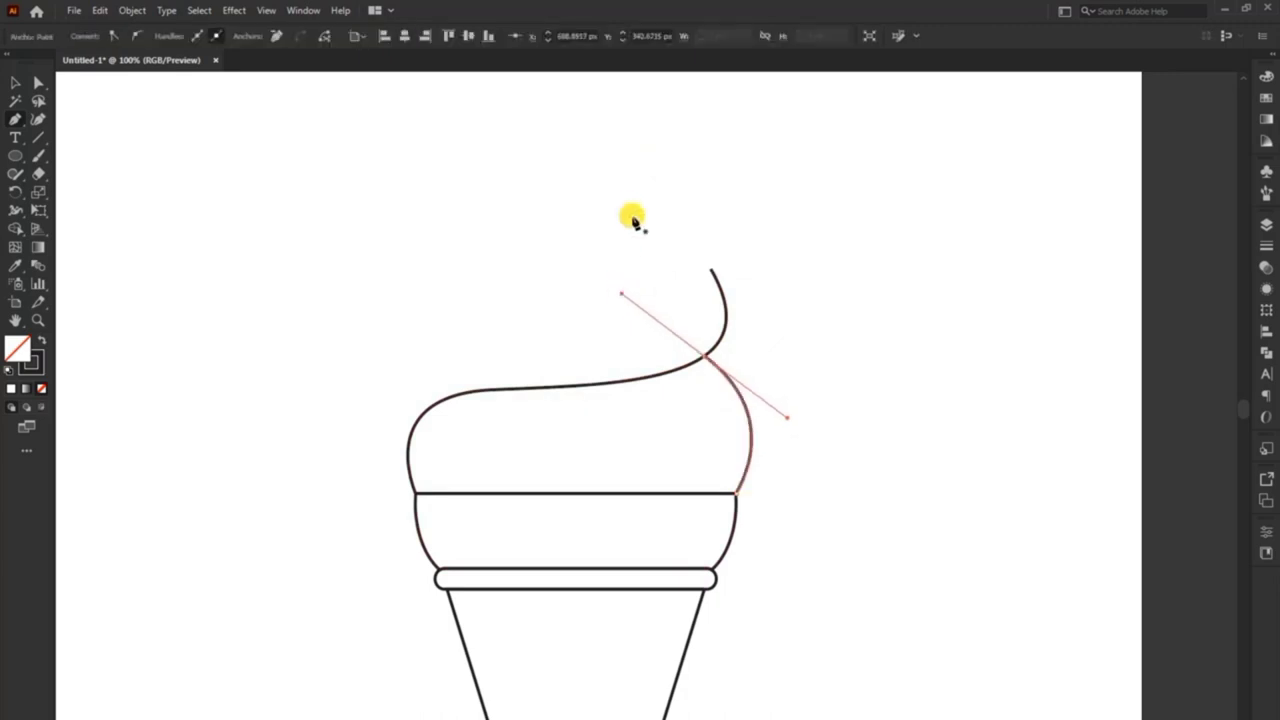
Draw a second swirl scoop tier above the first, ending in a curled tip at top right.
drag(555, 241, 555, 298)
mouse_move(430, 462)
mouse_down()
mouse_move(615, 292)
mouse_move(634, 330)
mouse_up()
key(ctrl+z)
drag(486, 334, 612, 320)
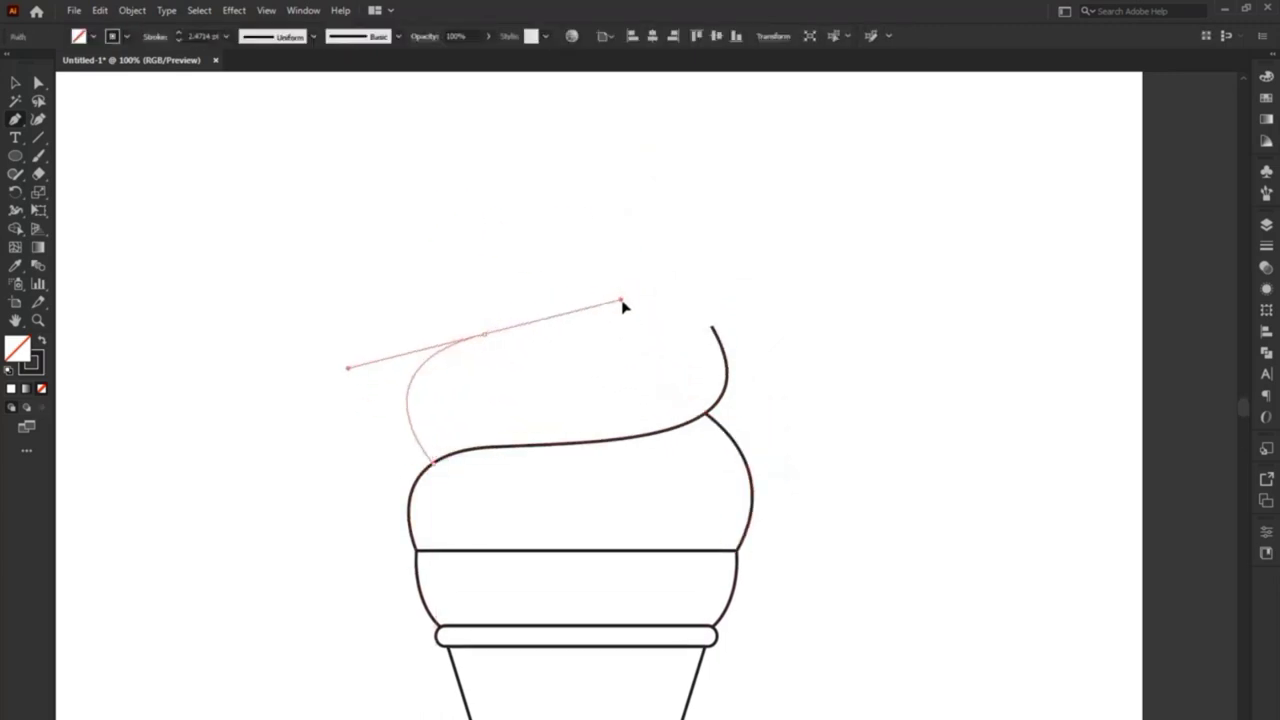
key(ctrl+z)
drag(430, 462, 424, 479)
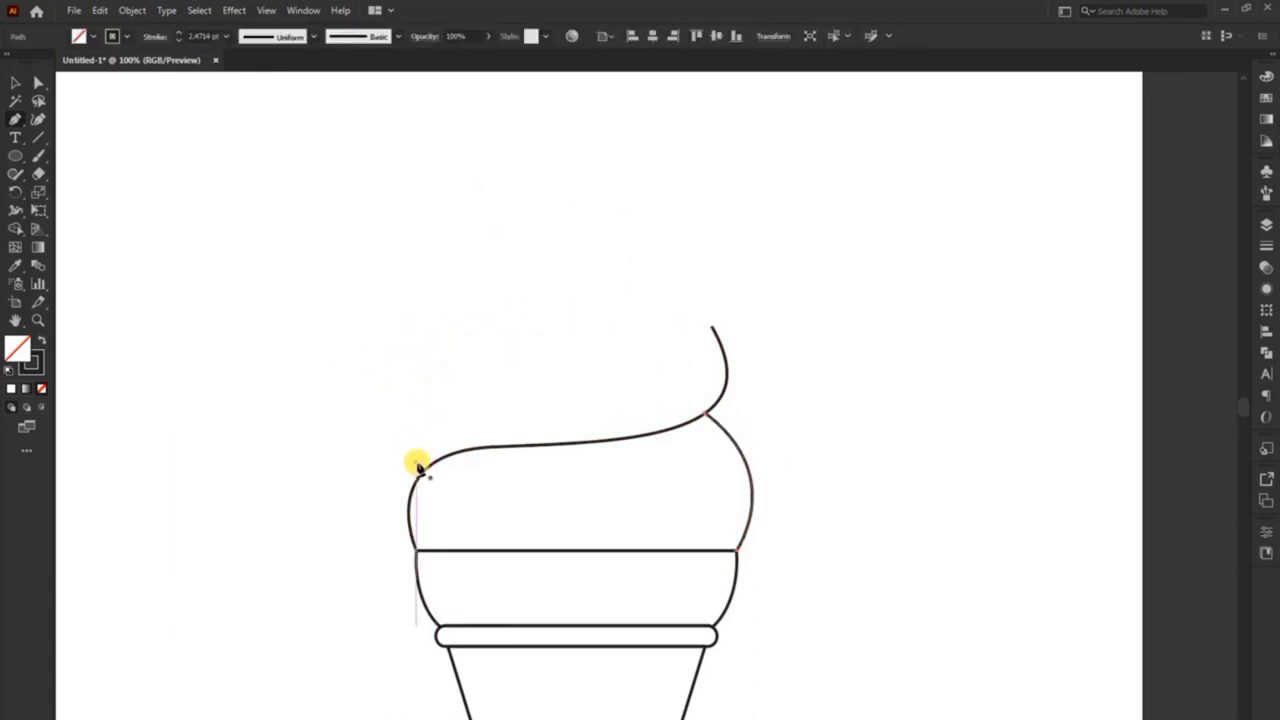
drag(440, 356, 530, 329)
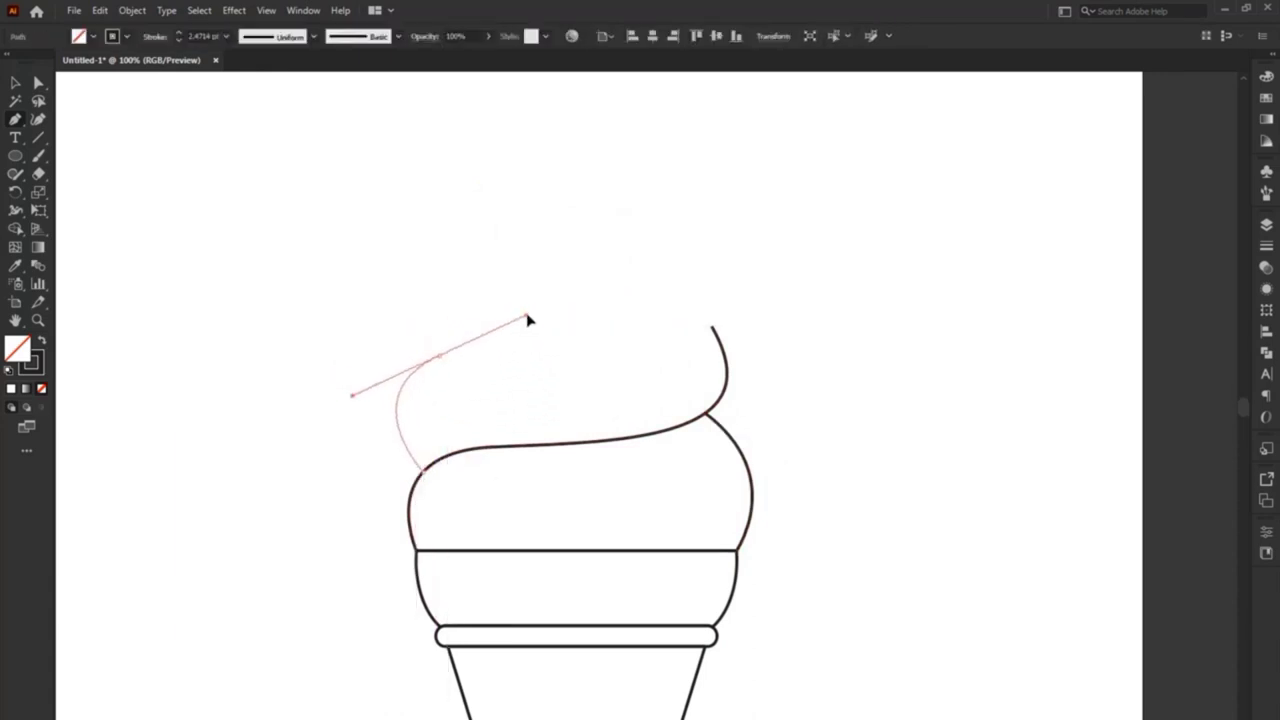
key(ctrl+z)
drag(451, 337, 551, 335)
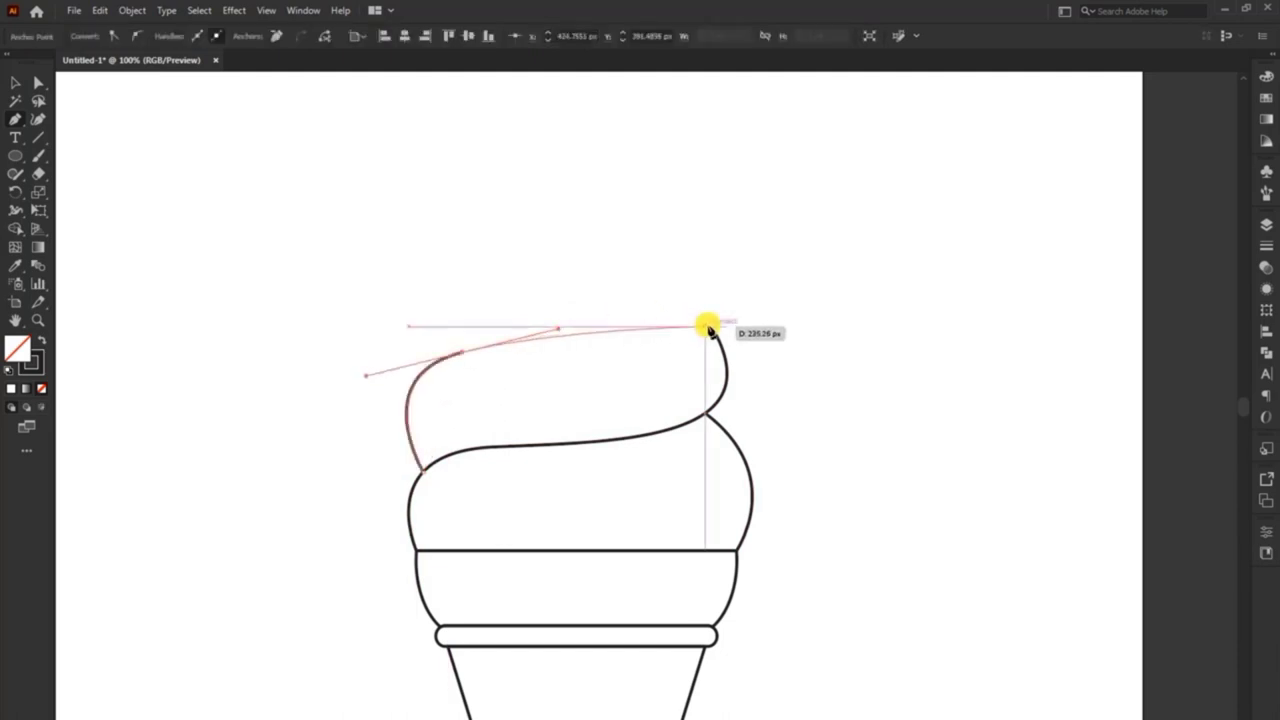
mouse_move(699, 289)
mouse_down()
mouse_move(657, 213)
mouse_move(566, 163)
mouse_move(531, 213)
mouse_up()
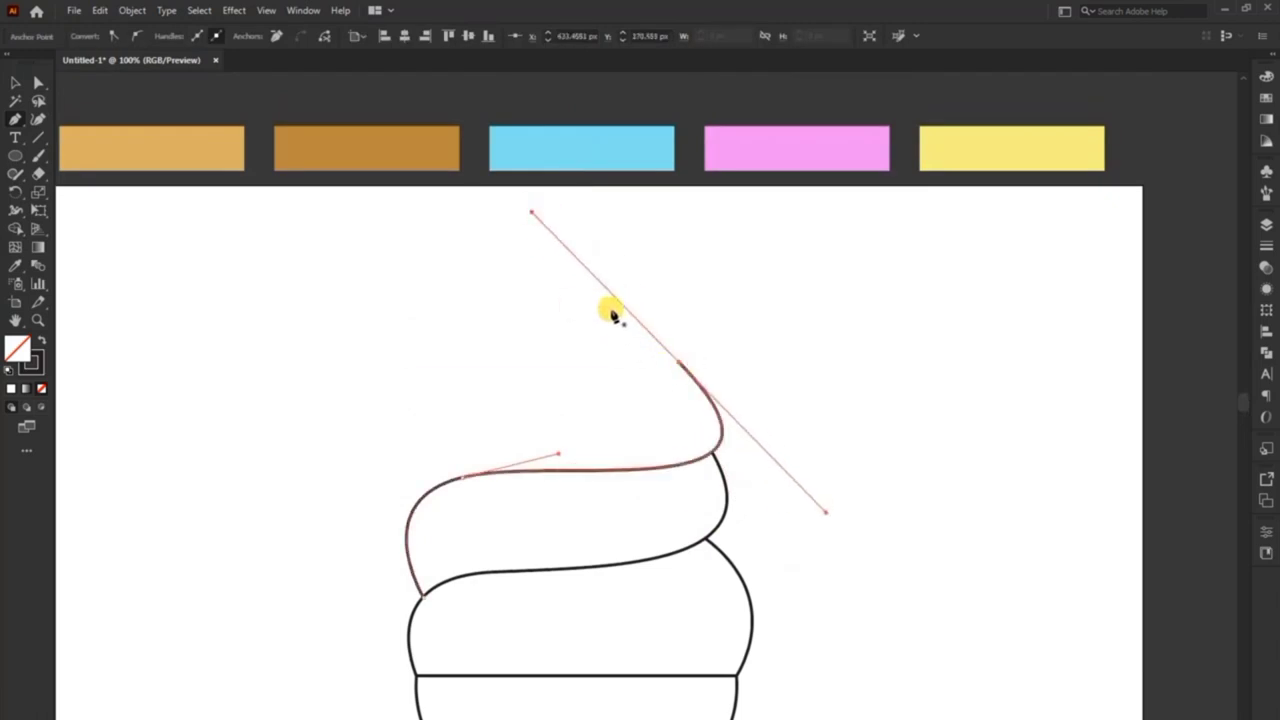
key(v)
key(ctrl+plus)
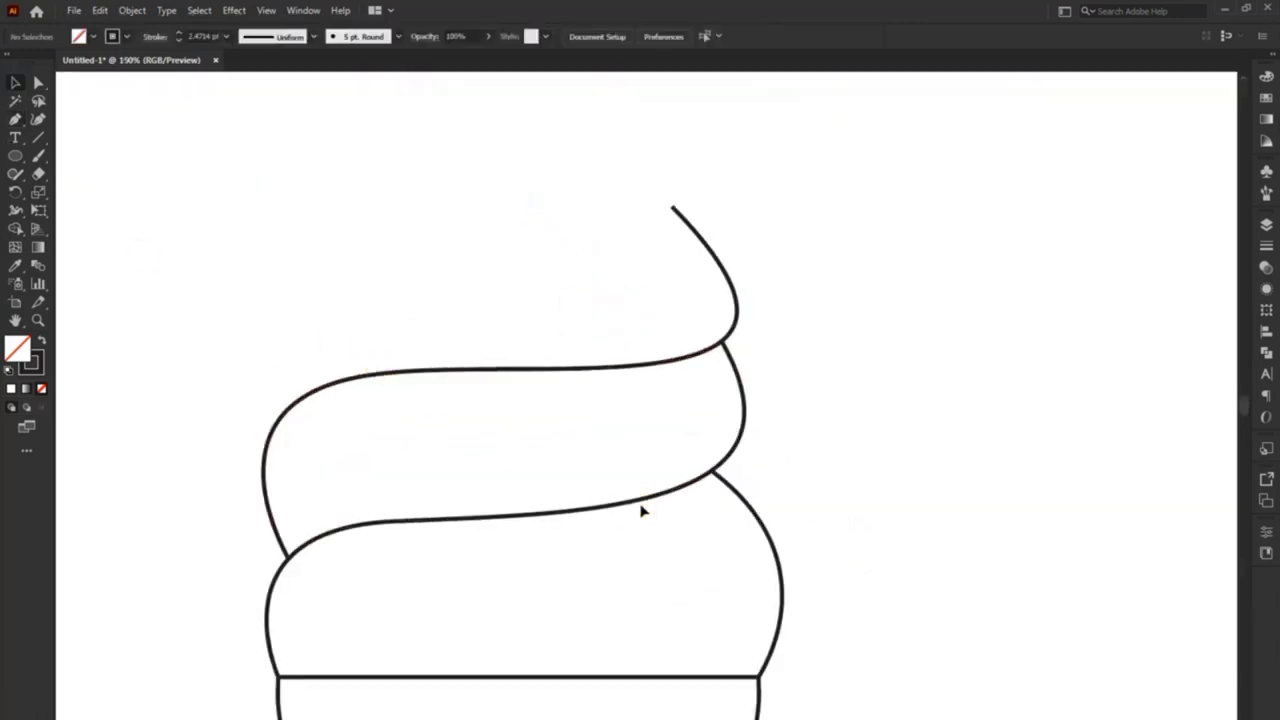
Smooth the swirl junction, the lower swirl curve and the upper swirl's left bend.
click(640, 507)
drag(15, 118, 80, 168)
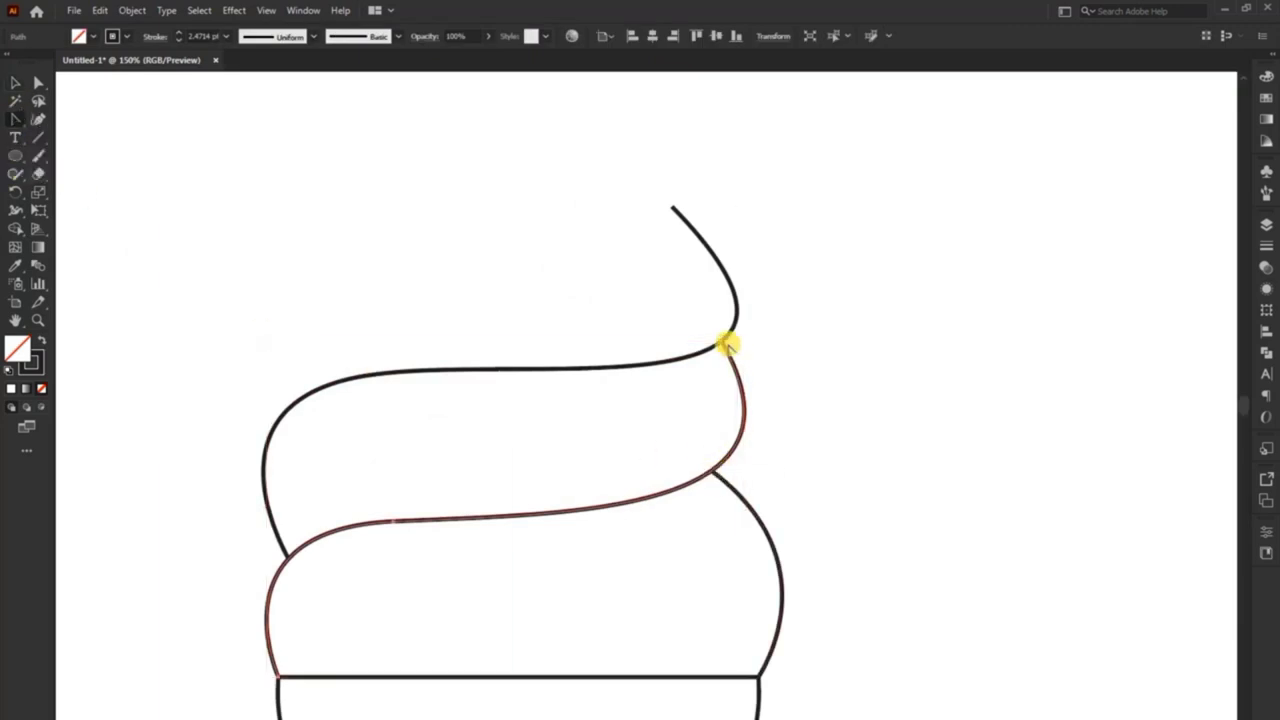
mouse_move(727, 344)
mouse_down()
mouse_move(816, 518)
mouse_move(874, 534)
mouse_up()
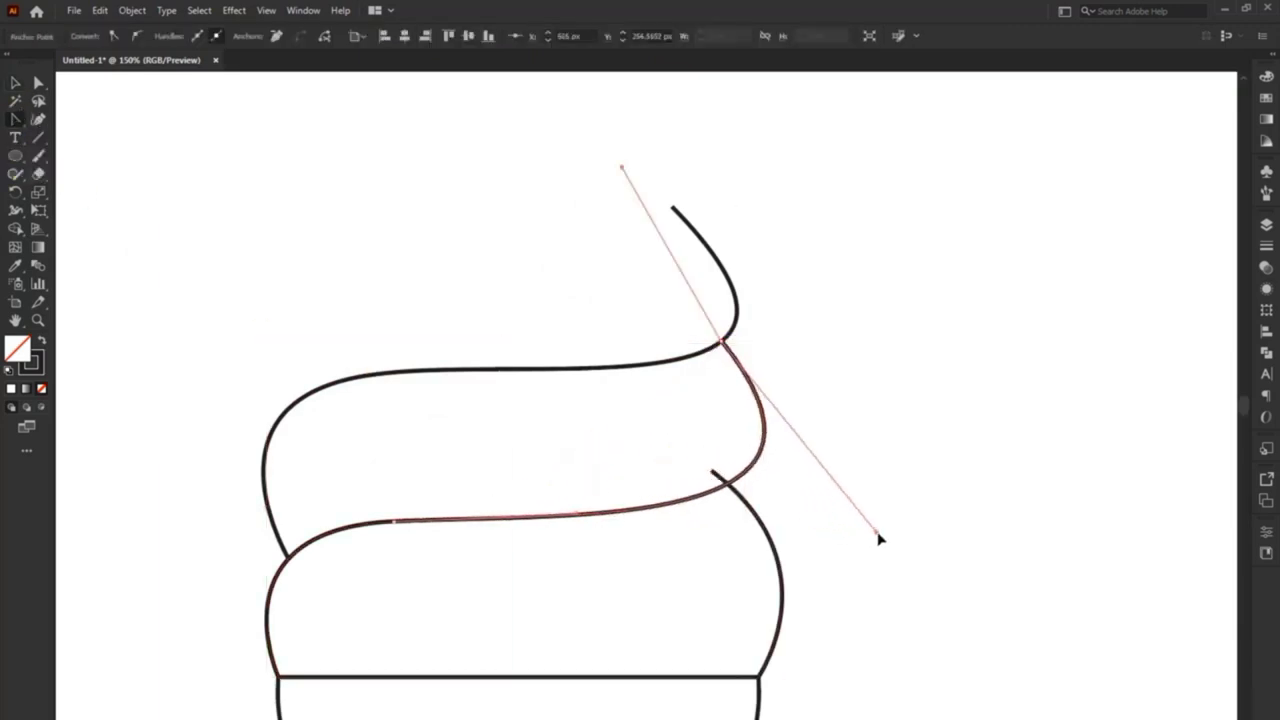
click(582, 512)
drag(577, 521, 584, 512)
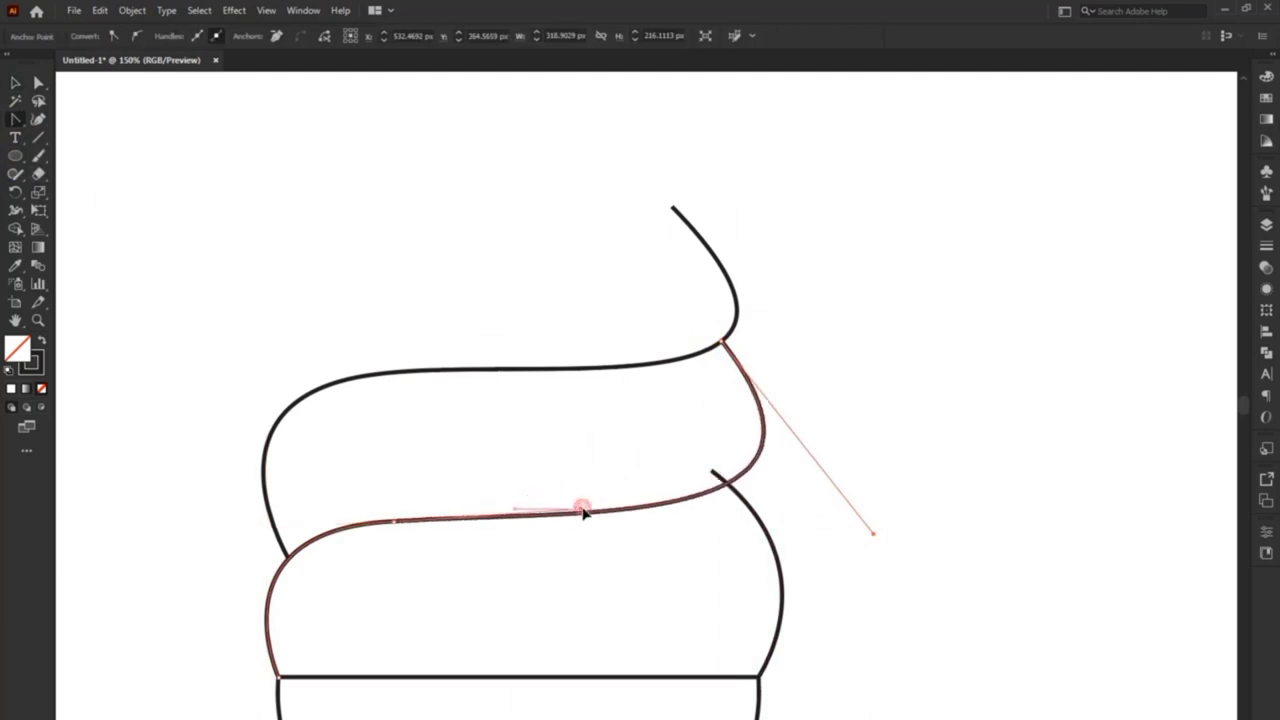
click(641, 369)
drag(482, 352, 418, 350)
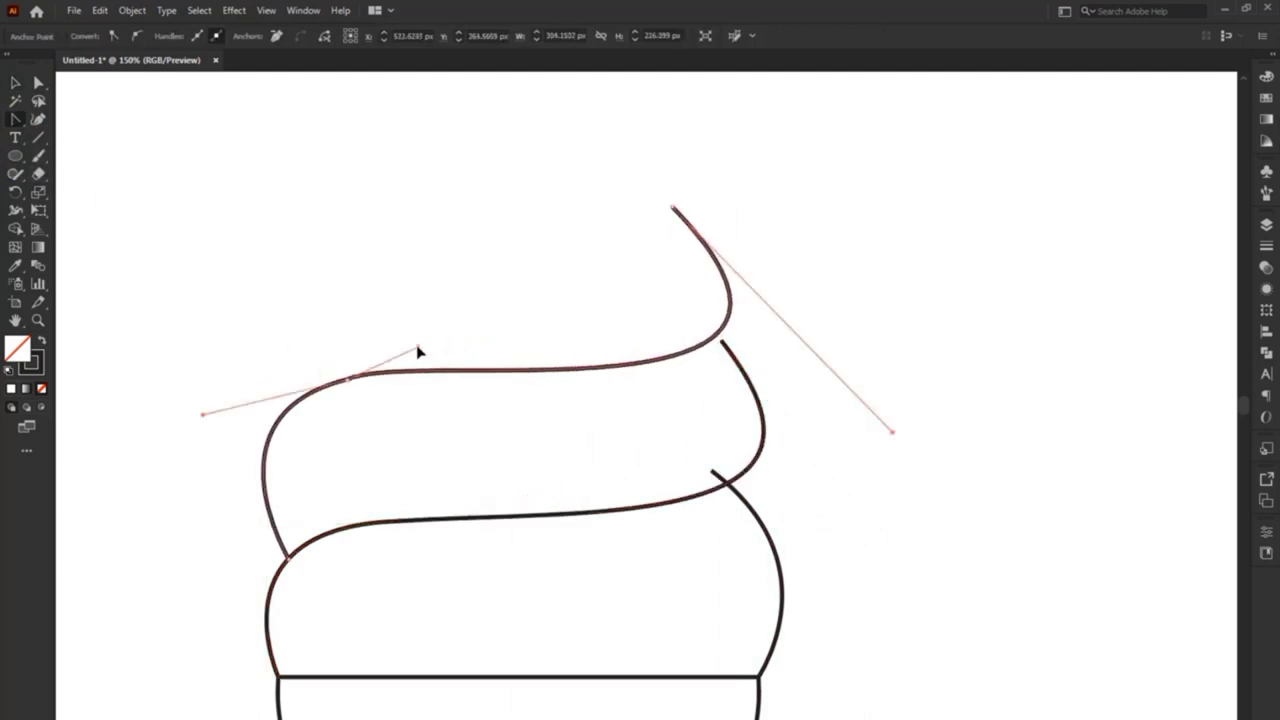
drag(350, 378, 287, 400)
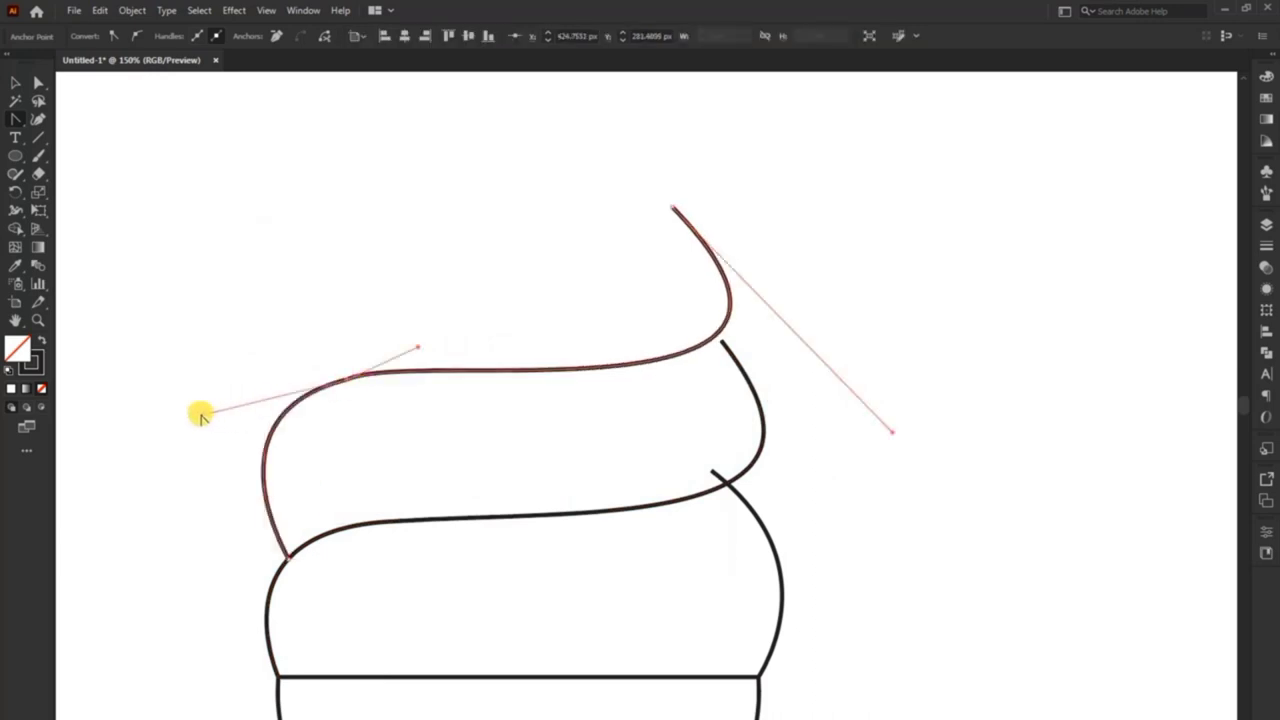
drag(200, 415, 218, 422)
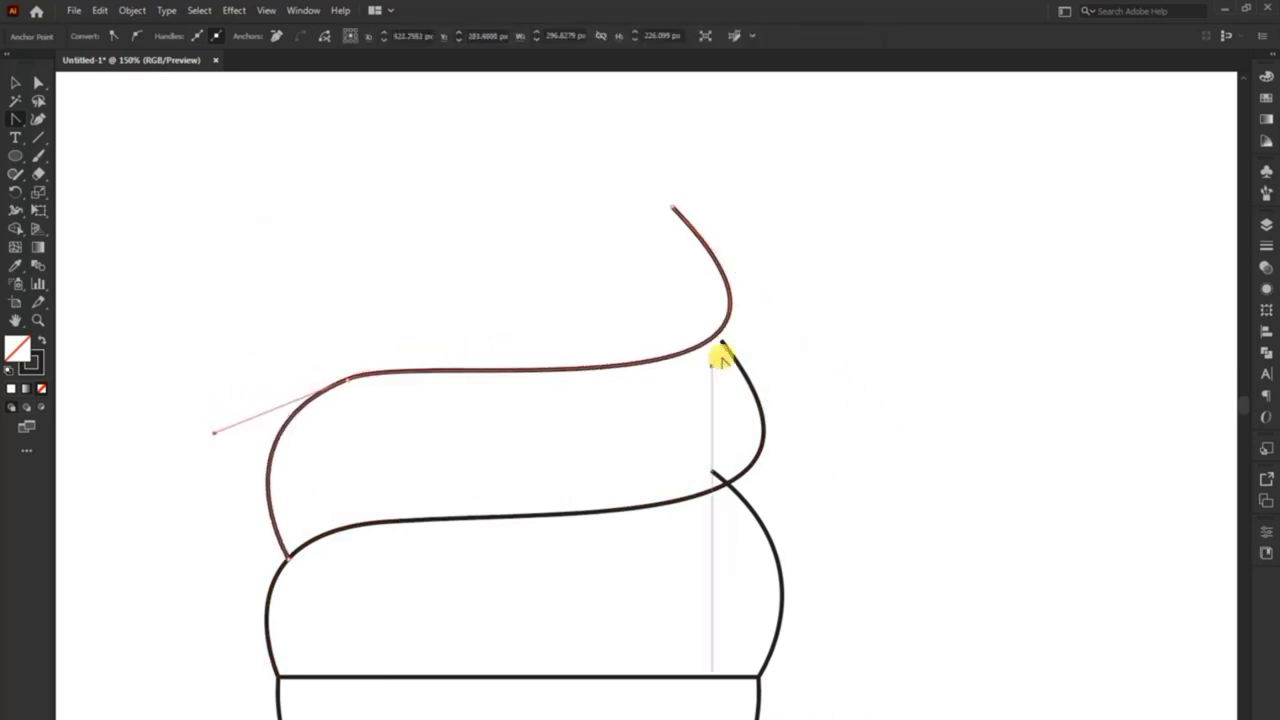
Adjust the top curl's curve and smooth the swirl from its lower anchor.
ctrl+click(674, 207)
drag(893, 436, 913, 441)
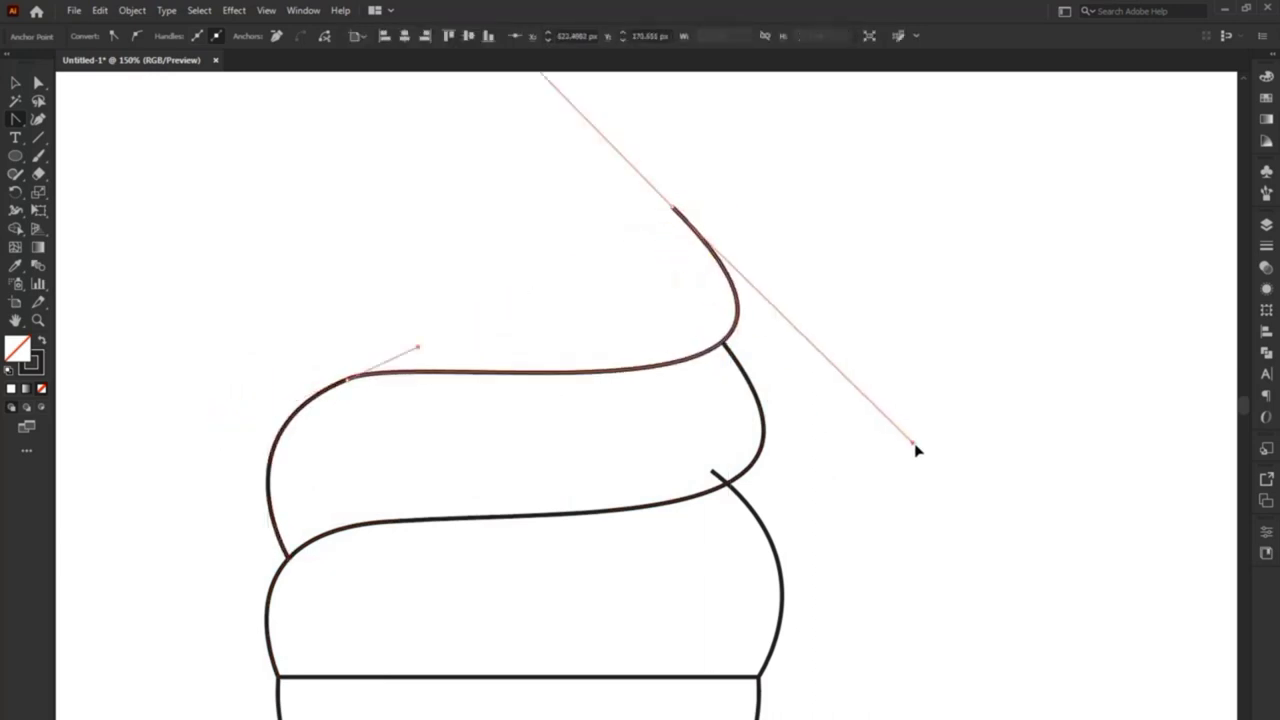
drag(712, 471, 832, 476)
click(20, 82)
scroll(394, 374, up, 3)
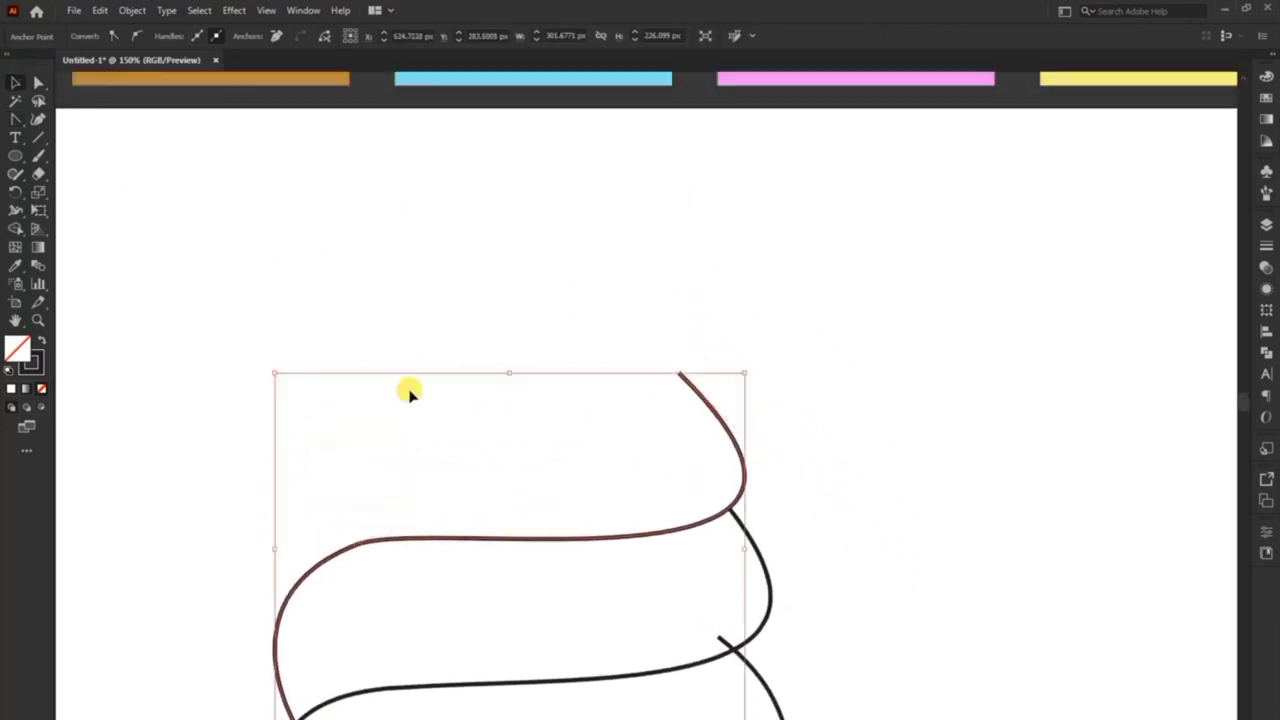
click(422, 283)
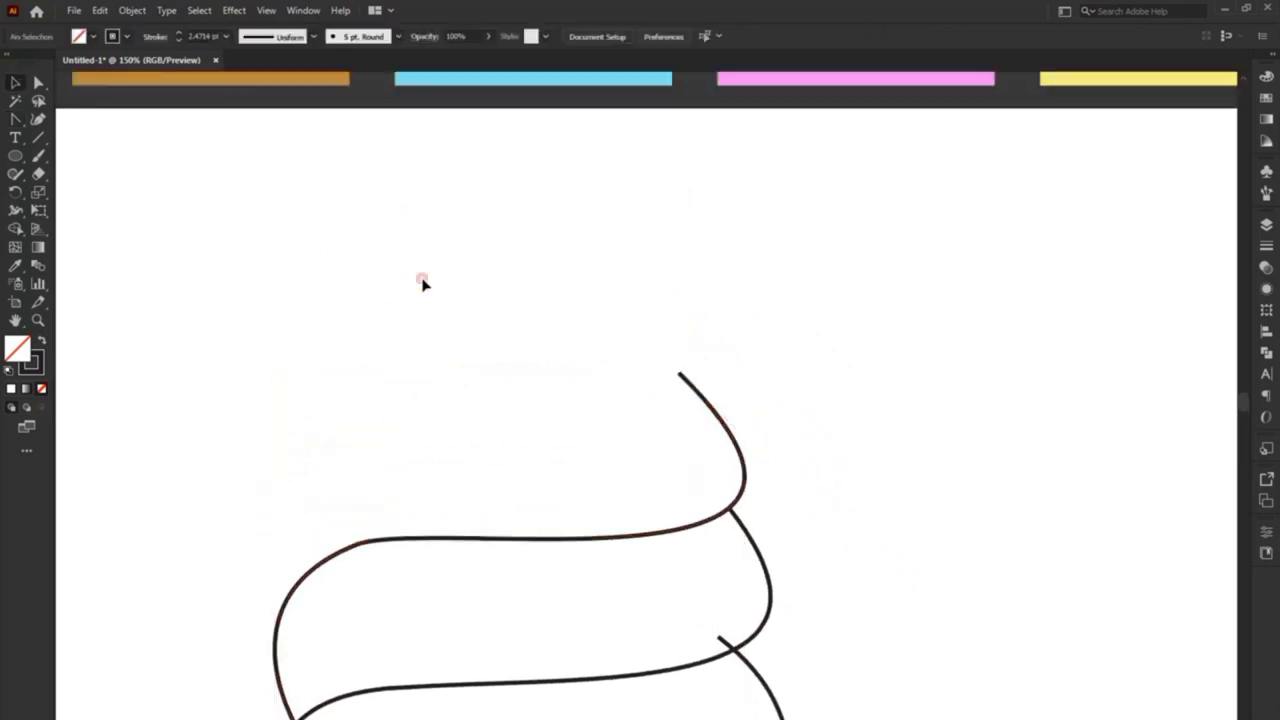
drag(383, 441, 399, 343)
Draw the top scoop curve up to a pointed peak and join it to the swirl endpoint.
drag(15, 118, 60, 114)
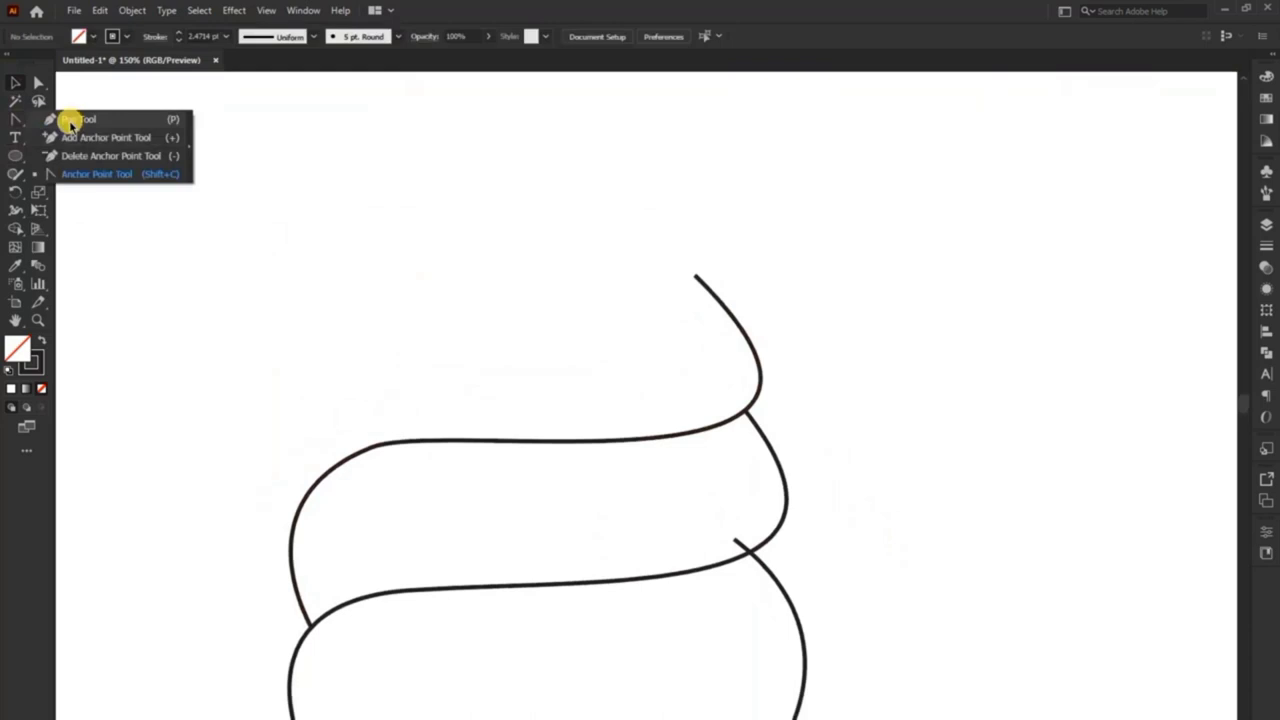
click(349, 465)
drag(420, 275, 593, 234)
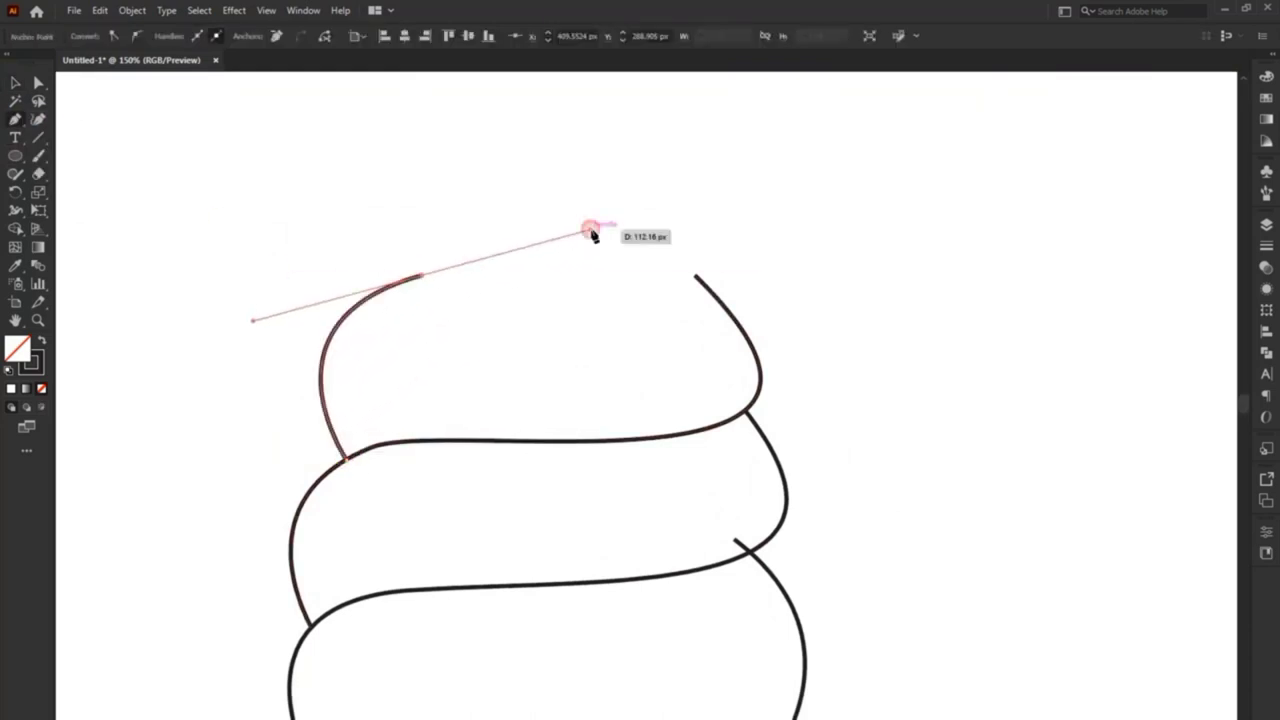
click(416, 312)
drag(580, 126, 740, 124)
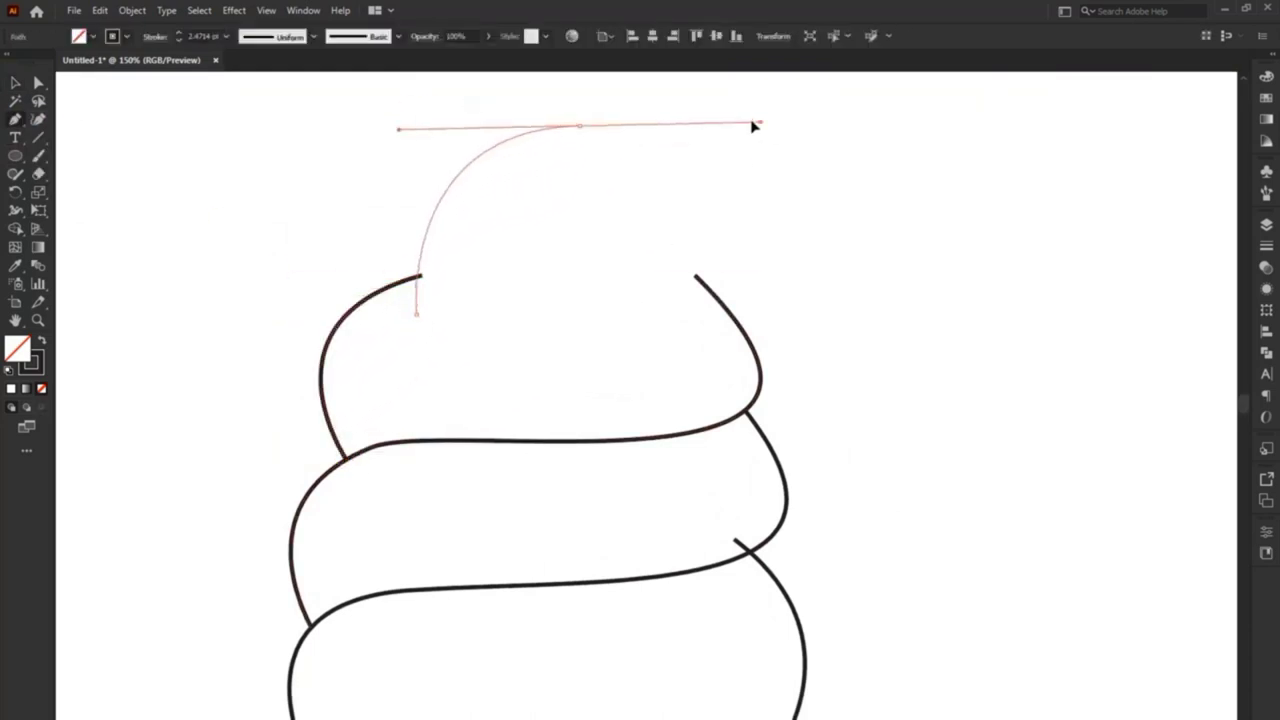
mouse_move(580, 126)
mouse_down()
mouse_move(583, 218)
mouse_move(616, 247)
mouse_up()
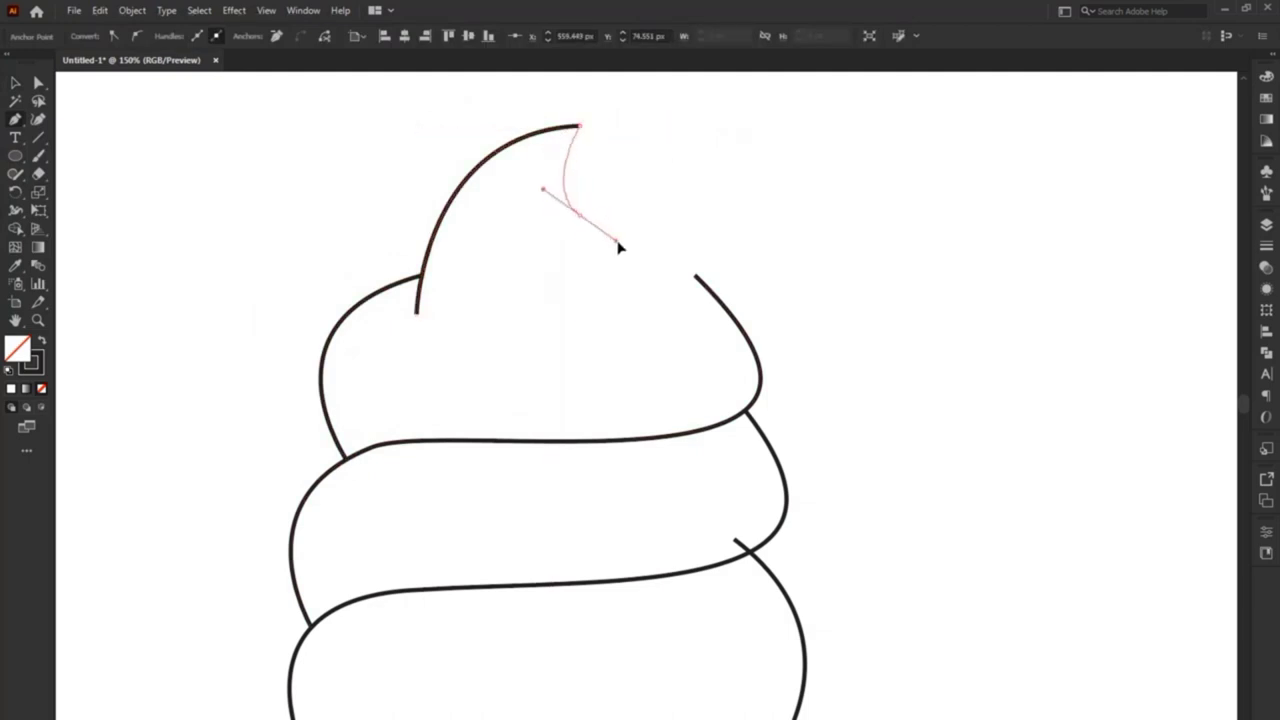
click(694, 274)
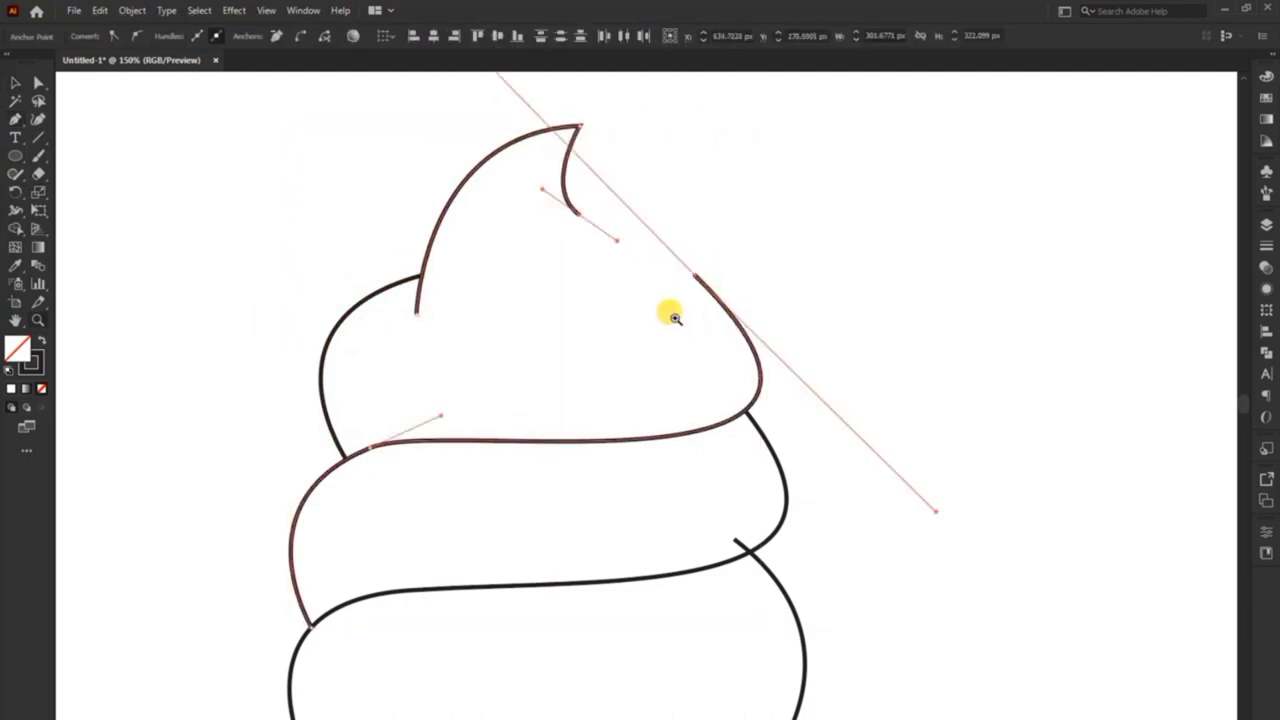
Smooth the new join by pulling out handles and nudging the join anchor.
key(v)
key(a)
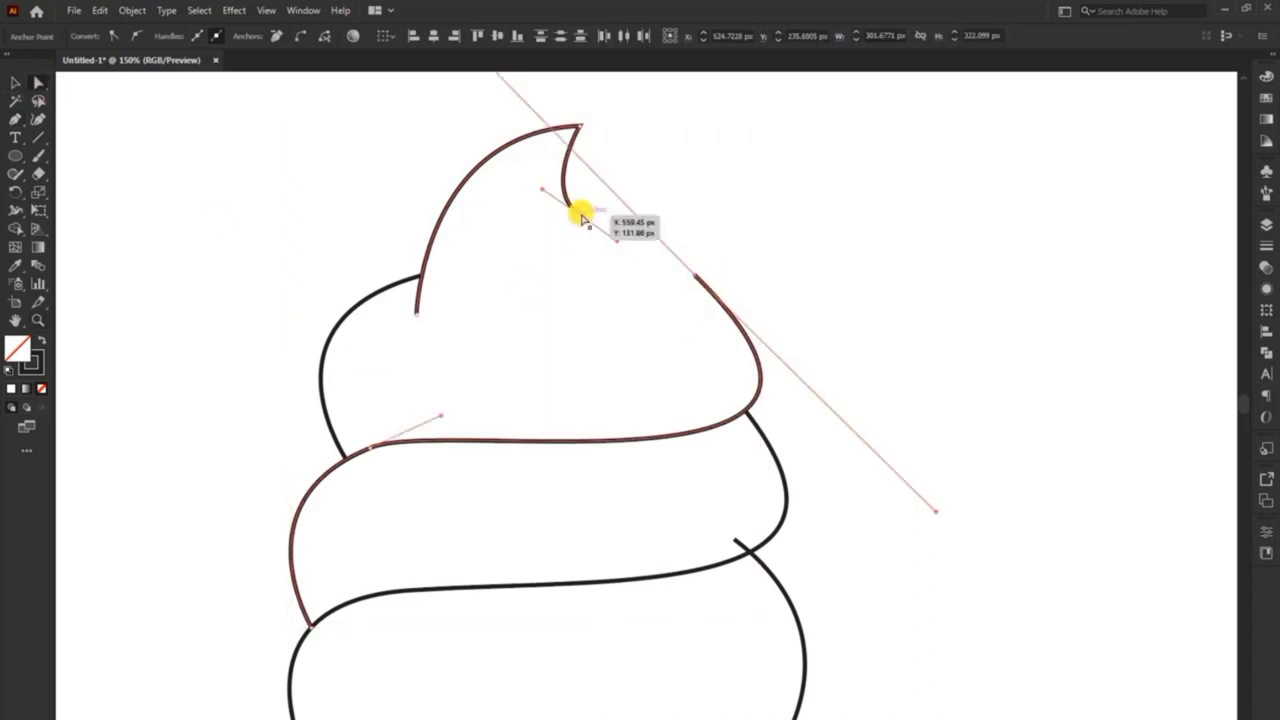
drag(583, 218, 560, 205)
drag(707, 270, 510, 222)
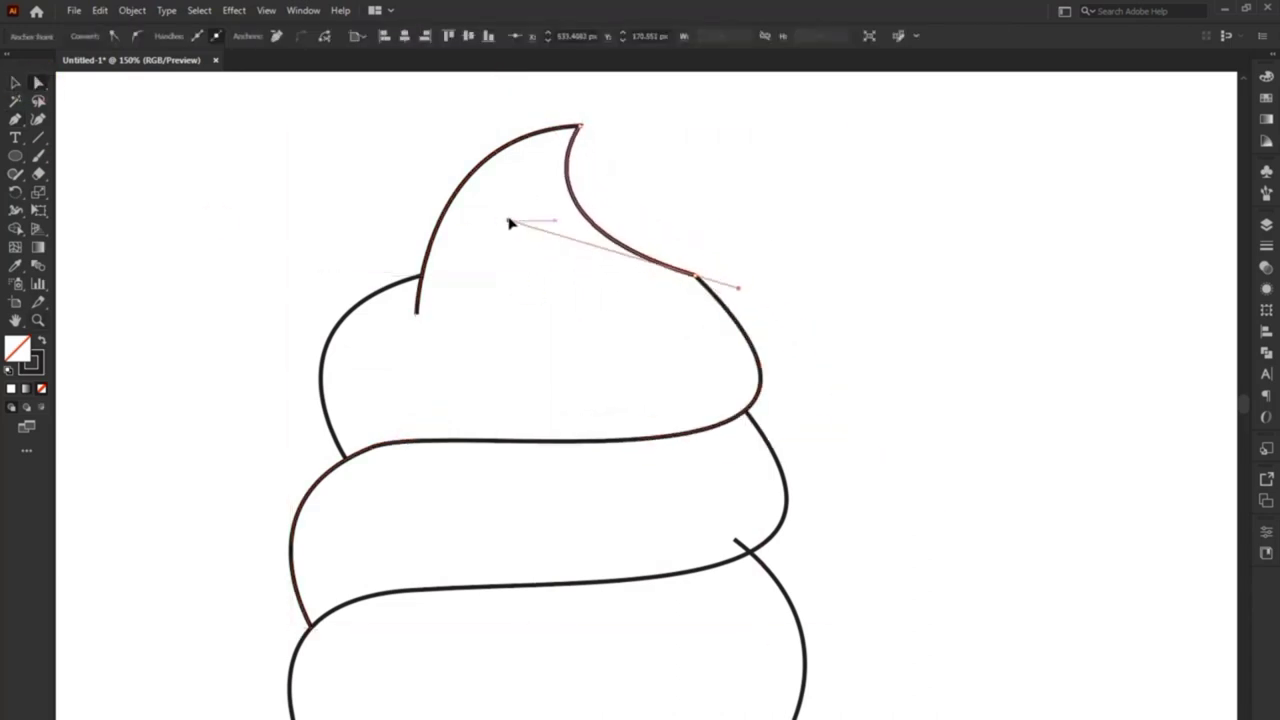
drag(694, 274, 684, 288)
key(ctrl+shift+a)
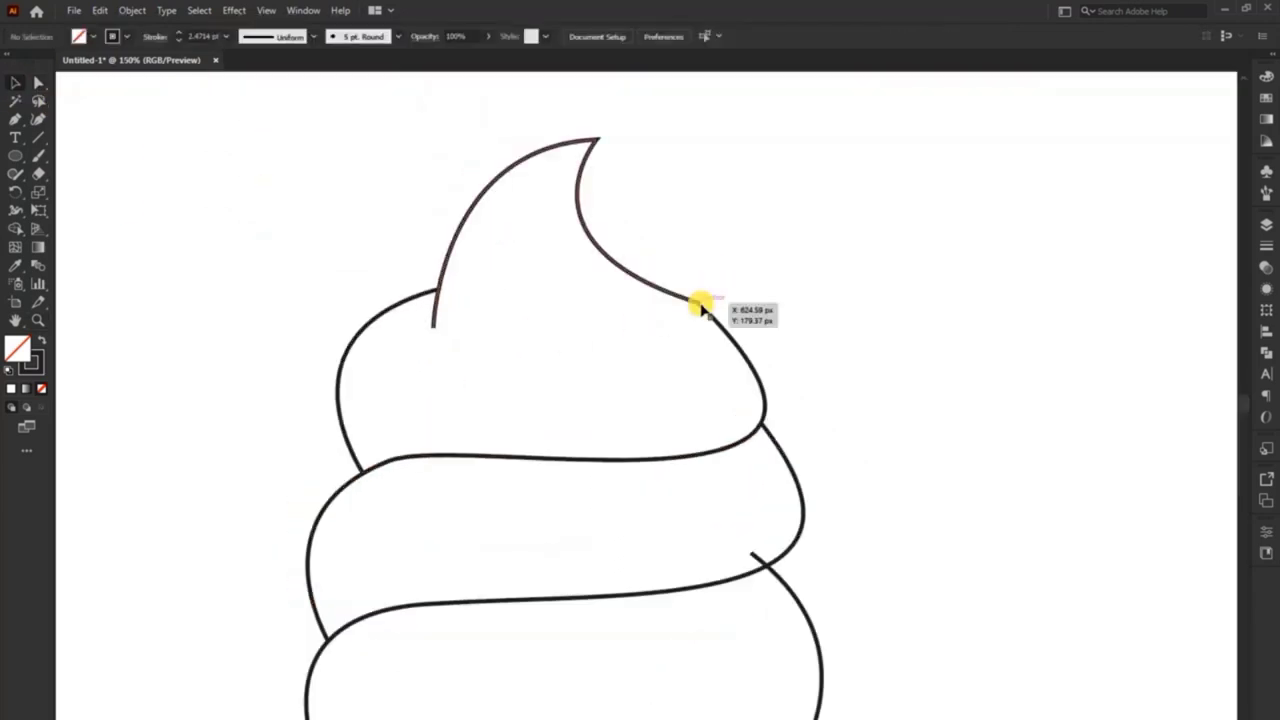
Reshape the top swirl's right-side anchor handle to curve into the scoop's side.
click(540, 229)
key(a)
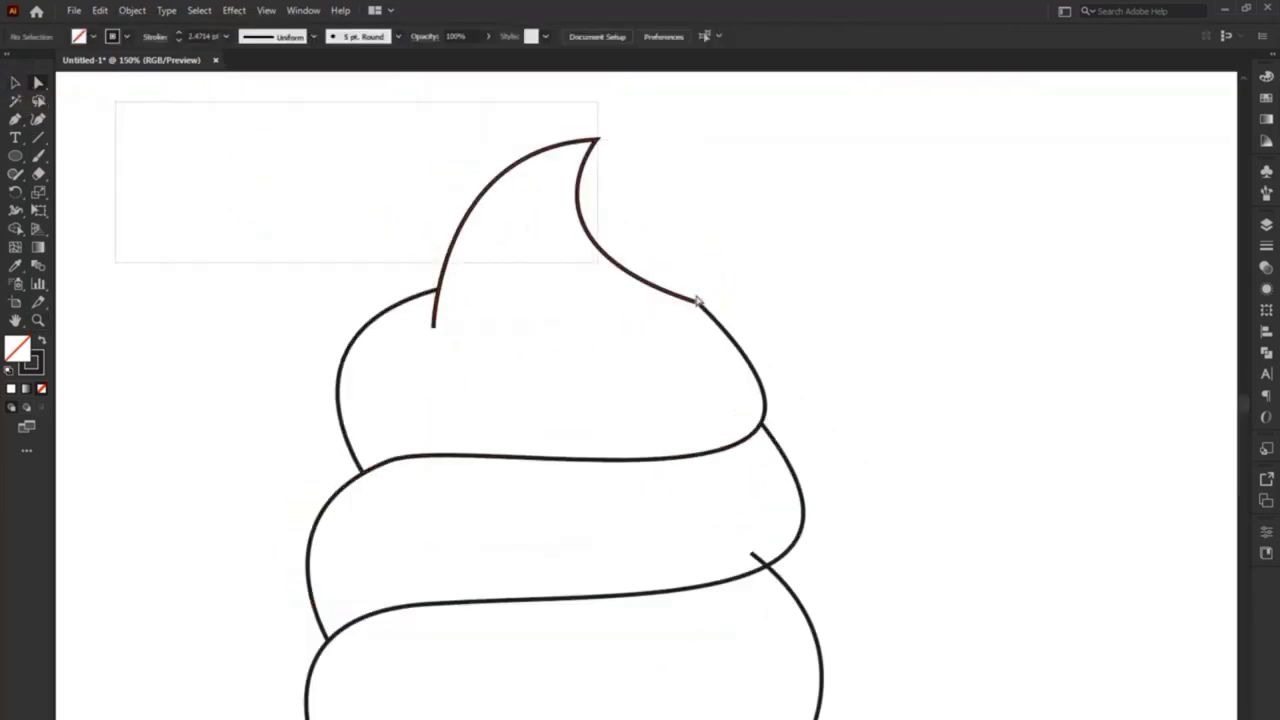
mouse_move(114, 106)
mouse_down()
mouse_move(596, 148)
mouse_move(610, 186)
mouse_up()
click(709, 352)
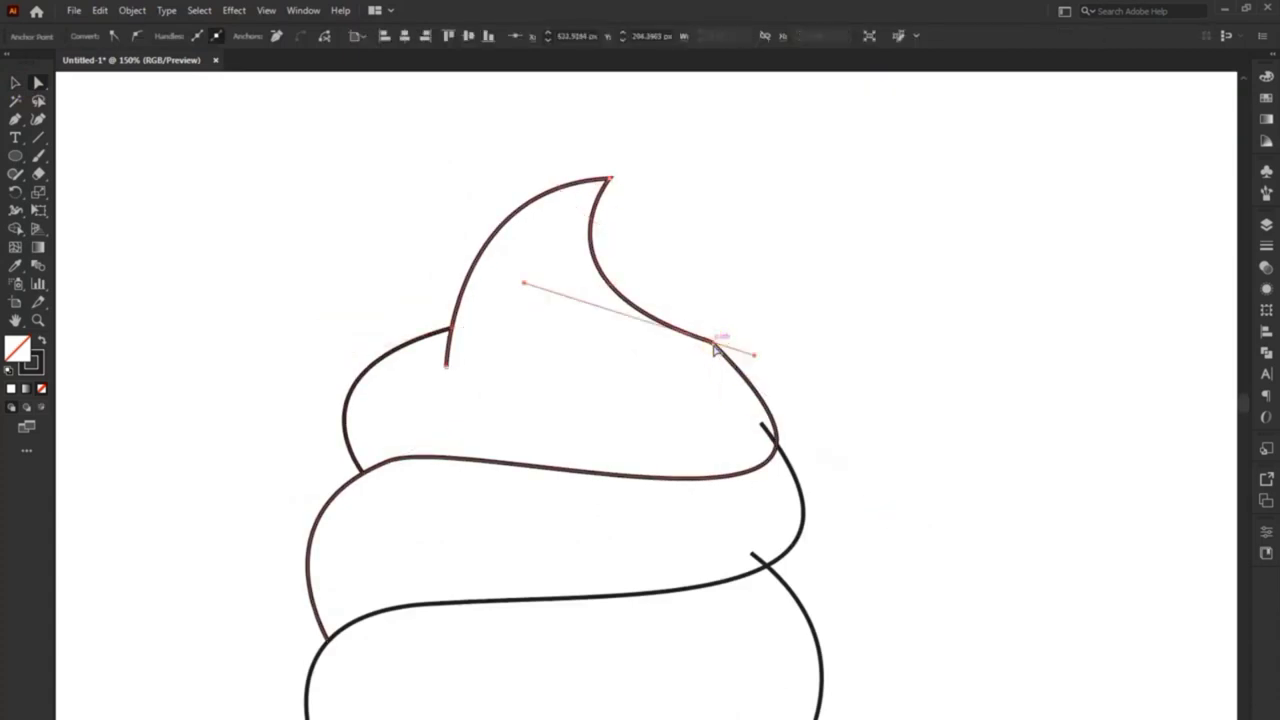
mouse_move(720, 343)
mouse_down()
mouse_move(955, 580)
mouse_move(922, 508)
mouse_up()
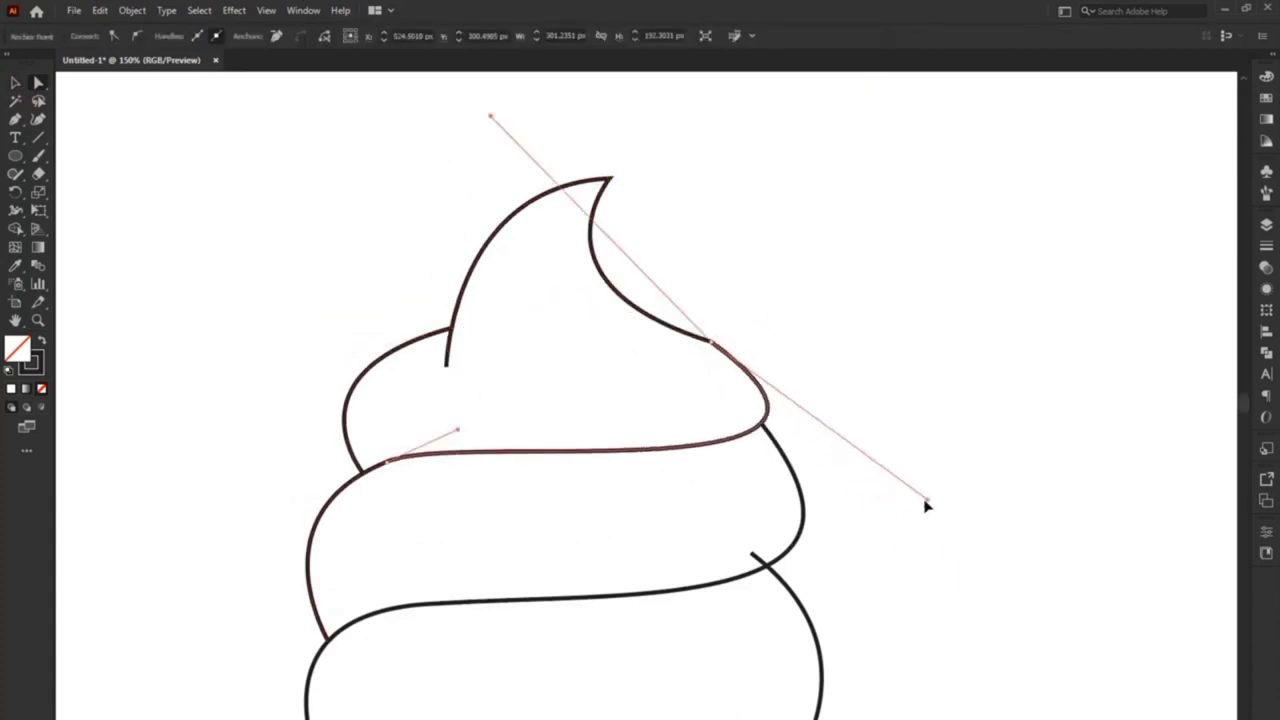
click(712, 342)
Join the two path ends into one curve and view the artwork in Outline mode.
right_click(712, 342)
click(758, 466)
click(586, 437)
right_click(714, 337)
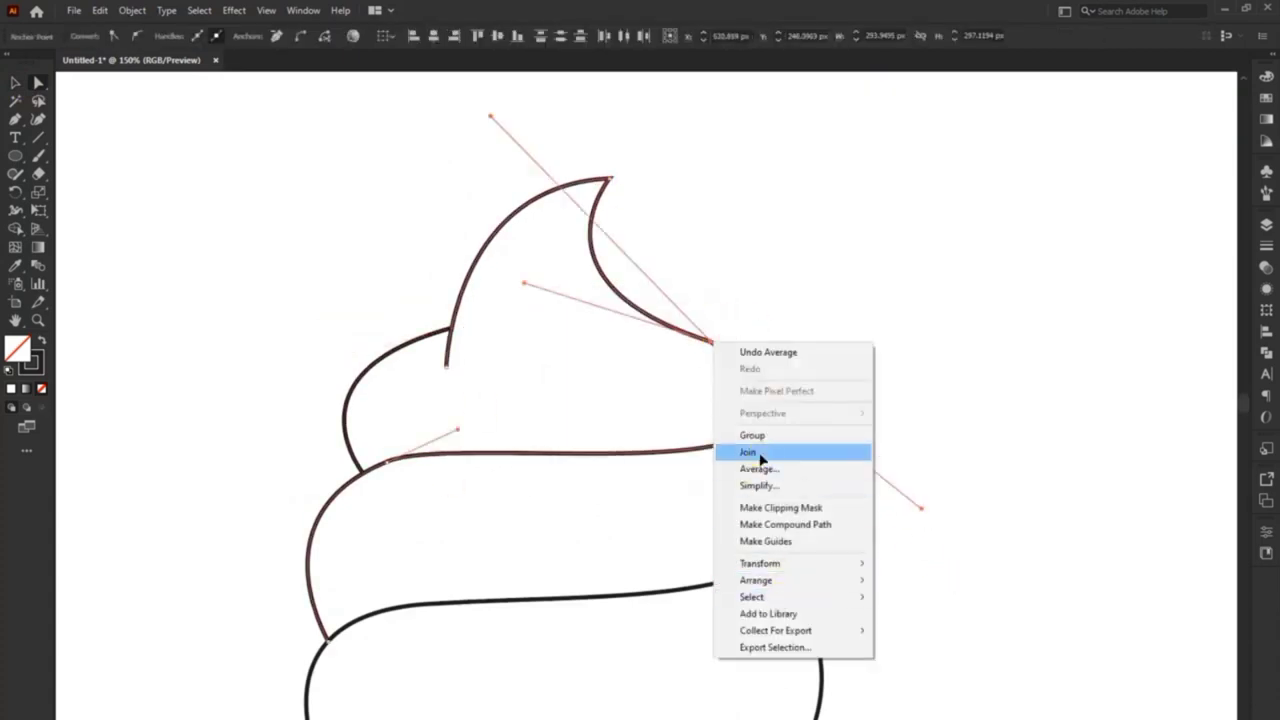
click(766, 452)
click(20, 82)
click(437, 329)
key(ctrl+y)
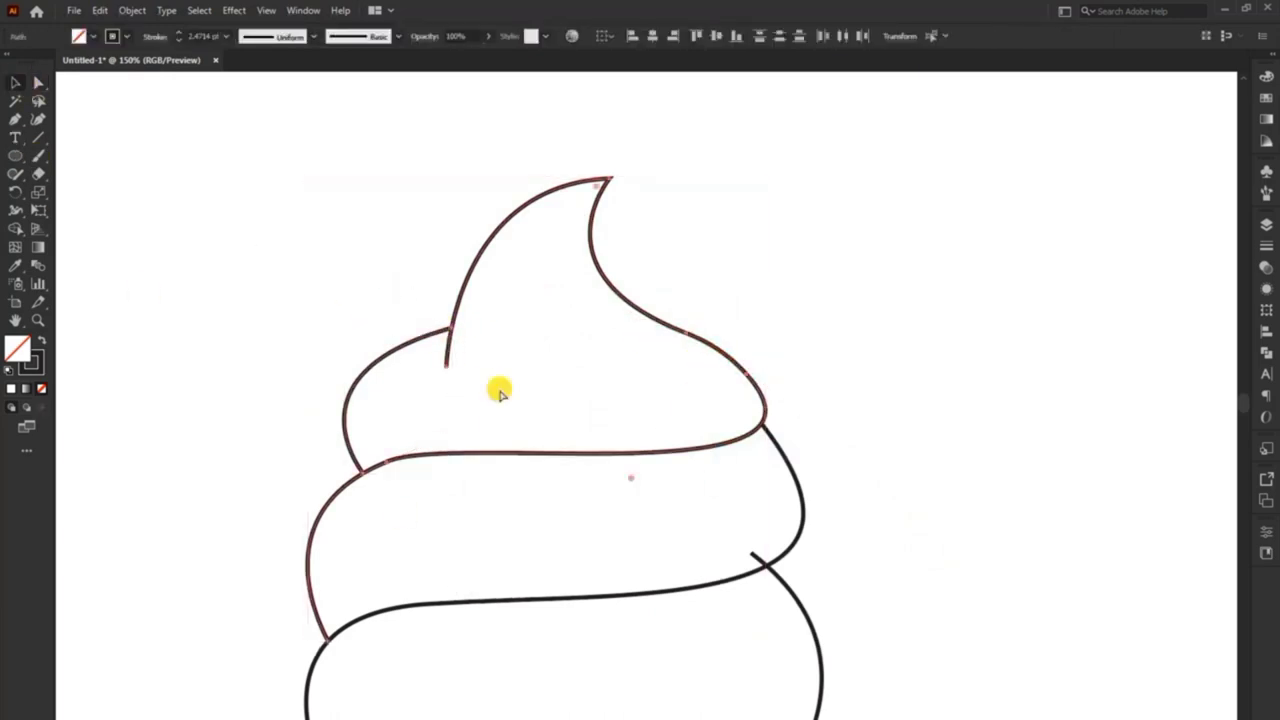
Return to colour preview and smooth the middle swirl's right-side anchor.
scroll(400, 320, up, 4)
scroll(429, 337, down, 4)
key(ctrl+y)
scroll(600, 480, down, 2)
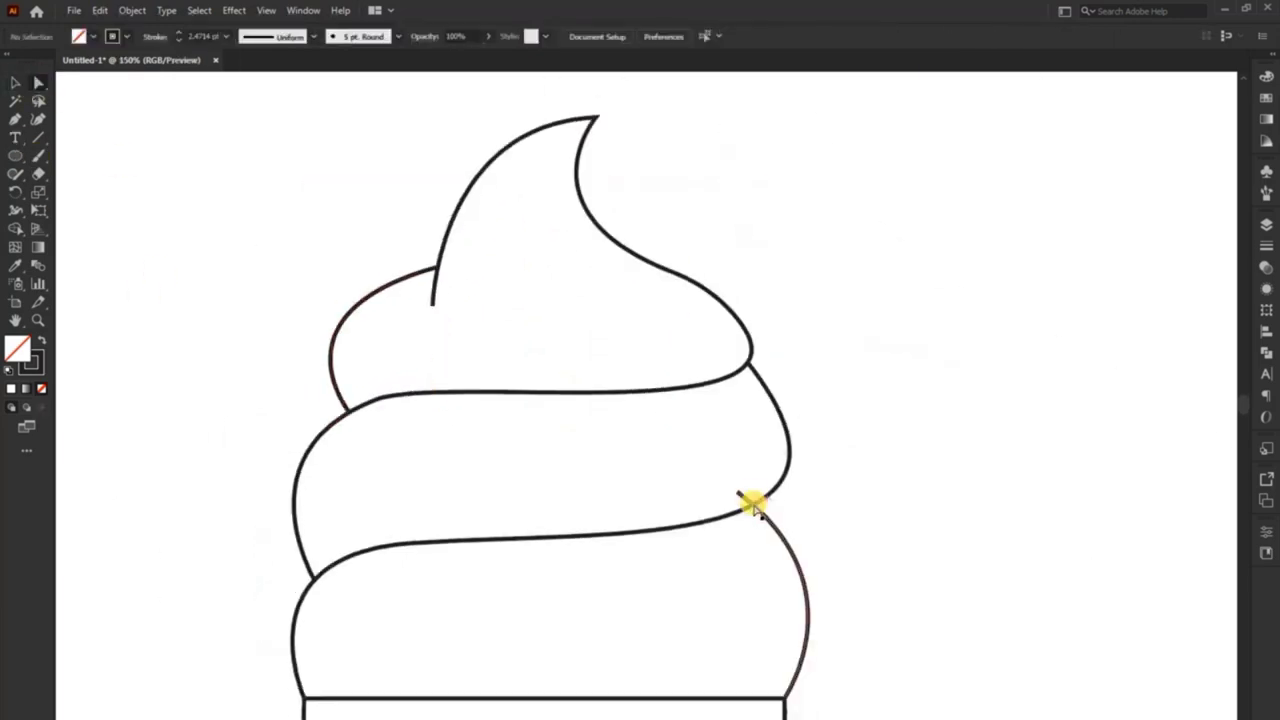
scroll(755, 440, down, 3)
drag(760, 374, 900, 470)
click(15, 85)
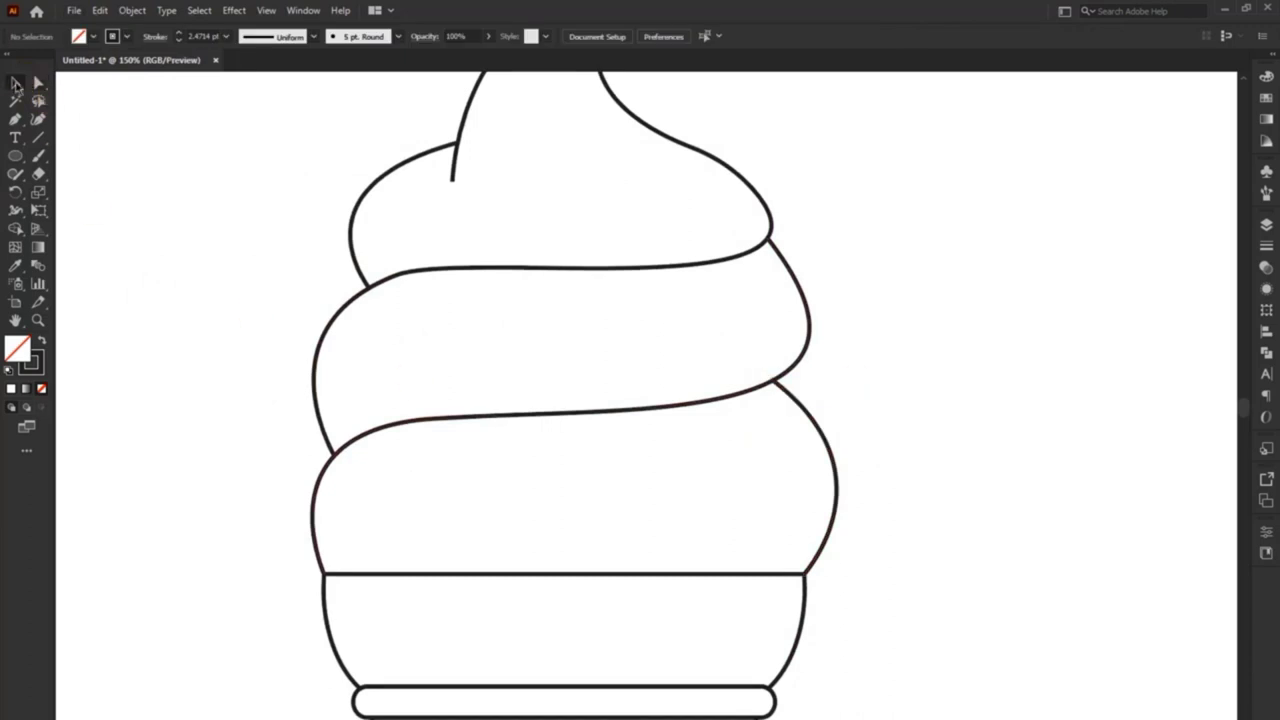
Curve the middle swirl's end by adjusting its lower-left anchor and handle.
click(330, 450)
drag(290, 430, 225, 420)
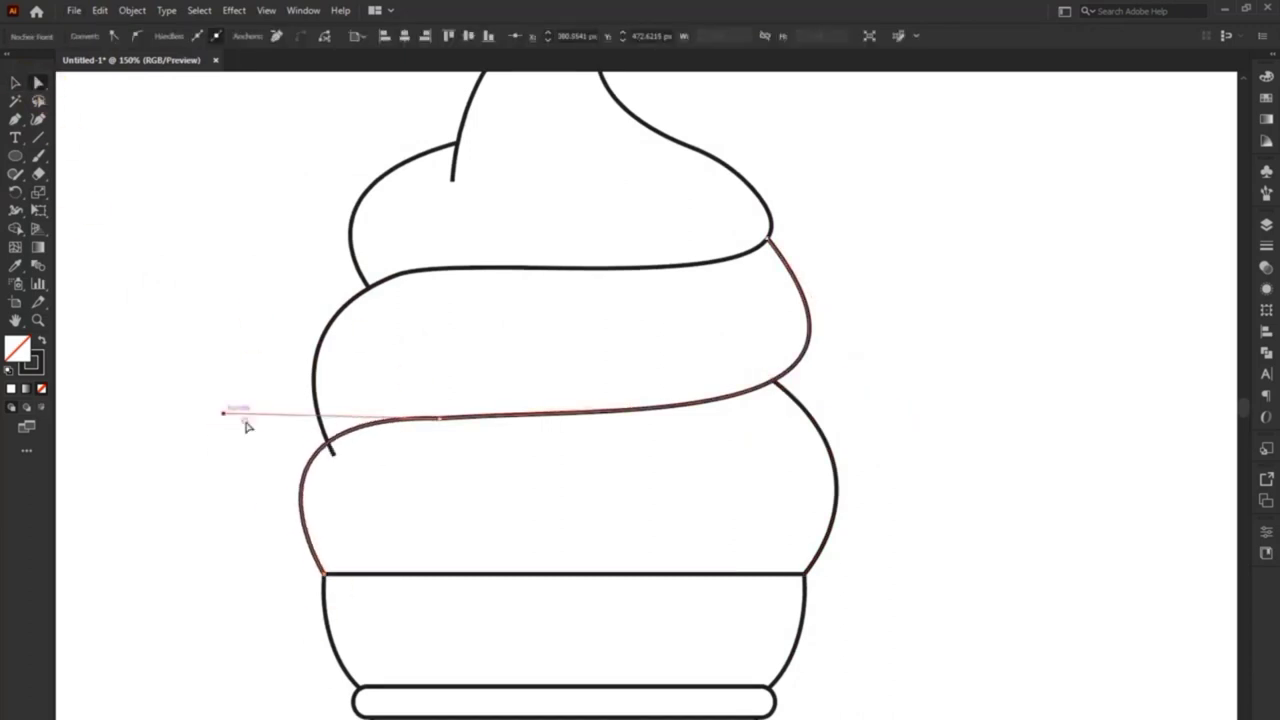
drag(336, 459, 333, 450)
click(190, 335)
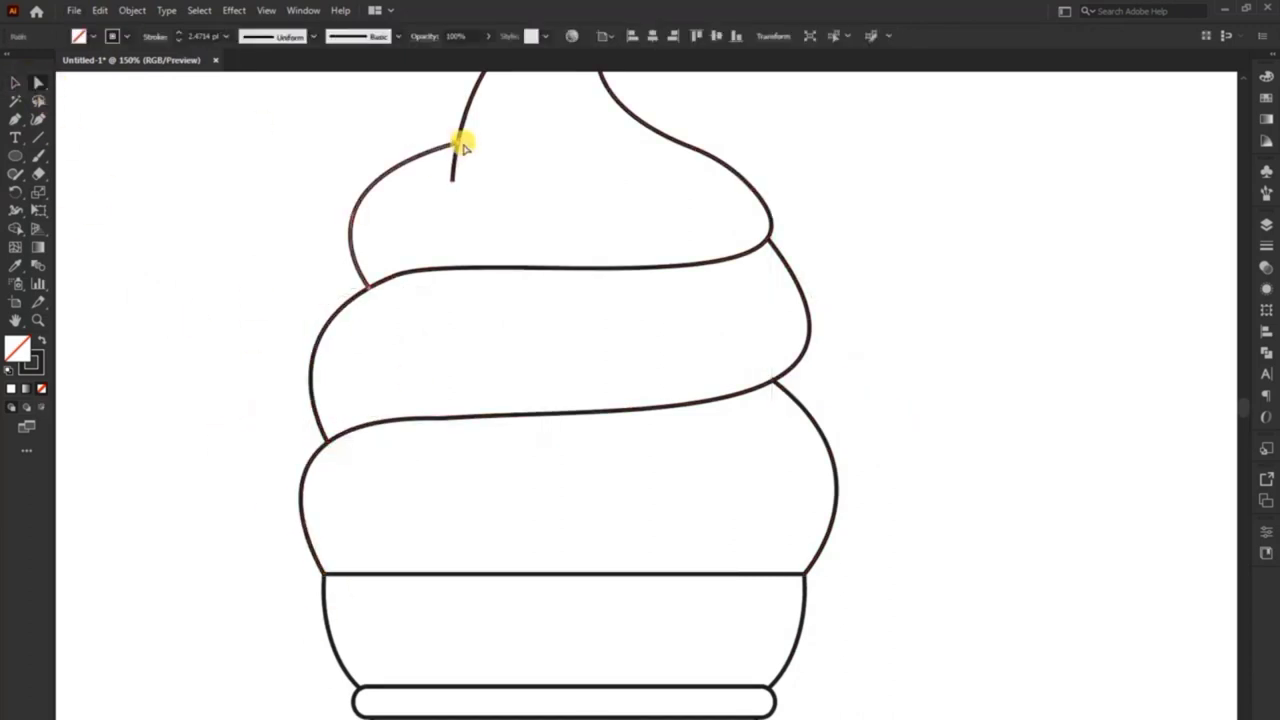
click(456, 145)
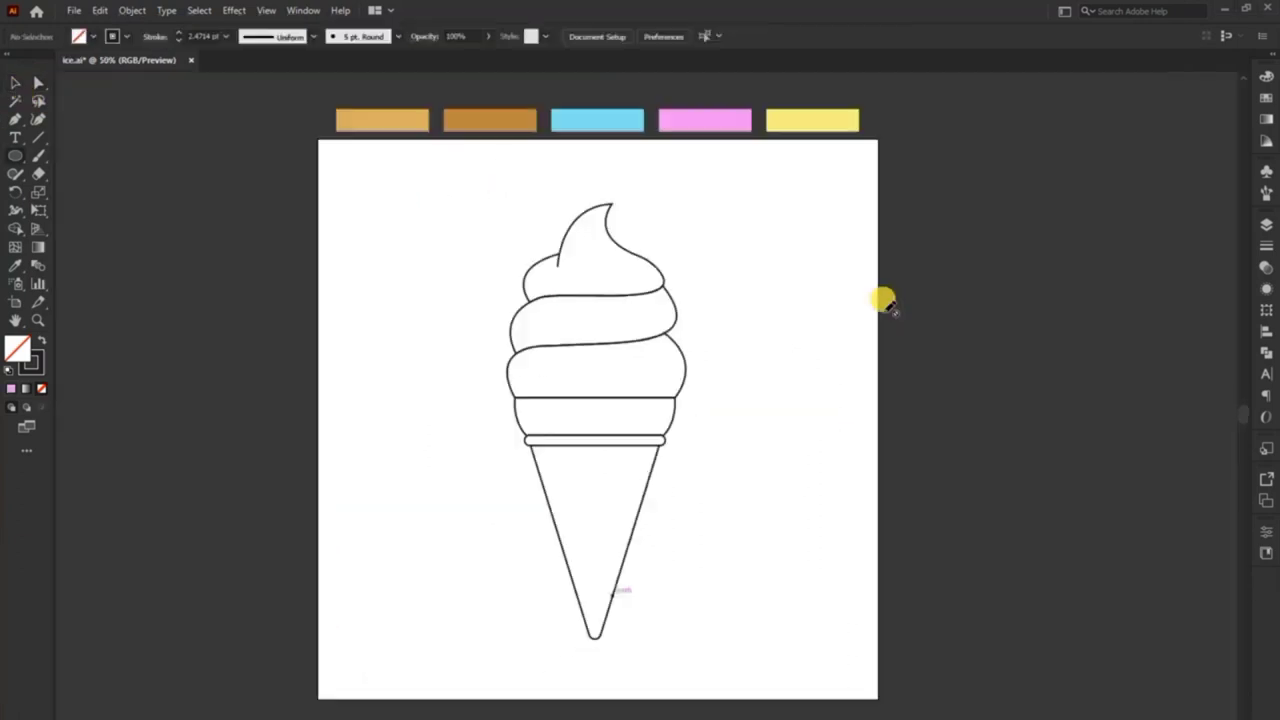
scroll(610, 400, up, 3)
scroll(586, 334, up, 1)
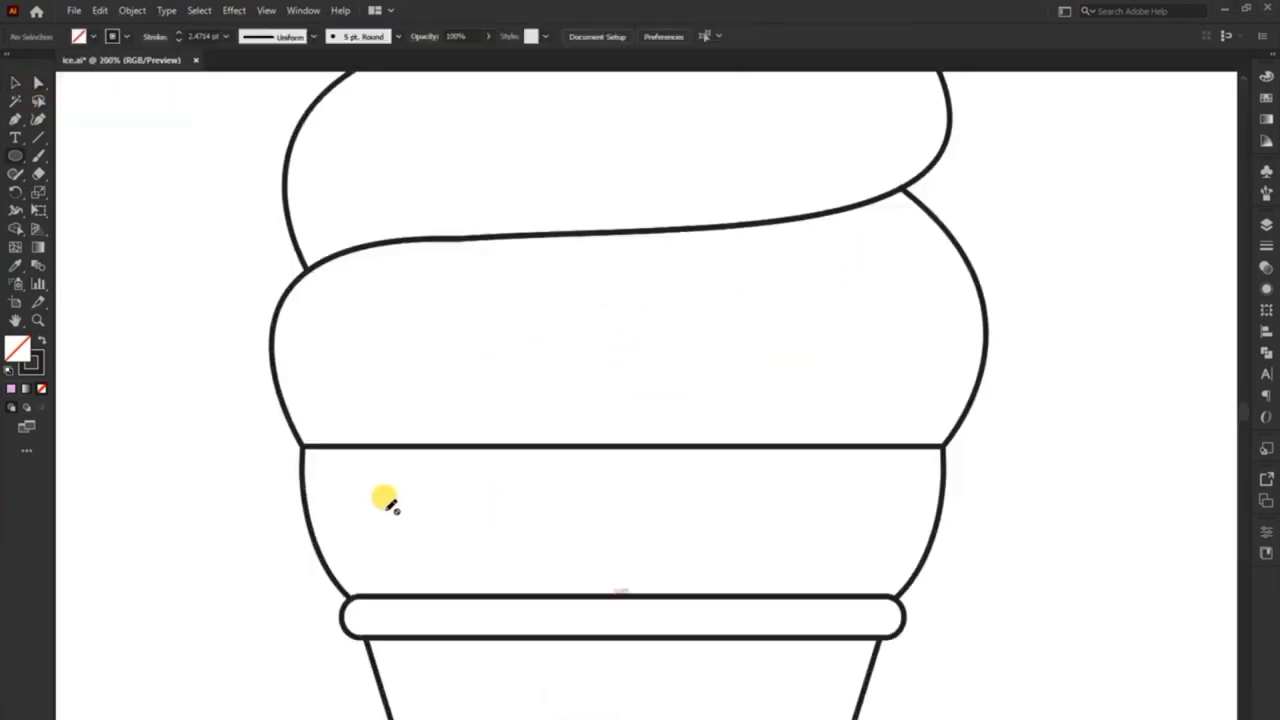
Choose the Ellipse Tool and make the Outline layer the drawing target.
click(15, 152)
scroll(451, 446, up, 1)
scroll(440, 390, up, 1)
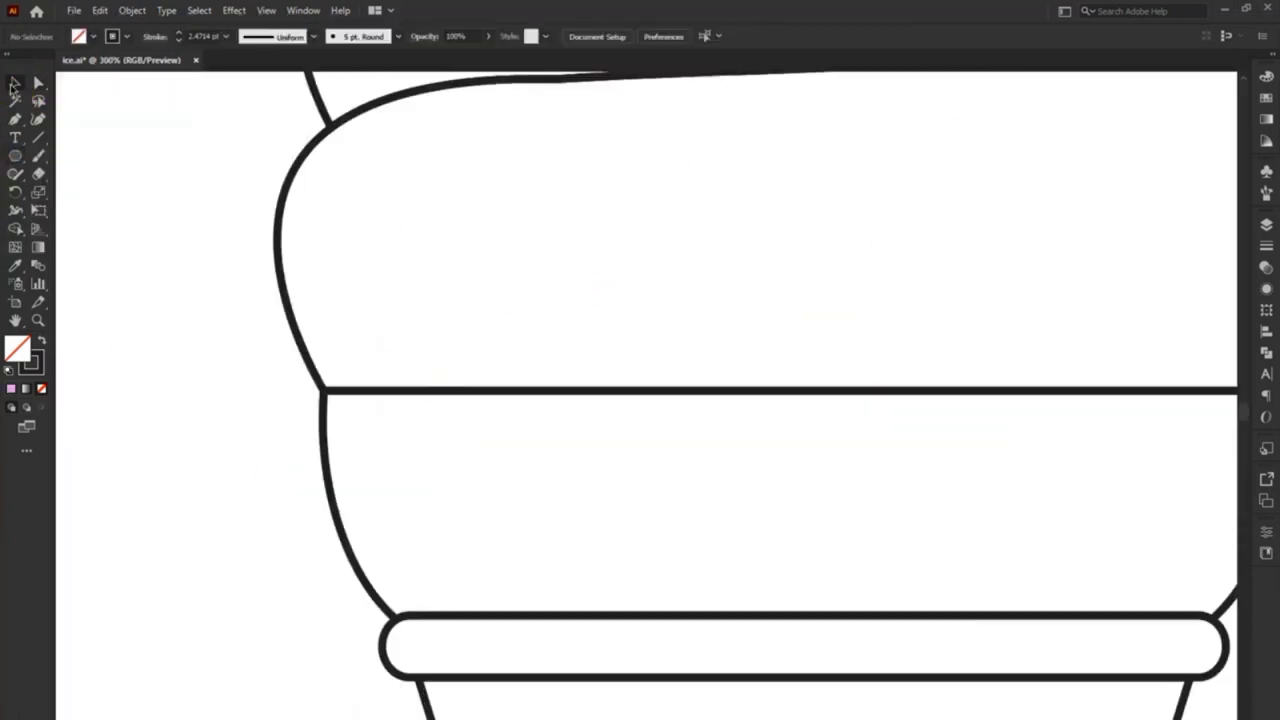
click(27, 158)
click(62, 193)
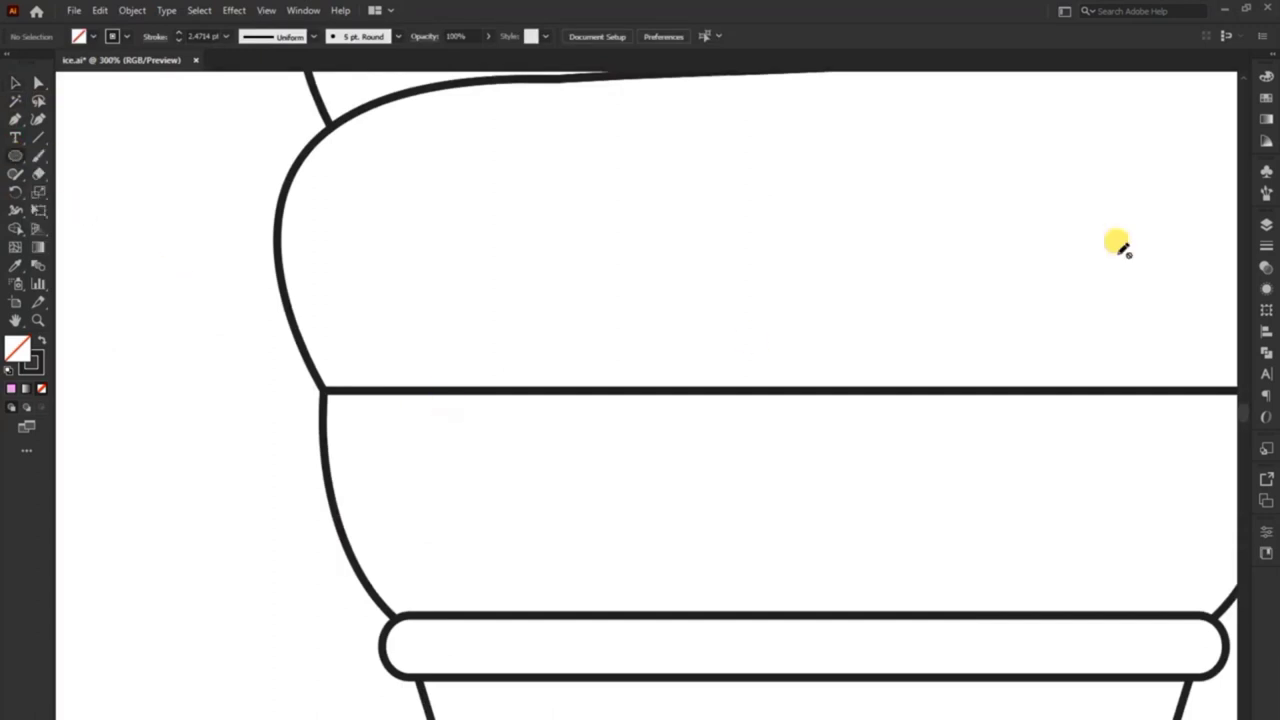
click(1267, 228)
click(1153, 243)
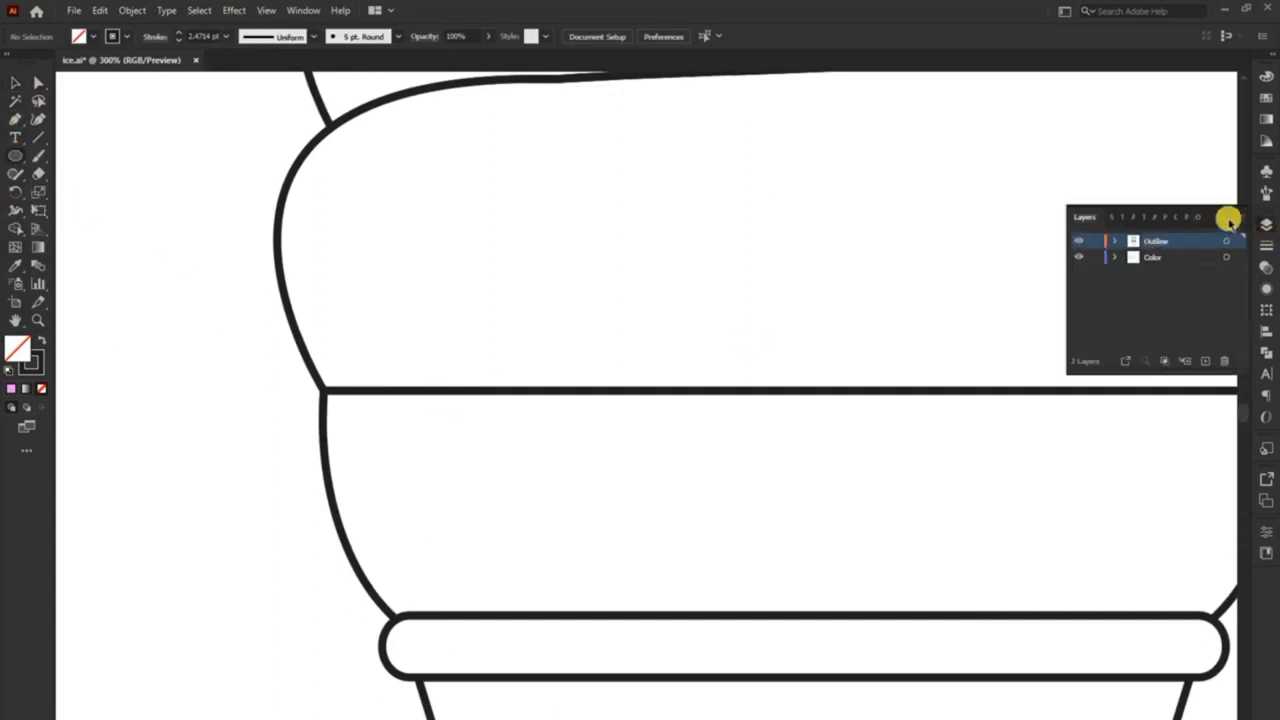
Place four circles of varied sizes along the scoop's bottom edge using Alt-drag copies.
drag(269, 394, 316, 434)
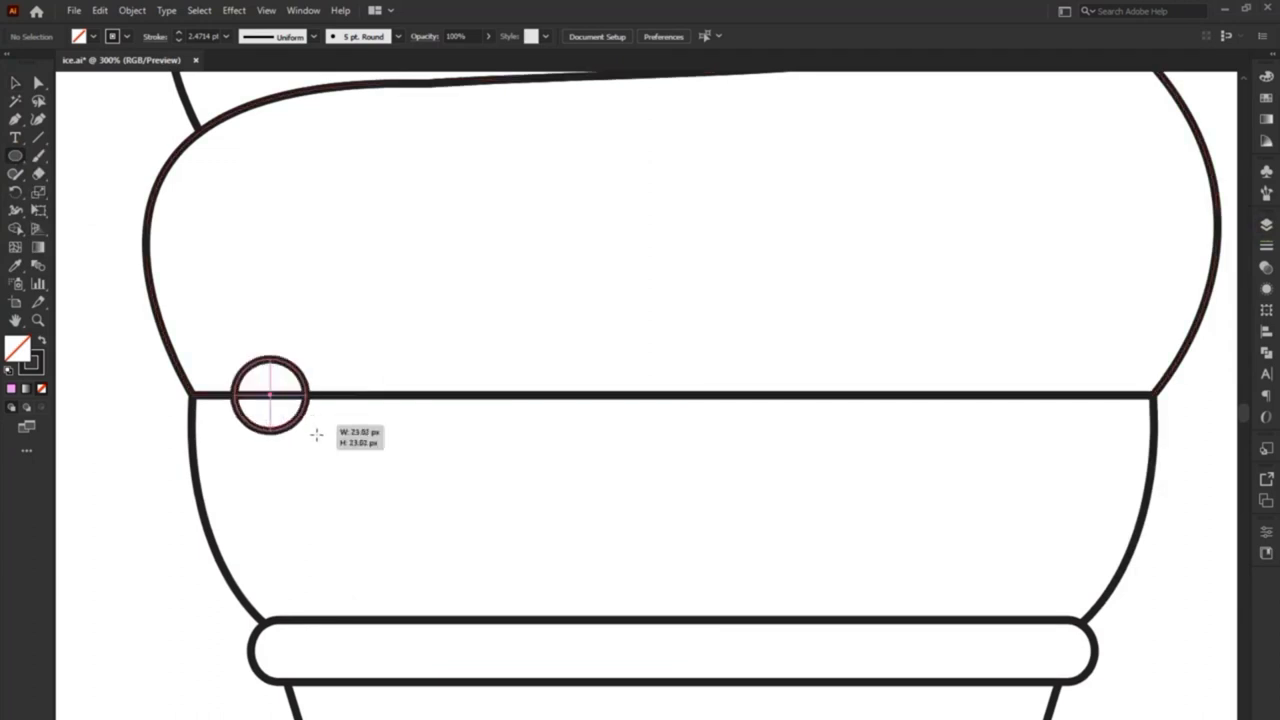
click(15, 82)
click(275, 396)
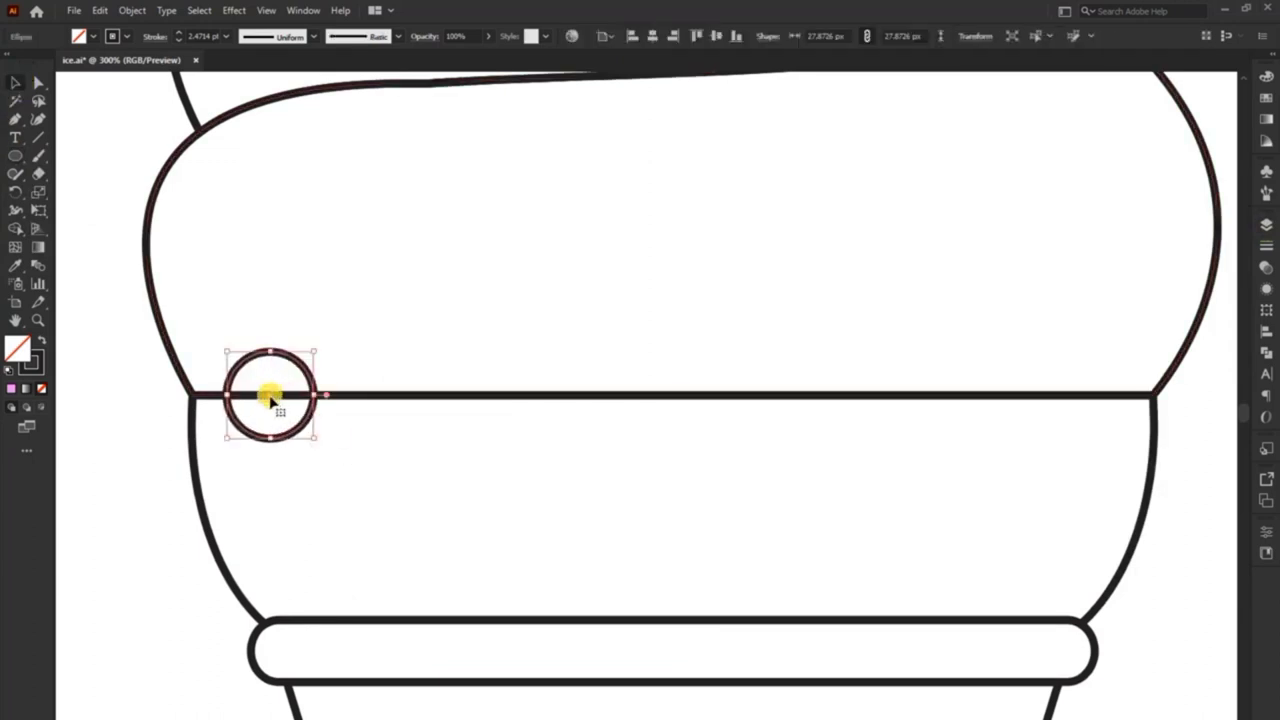
drag(272, 398, 454, 398)
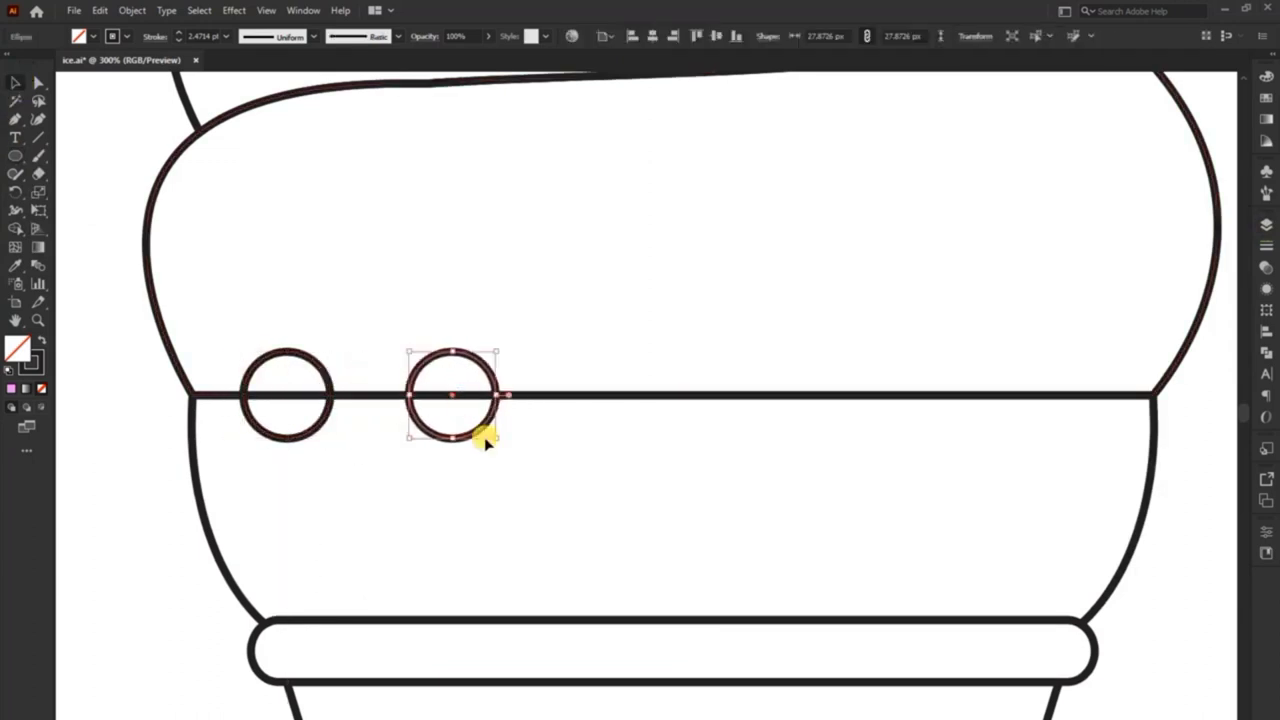
drag(485, 442, 511, 450)
mouse_move(455, 400)
mouse_down()
mouse_move(662, 420)
mouse_move(660, 396)
mouse_move(1010, 405)
mouse_up()
drag(1057, 346, 1056, 352)
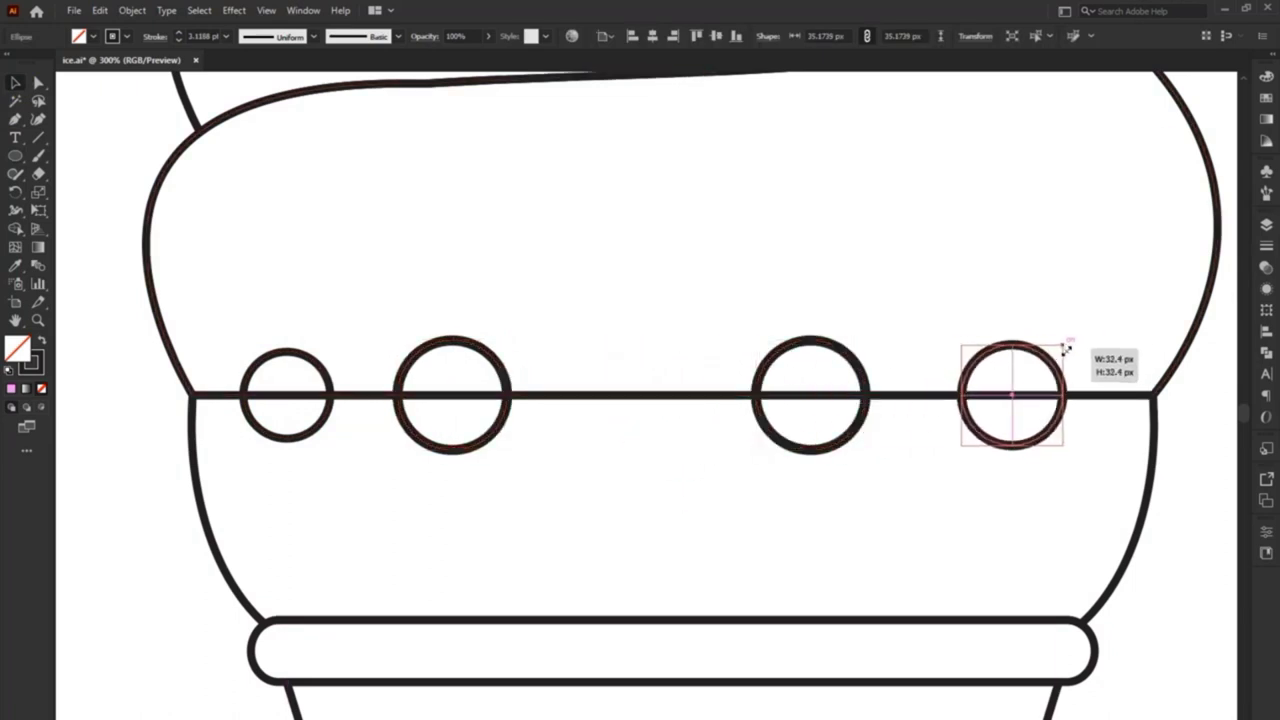
click(897, 383)
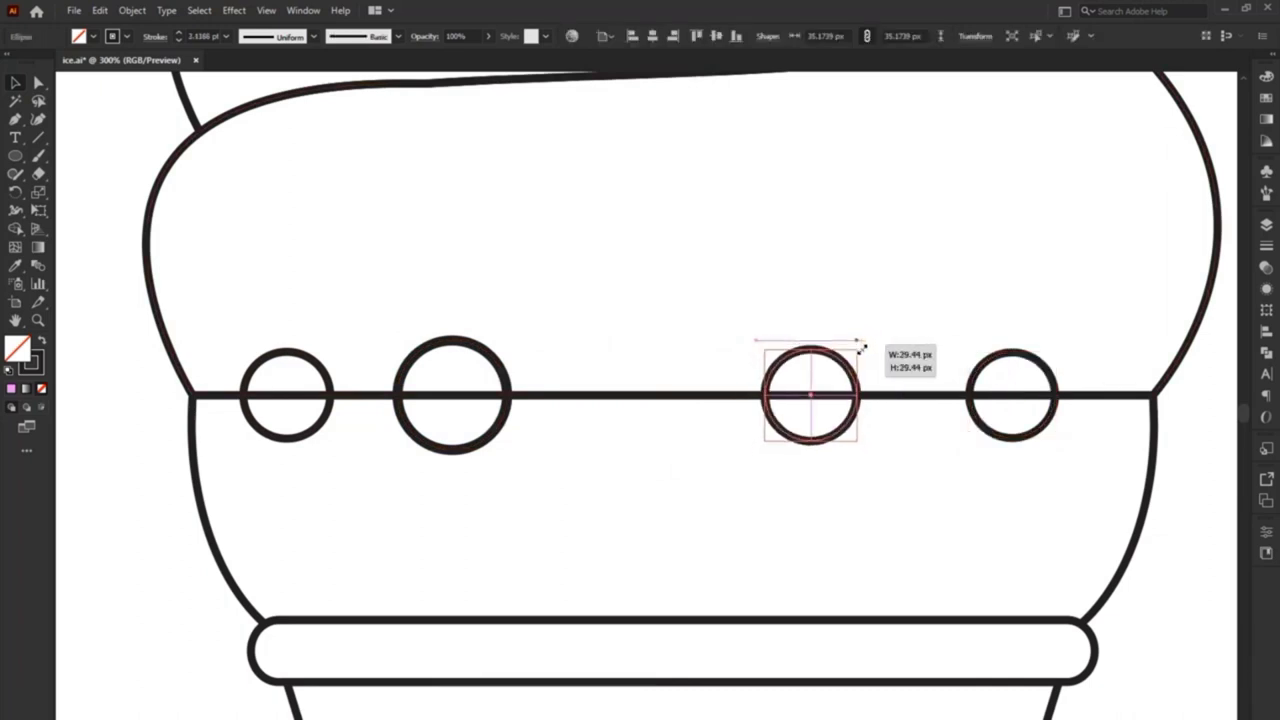
drag(865, 337, 853, 352)
Add a circle below the line with a tall rectangle stem, centred horizontally.
mouse_move(812, 400)
mouse_down()
mouse_move(849, 398)
mouse_move(642, 546)
mouse_up()
drag(683, 504, 687, 500)
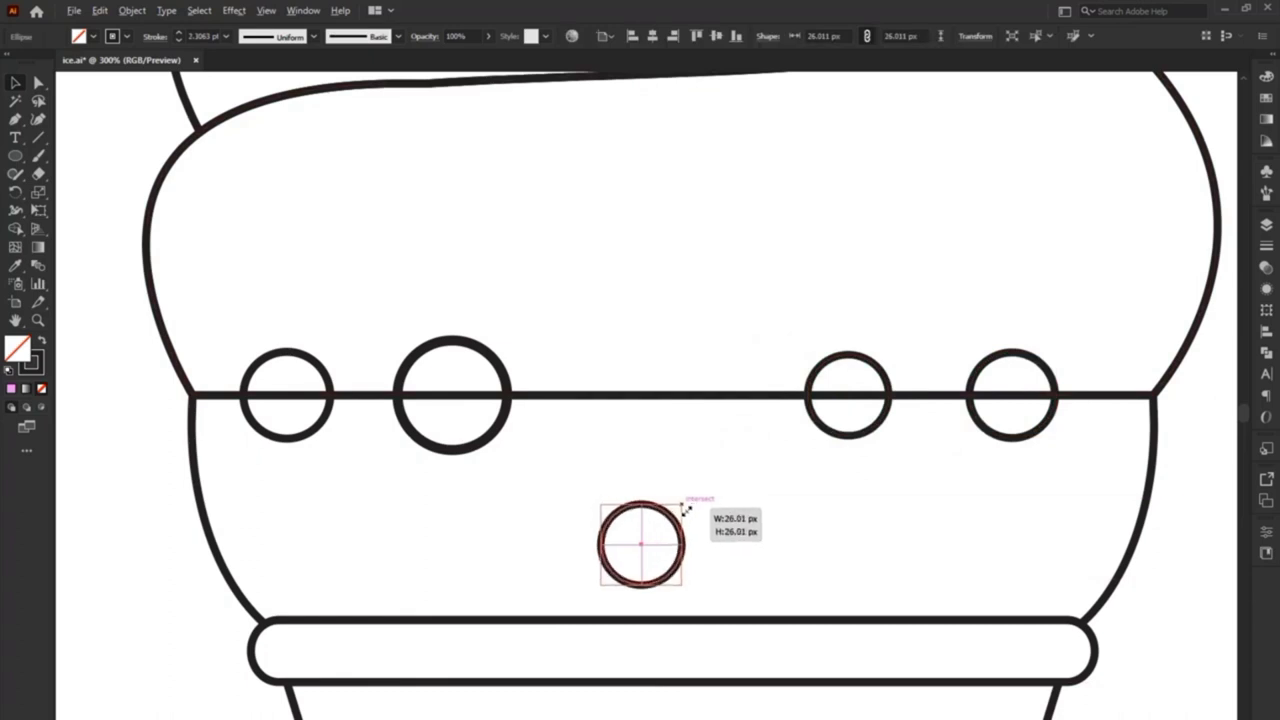
drag(22, 153, 114, 146)
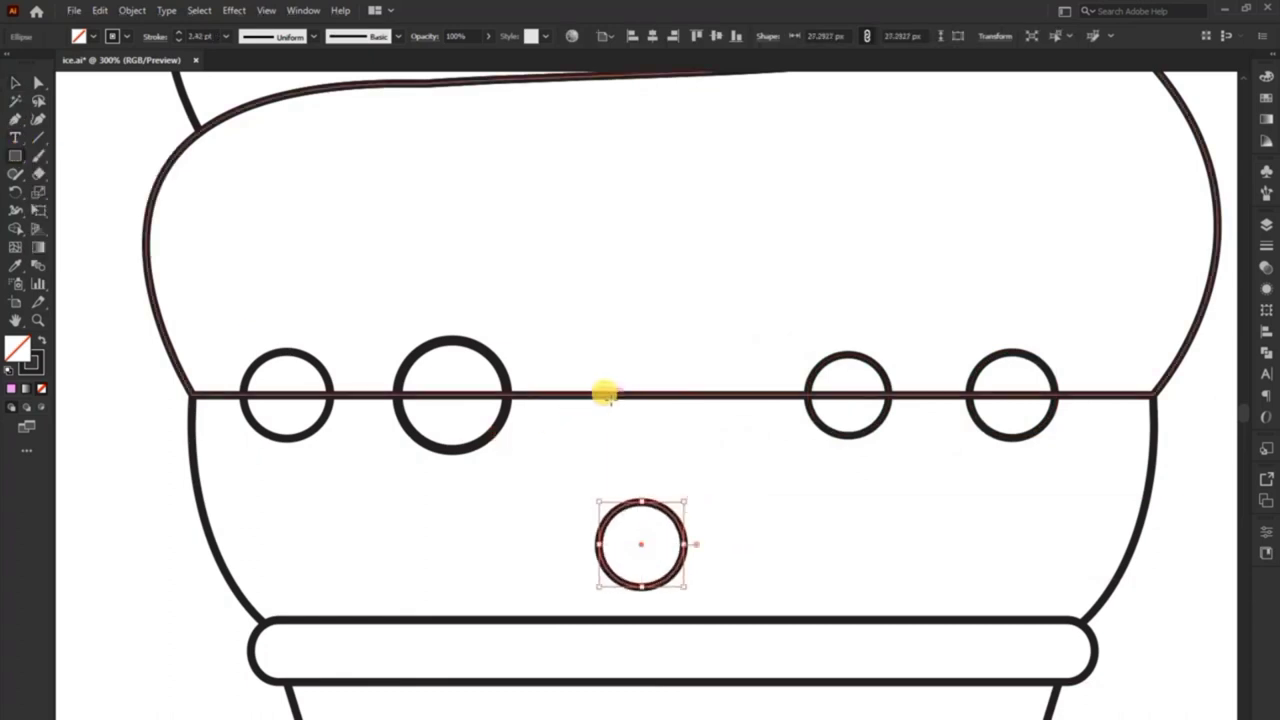
drag(605, 395, 667, 528)
key(v)
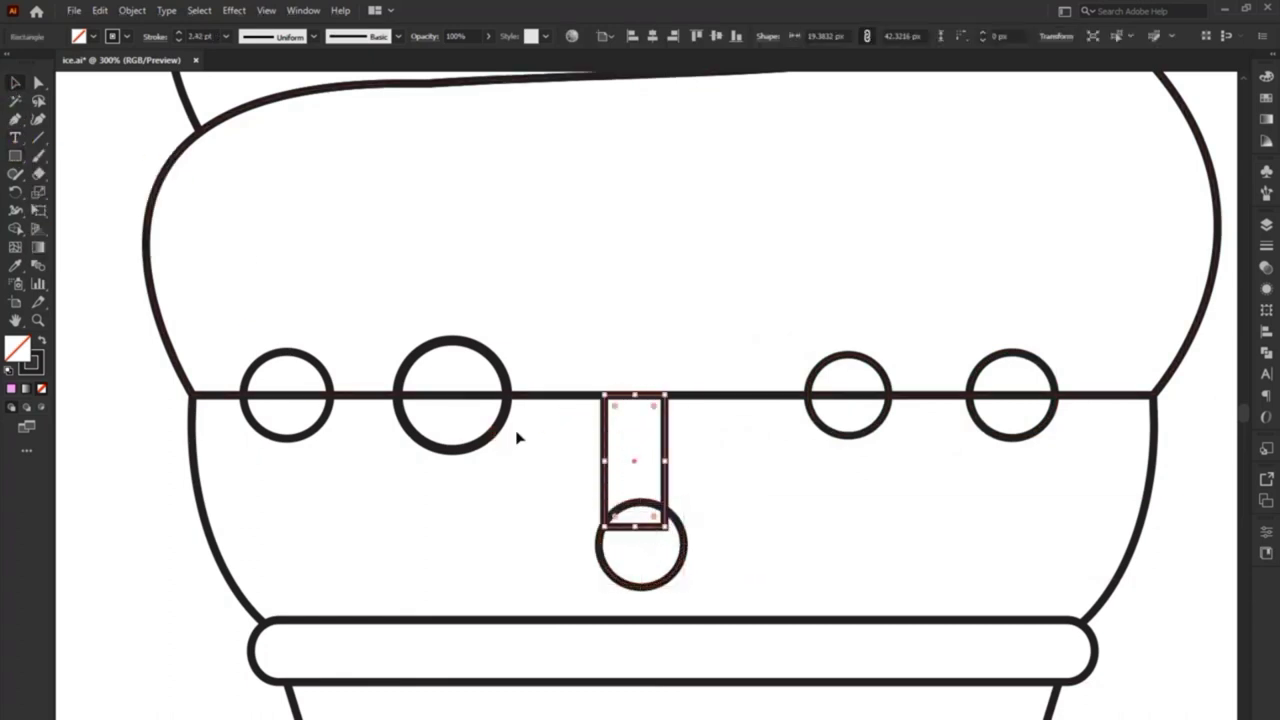
shift+click(676, 520)
click(652, 36)
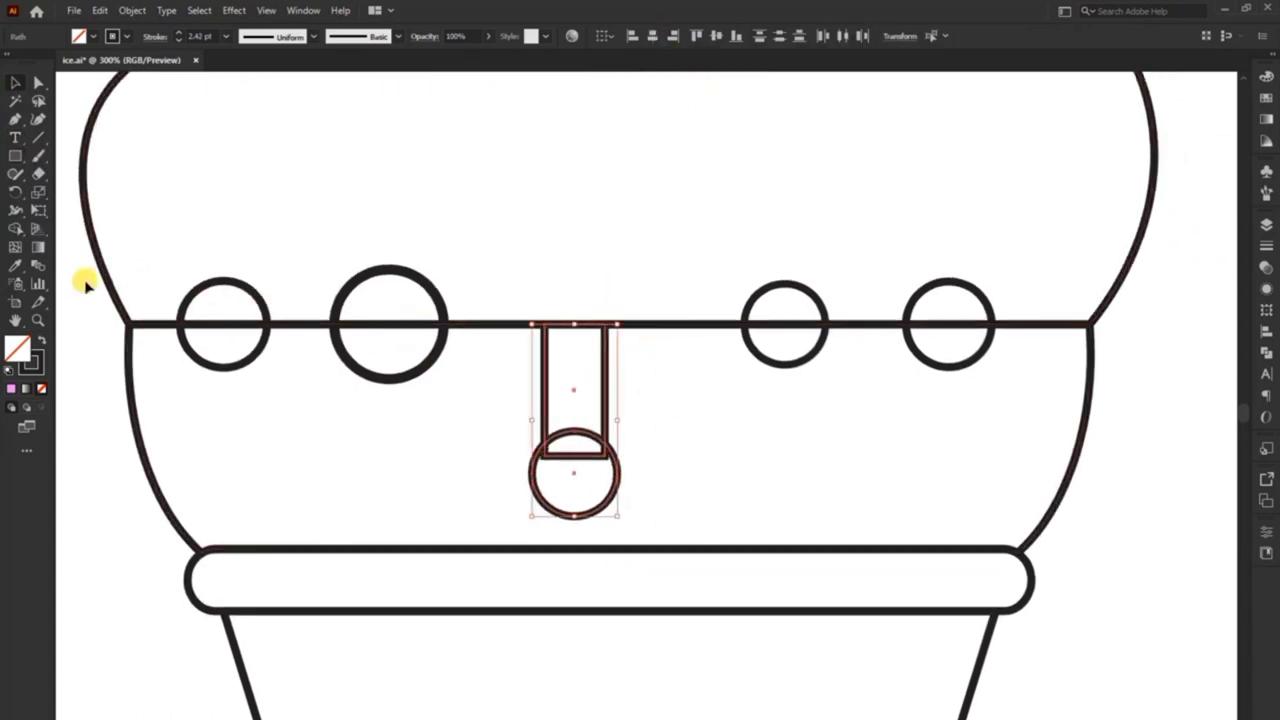
Merge the rim circles and drip into the scoop with the Shape Builder.
key(ctrl+a)
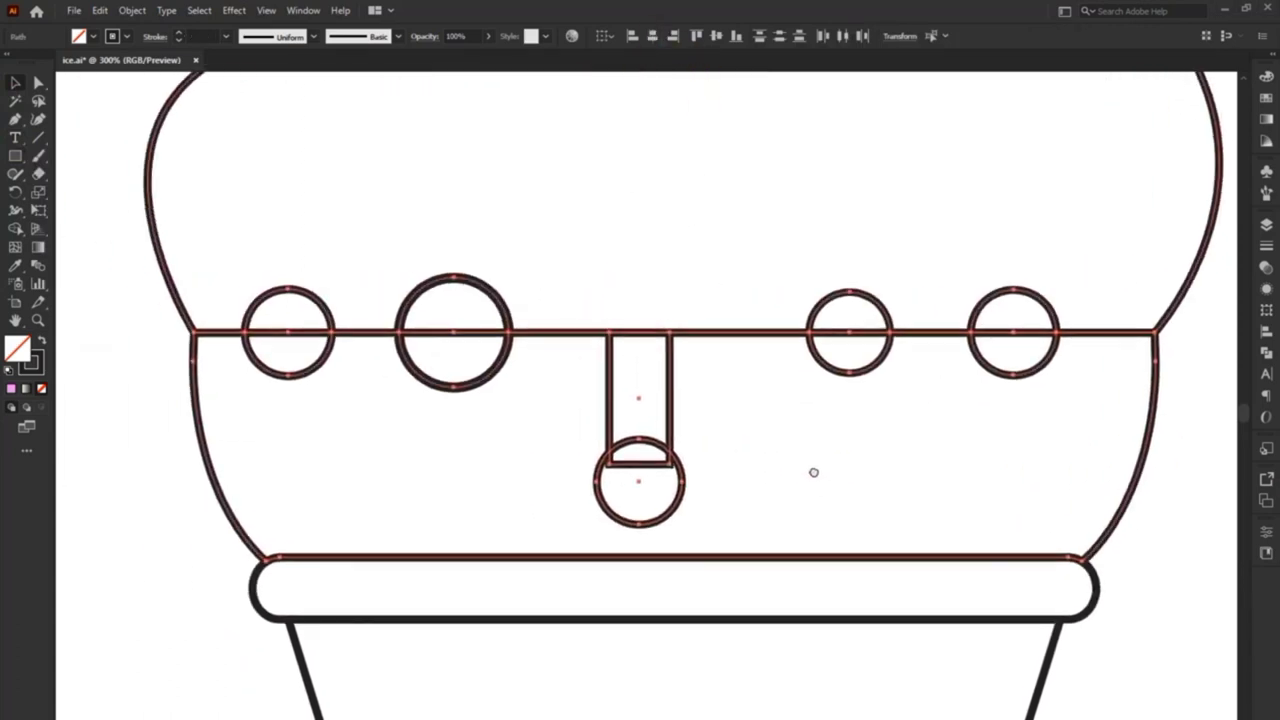
click(597, 469)
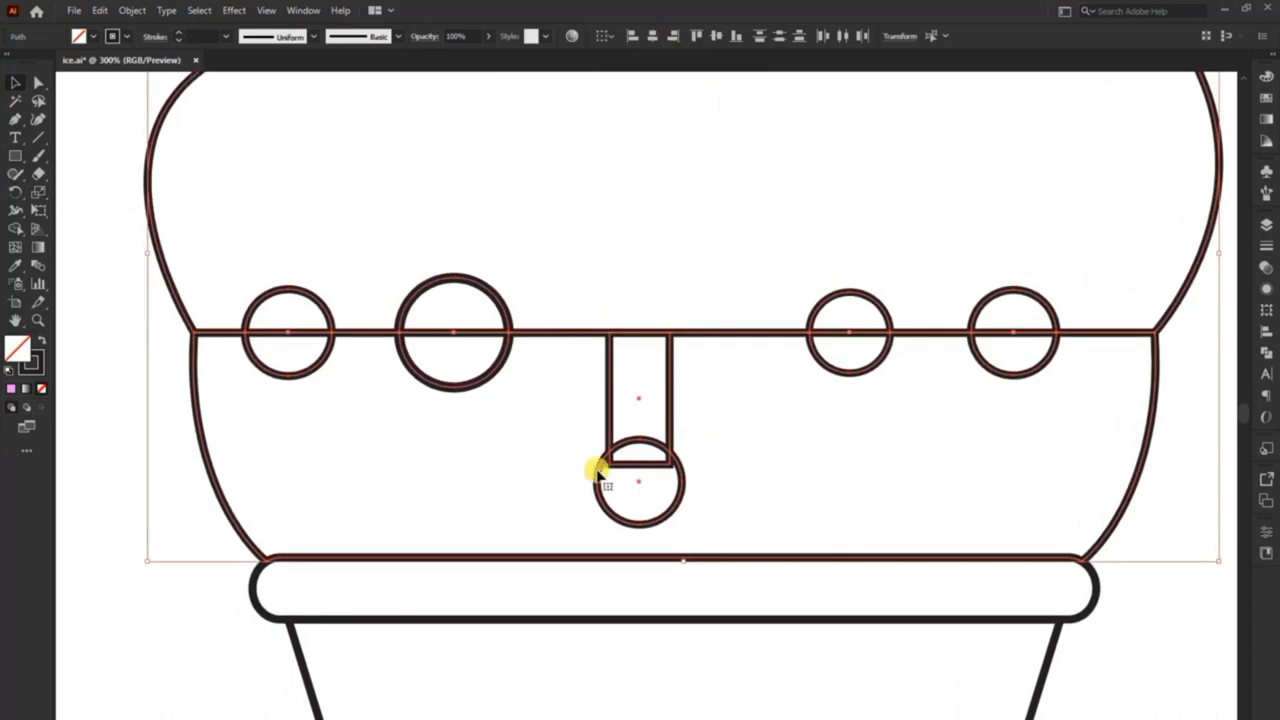
click(17, 230)
mouse_move(263, 300)
mouse_down()
mouse_move(371, 297)
mouse_move(449, 349)
mouse_up()
drag(829, 271, 849, 350)
drag(954, 254, 1013, 350)
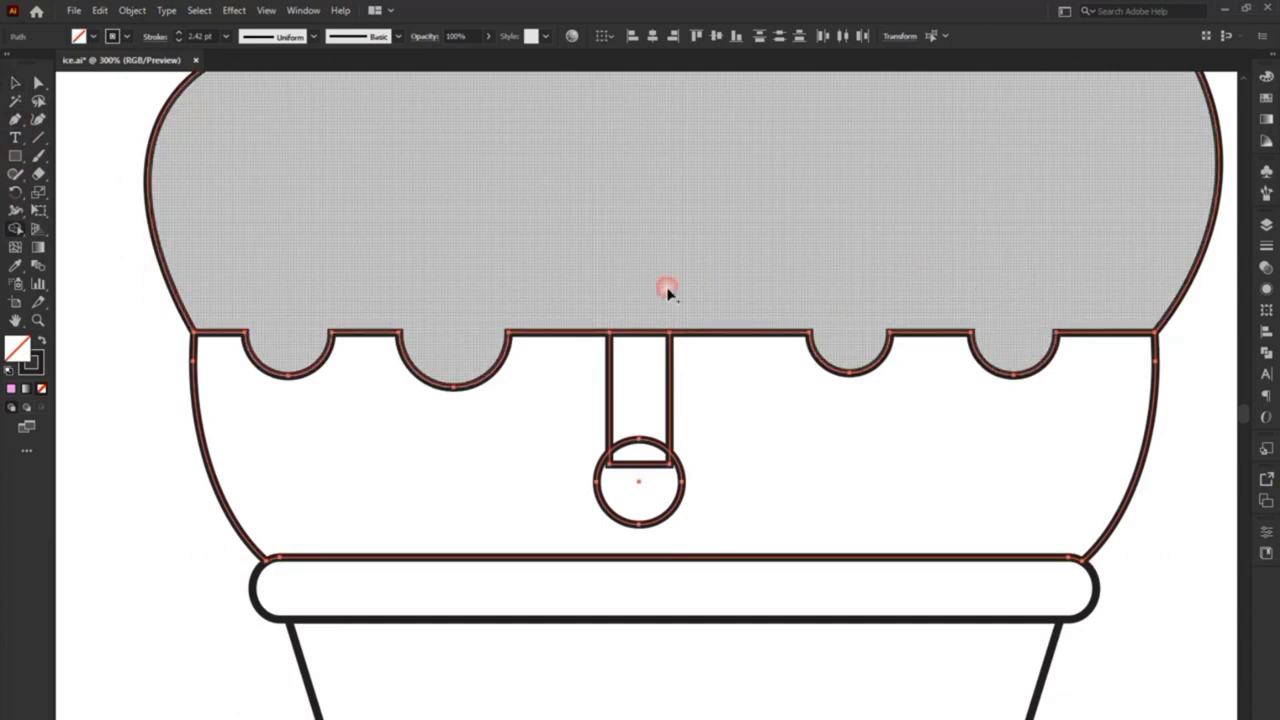
drag(668, 291, 640, 470)
Round the top corners of the left, second, middle and fourth drips.
key(a)
scroll(390, 270, down, 1)
click(390, 270)
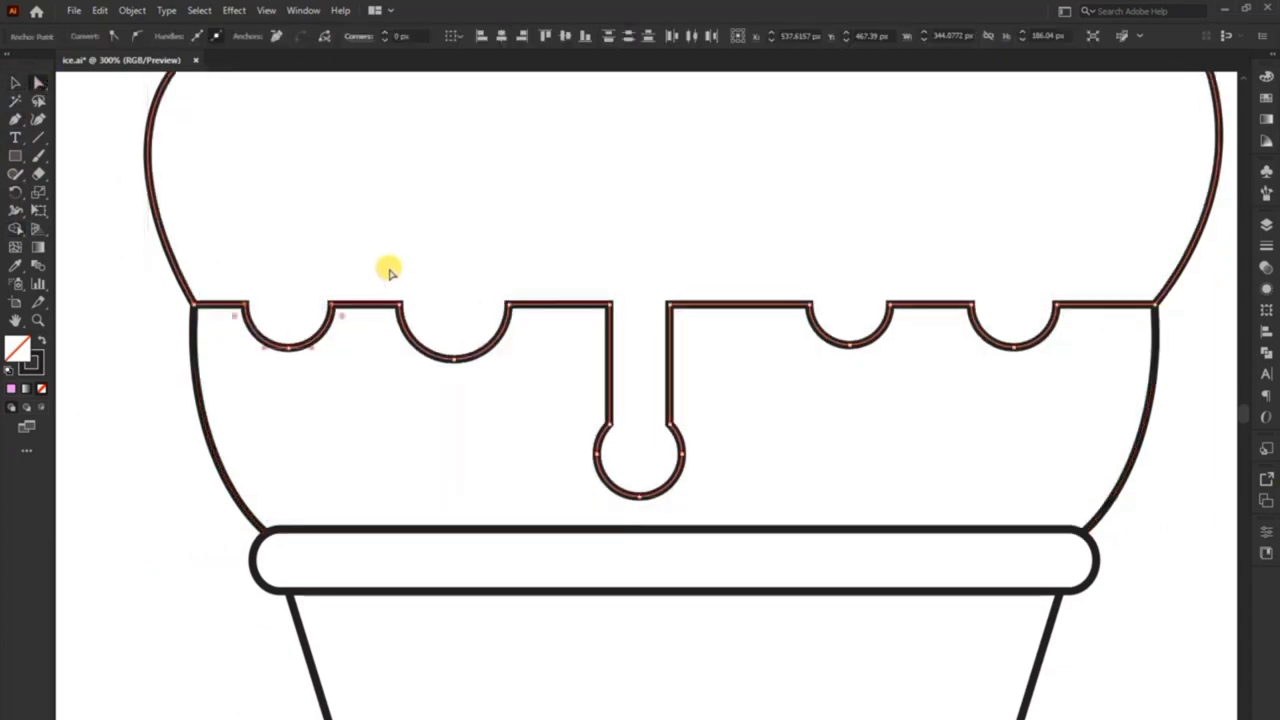
drag(358, 266, 240, 315)
drag(337, 320, 366, 346)
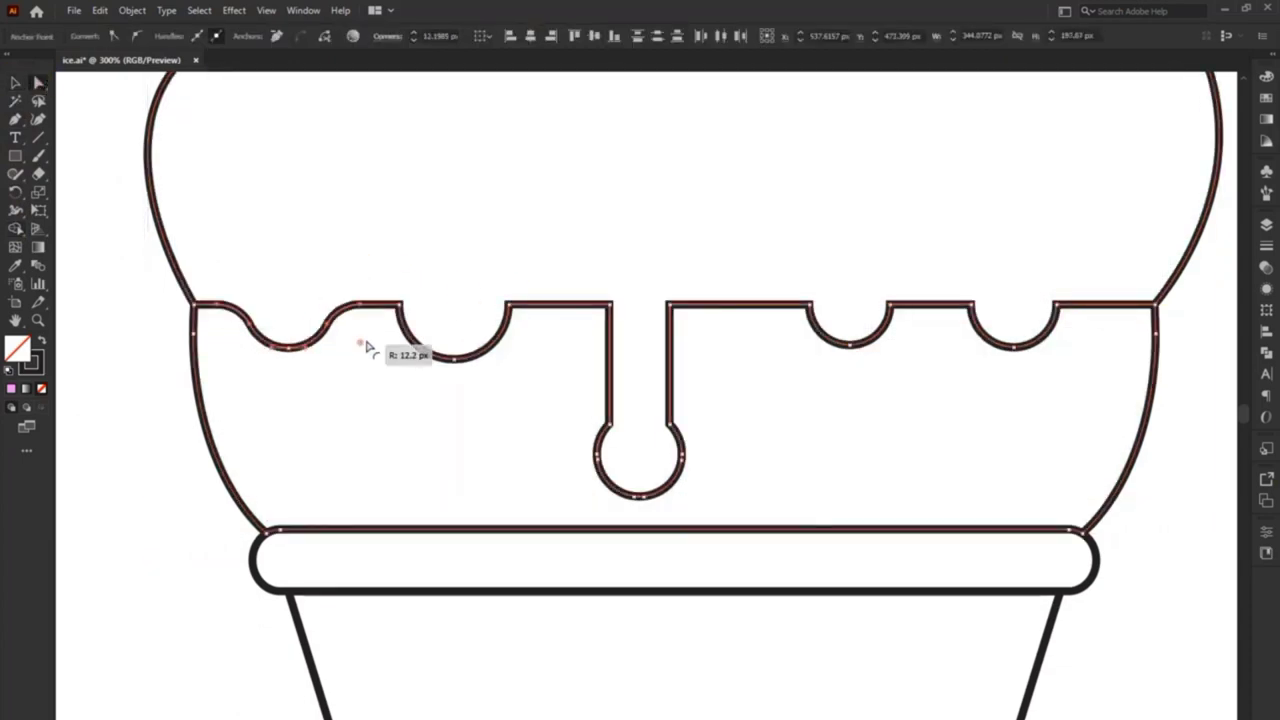
drag(530, 321, 541, 329)
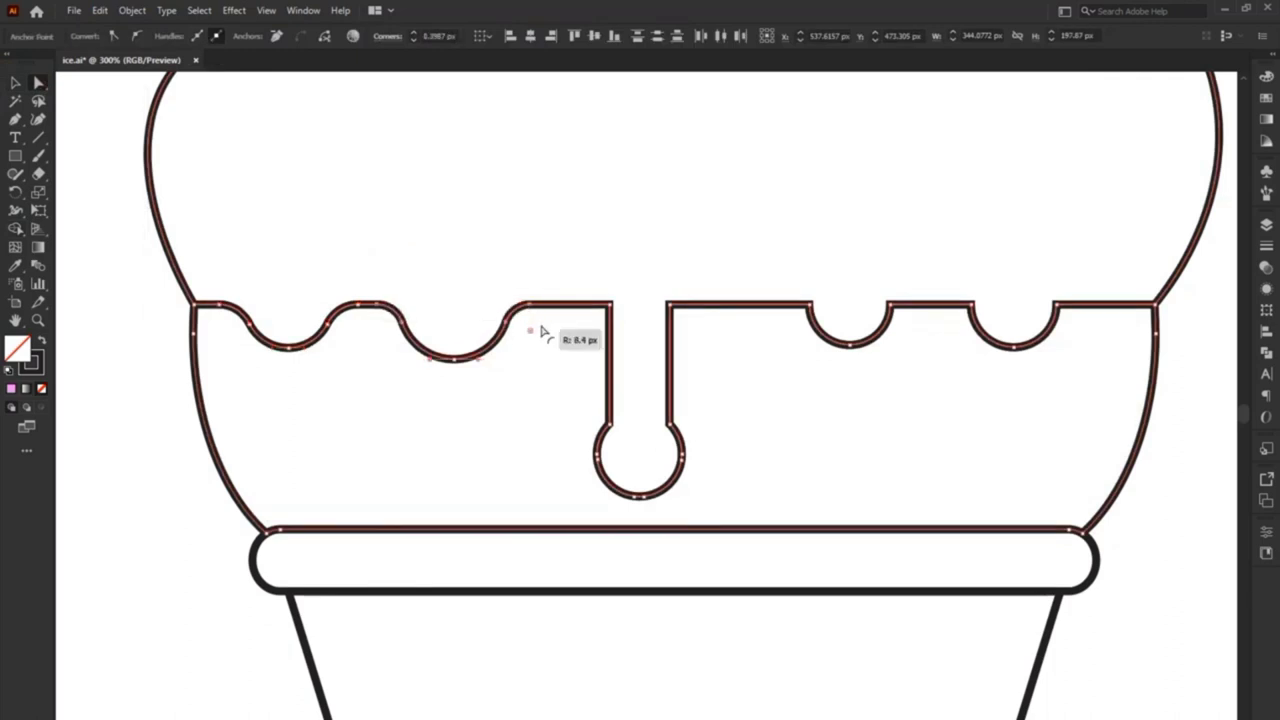
drag(687, 326, 698, 337)
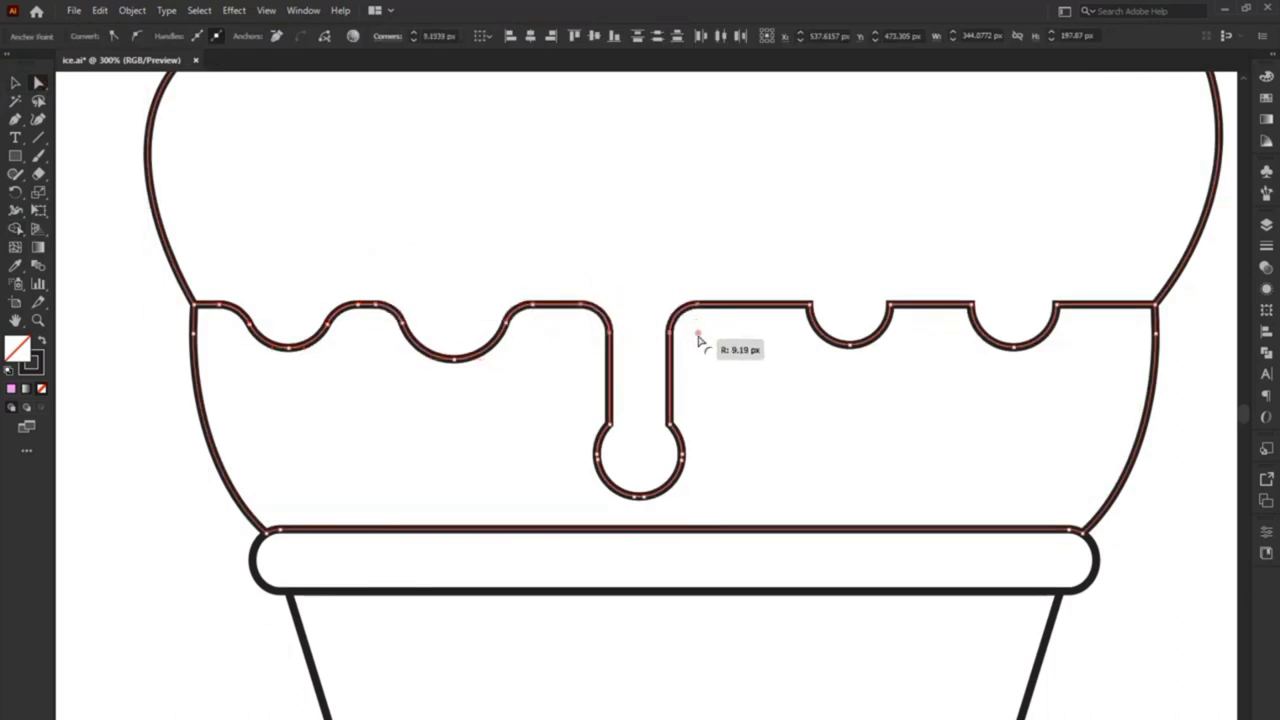
mouse_move(909, 327)
mouse_down()
mouse_move(928, 345)
mouse_move(956, 312)
mouse_up()
Round the last drip's top corners and the middle drip's neck corners.
click(1067, 341)
drag(1066, 323, 1088, 336)
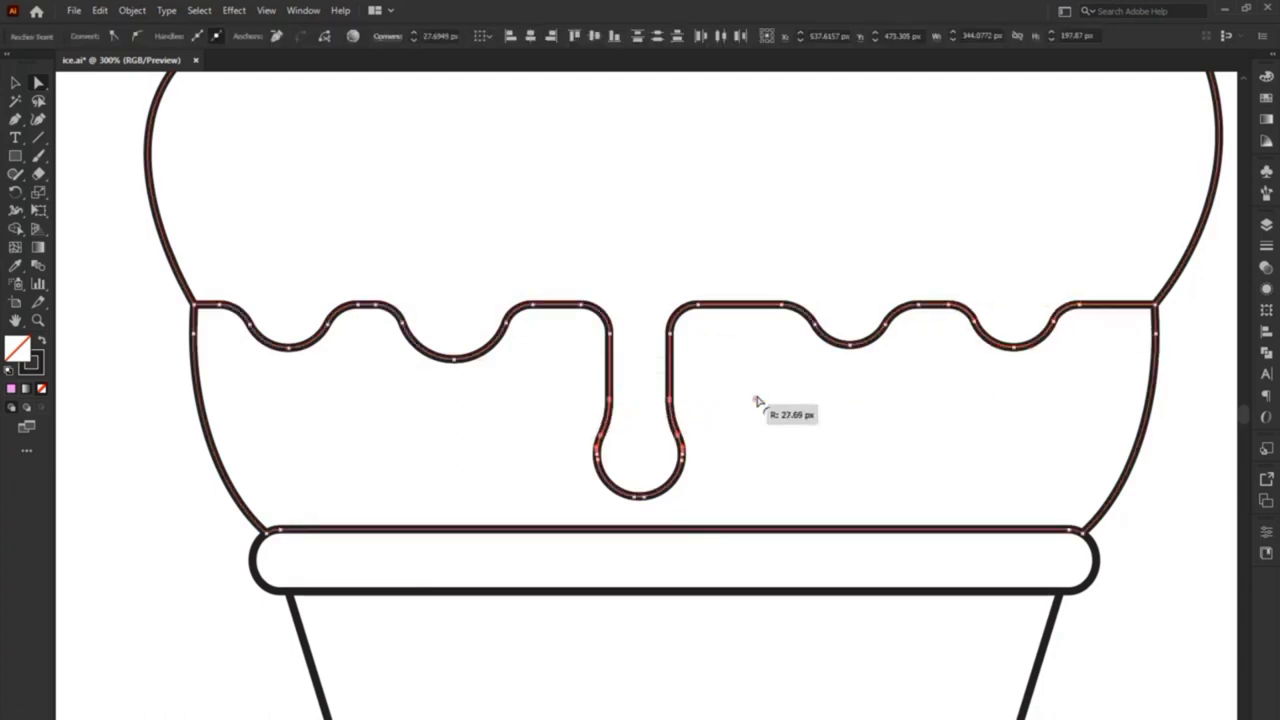
drag(694, 422, 800, 396)
click(20, 85)
click(243, 323)
Marquee-select the whole ice cream and open the Layers panel.
scroll(366, 386, down, 3)
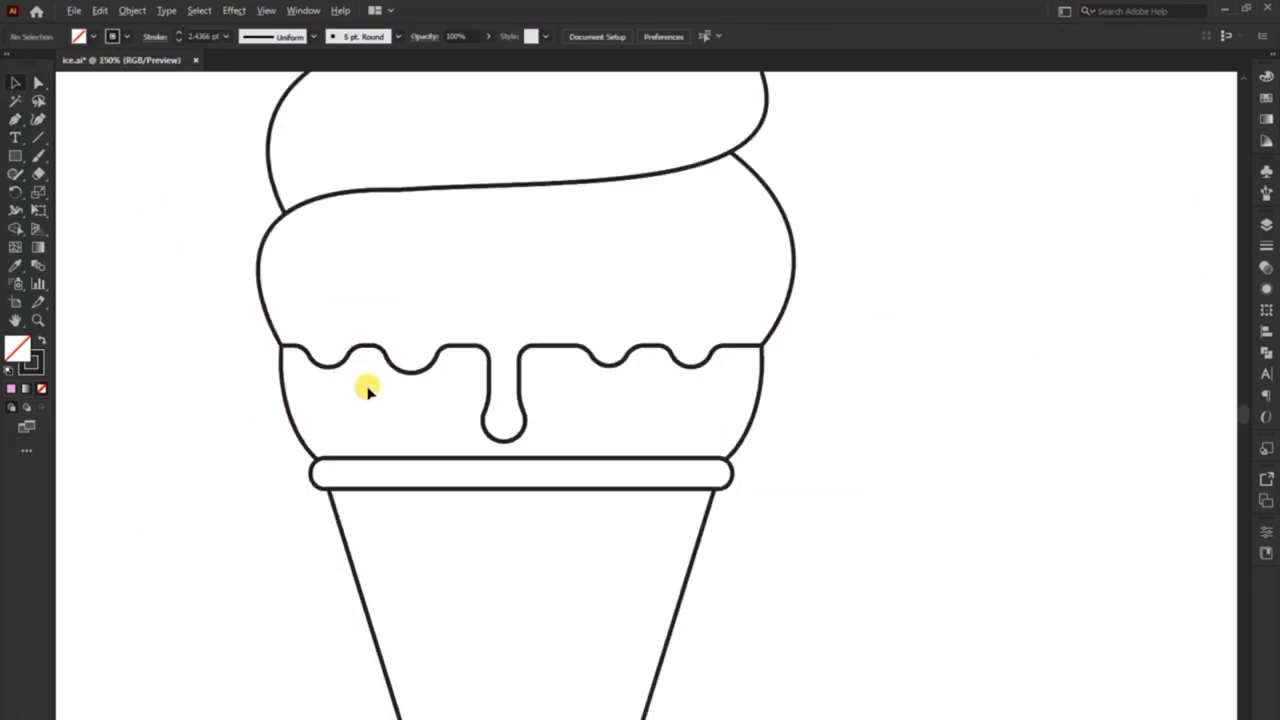
scroll(366, 388, down, 3)
scroll(409, 223, up, 1)
scroll(409, 223, down, 1)
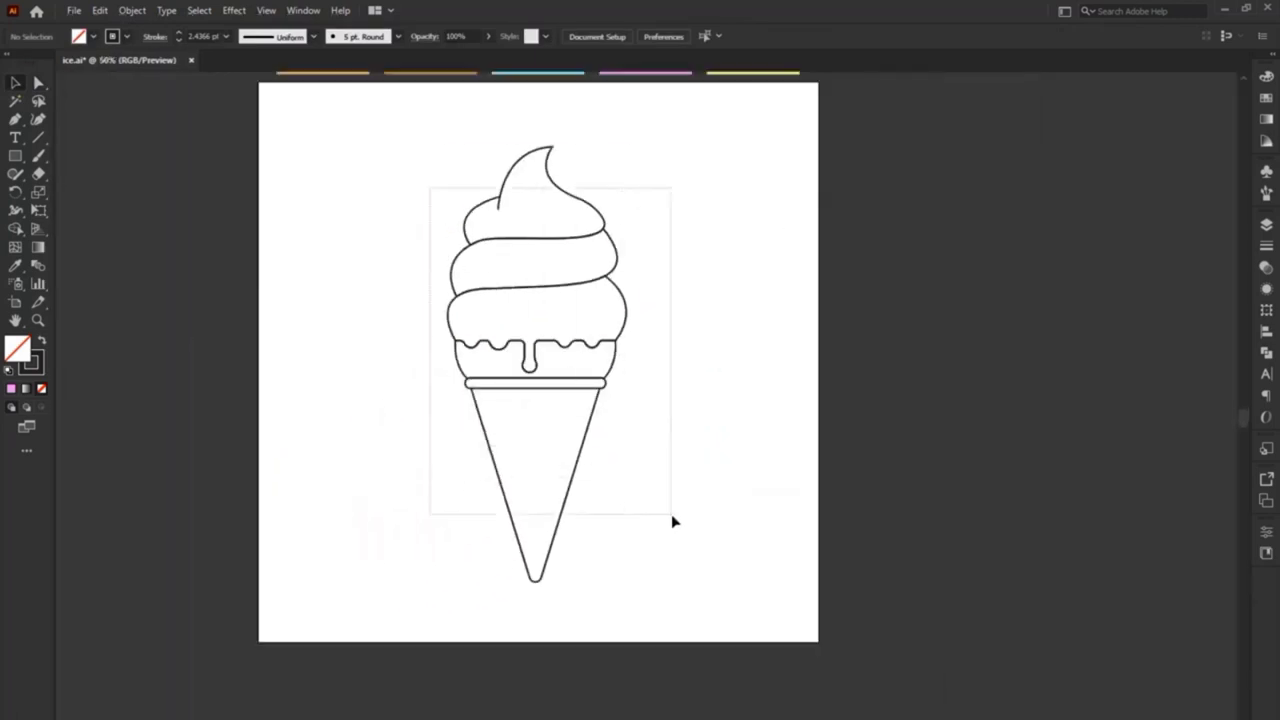
drag(673, 521, 673, 520)
scroll(586, 274, up, 1)
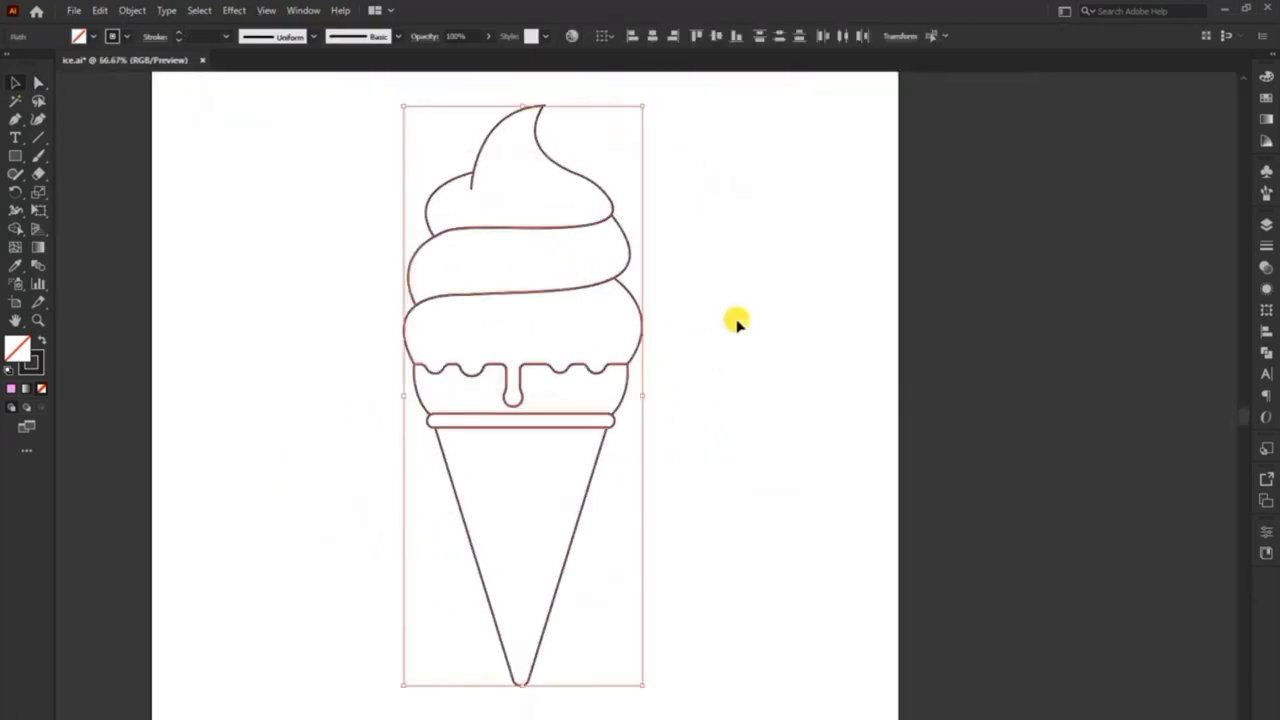
click(783, 346)
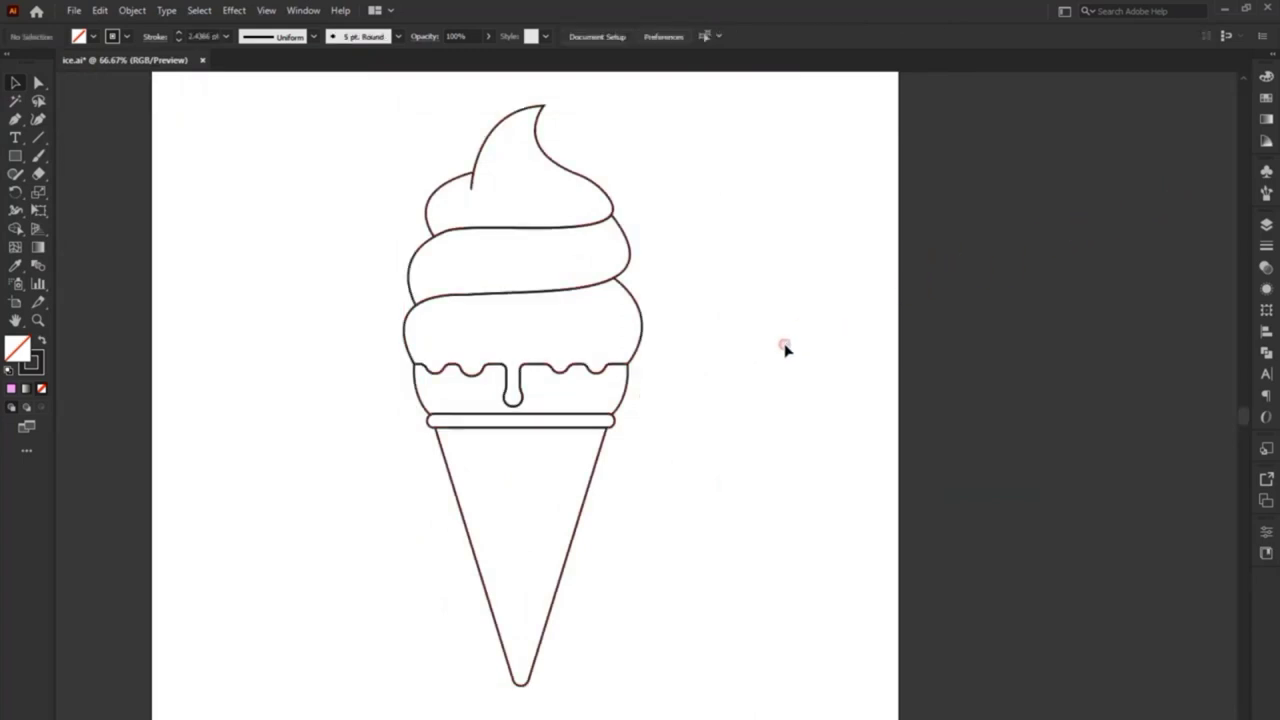
scroll(737, 351, down, 1)
drag(788, 182, 553, 548)
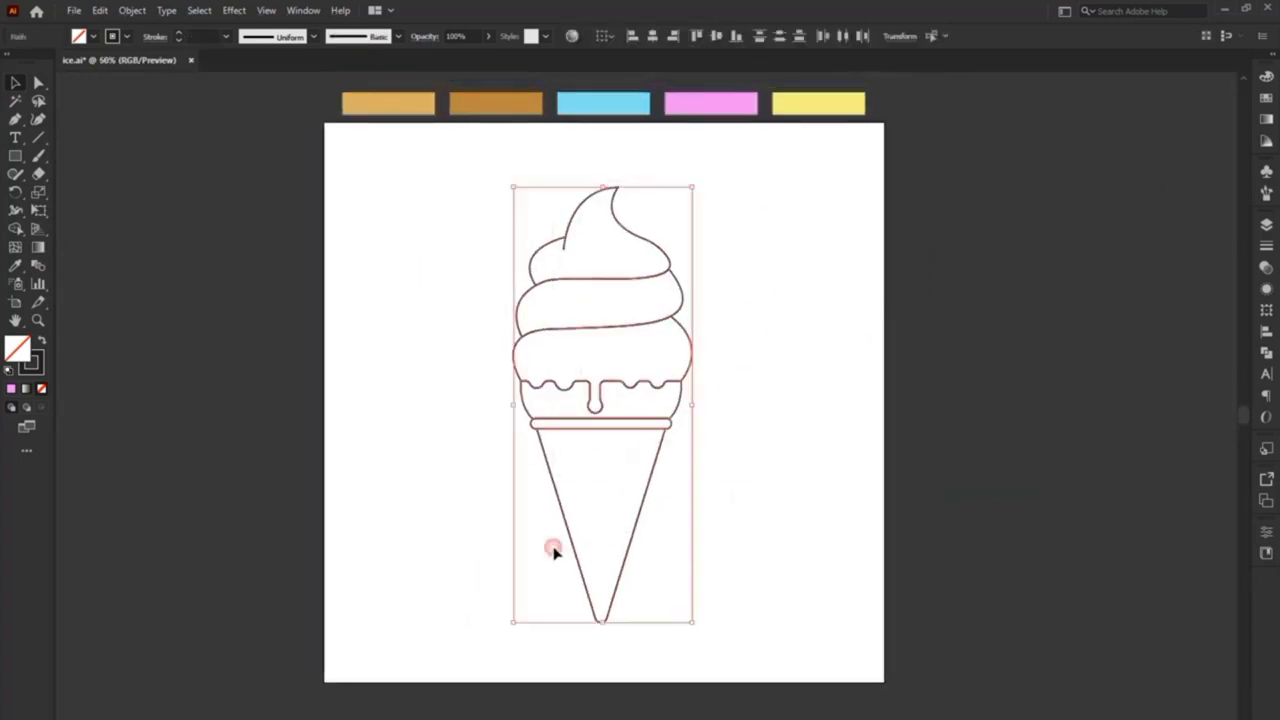
click(1267, 224)
click(1157, 248)
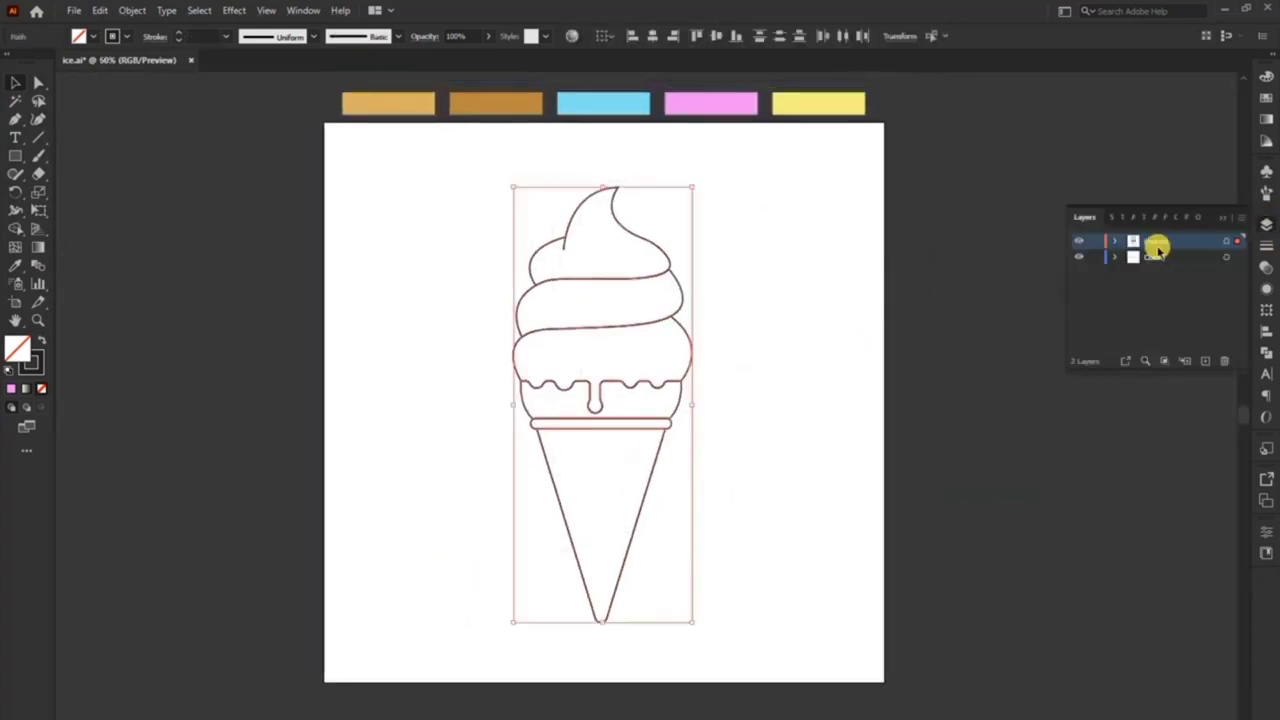
click(1078, 241)
click(1078, 241)
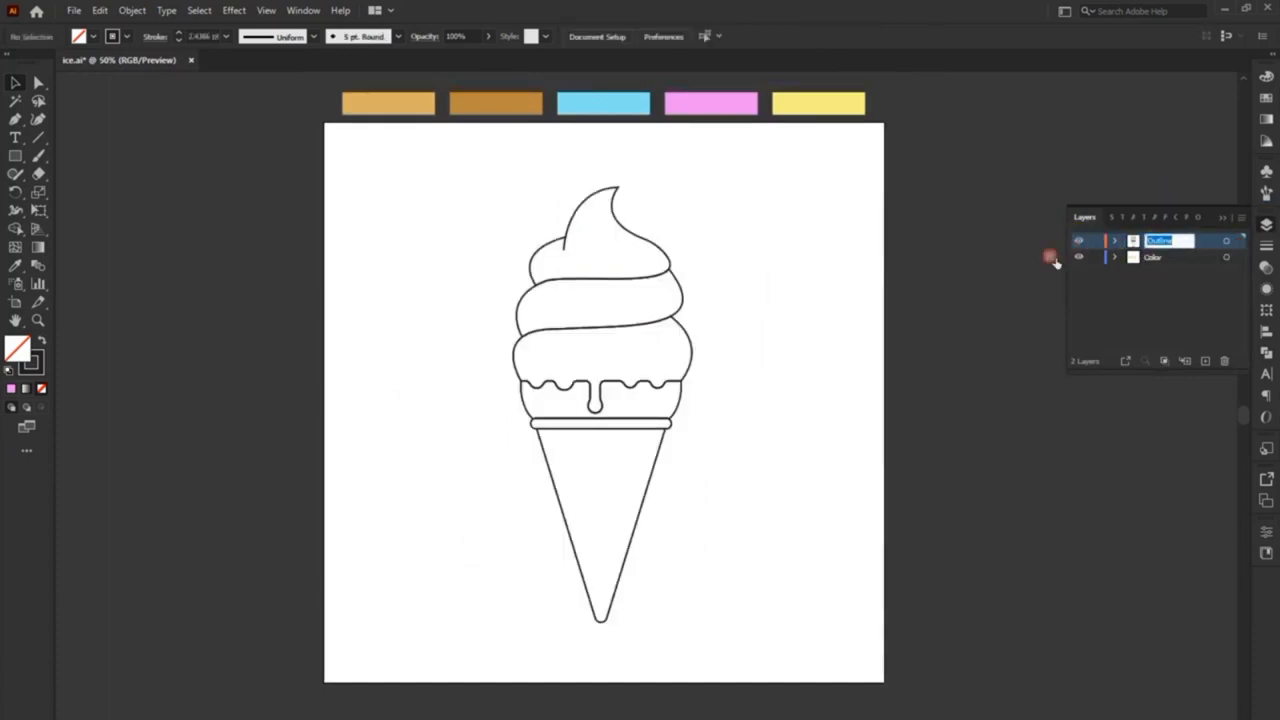
Copy the ice cream, target the Color layer, and hide and lock Outline.
drag(758, 195, 510, 547)
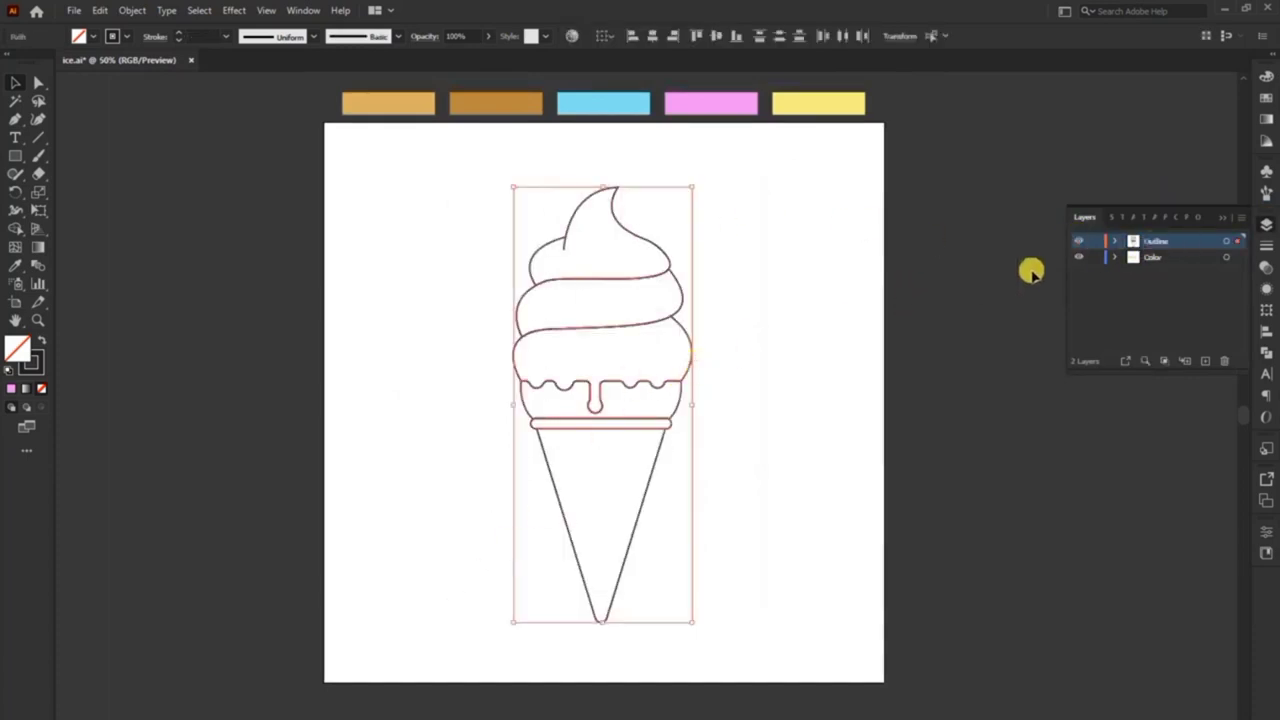
click(100, 10)
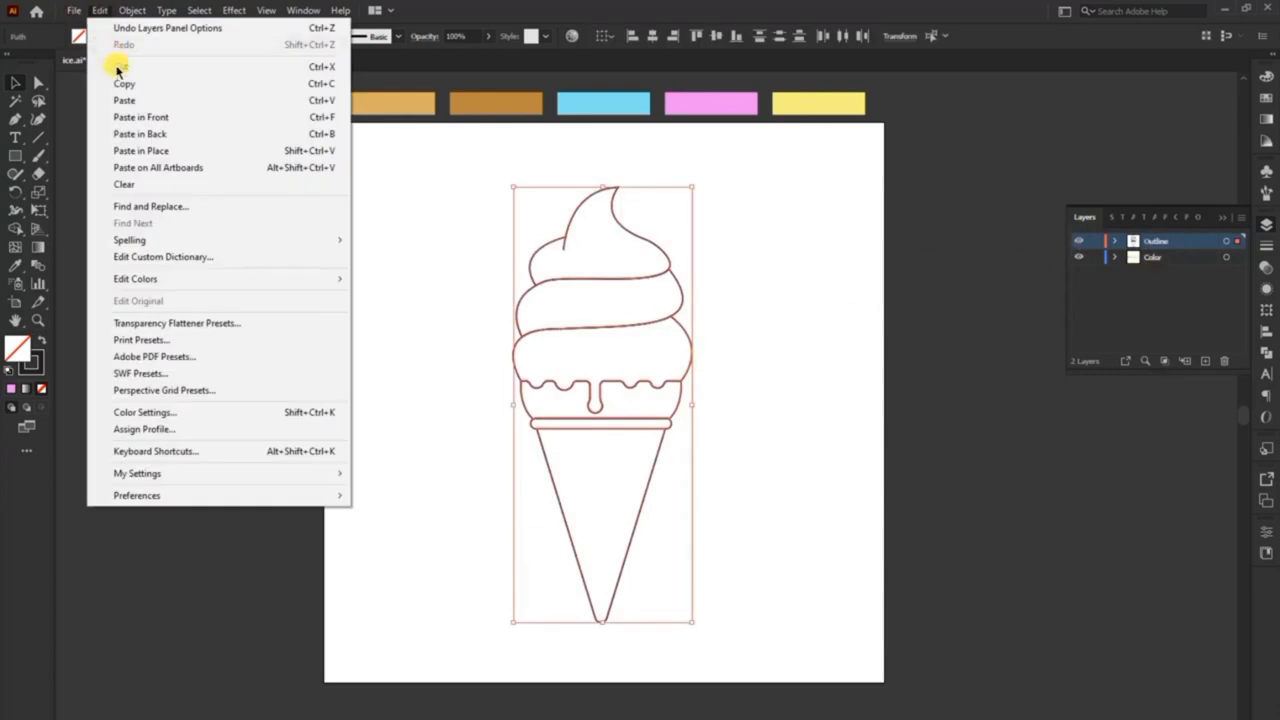
click(120, 84)
click(1177, 257)
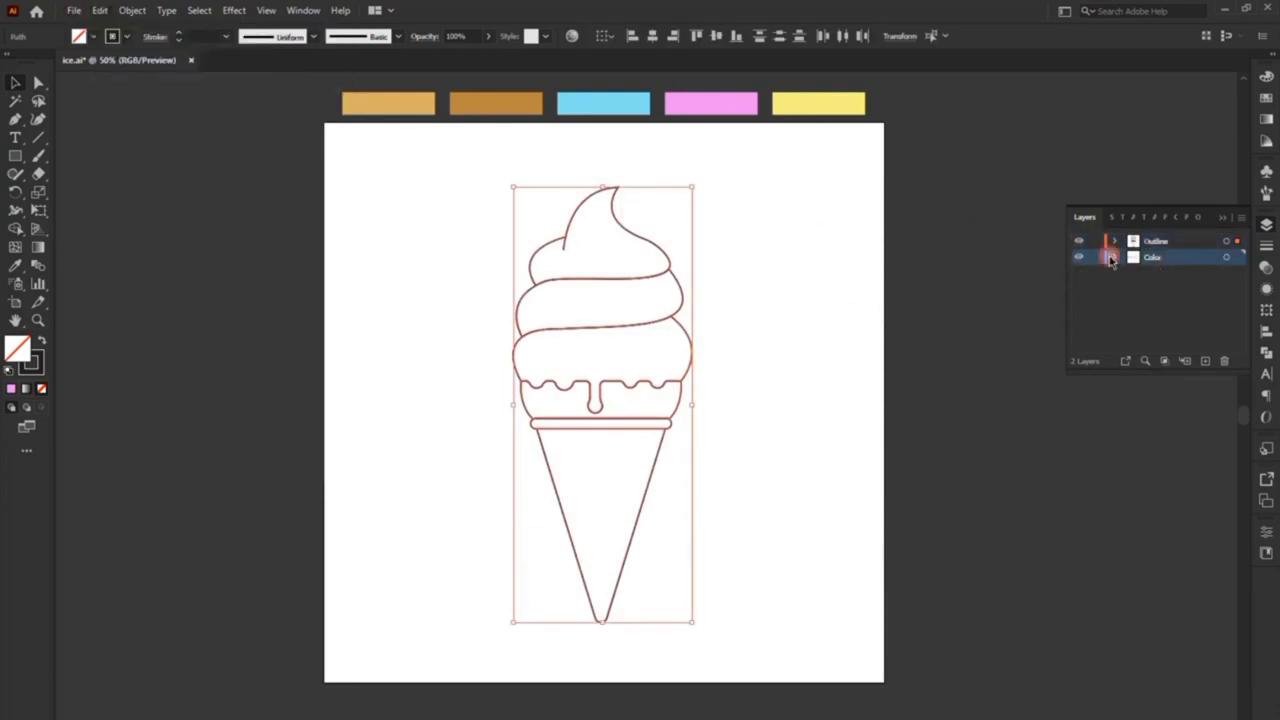
click(1079, 241)
click(1148, 257)
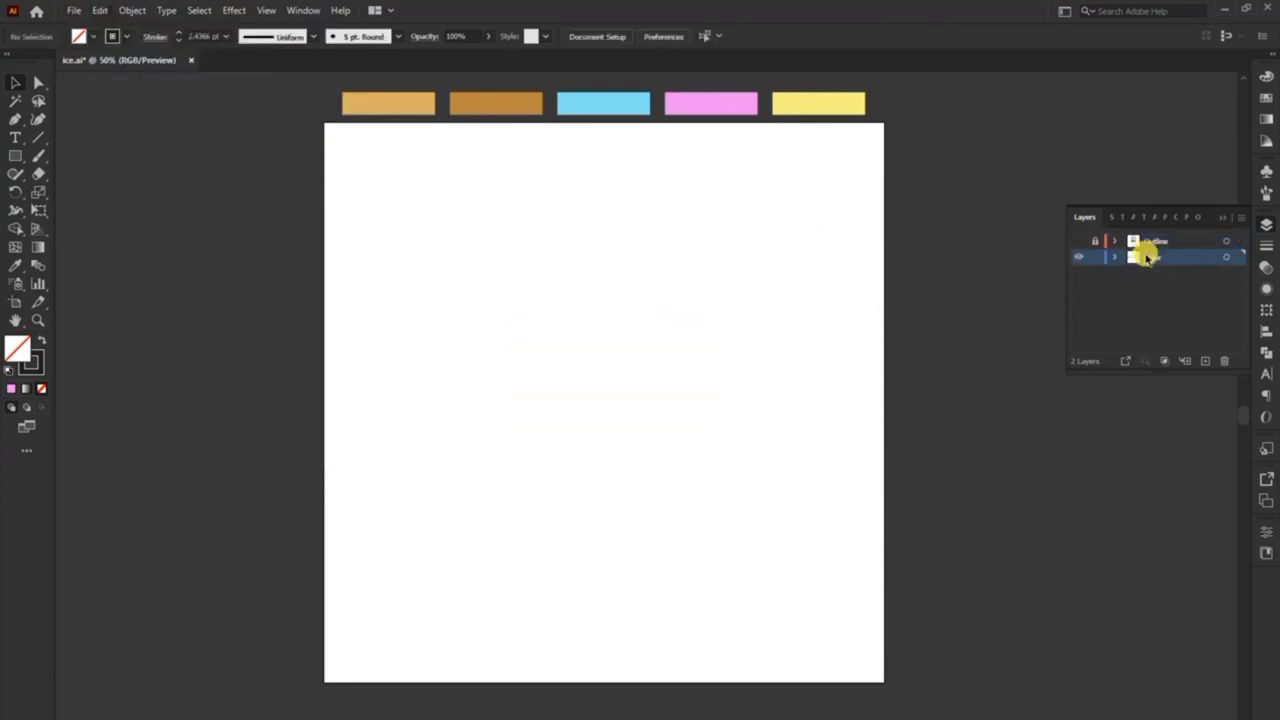
Paste a copy of the ice cream in front on the Color layer.
click(112, 14)
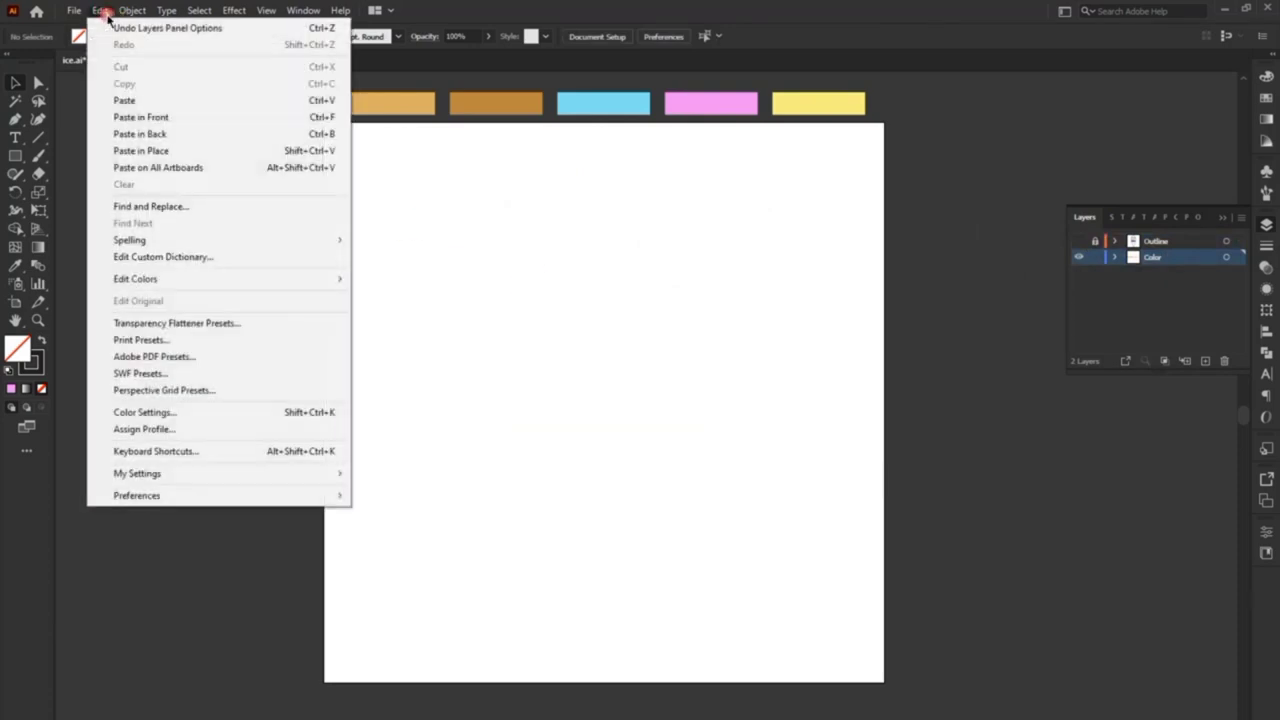
click(155, 120)
click(684, 268)
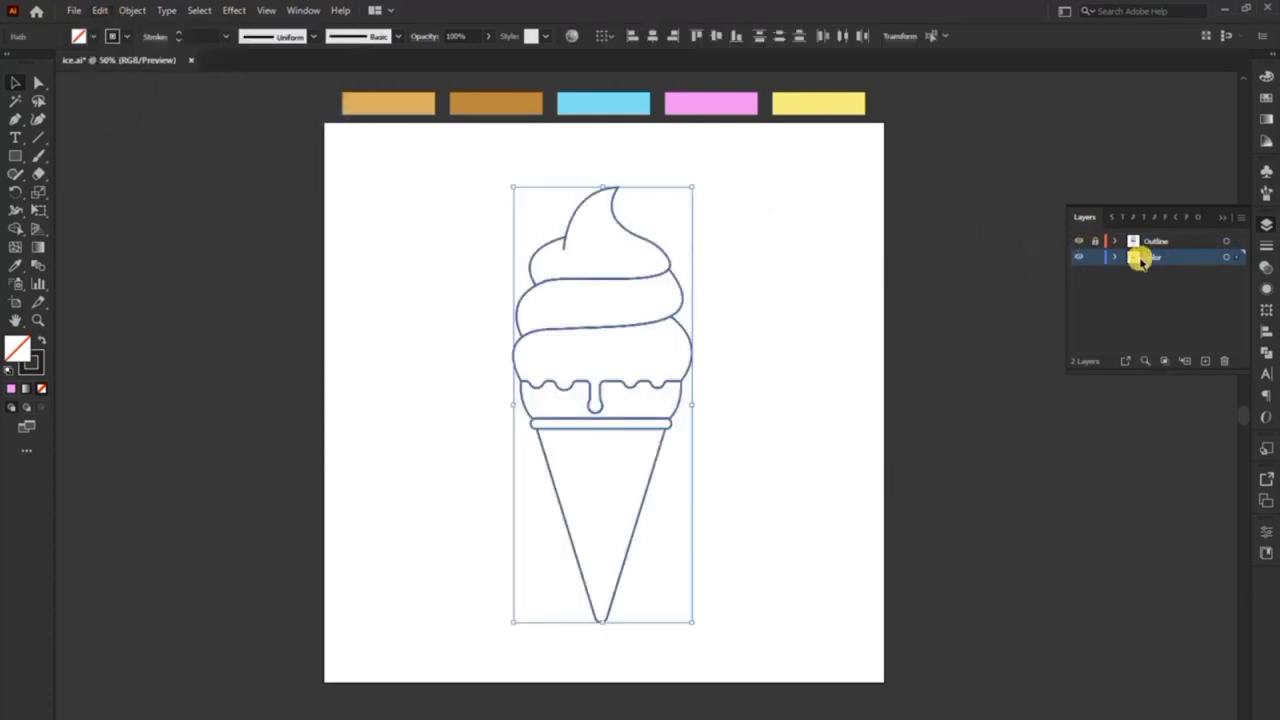
click(714, 205)
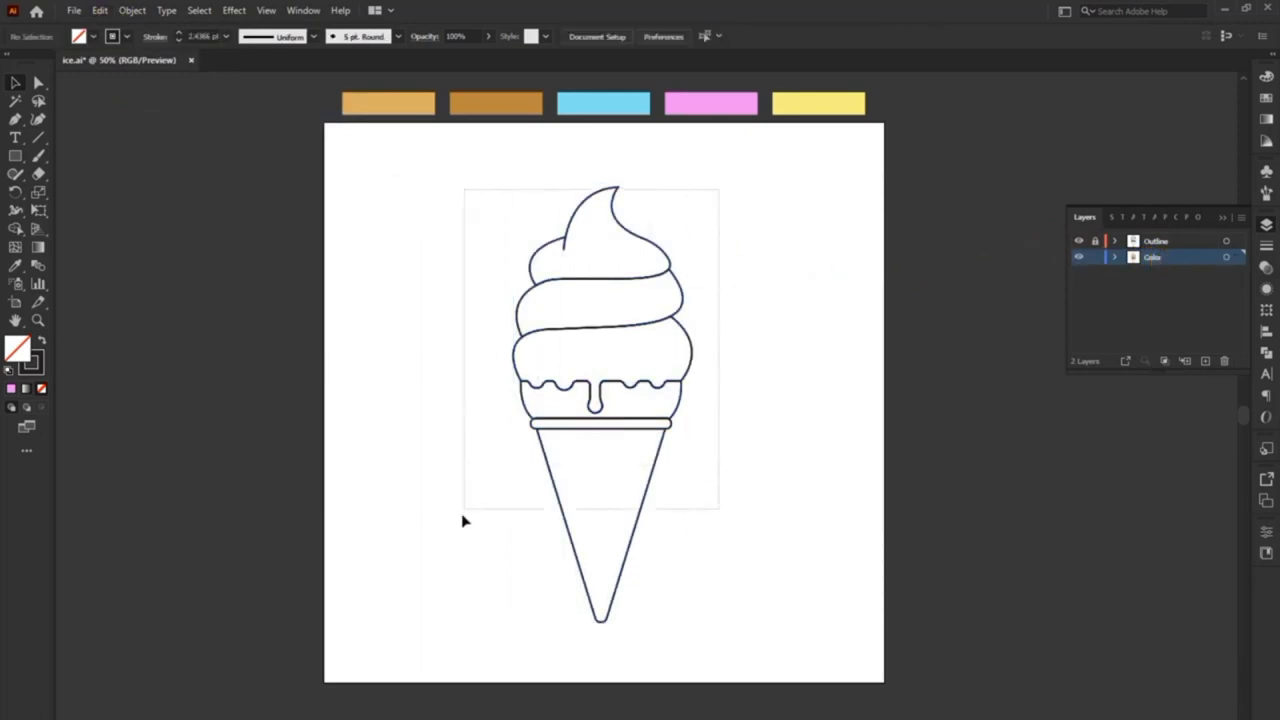
drag(463, 520, 449, 443)
click(449, 443)
Fill the cone with the tan swatch and the bottom scoop with light blue.
click(576, 469)
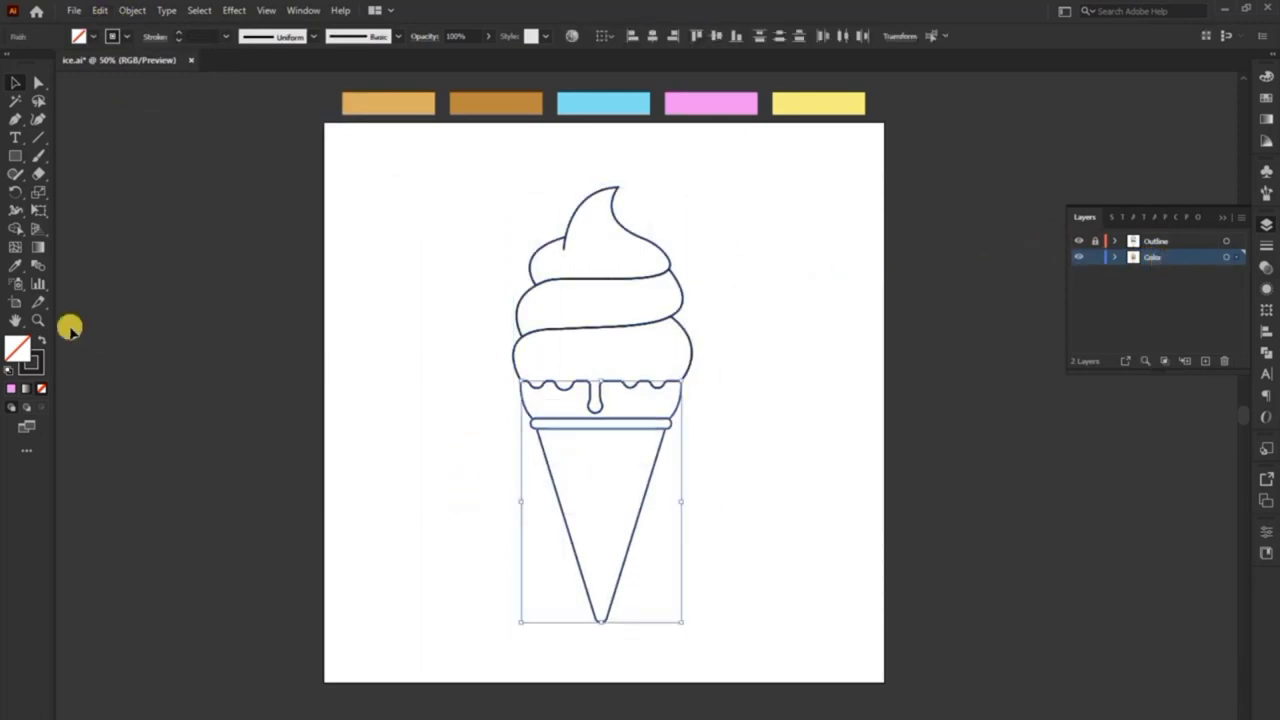
click(17, 266)
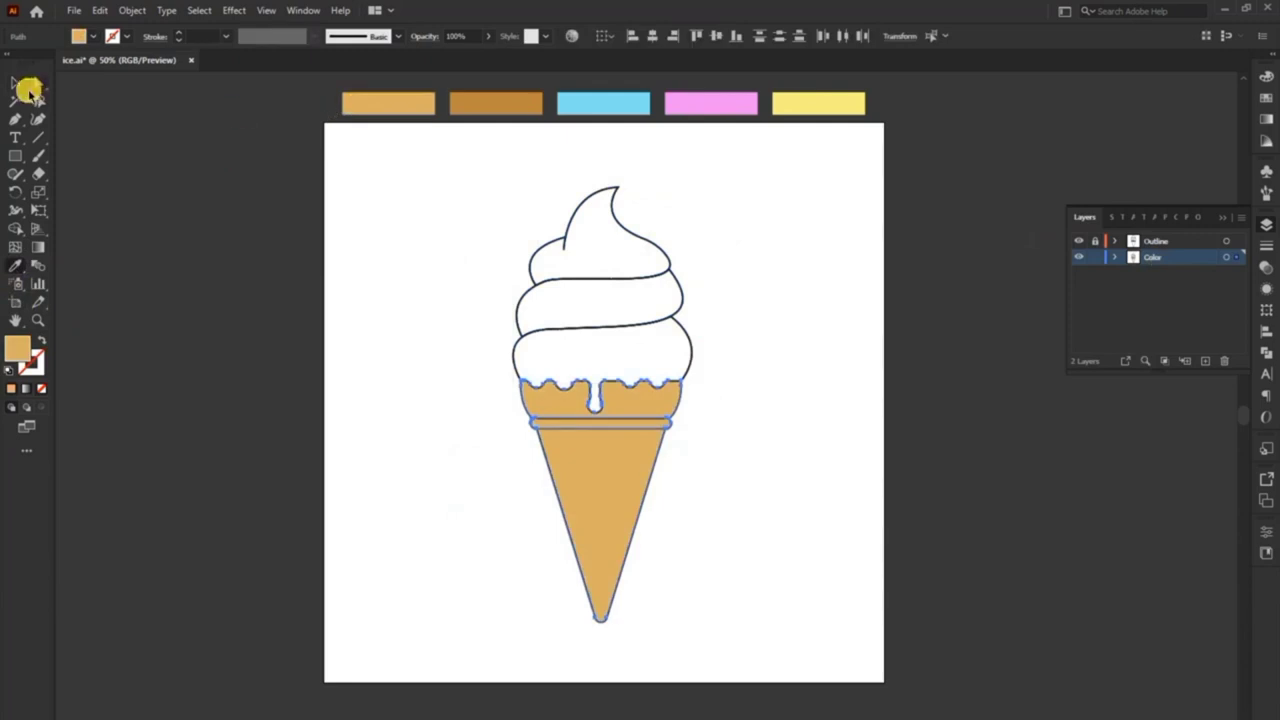
click(28, 89)
click(483, 361)
click(526, 364)
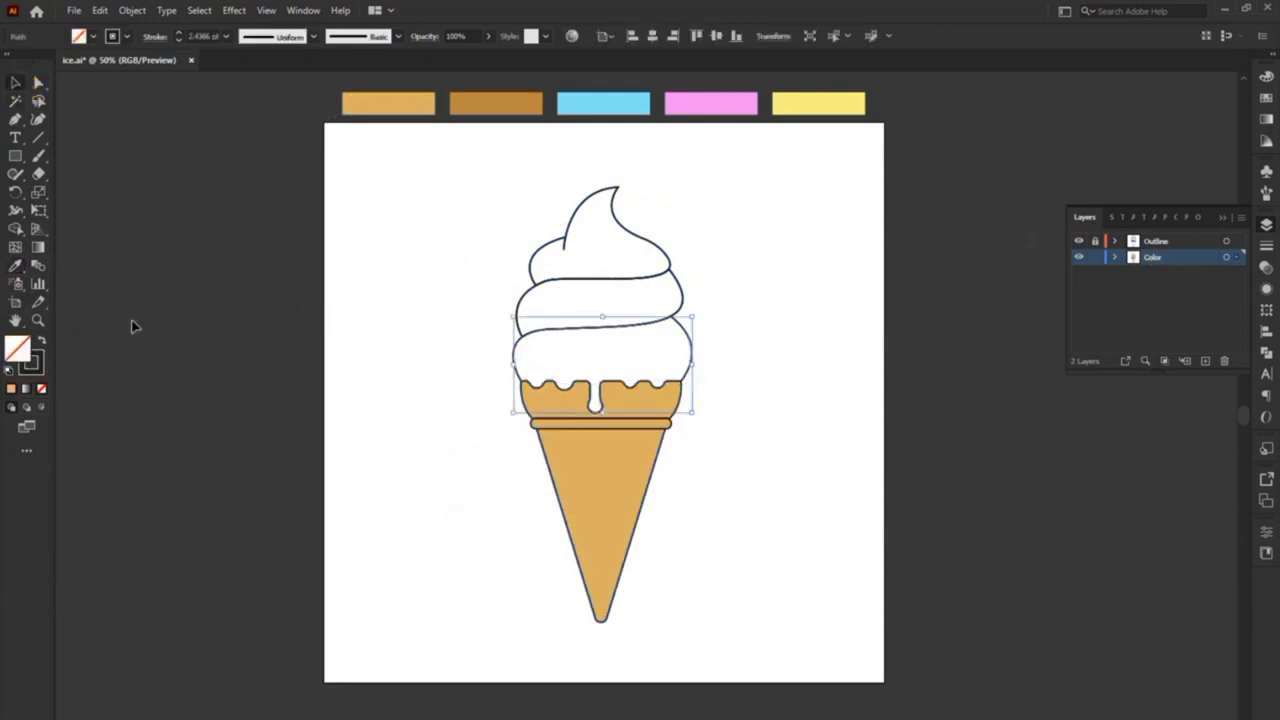
click(17, 270)
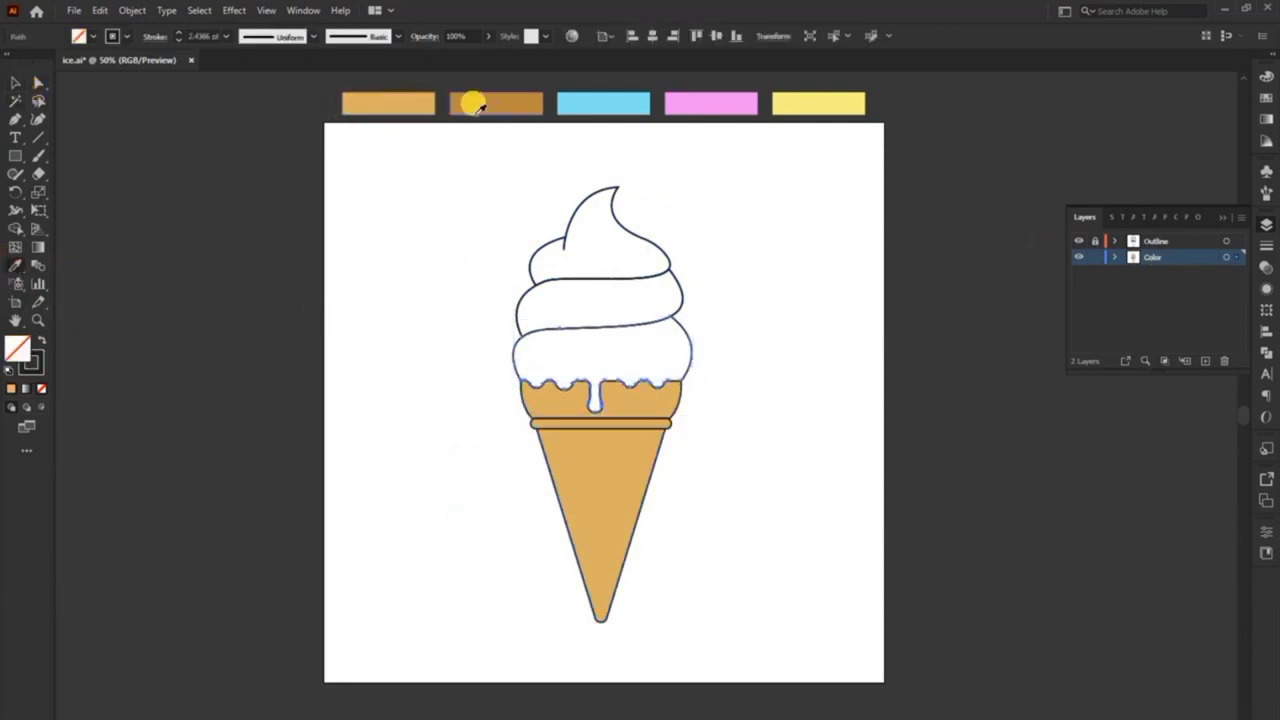
click(606, 104)
click(13, 83)
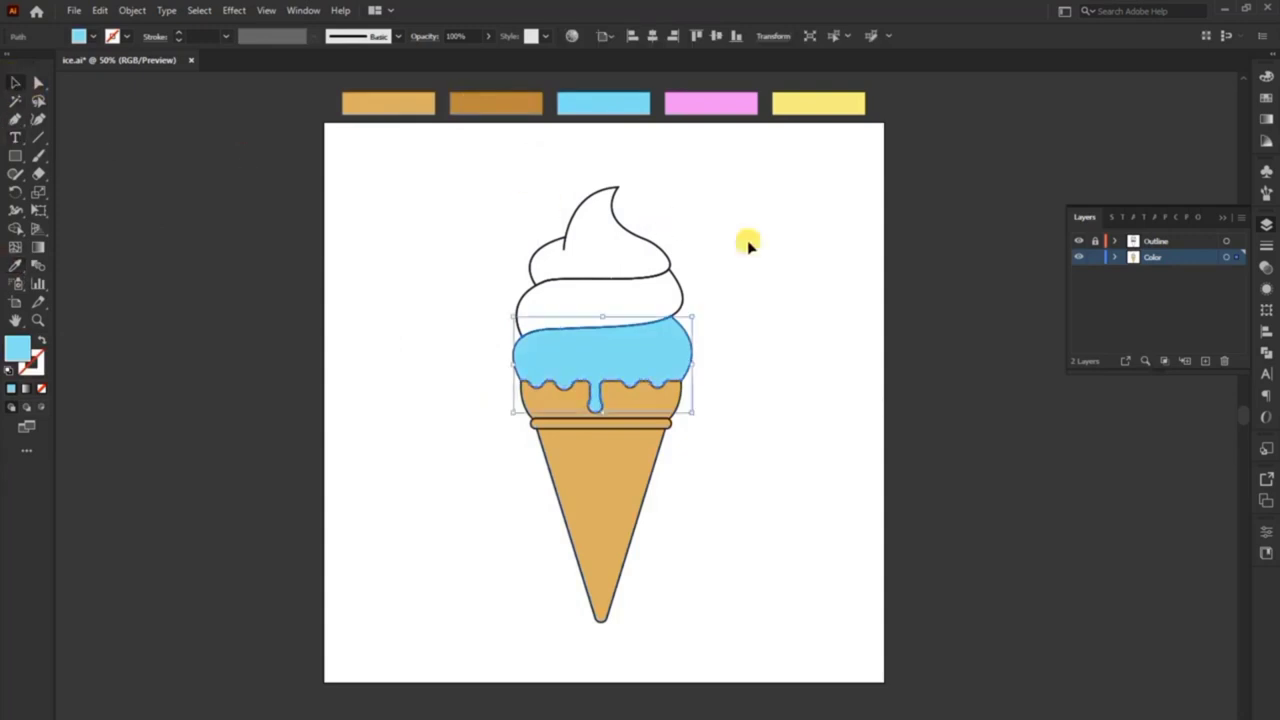
Fill the middle scoop with pink and the top scoop with yellow from the swatches.
click(676, 300)
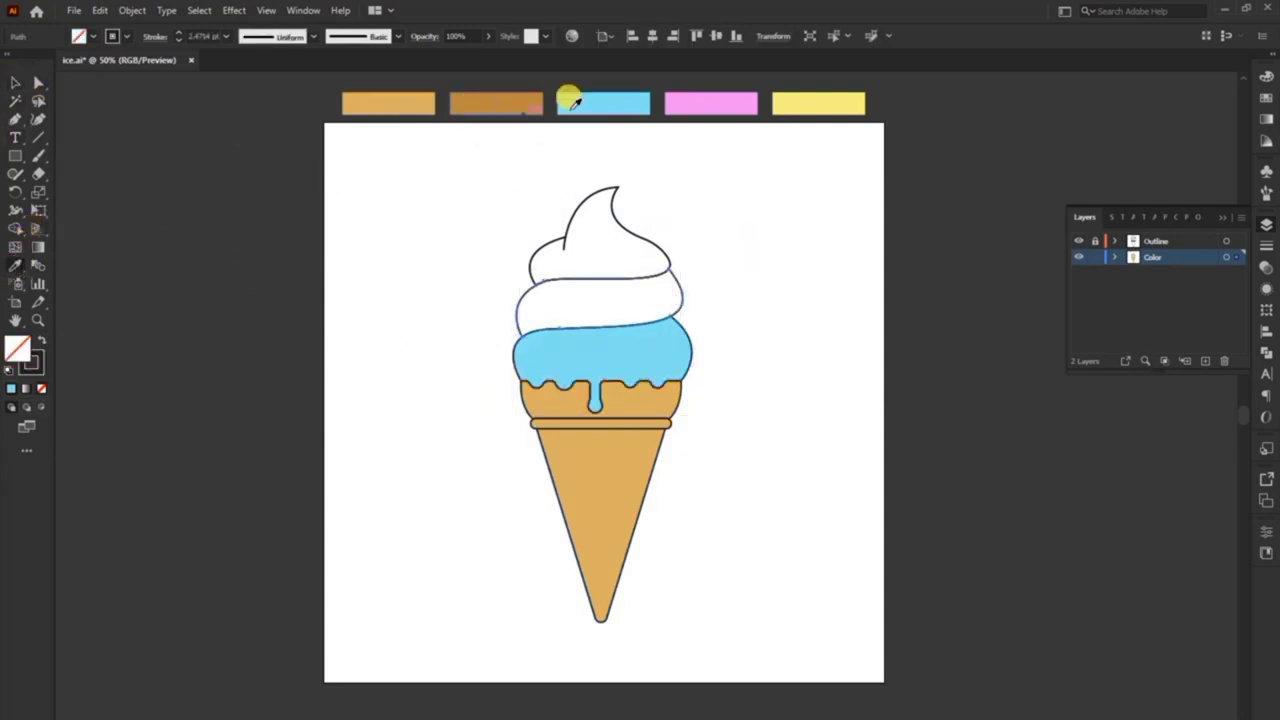
click(718, 104)
click(13, 83)
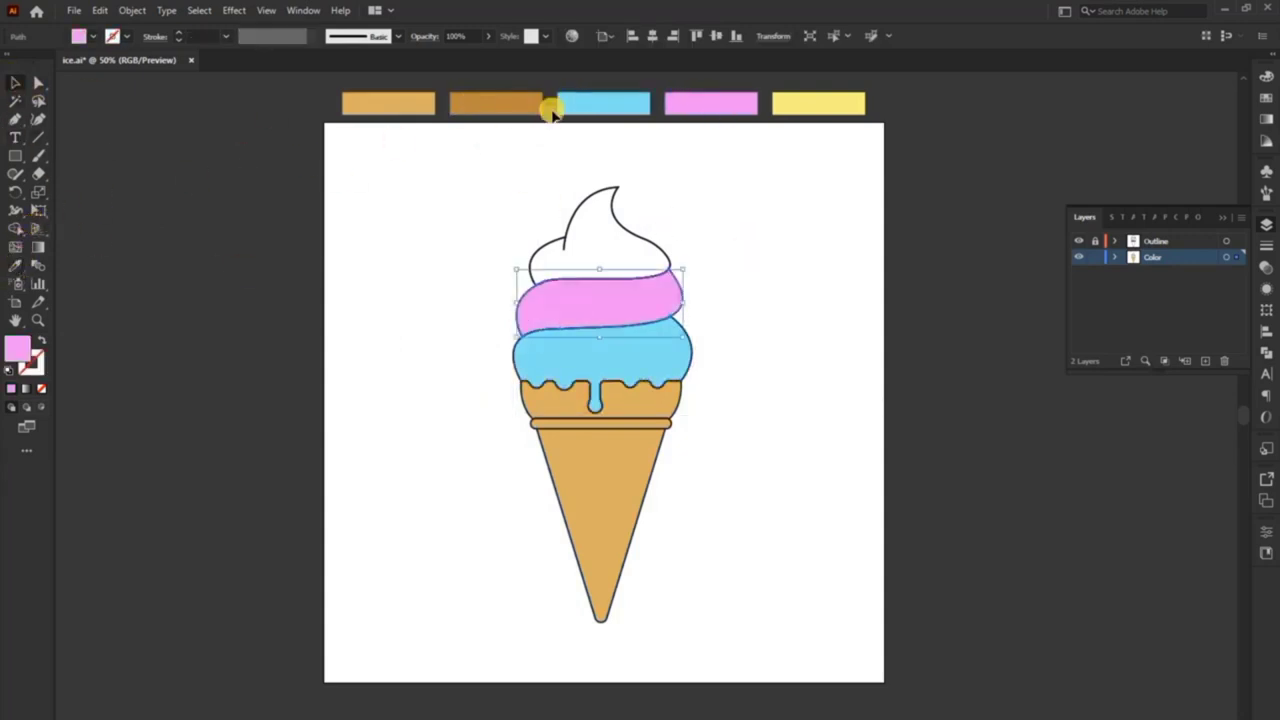
click(612, 232)
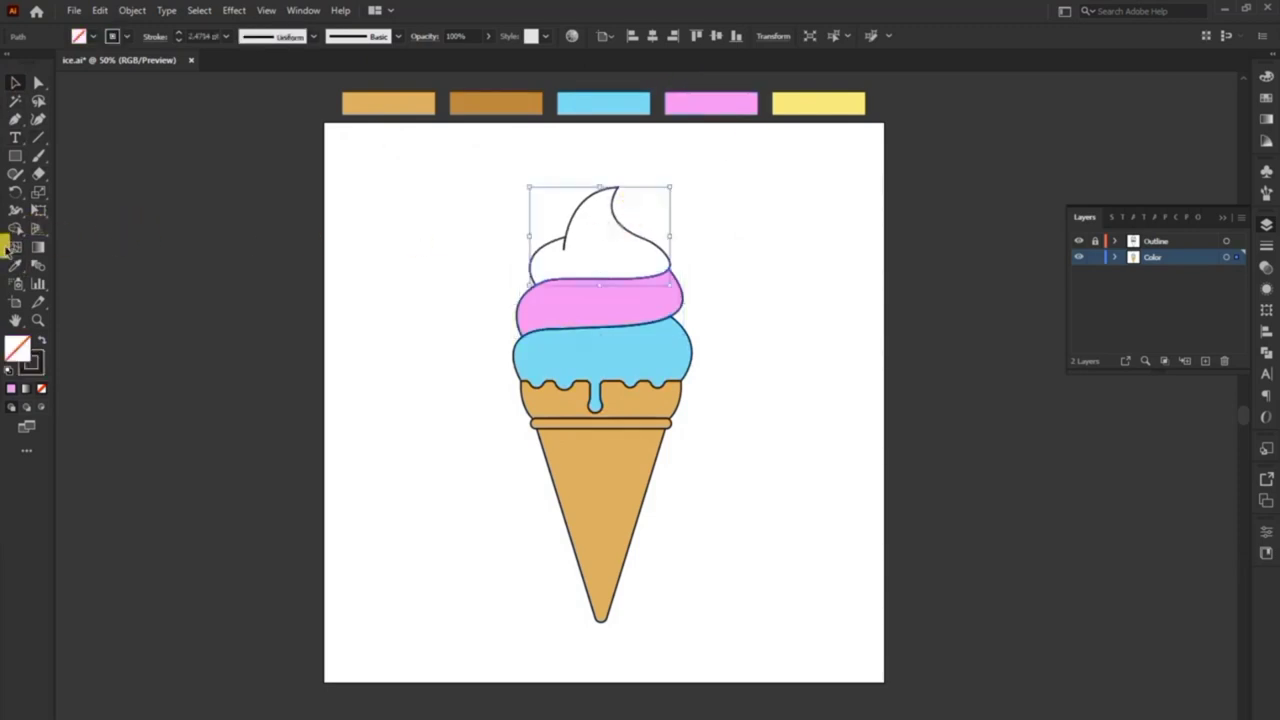
click(14, 265)
click(823, 114)
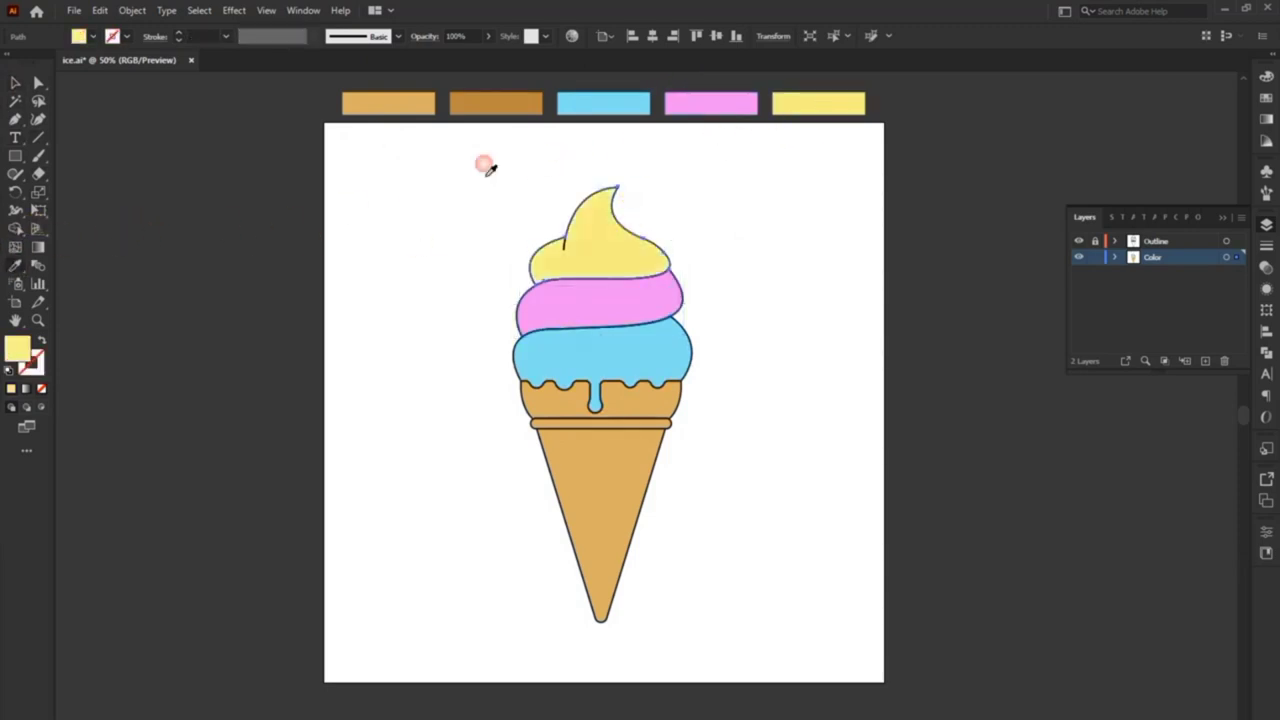
click(14, 82)
drag(451, 214, 787, 535)
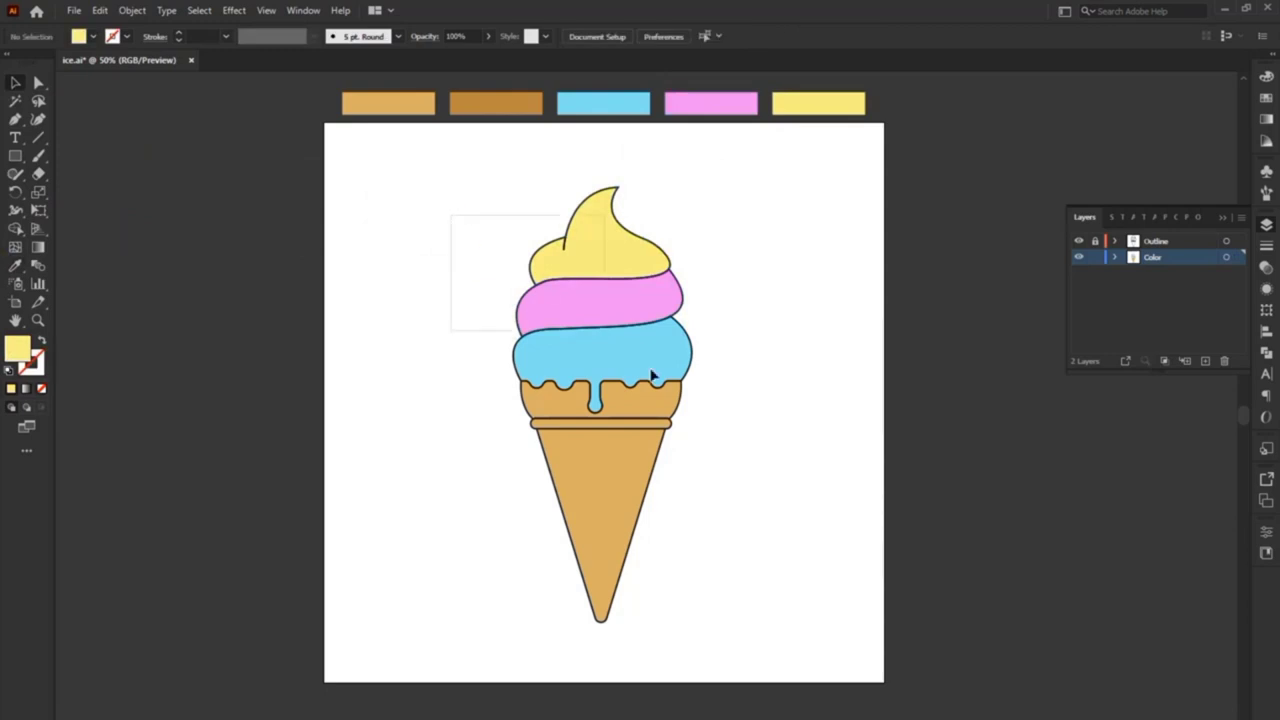
click(443, 386)
Hide the Outline layer and use Shape Builder to remove the cone fill's left sliver.
click(1080, 244)
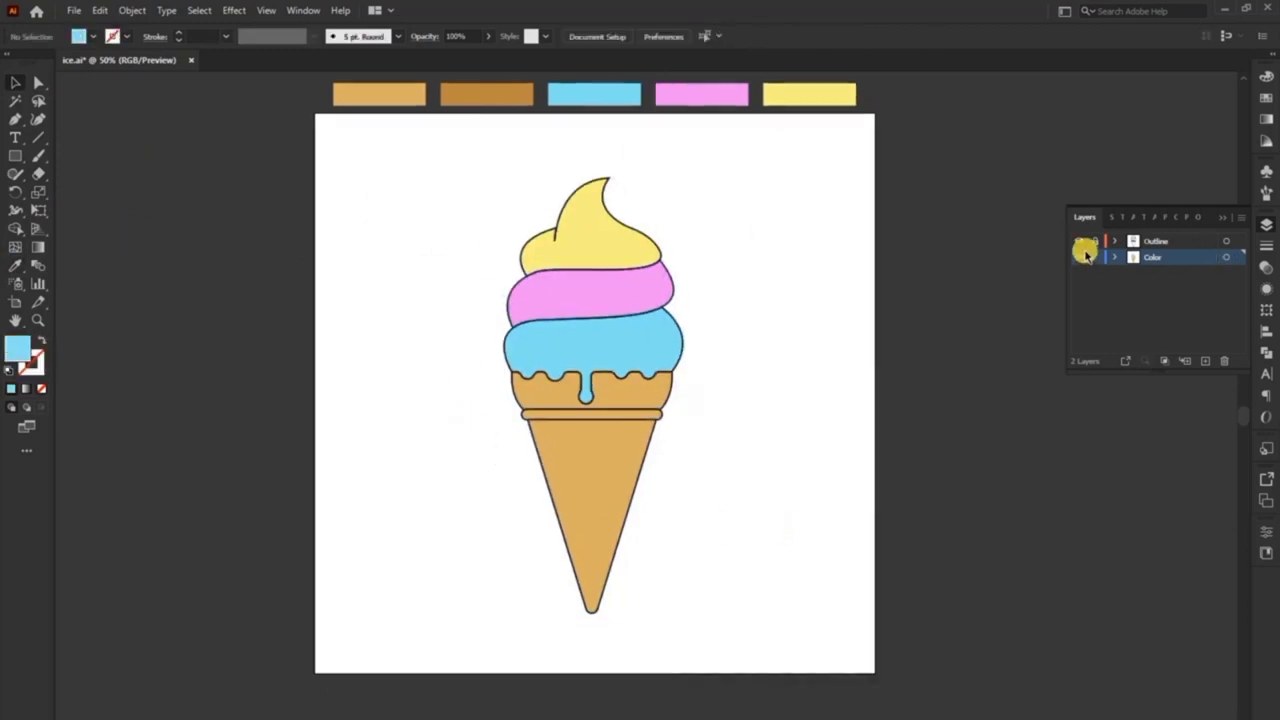
scroll(620, 555, up, 1)
scroll(590, 615, up, 1)
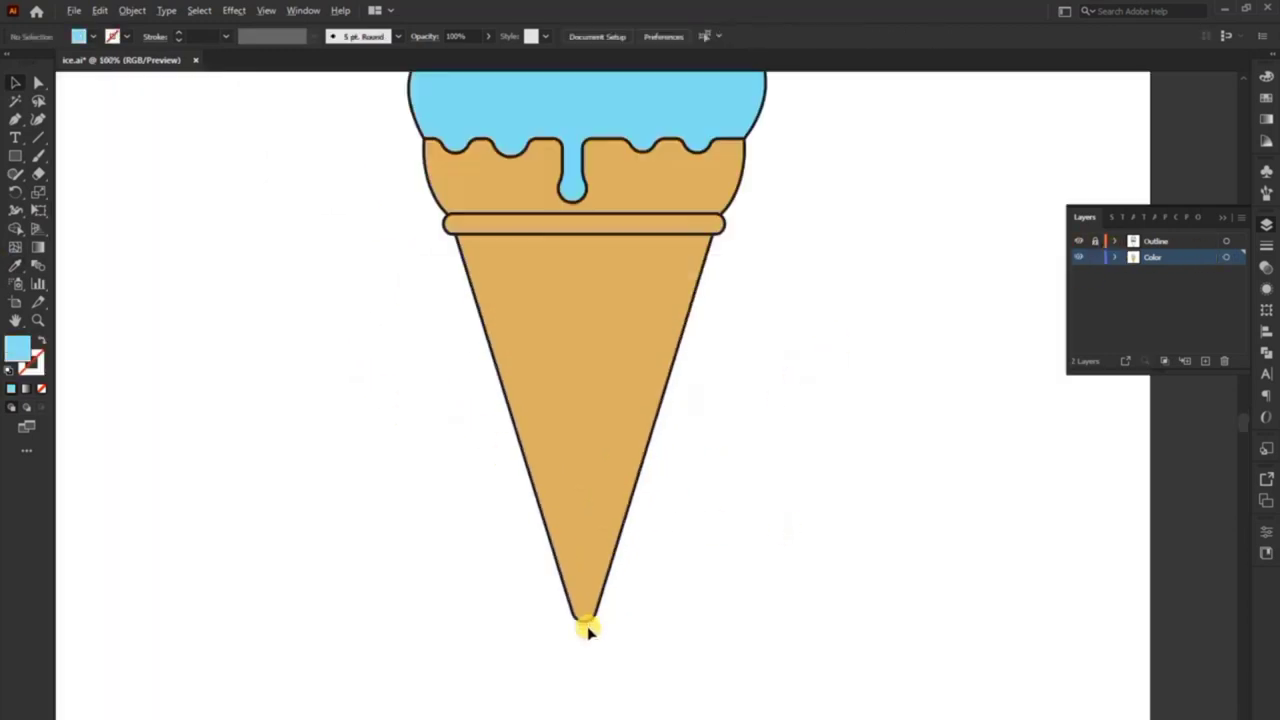
mouse_move(557, 463)
mouse_down()
mouse_move(548, 478)
mouse_move(567, 432)
mouse_up()
click(577, 526)
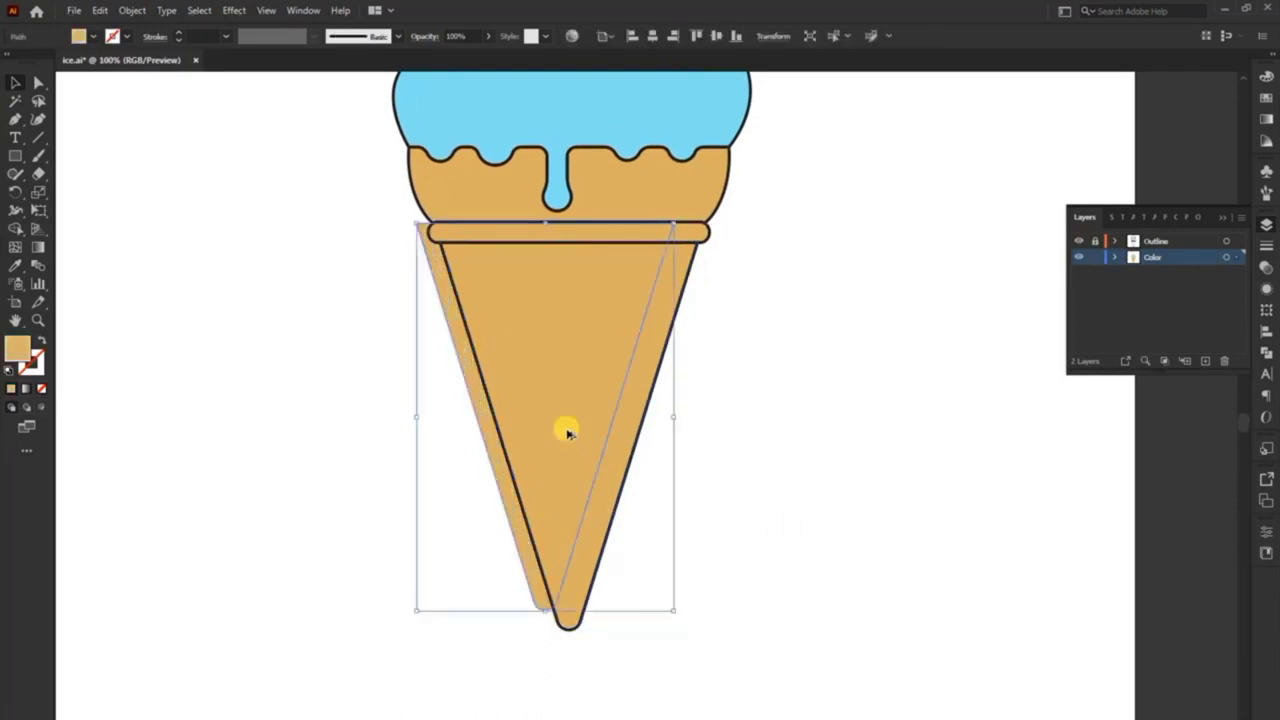
shift+click(538, 502)
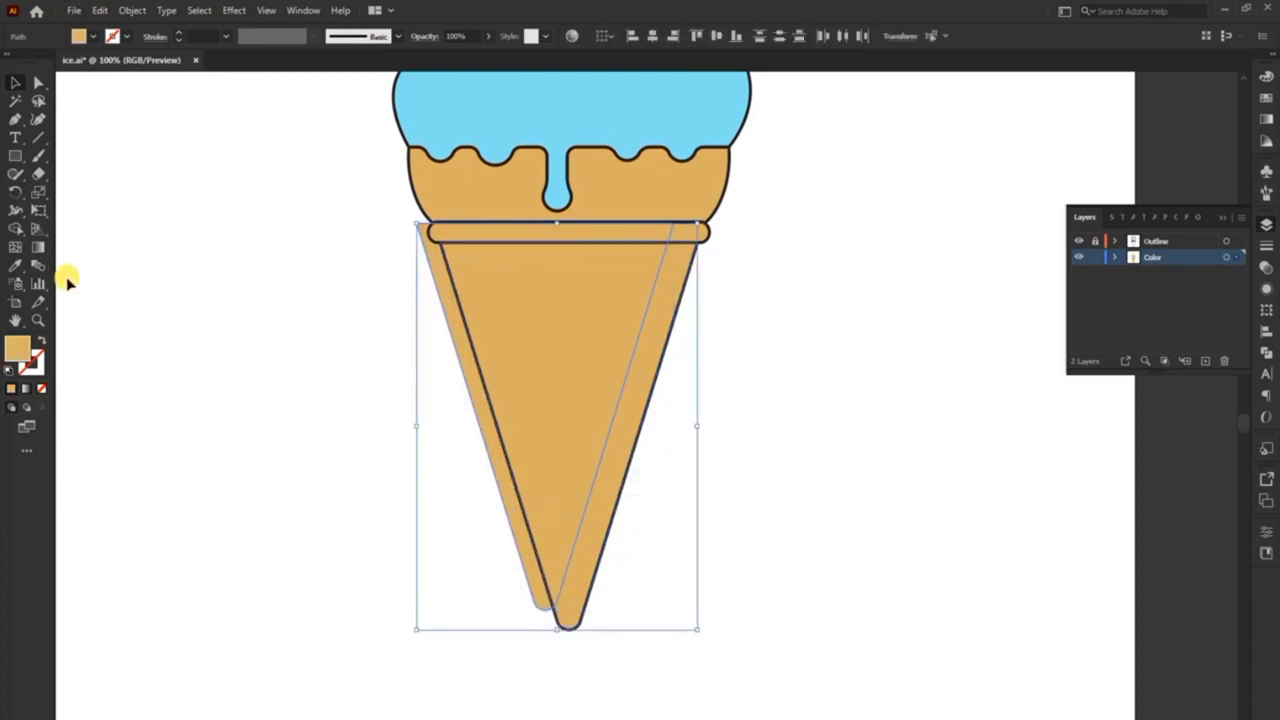
click(16, 229)
alt+click(458, 352)
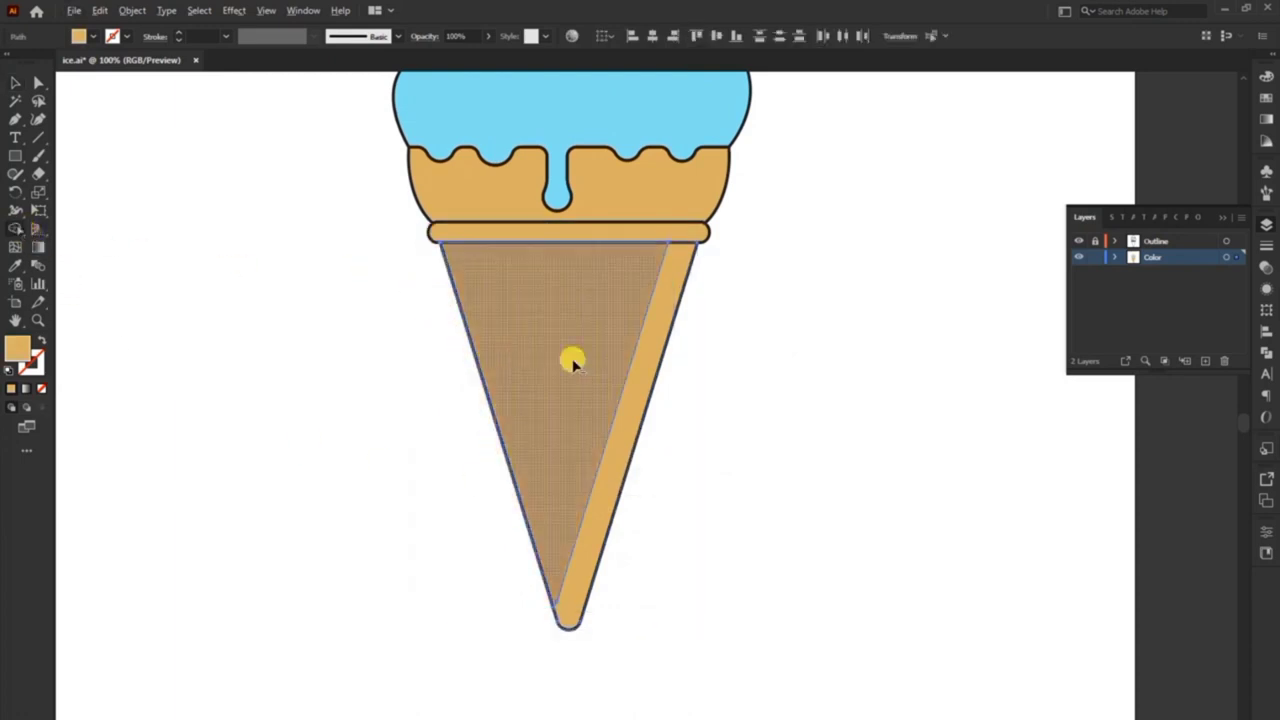
click(574, 364)
click(16, 83)
click(786, 409)
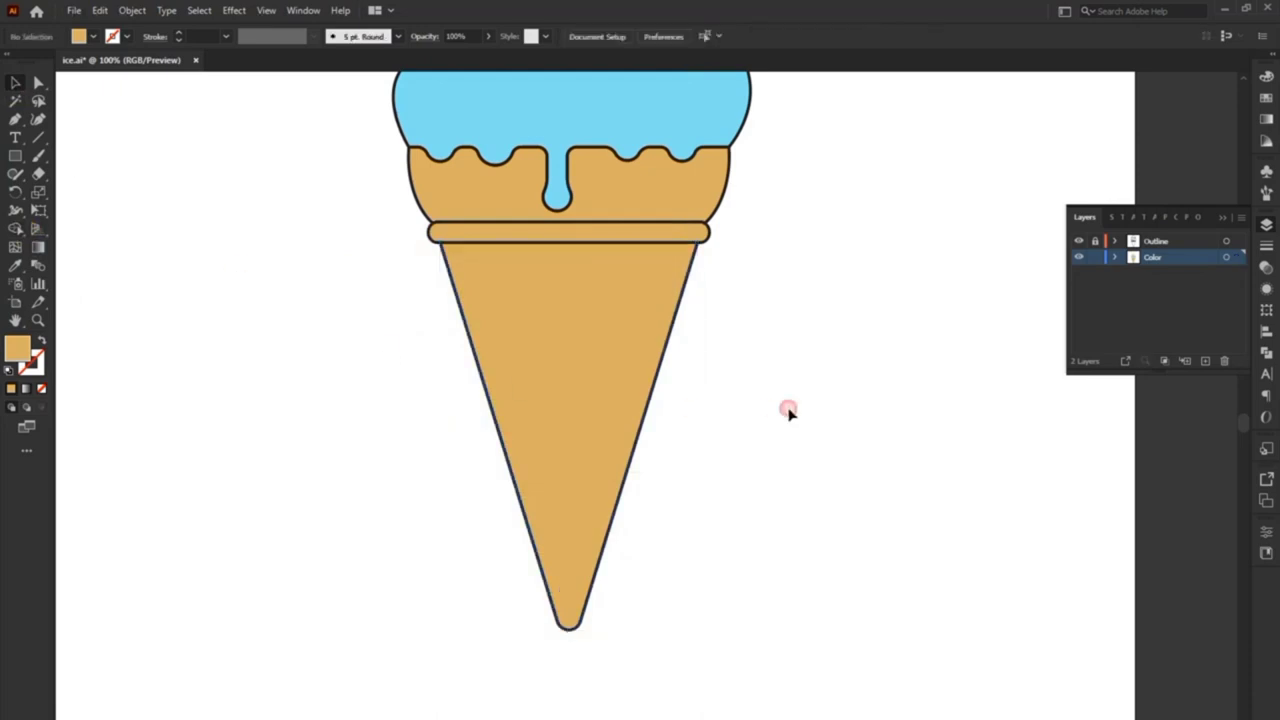
Fill the cone's narrow right strip with the darker brown swatch.
click(648, 340)
key(ctrl+minus)
key(ctrl+minus)
scroll(629, 480, up, 3)
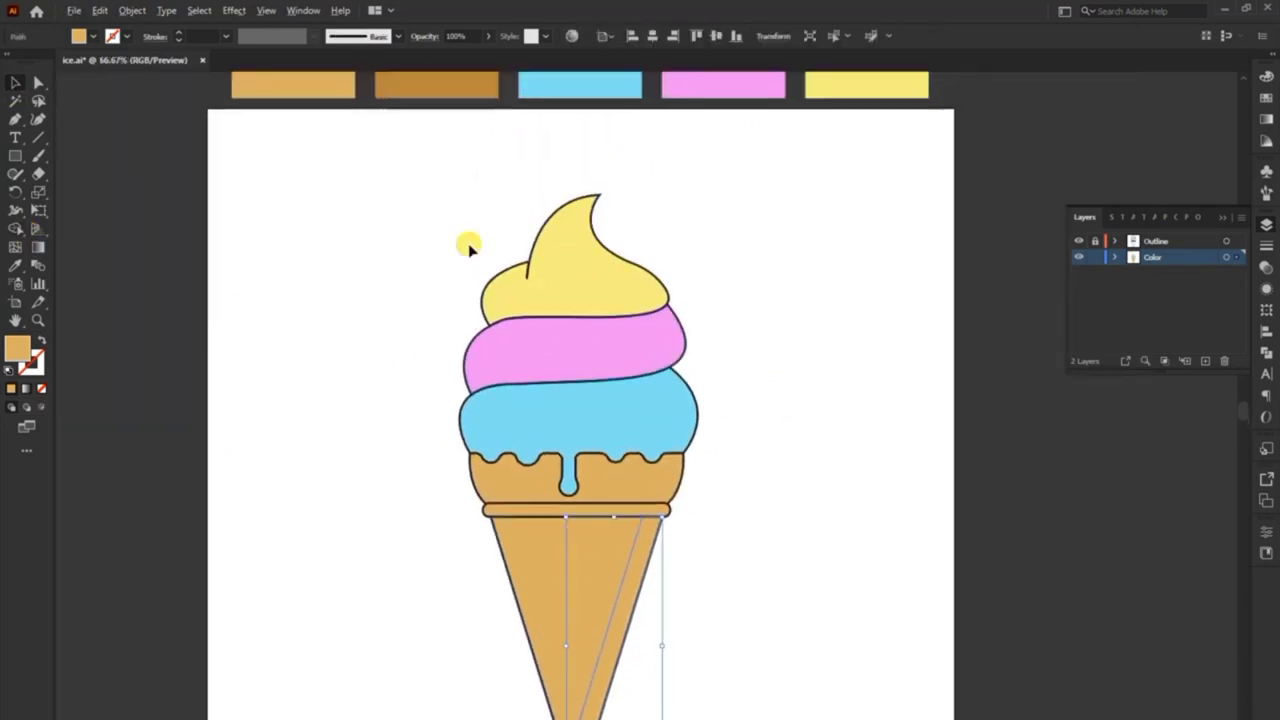
click(14, 268)
click(412, 124)
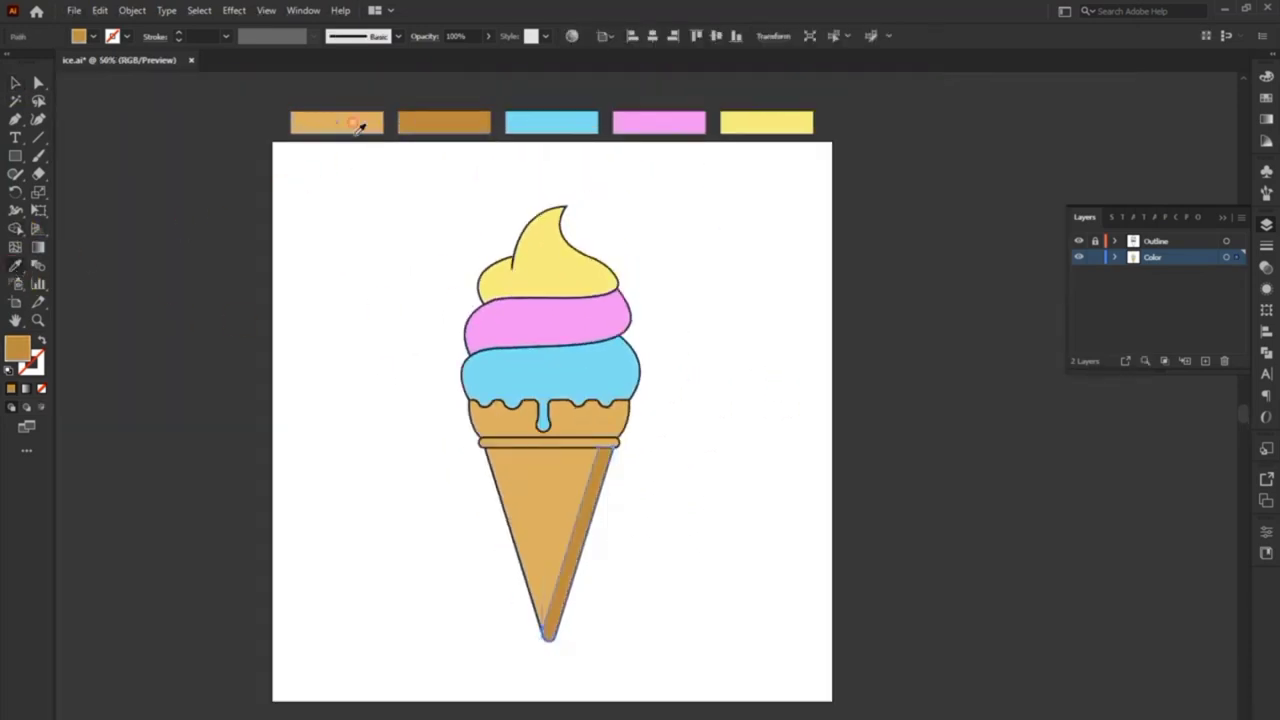
Offset a rim band copy, trim its overhang, and fill the inner piece darker brown.
click(16, 88)
click(605, 470)
scroll(543, 457, up, 3)
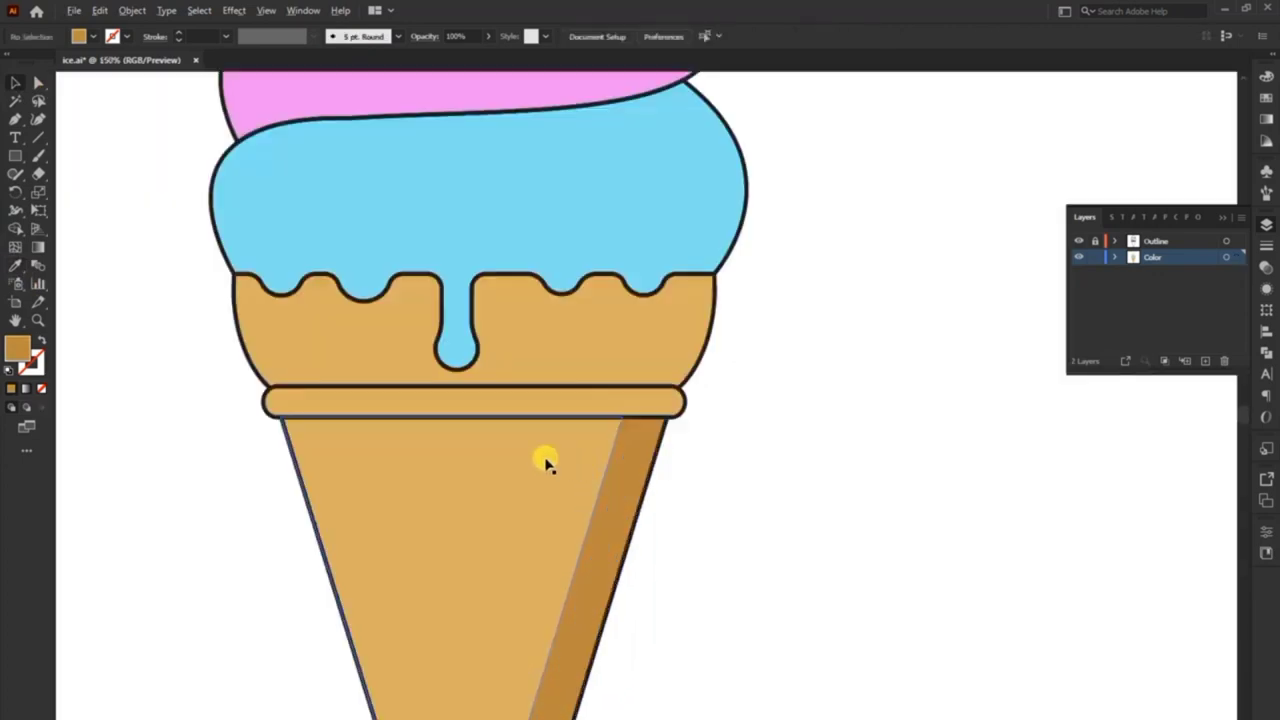
scroll(548, 425, up, 1)
drag(548, 425, 549, 388)
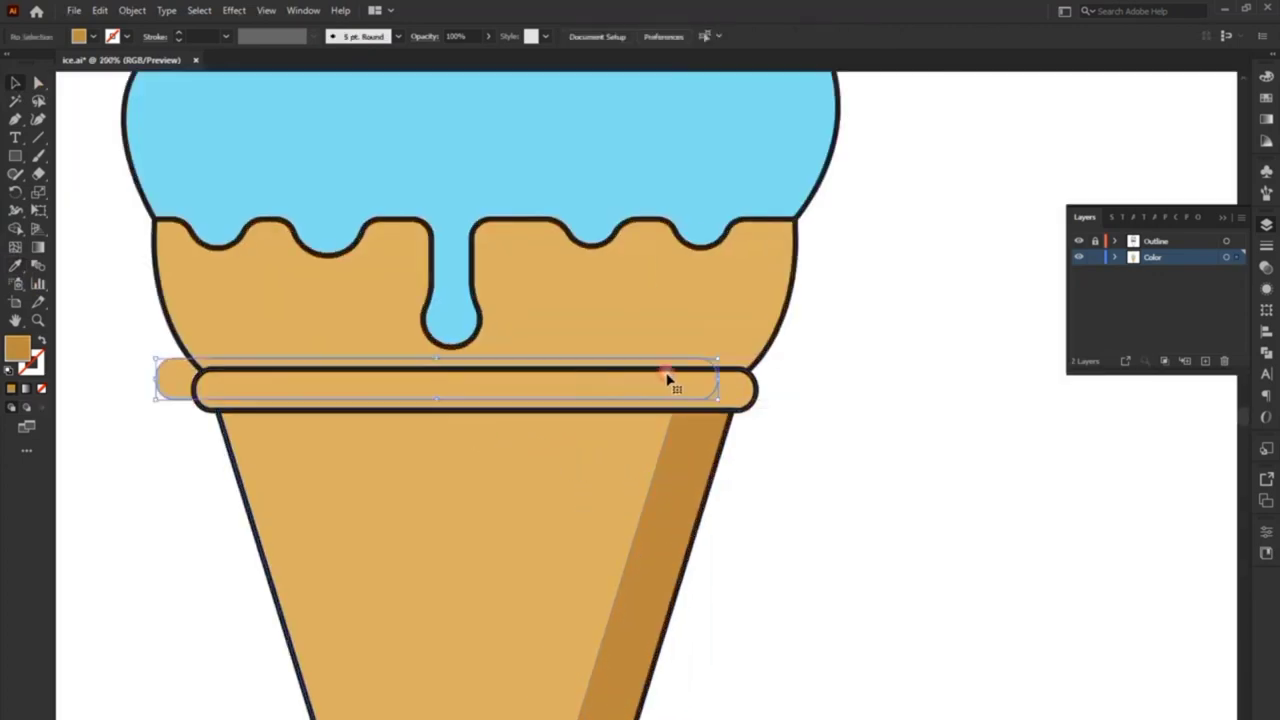
click(15, 228)
drag(161, 376, 221, 388)
click(15, 84)
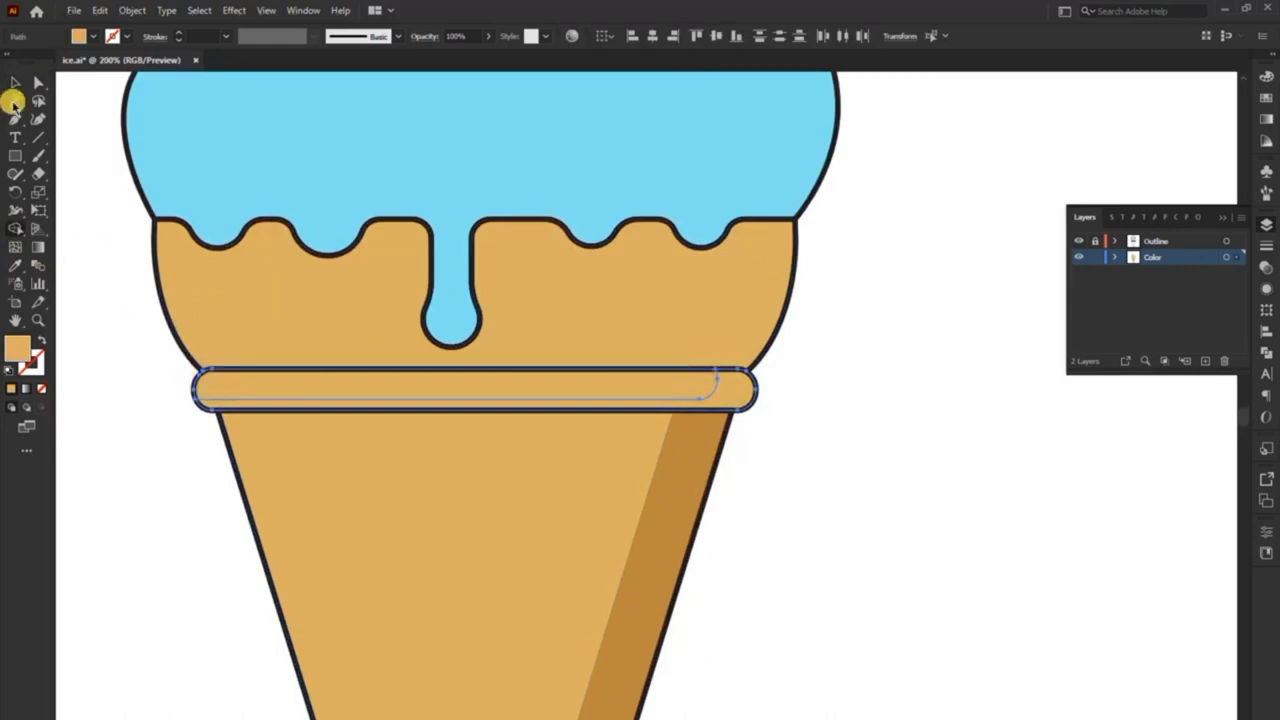
click(733, 398)
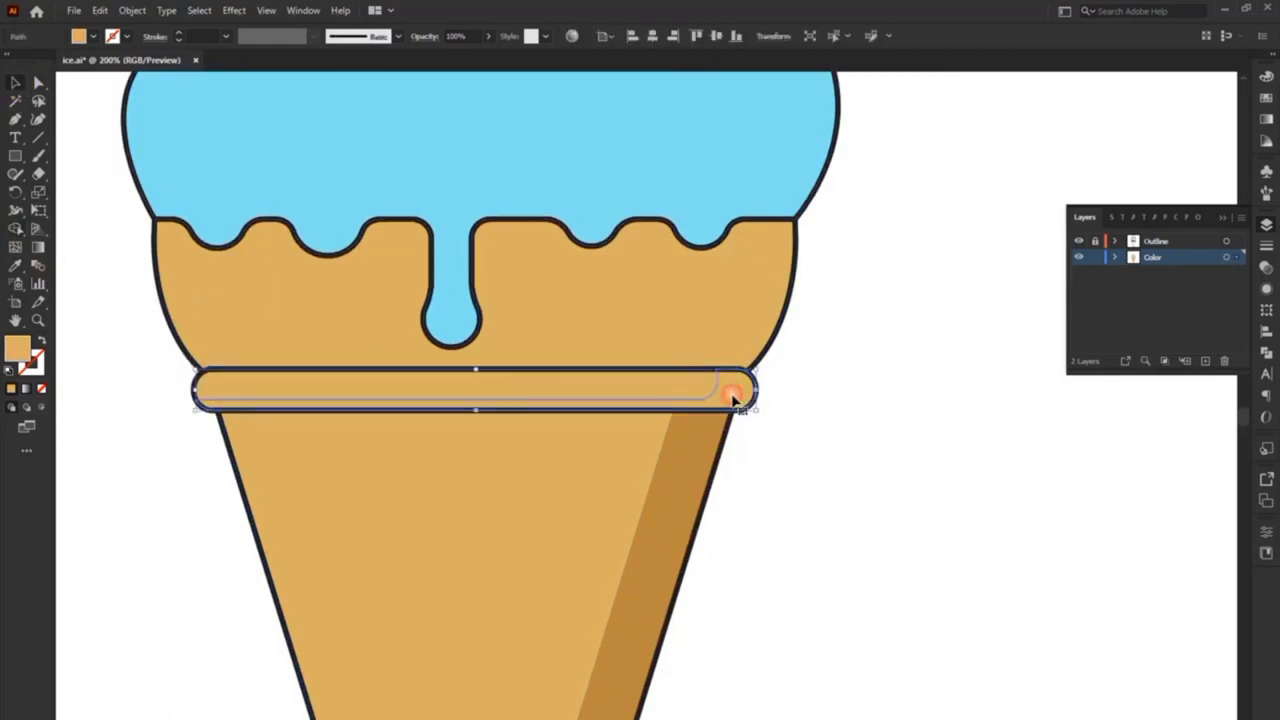
click(15, 265)
click(674, 474)
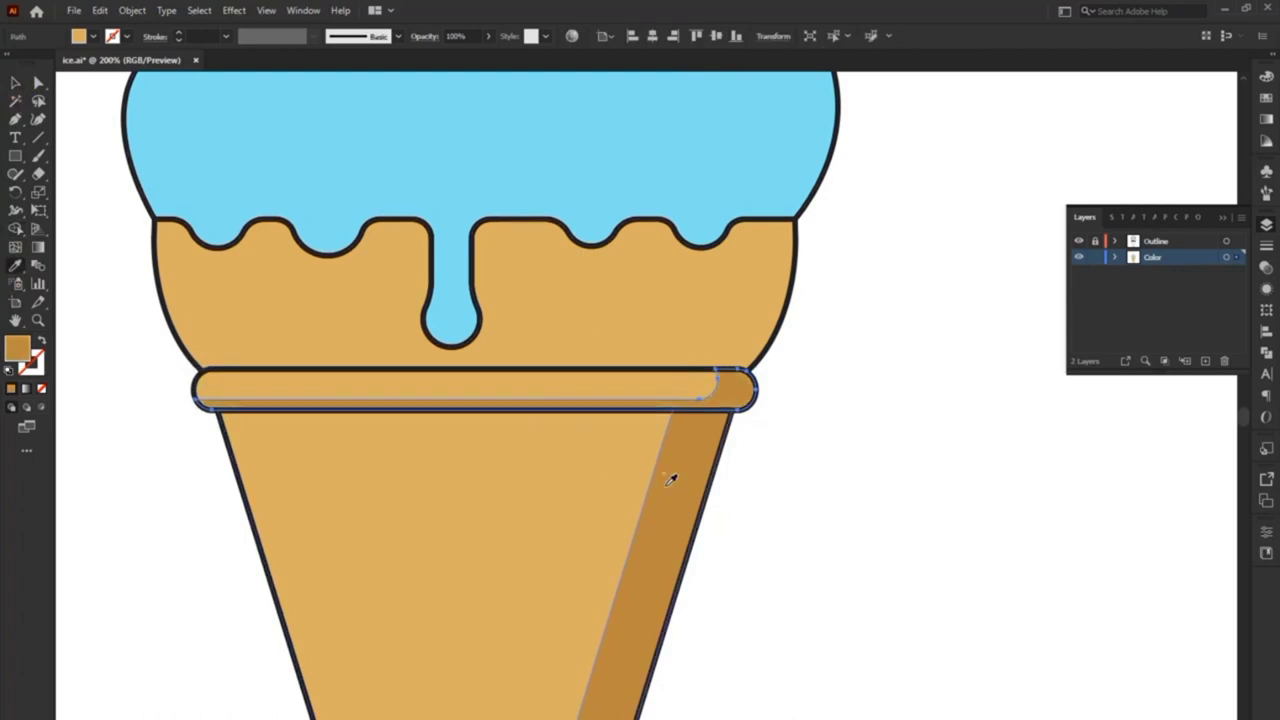
click(15, 84)
Offset an upper cone copy, trim its overhang, and fill the right sliver darker brown.
click(366, 289)
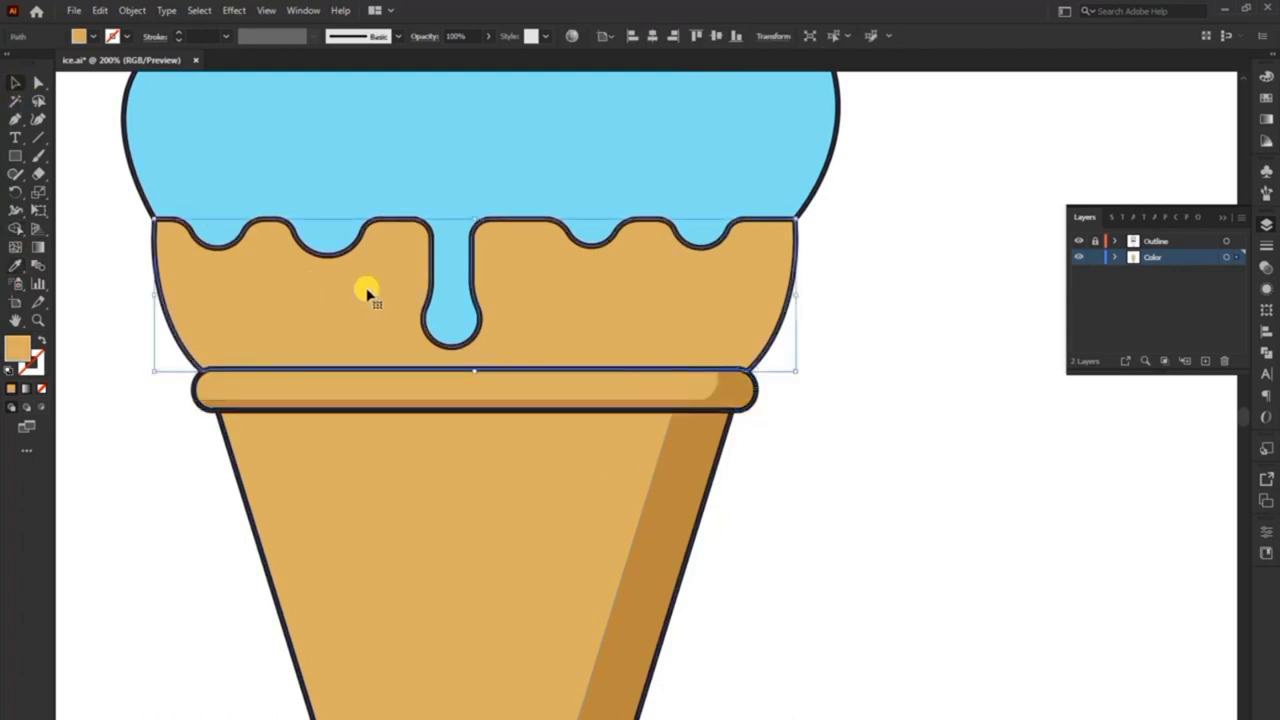
drag(366, 289, 310, 296)
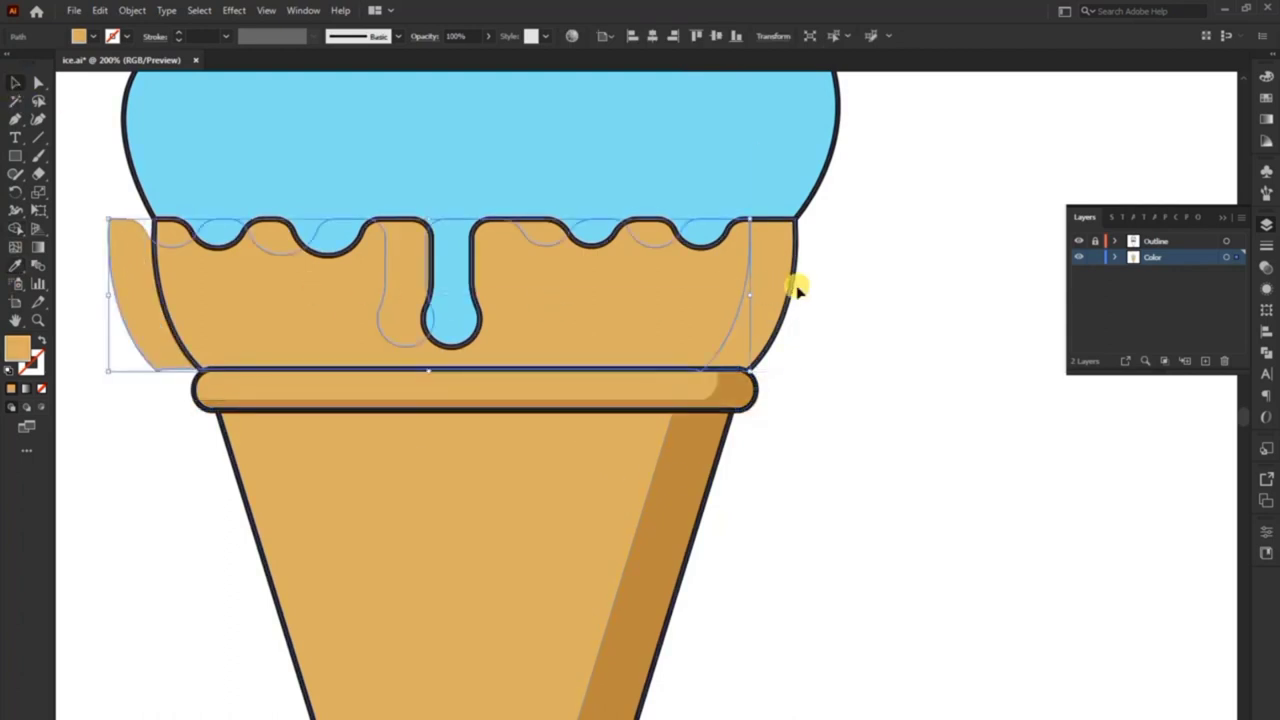
click(14, 226)
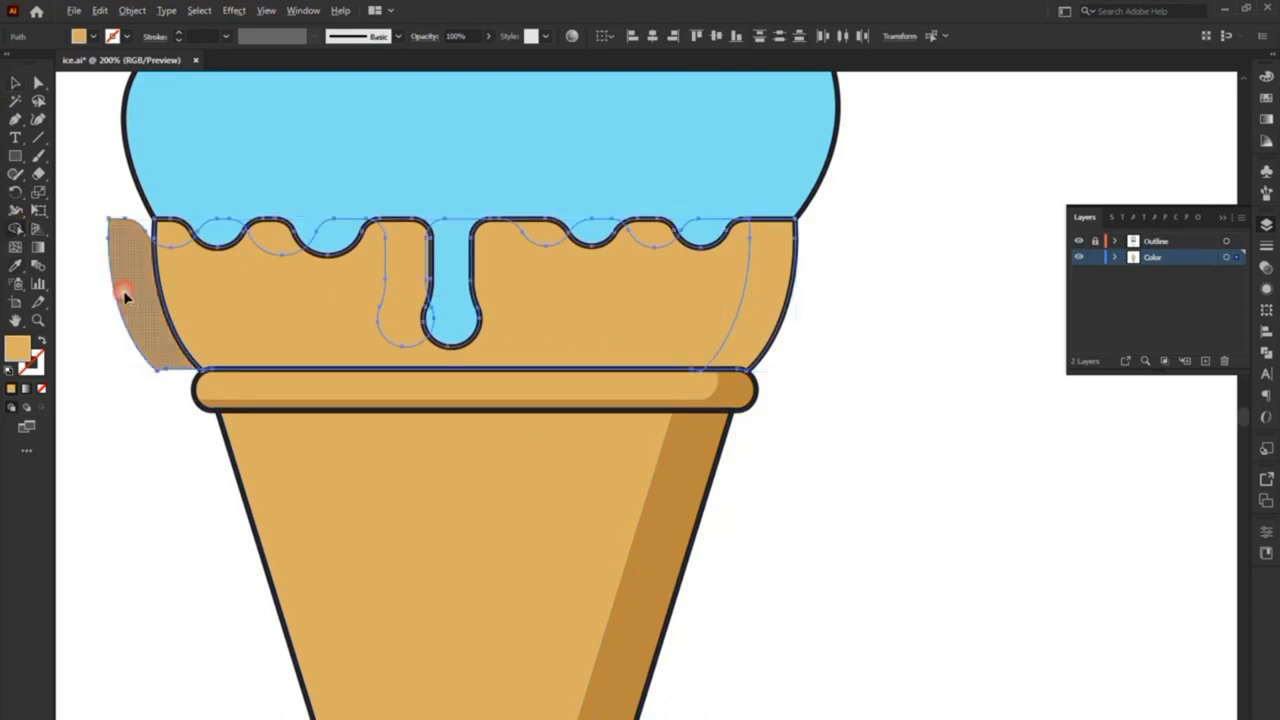
alt+click(123, 290)
click(281, 296)
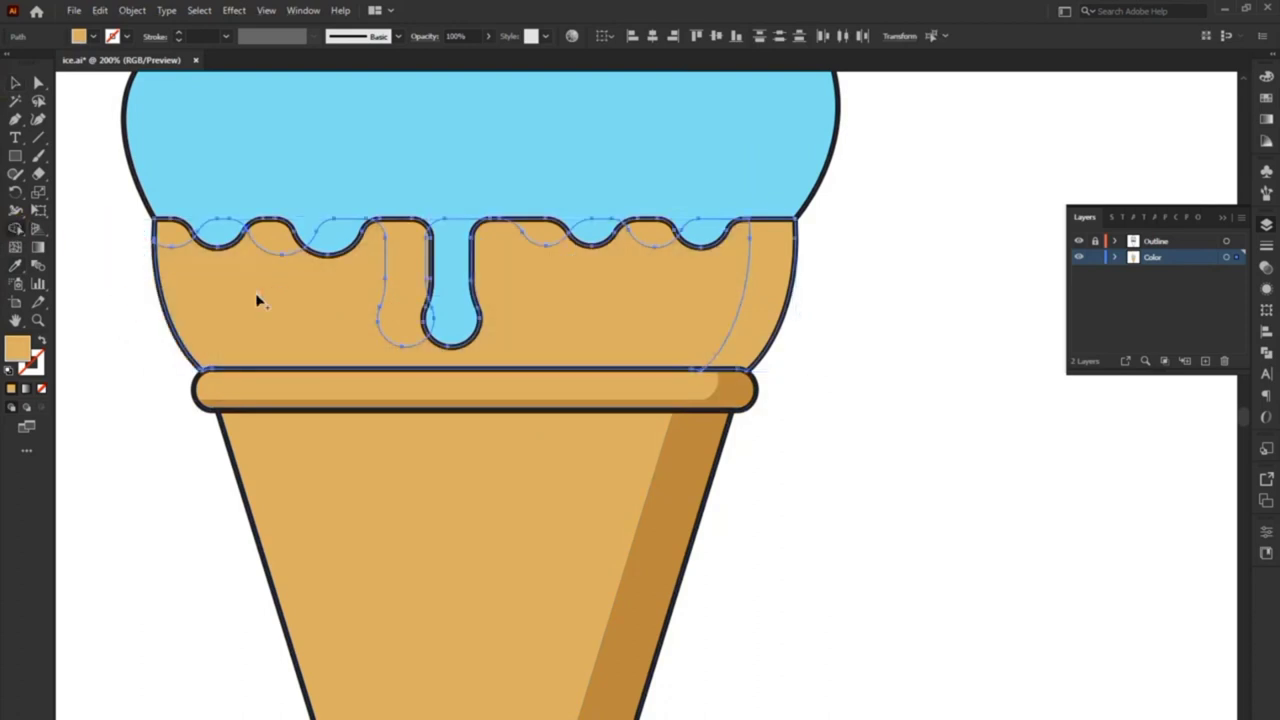
click(14, 80)
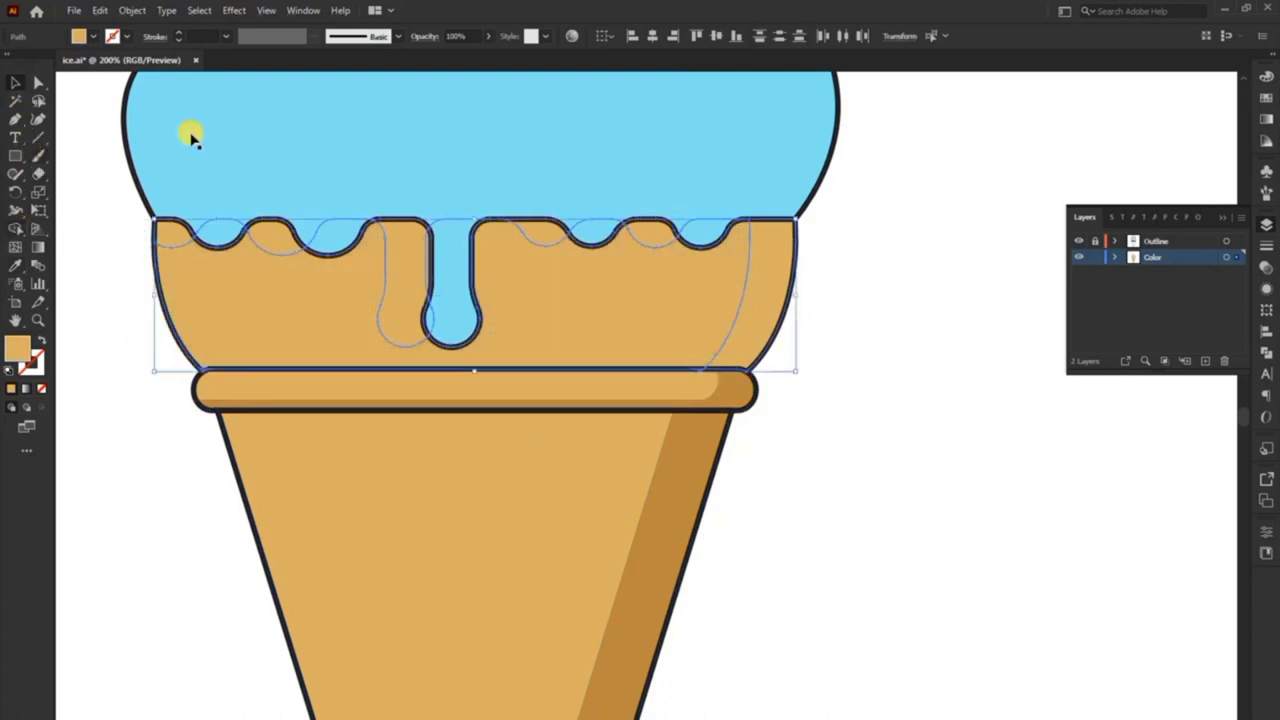
click(840, 320)
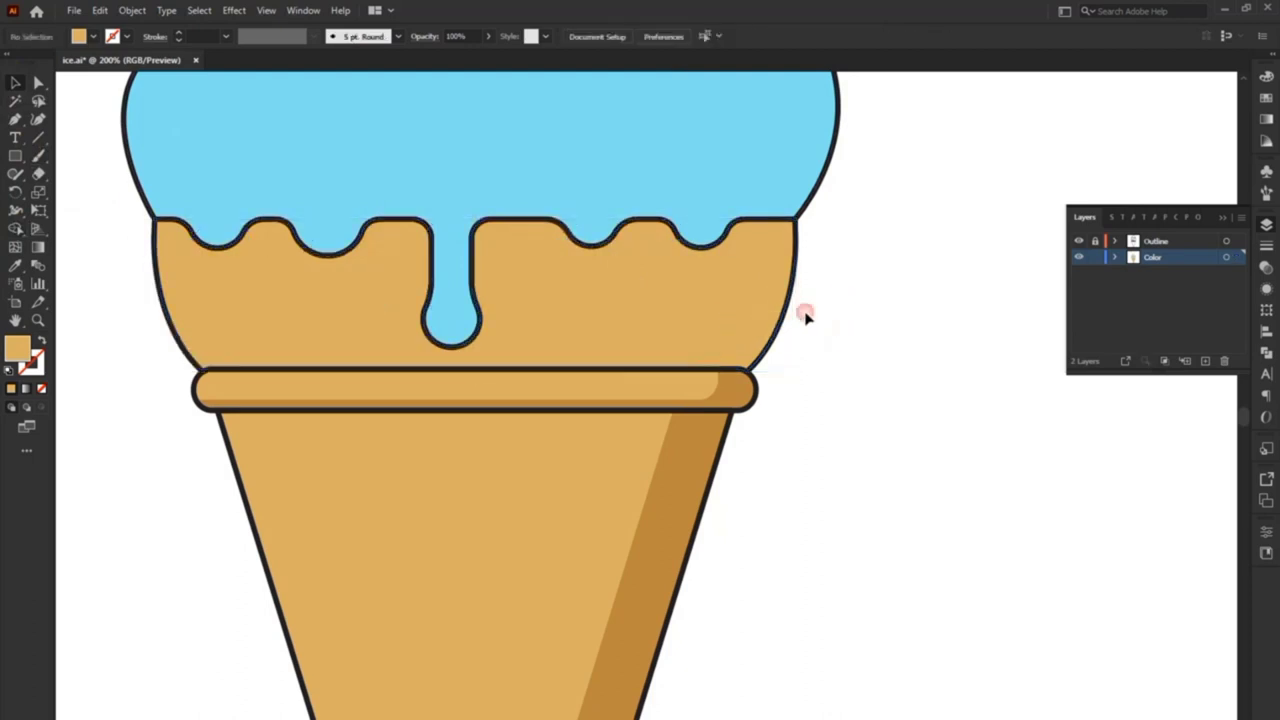
click(790, 316)
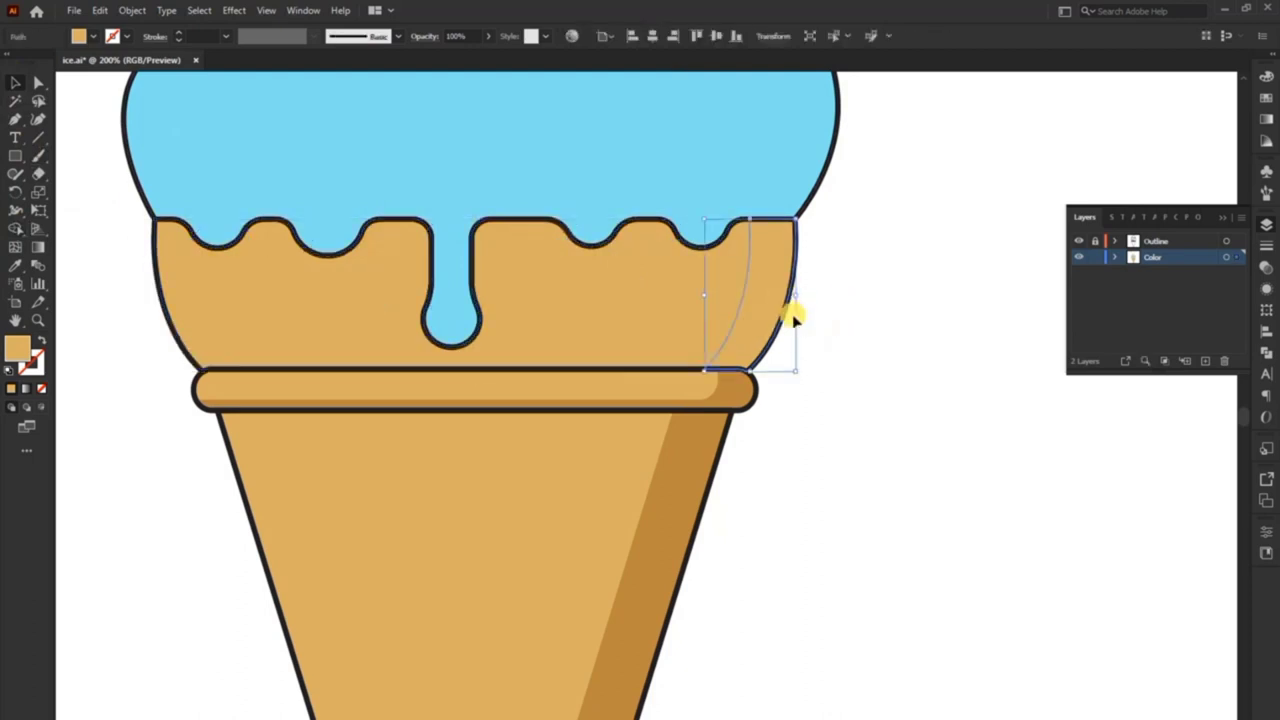
click(16, 266)
click(705, 486)
click(680, 490)
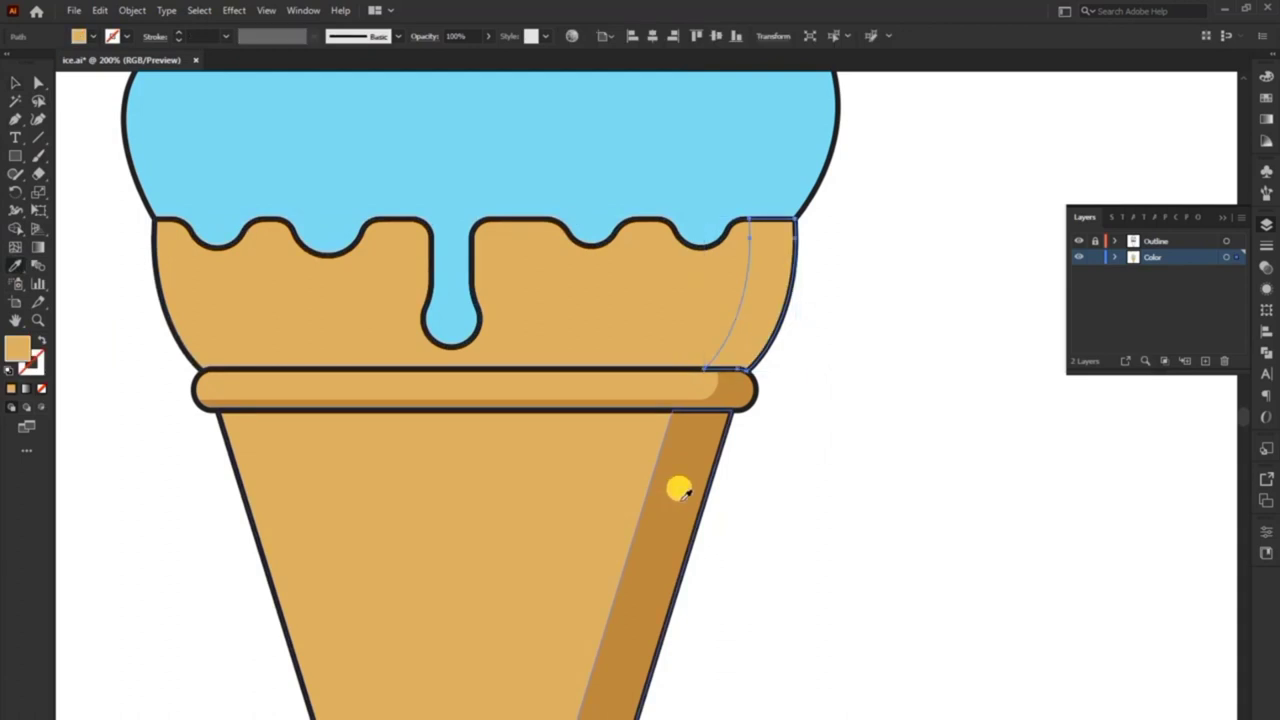
click(14, 80)
Zoom in on the blue scoop, briefly entering and leaving isolation mode.
click(873, 480)
scroll(873, 480, down, 1)
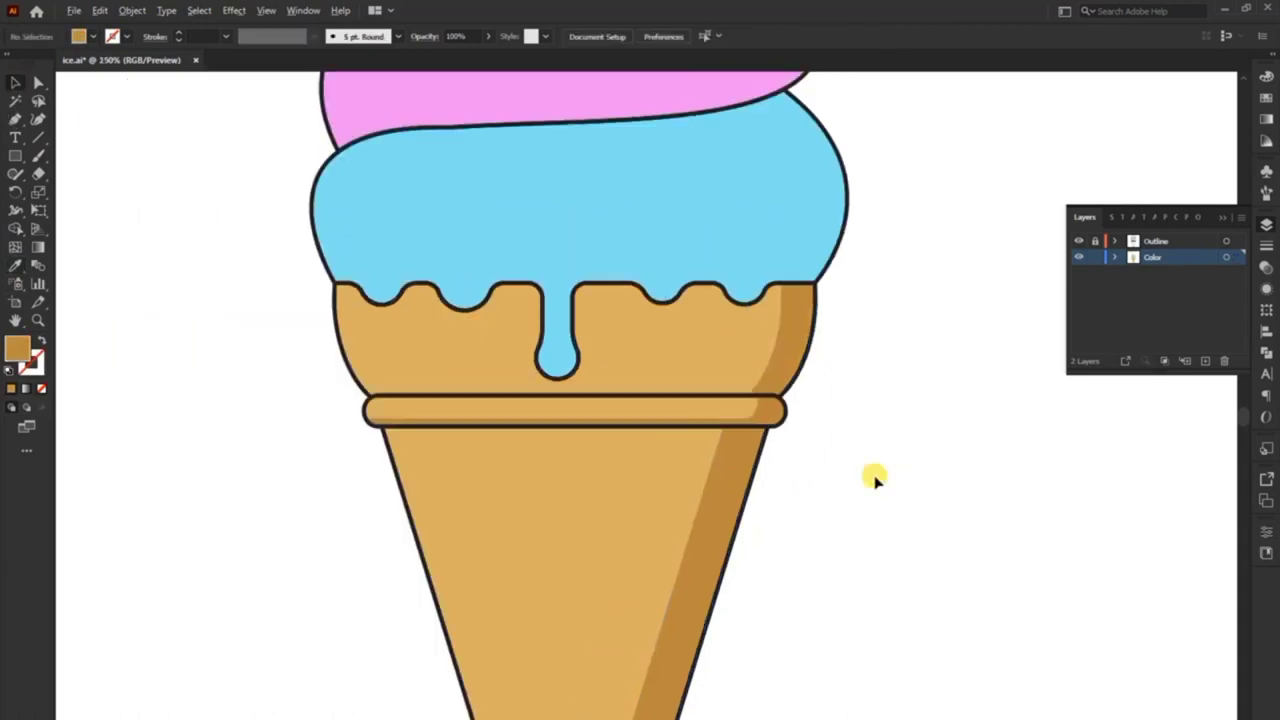
scroll(873, 480, up, 3)
scroll(917, 586, up, 1)
double_click(836, 443)
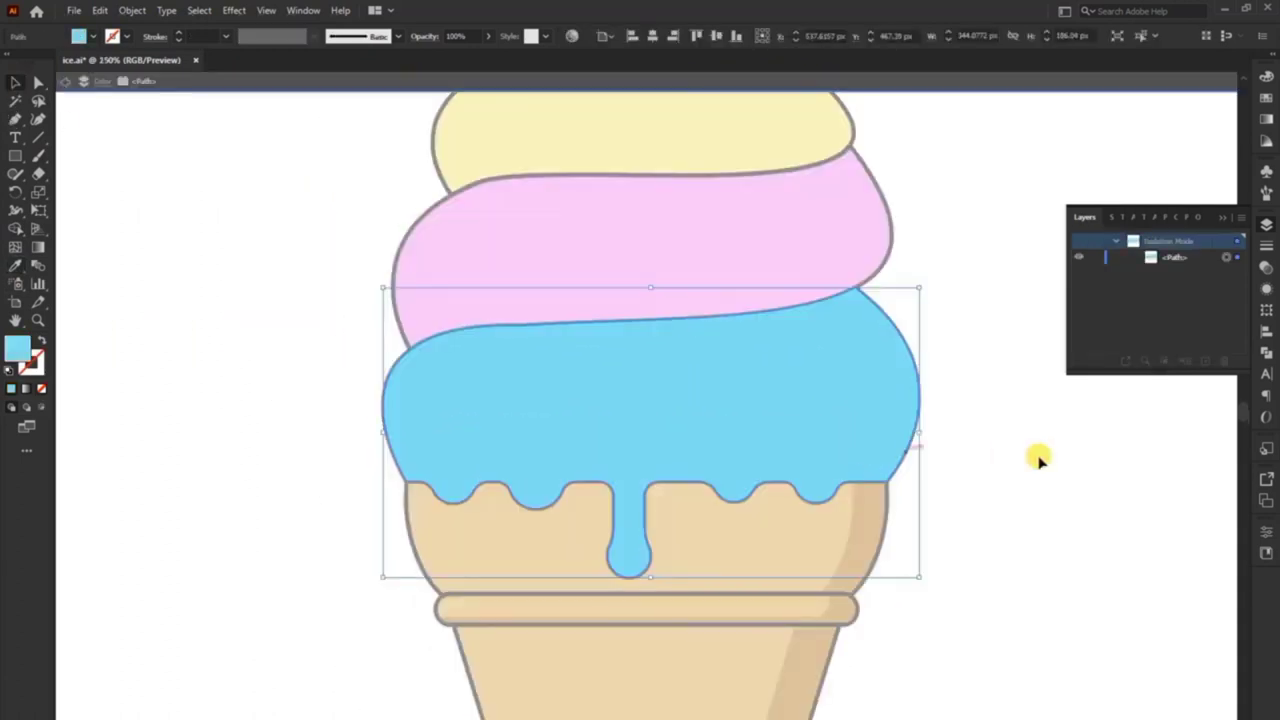
double_click(990, 458)
scroll(840, 440, up, 1)
Draw a curved shadow shape with the Pen over the blue scoop's right side.
key(p)
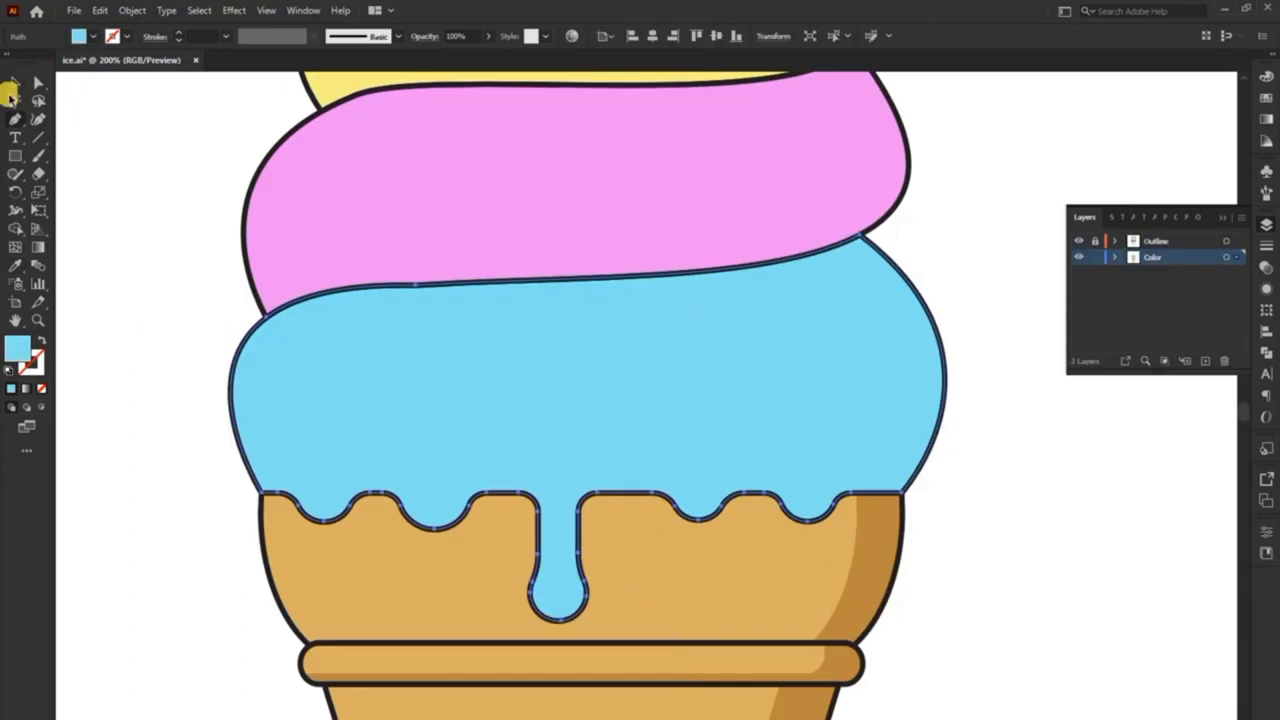
click(10, 86)
click(62, 140)
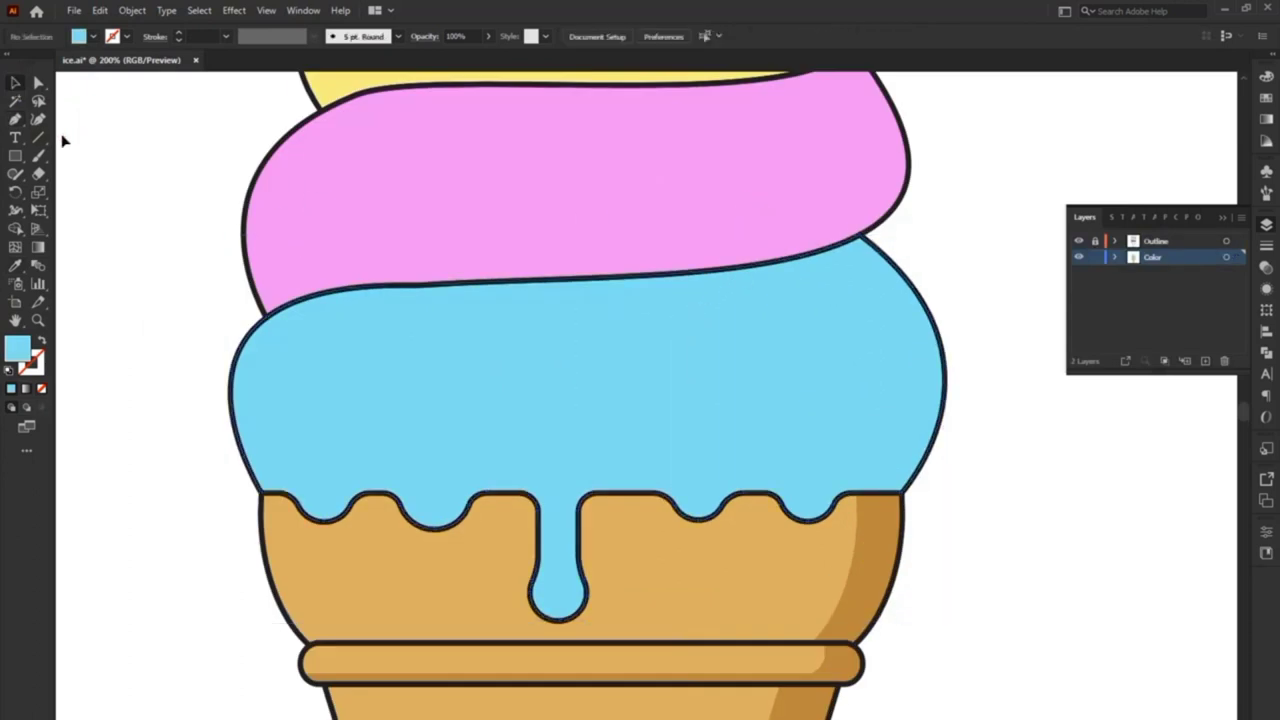
click(811, 237)
drag(680, 540, 495, 640)
click(1012, 518)
click(988, 284)
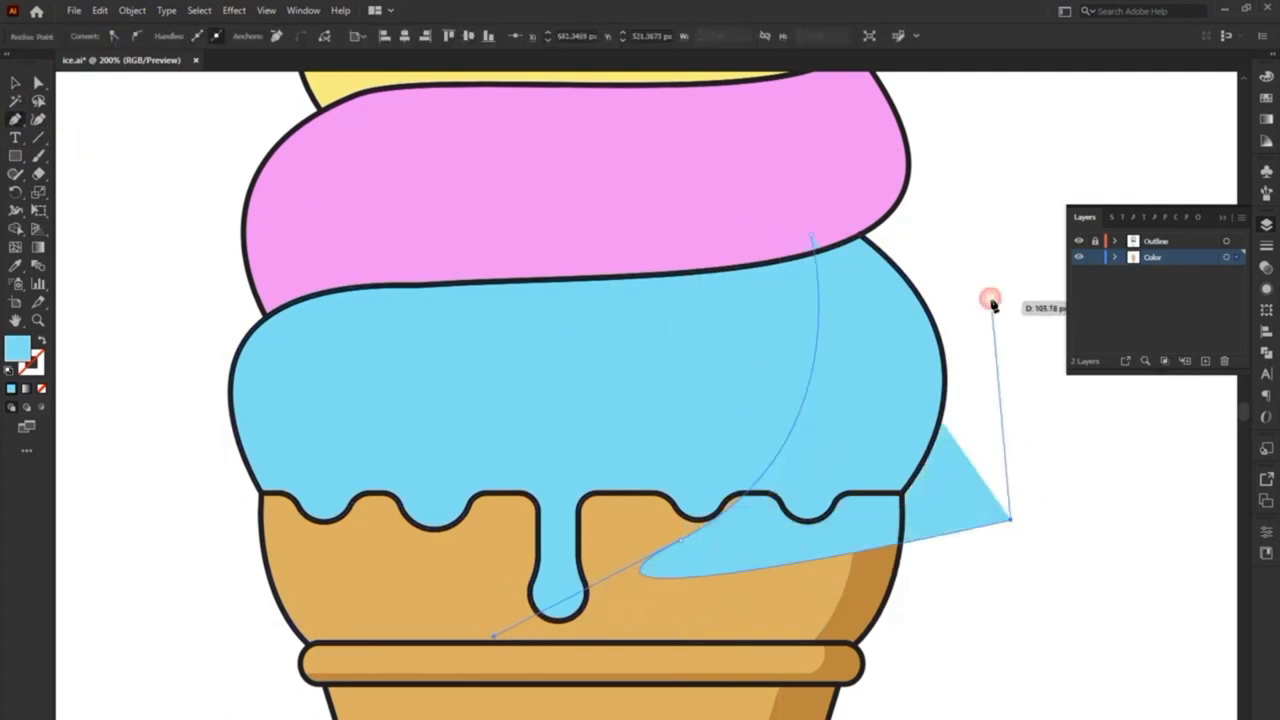
click(812, 236)
drag(812, 236, 777, 248)
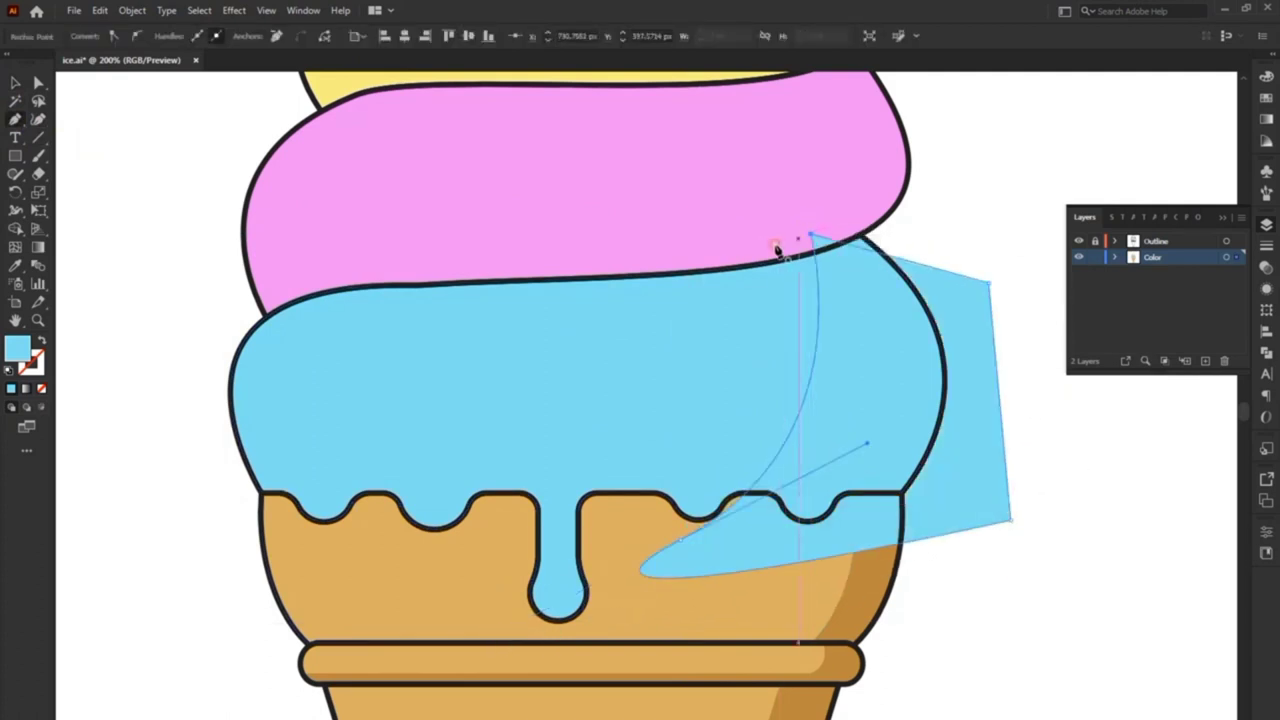
click(928, 229)
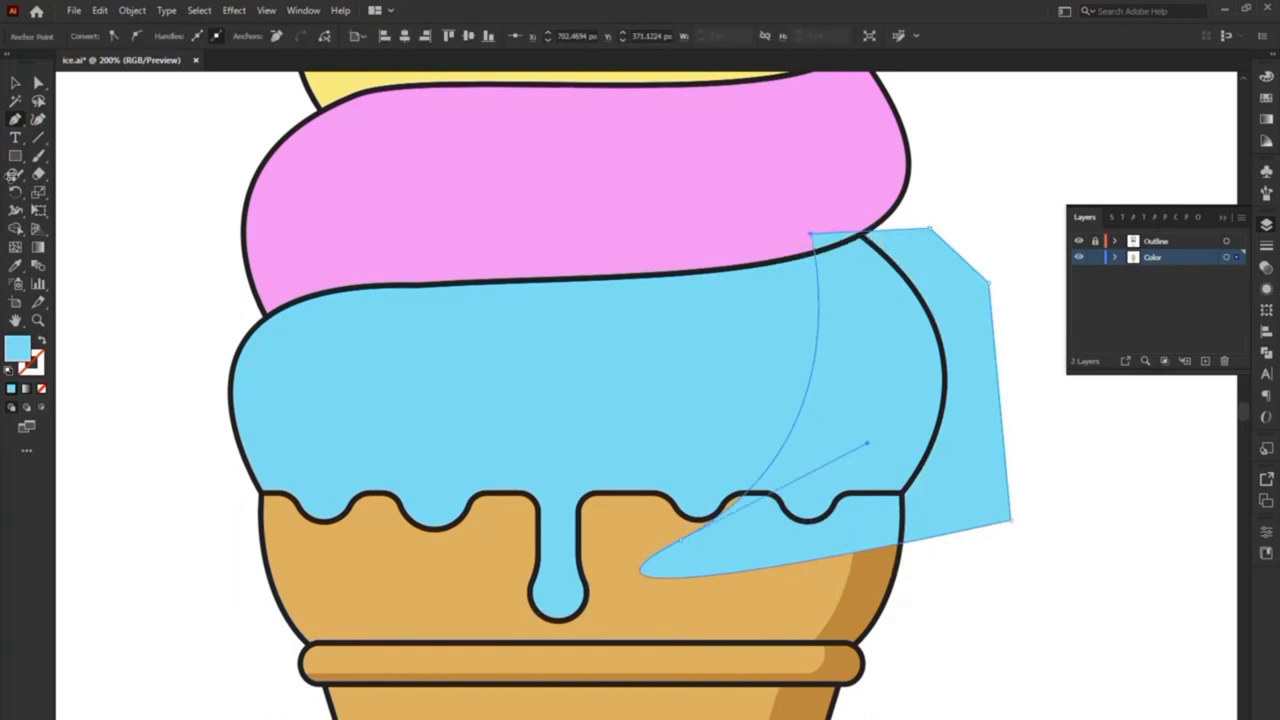
Trim the shadow shape to the blue scoop with Shape Builder.
click(12, 82)
shift+click(606, 423)
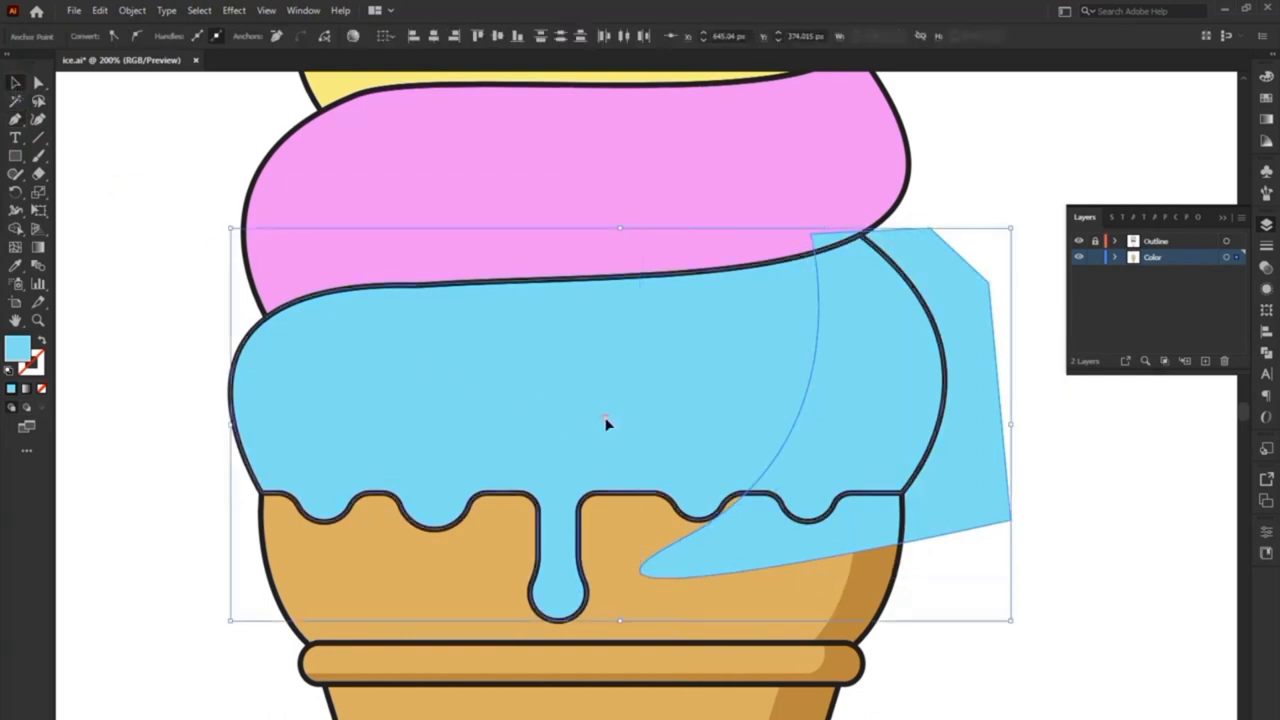
click(17, 233)
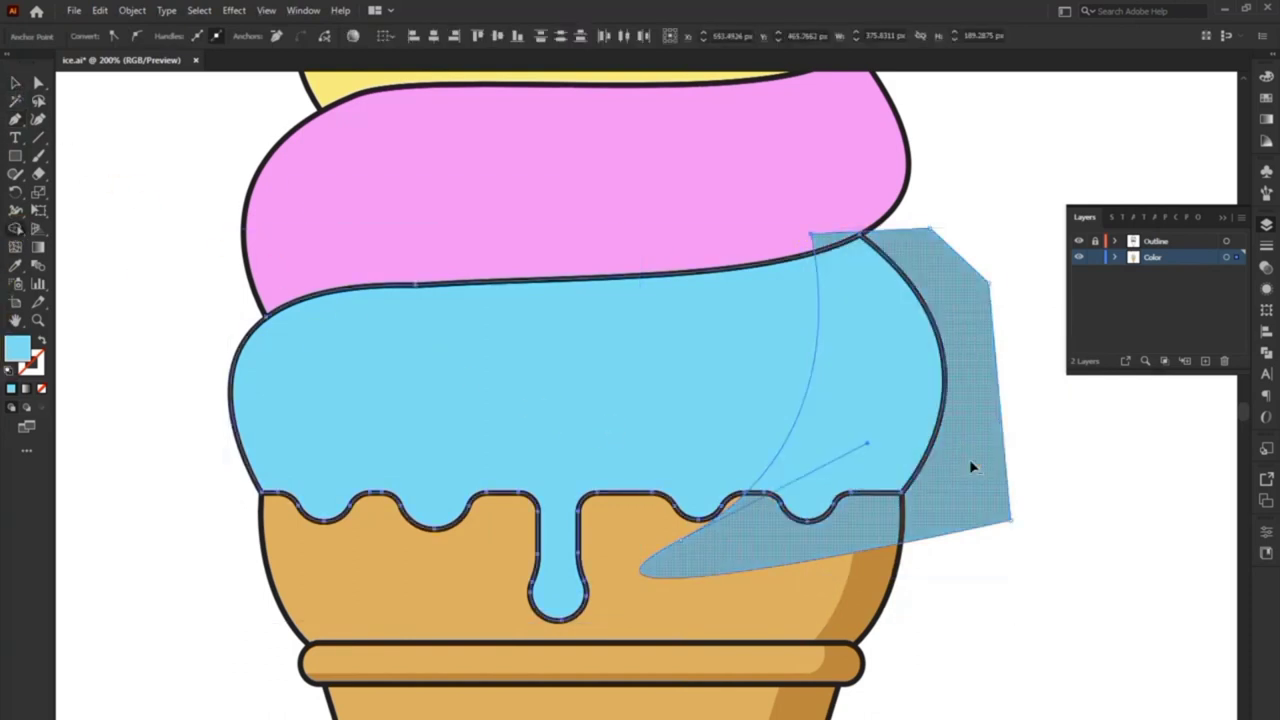
alt+click(969, 459)
click(12, 80)
click(154, 200)
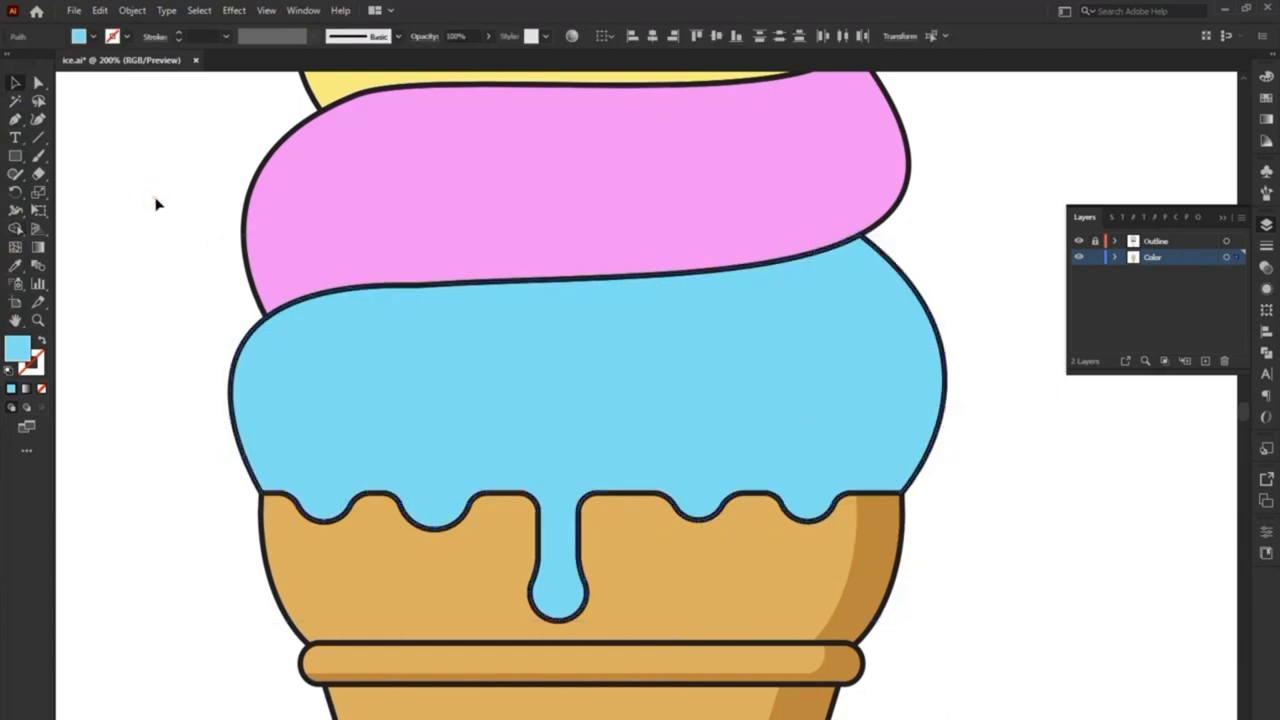
Fill the crescent piece on the scoop's right with a darker blue.
click(846, 330)
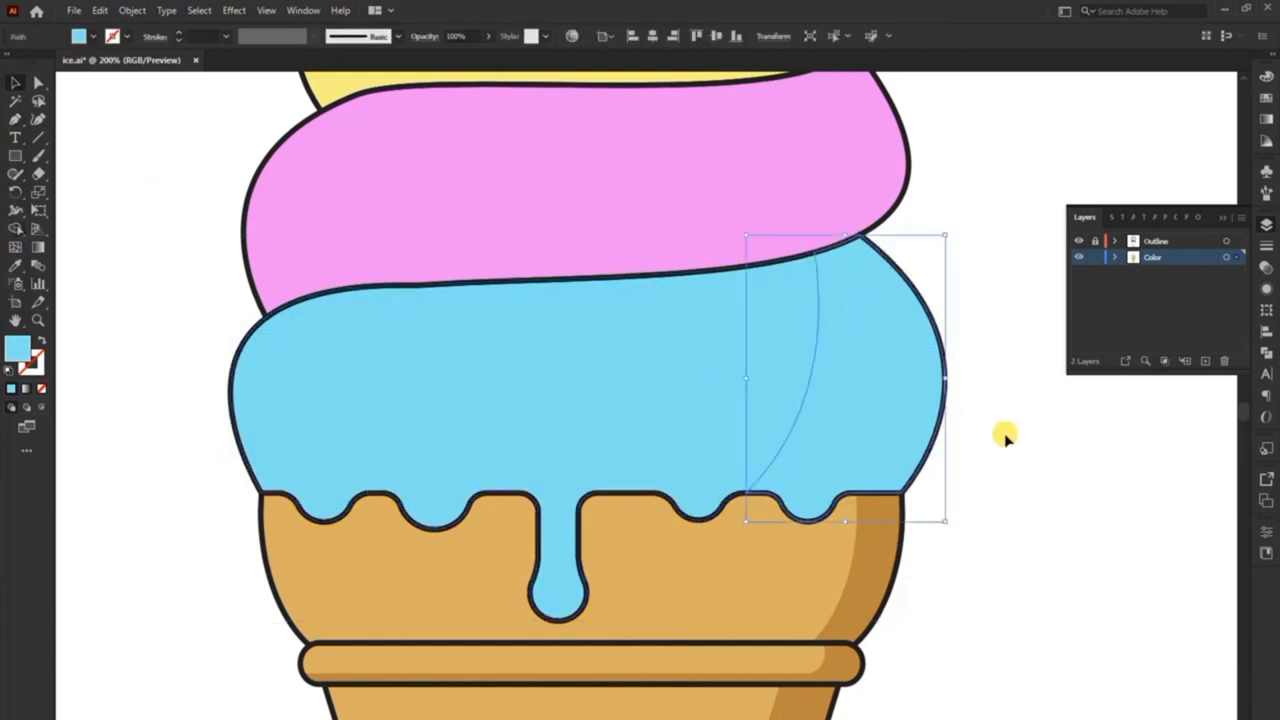
double_click(18, 348)
click(534, 318)
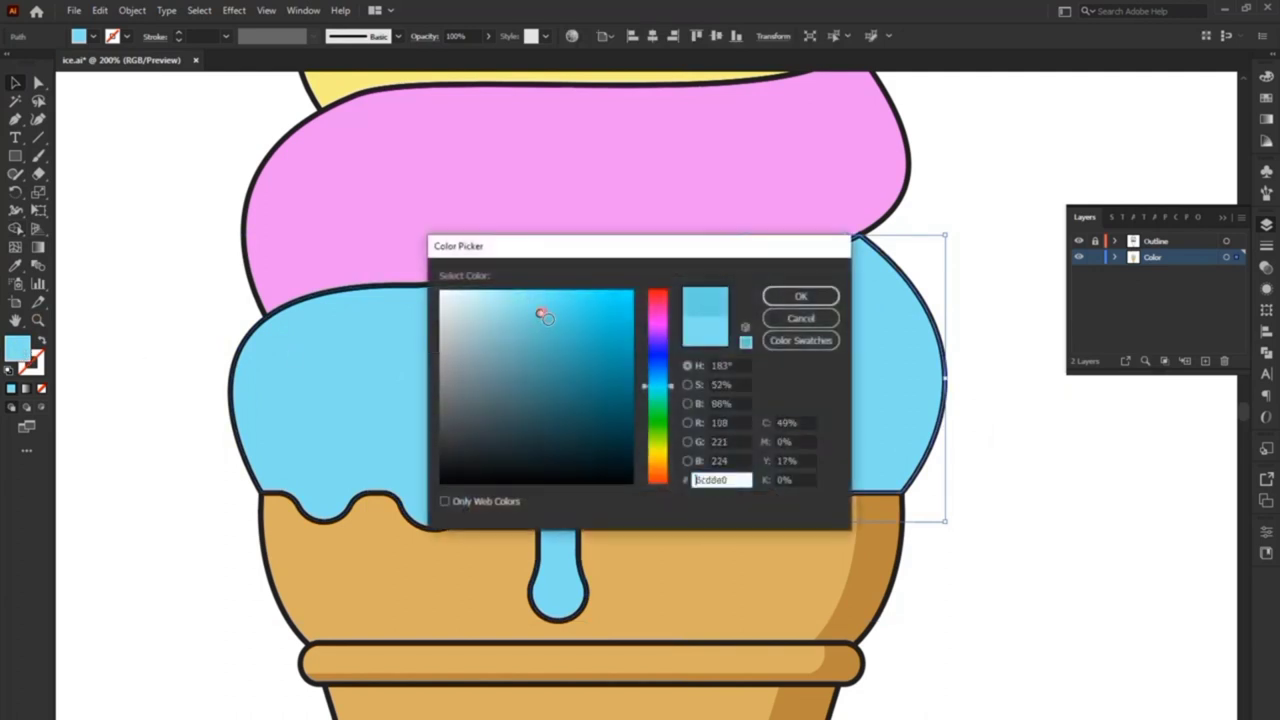
click(547, 330)
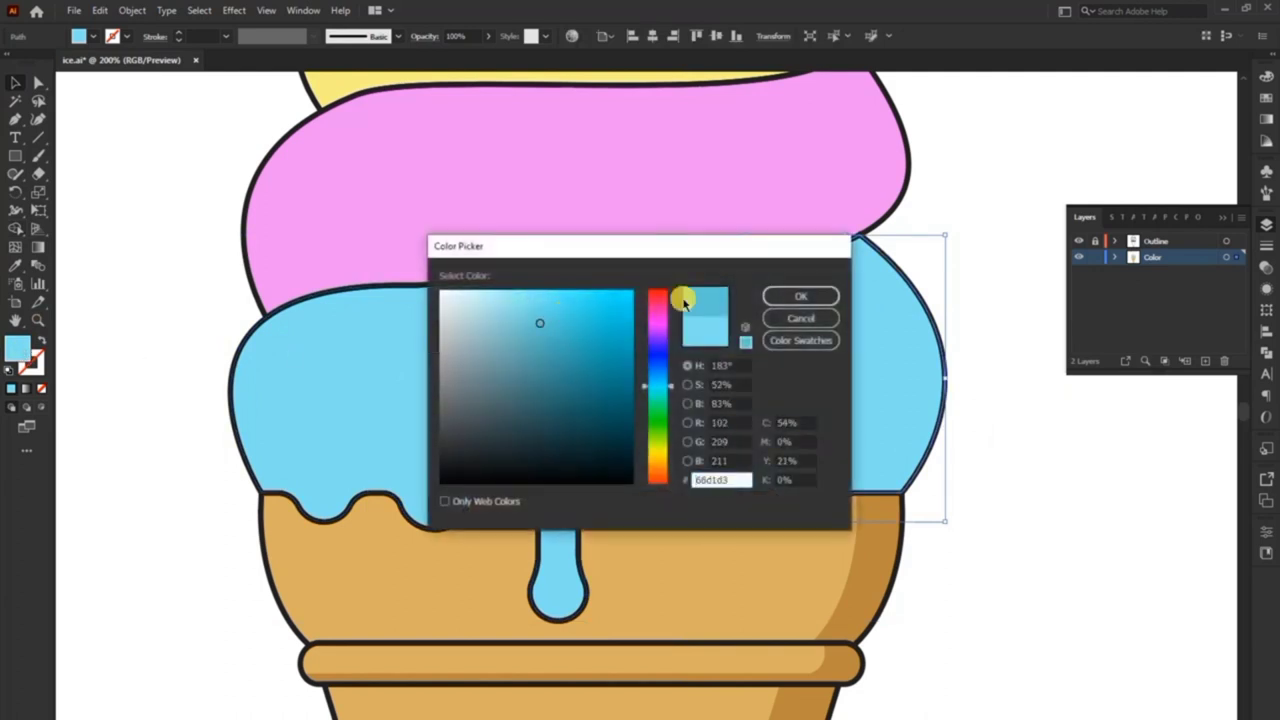
click(800, 296)
click(955, 262)
Offset a copy of the pink scoop up-left and trim off its overhang.
drag(949, 266, 968, 451)
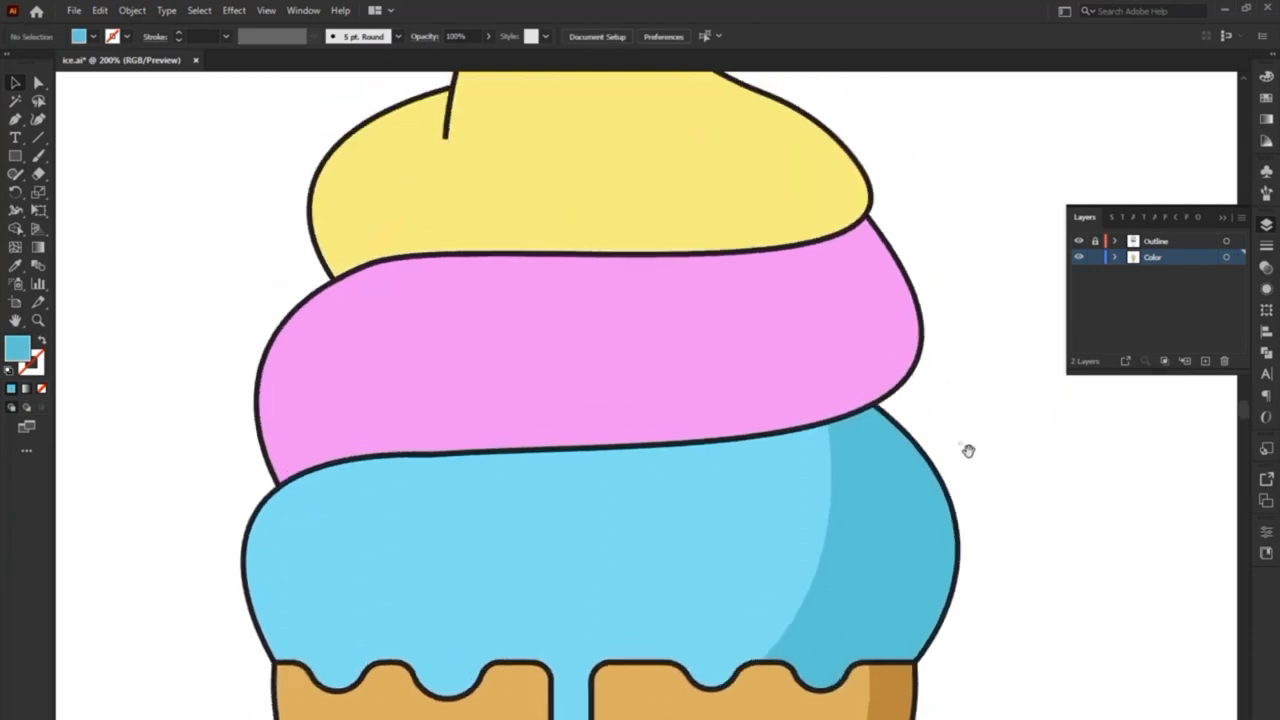
drag(760, 391, 706, 380)
click(15, 228)
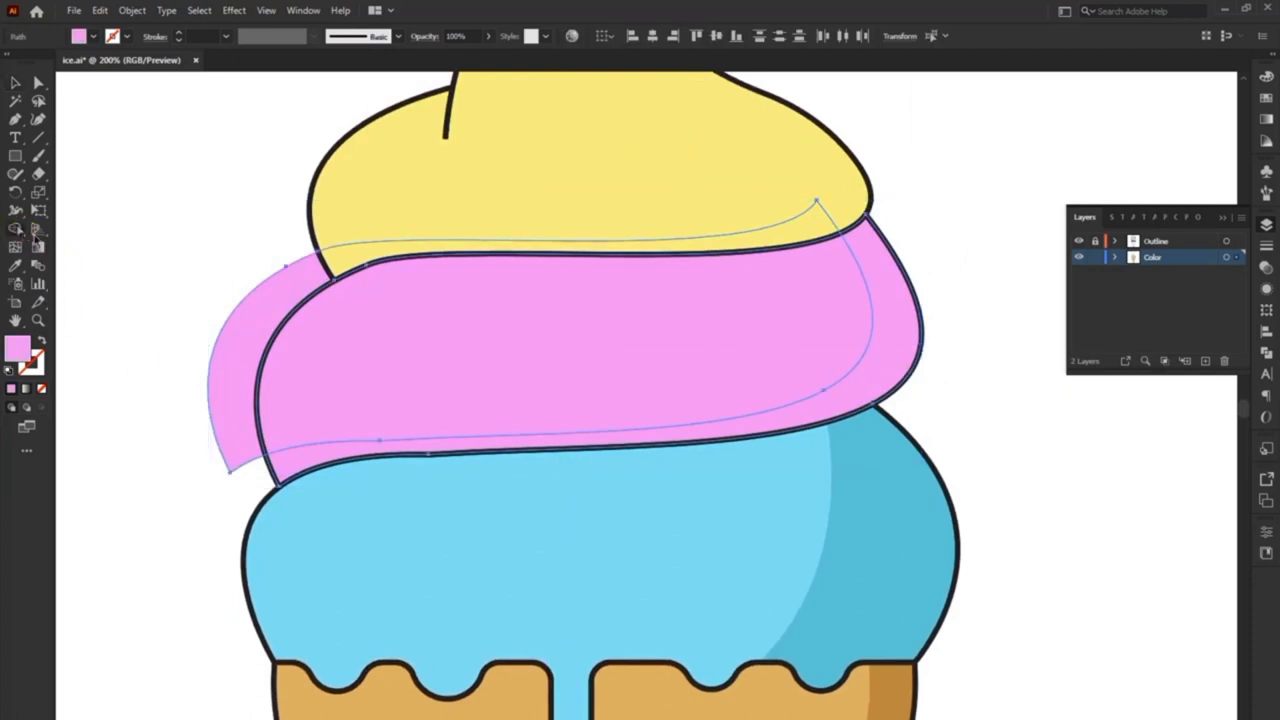
alt+click(245, 318)
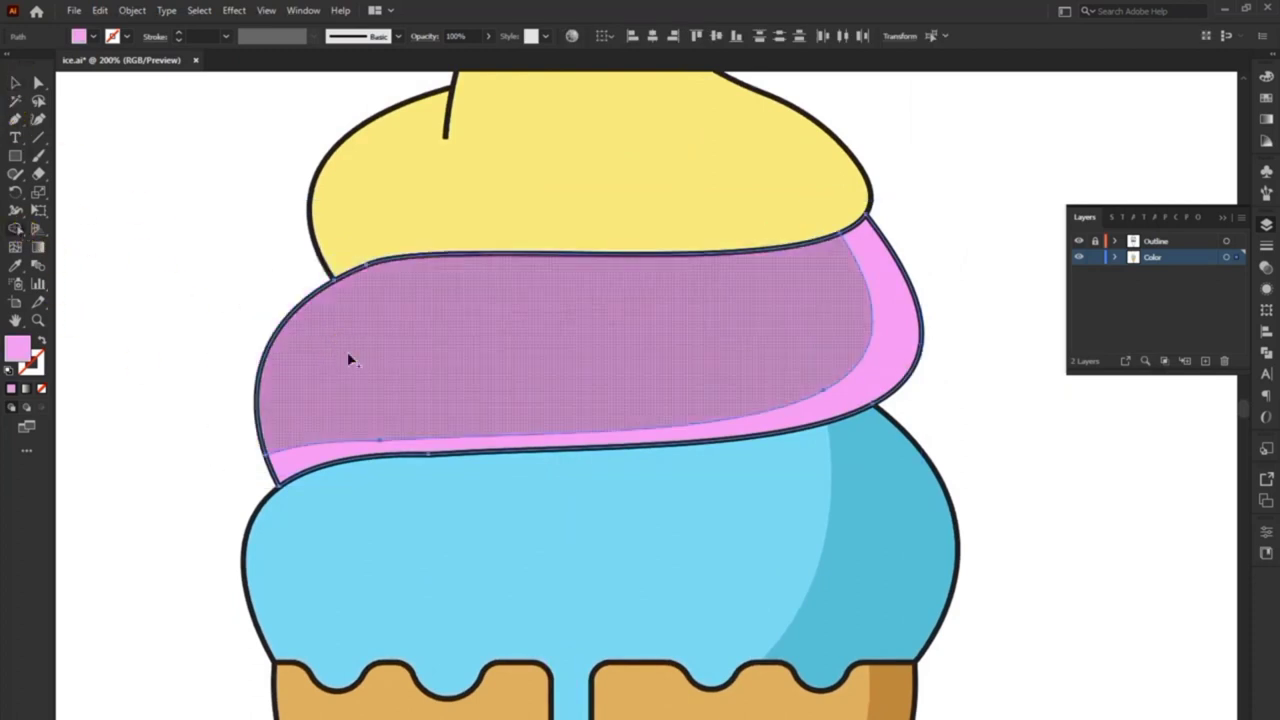
key(v)
click(687, 333)
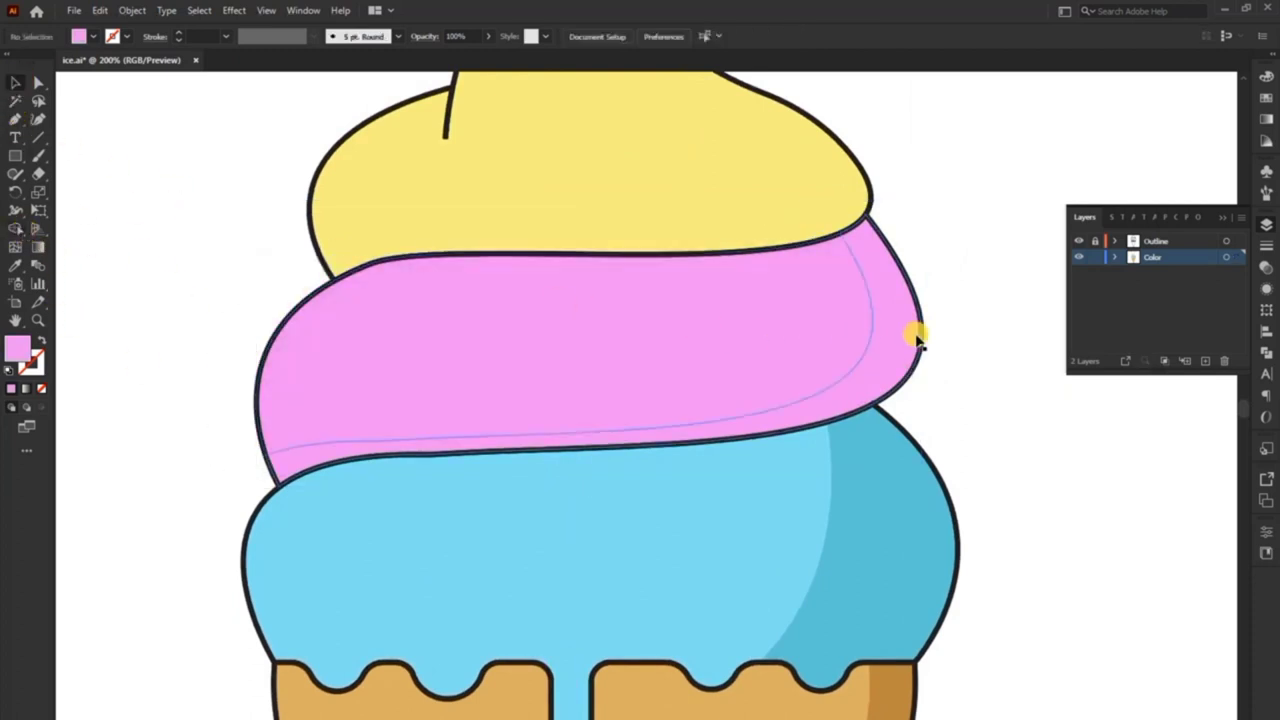
Give the pink scoop's shade a deeper pink fill (d466dd).
click(457, 363)
double_click(19, 348)
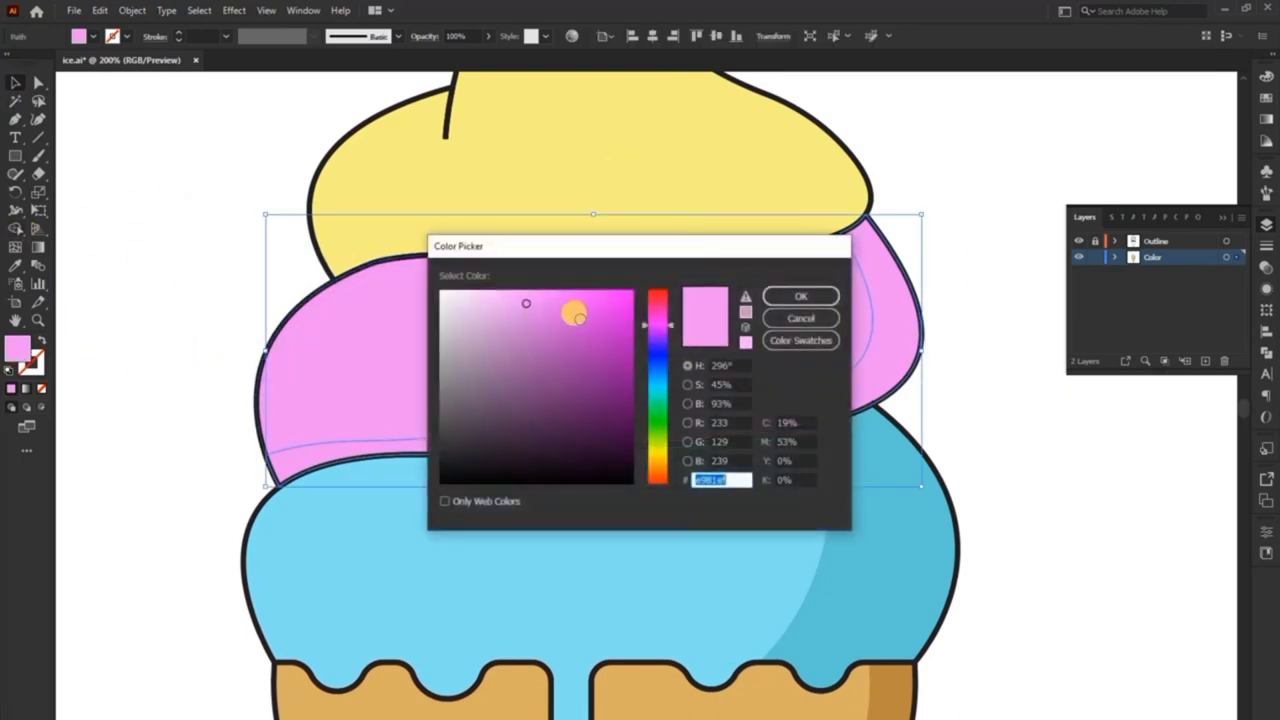
click(546, 317)
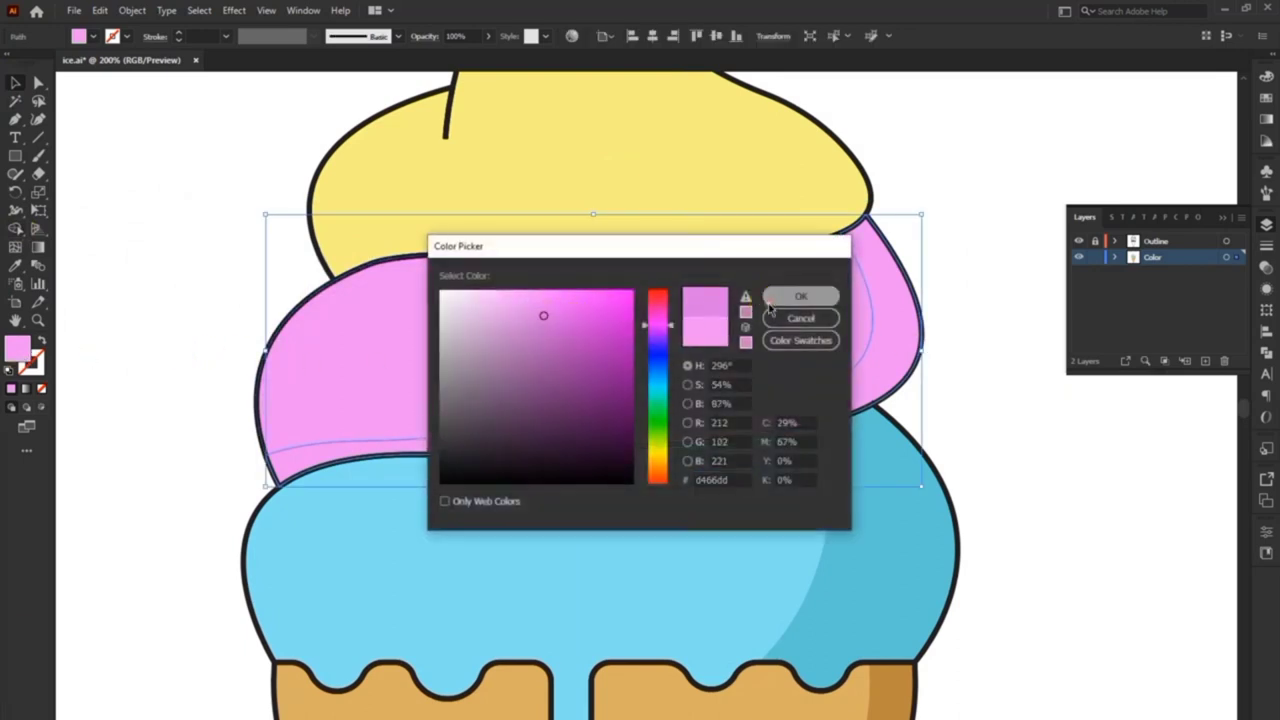
click(800, 296)
Offset a copy of the yellow fill up and left behind the swirl outline.
scroll(657, 457, up, 5)
click(897, 260)
mouse_move(750, 349)
mouse_down()
mouse_move(681, 335)
mouse_move(689, 360)
mouse_move(751, 354)
mouse_up()
click(740, 360)
Delete the yellow fill sticking out past the swirl outline with Shape Builder.
click(748, 390)
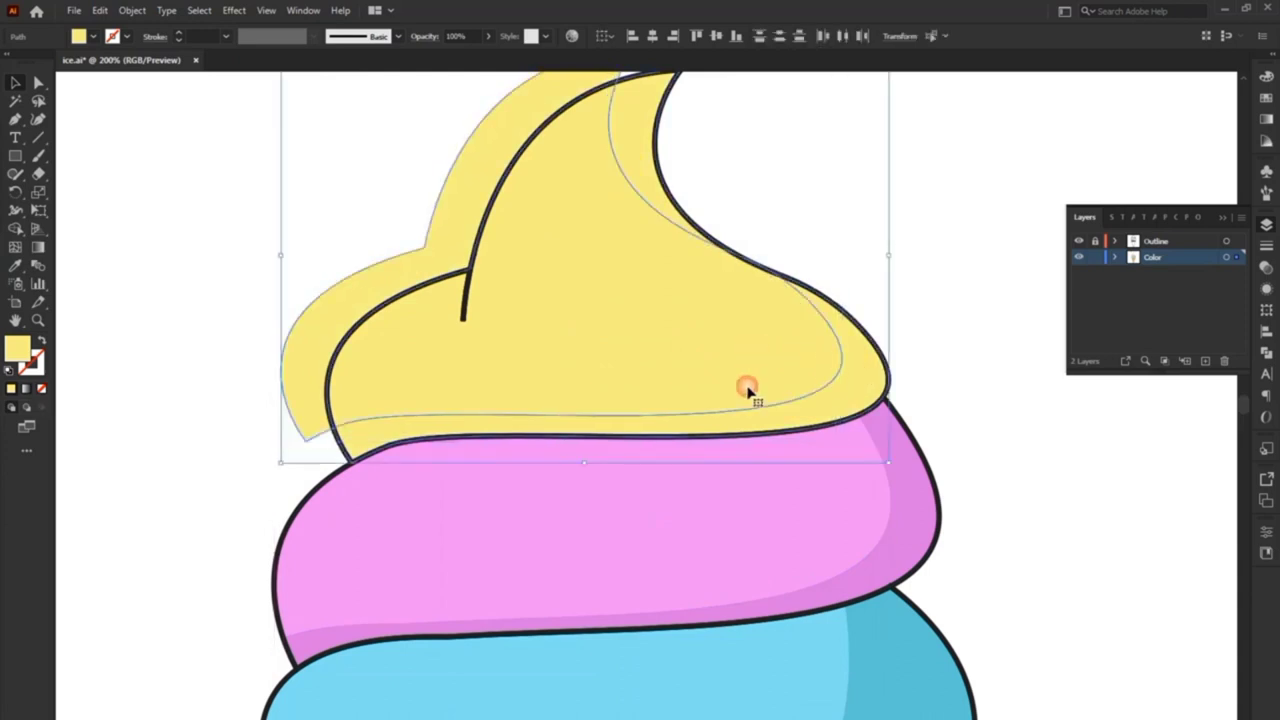
scroll(748, 390, up, 2)
scroll(534, 423, up, 2)
click(18, 230)
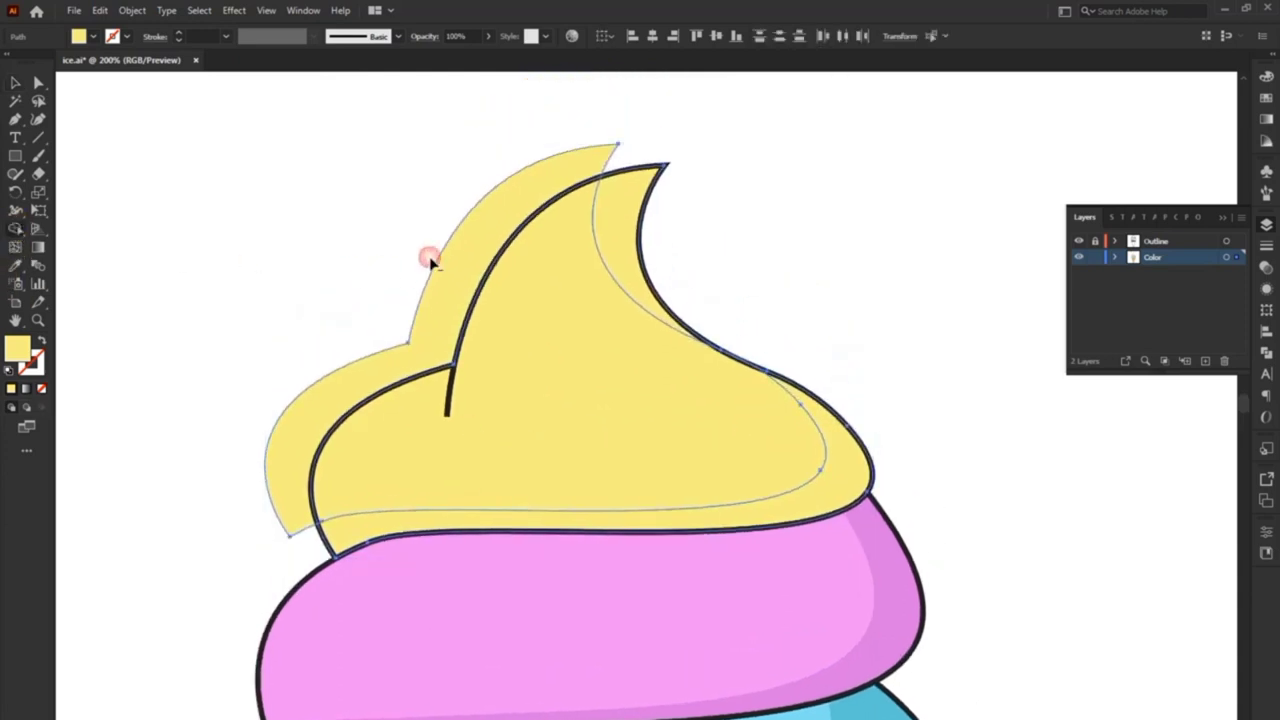
alt+click(500, 255)
click(66, 122)
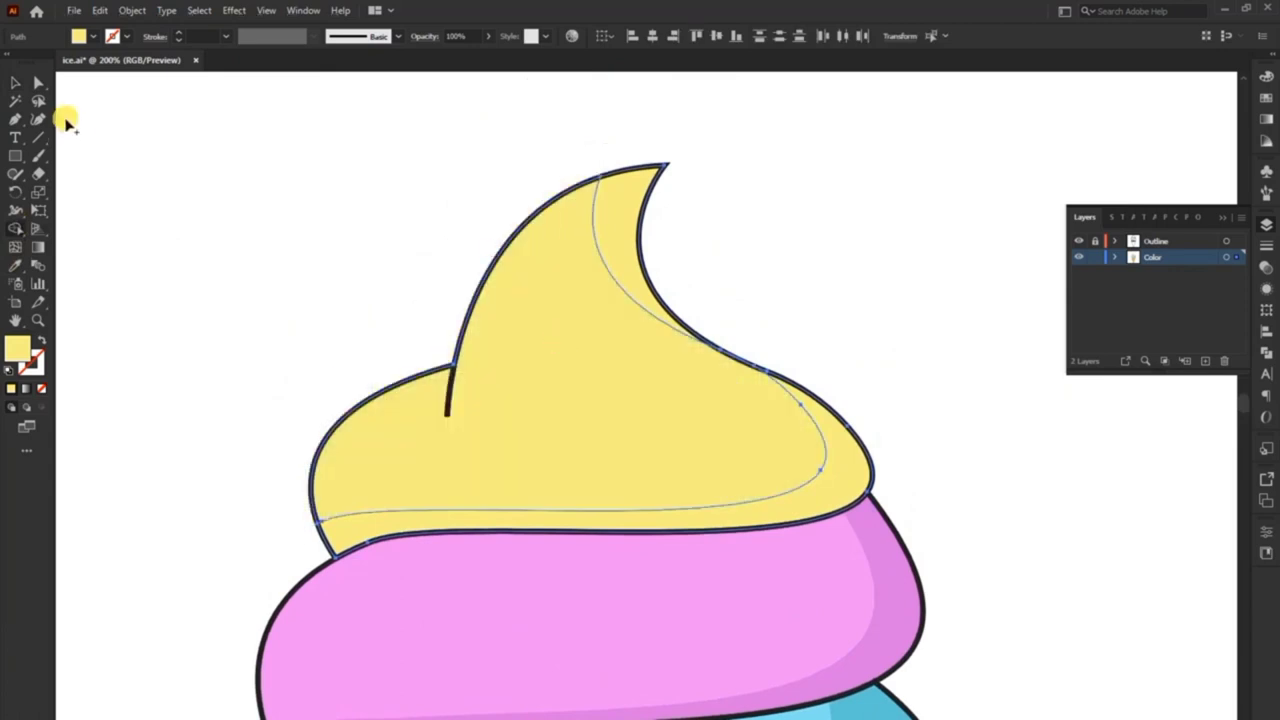
click(651, 234)
Fill the swirl's curl and lower shade pieces with darker yellow (e2de64).
click(623, 216)
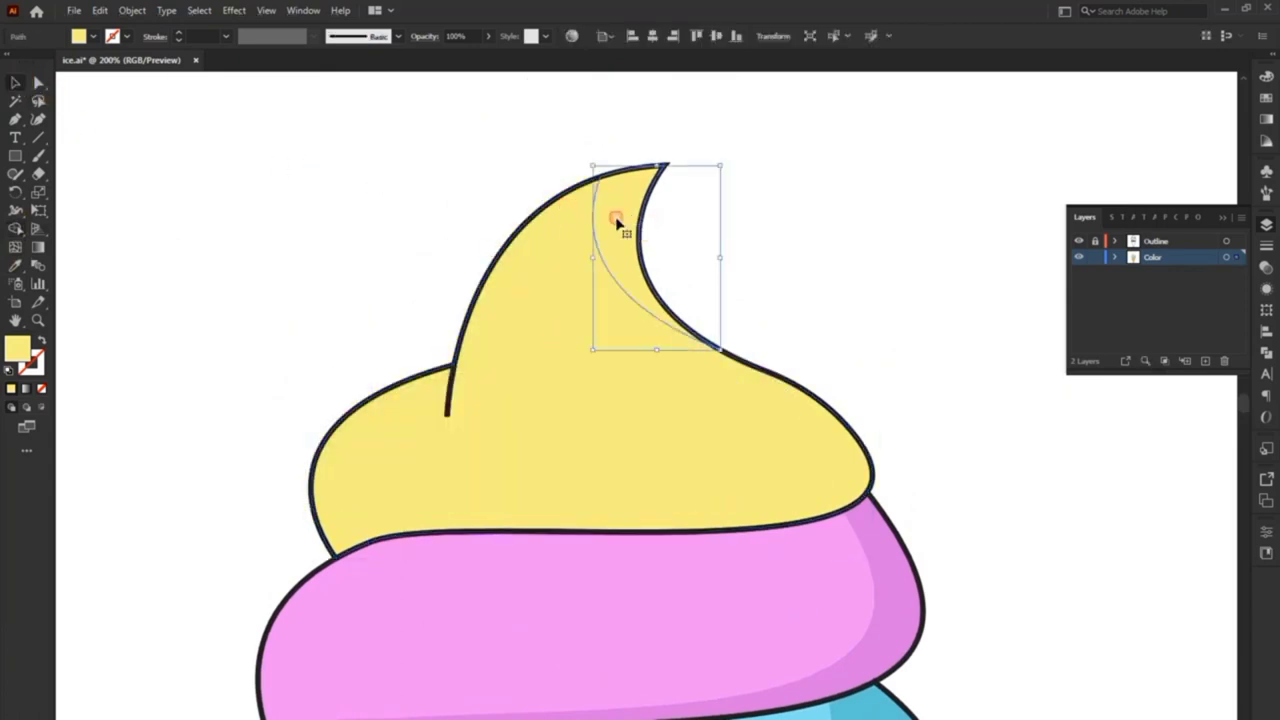
click(855, 472)
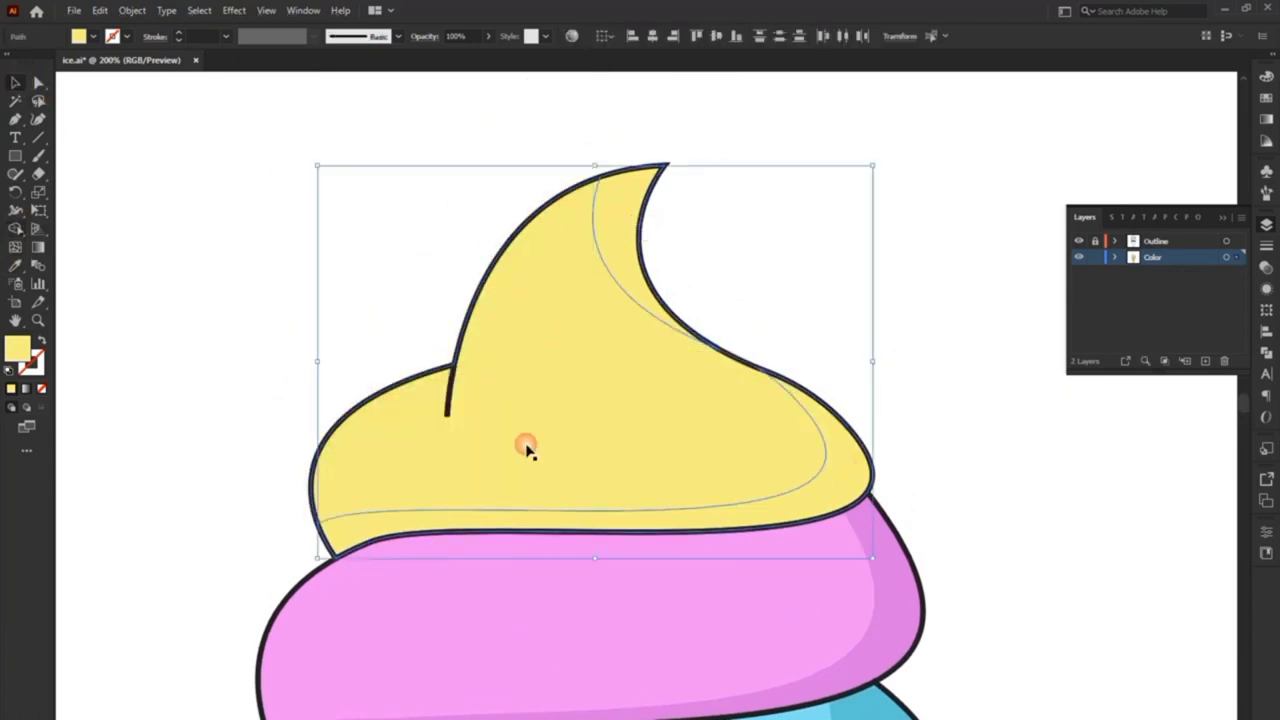
click(17, 352)
double_click(17, 350)
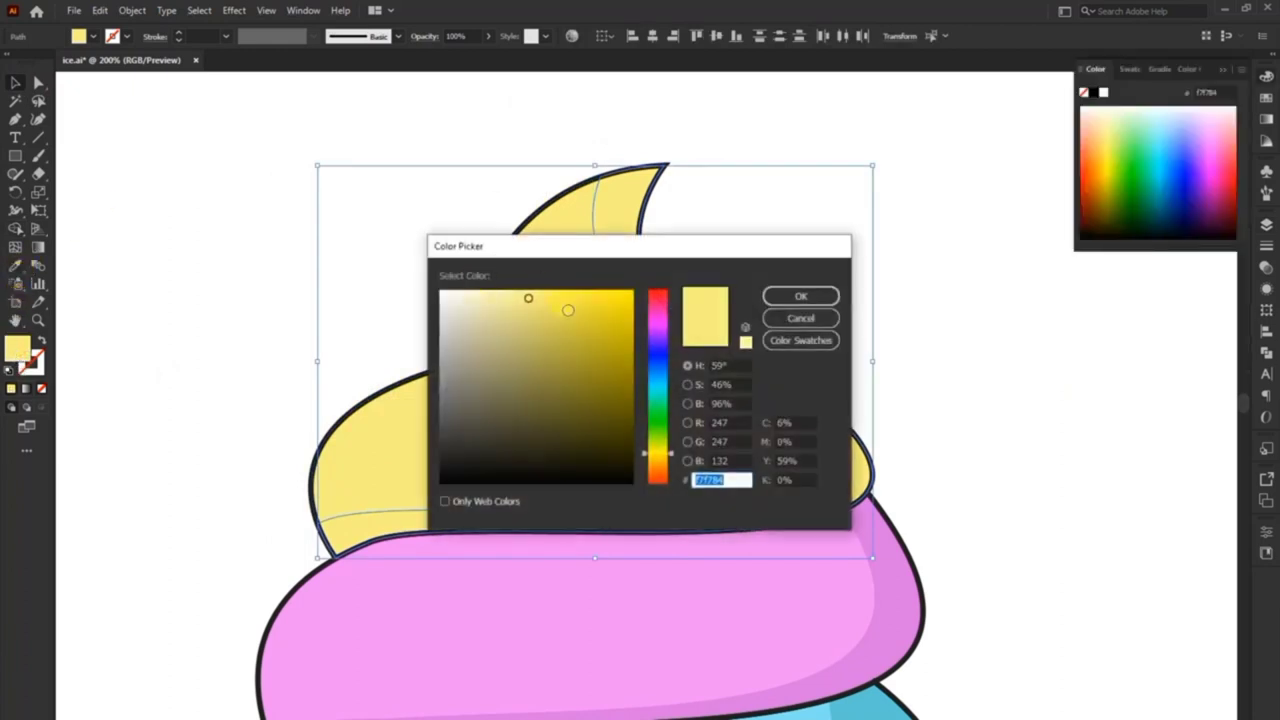
click(539, 310)
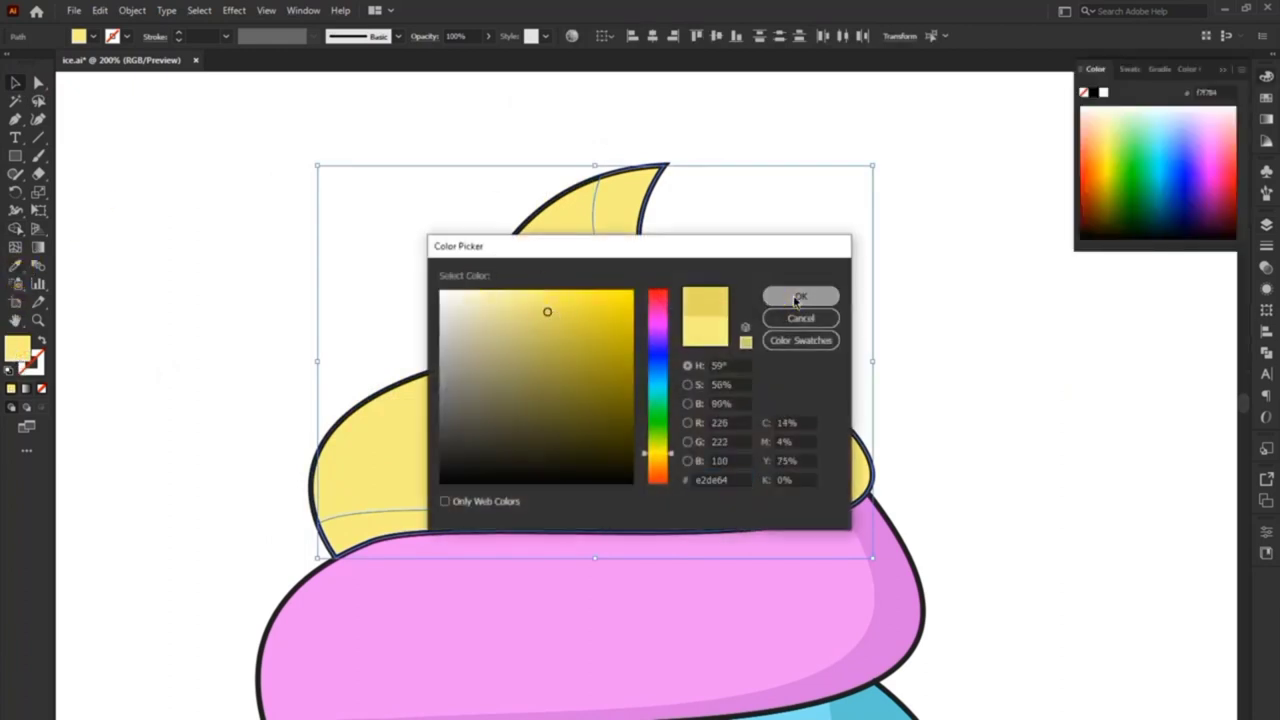
click(798, 295)
click(1226, 73)
click(1006, 280)
scroll(877, 369, down, 3)
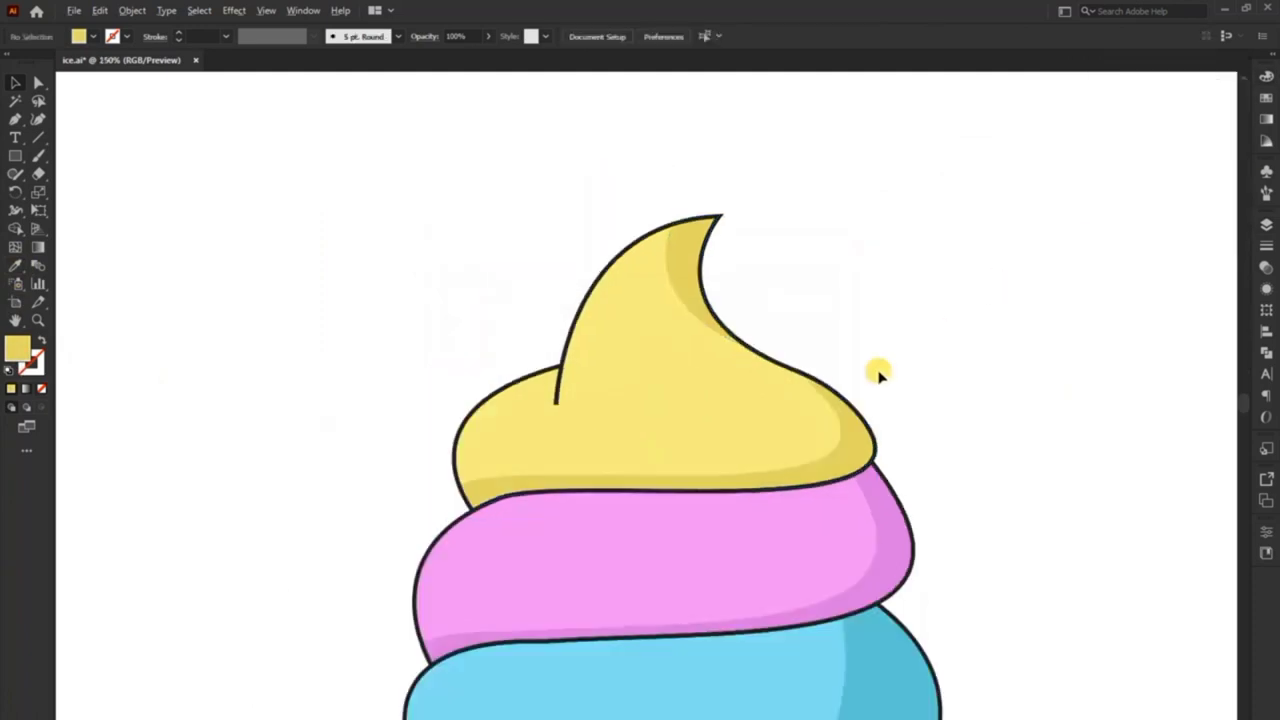
Draw a diagonal line from the cone's top-left corner down to its tip.
scroll(870, 460, down, 3)
drag(877, 492, 710, 337)
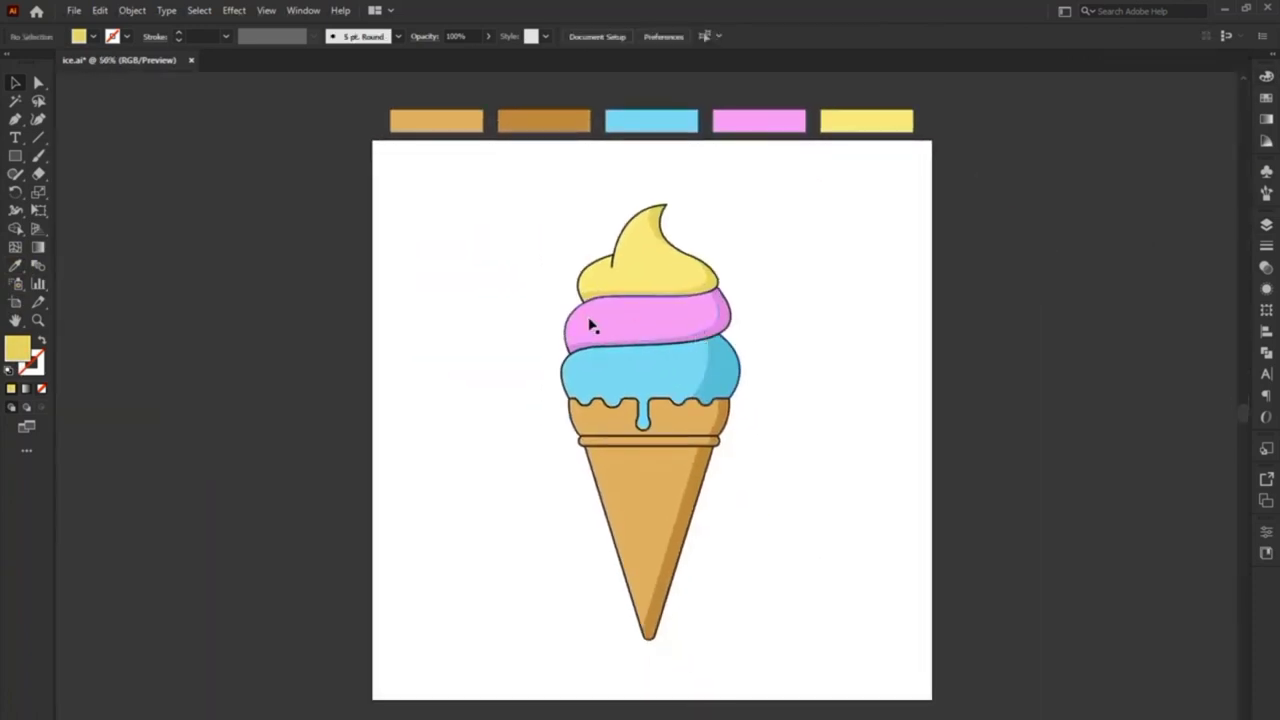
scroll(543, 322, up, 1)
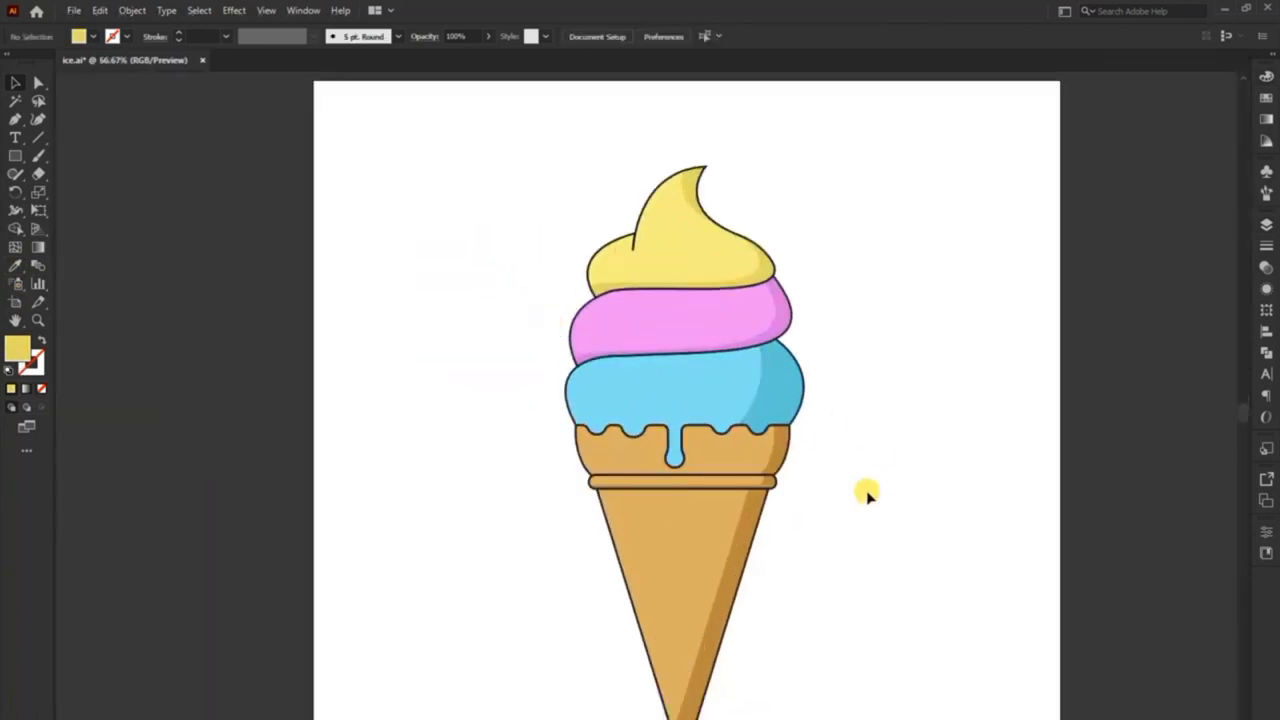
drag(867, 492, 833, 454)
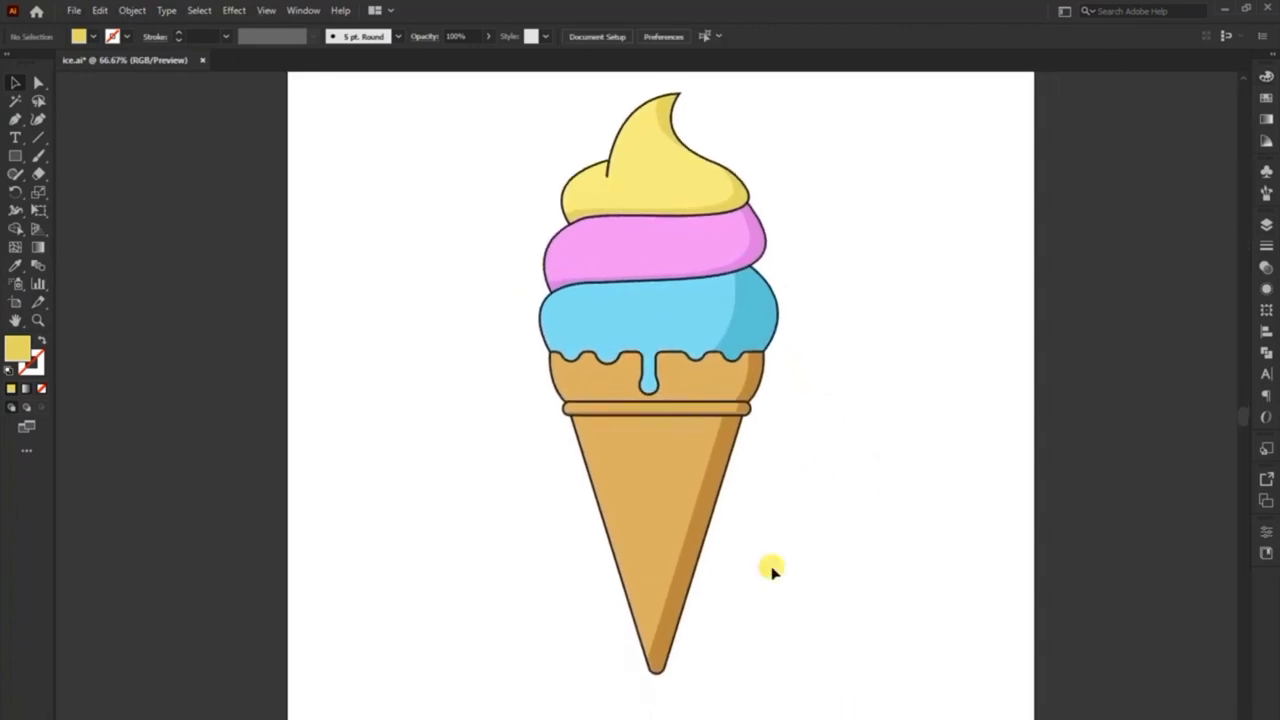
scroll(740, 610, up, 1)
scroll(697, 557, up, 1)
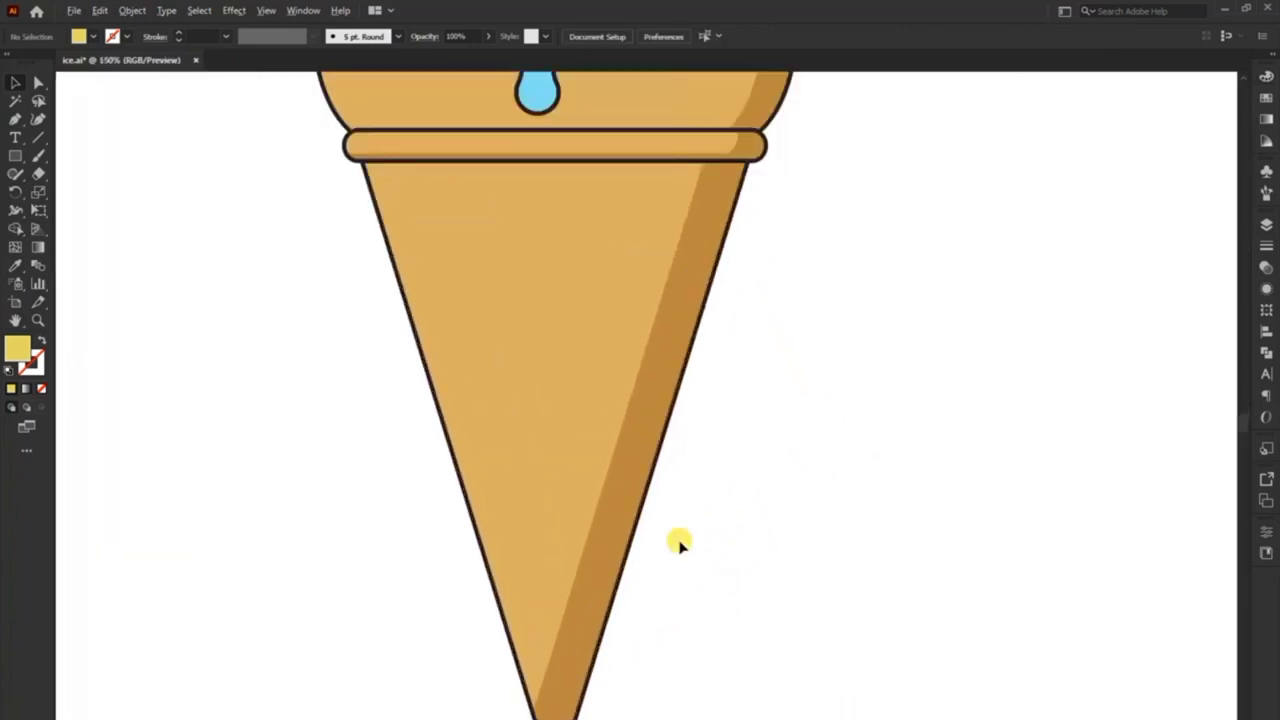
drag(680, 540, 680, 516)
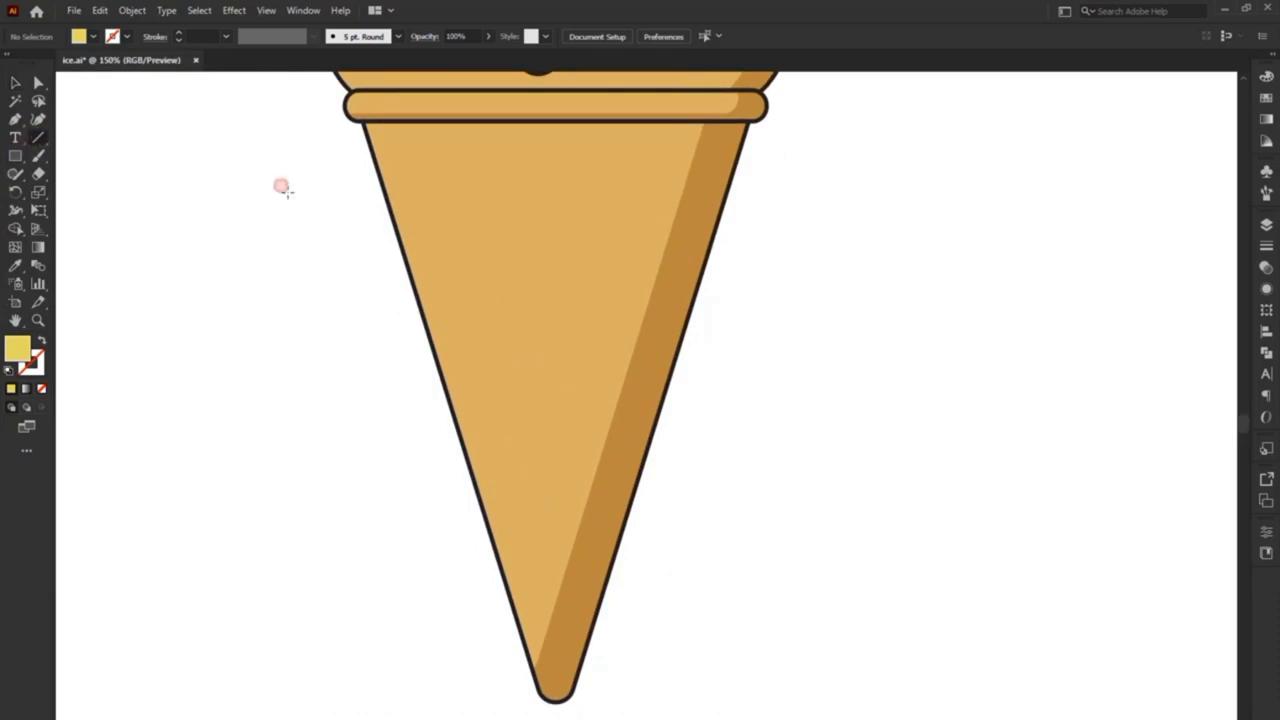
drag(390, 110, 586, 718)
scroll(585, 595, down, 1)
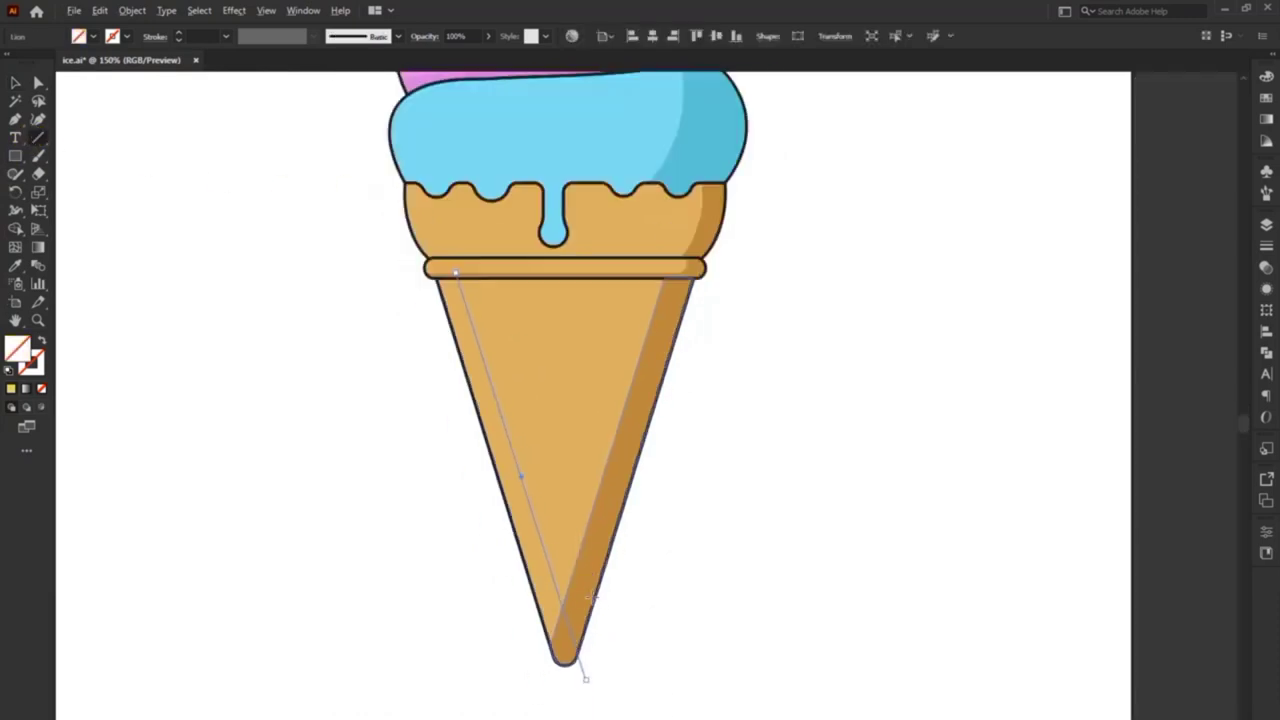
Give the line a thicker dark cone-orange stroke and convert it with Outline Stroke.
click(17, 79)
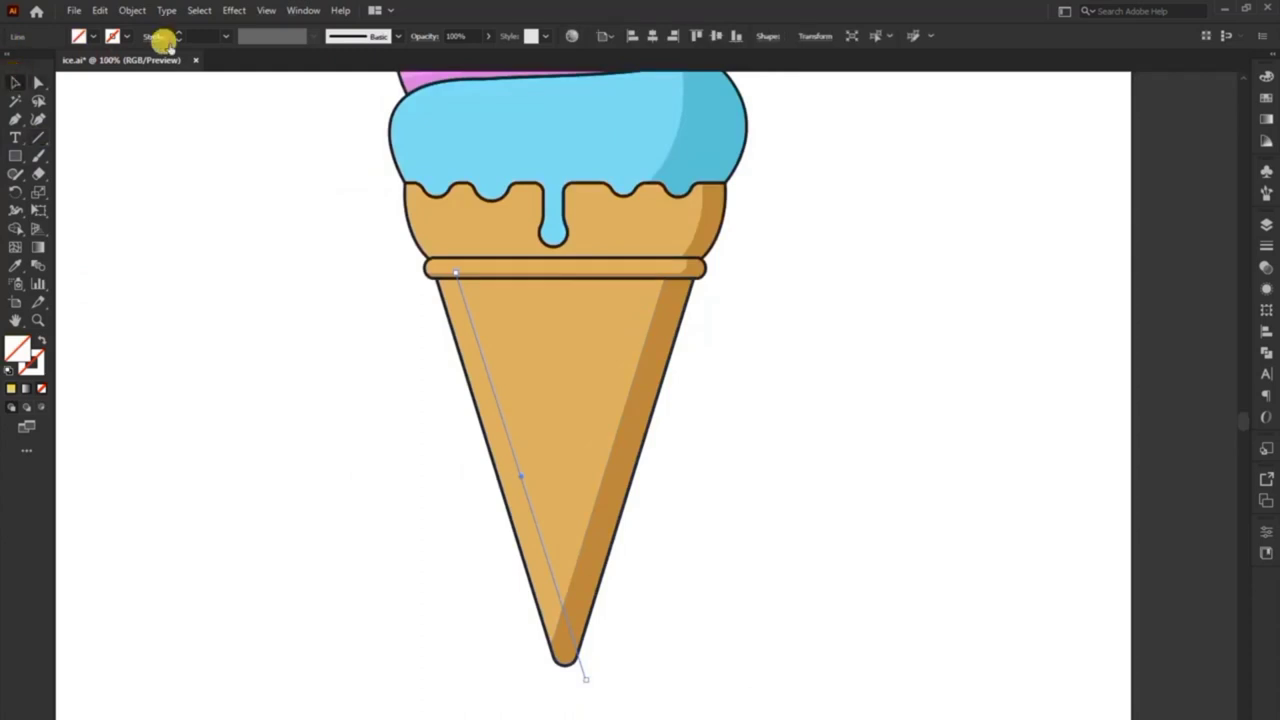
click(180, 33)
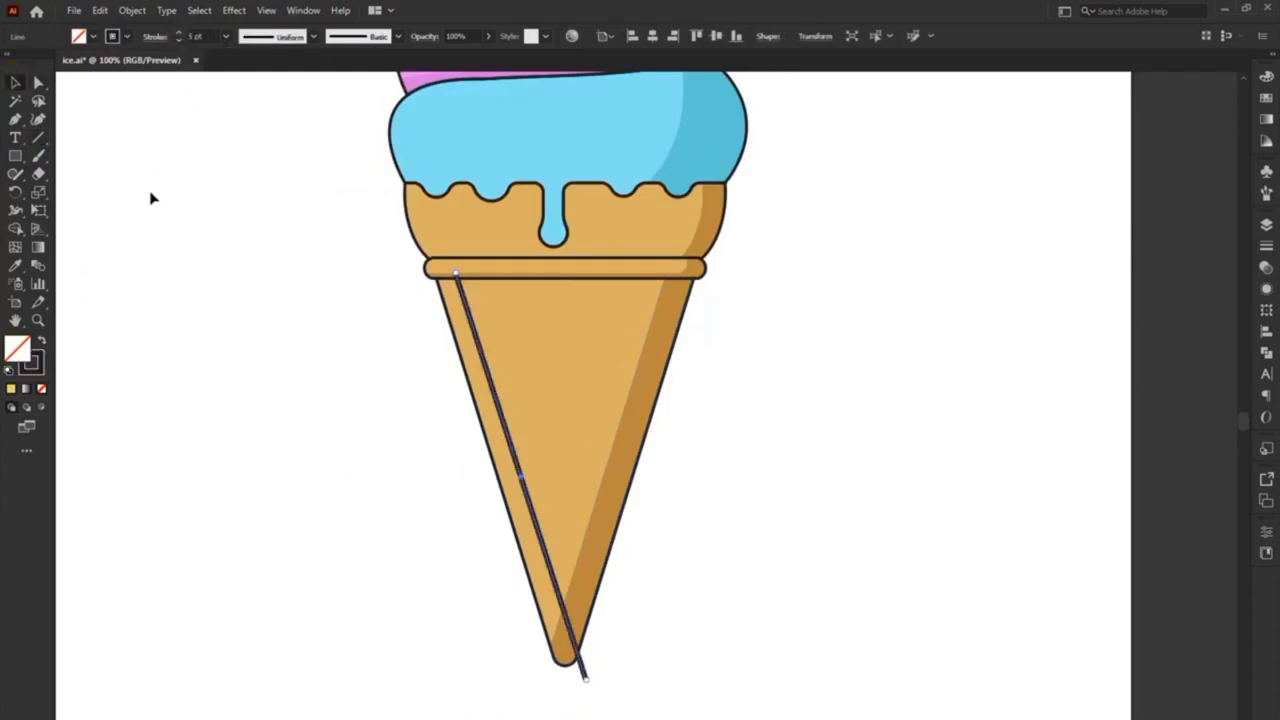
key(i)
click(113, 356)
click(73, 325)
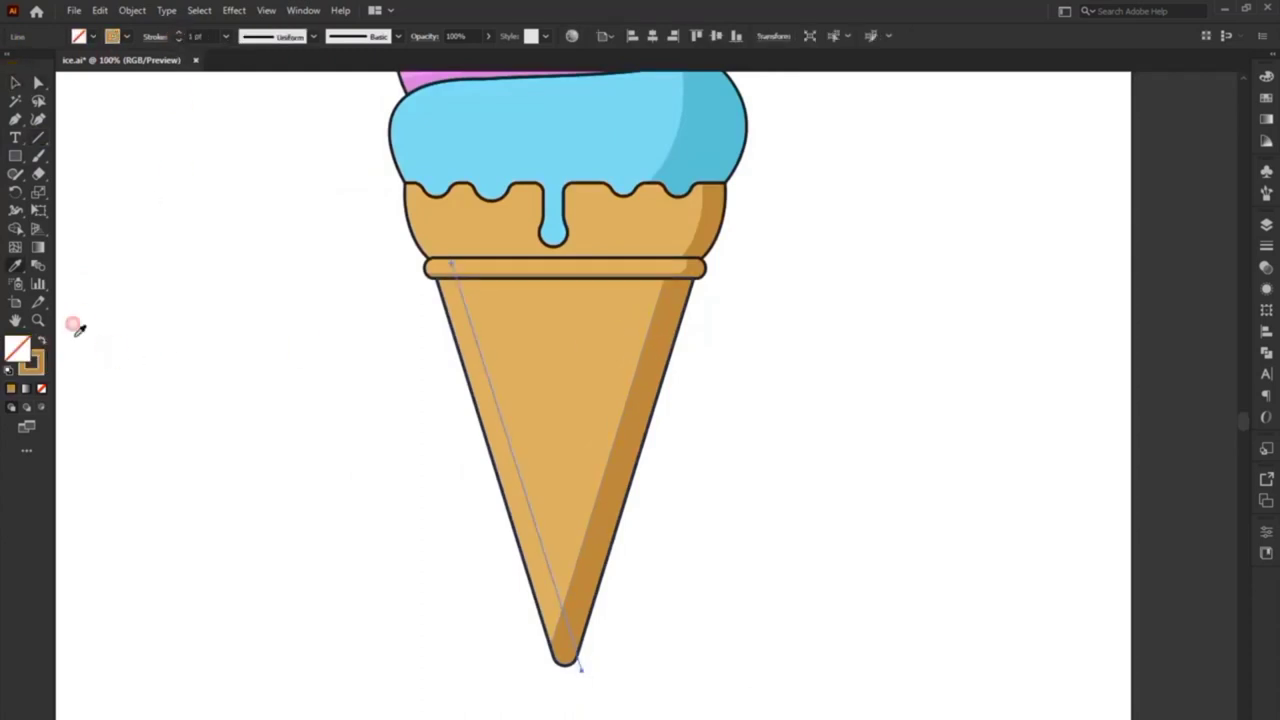
click(177, 35)
click(132, 10)
click(386, 411)
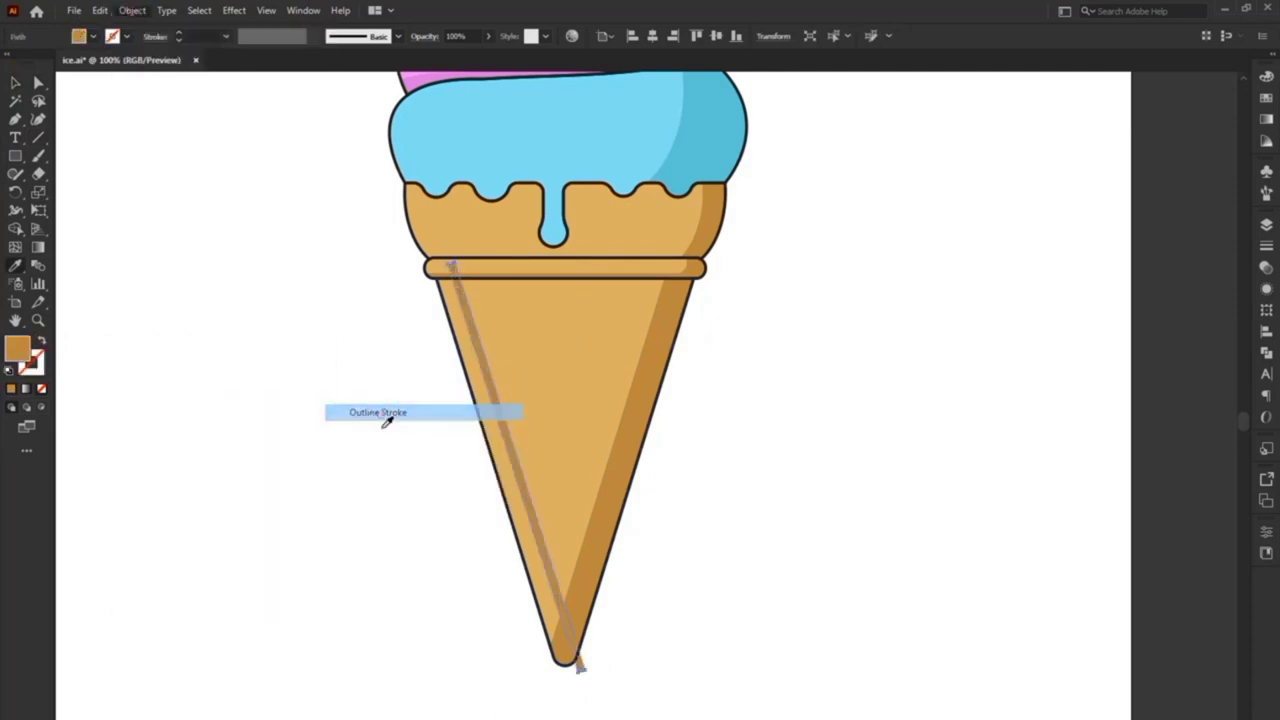
click(15, 82)
Rotate the stripe steeper and repeat offset copies into evenly spaced diagonal stripes.
click(490, 388)
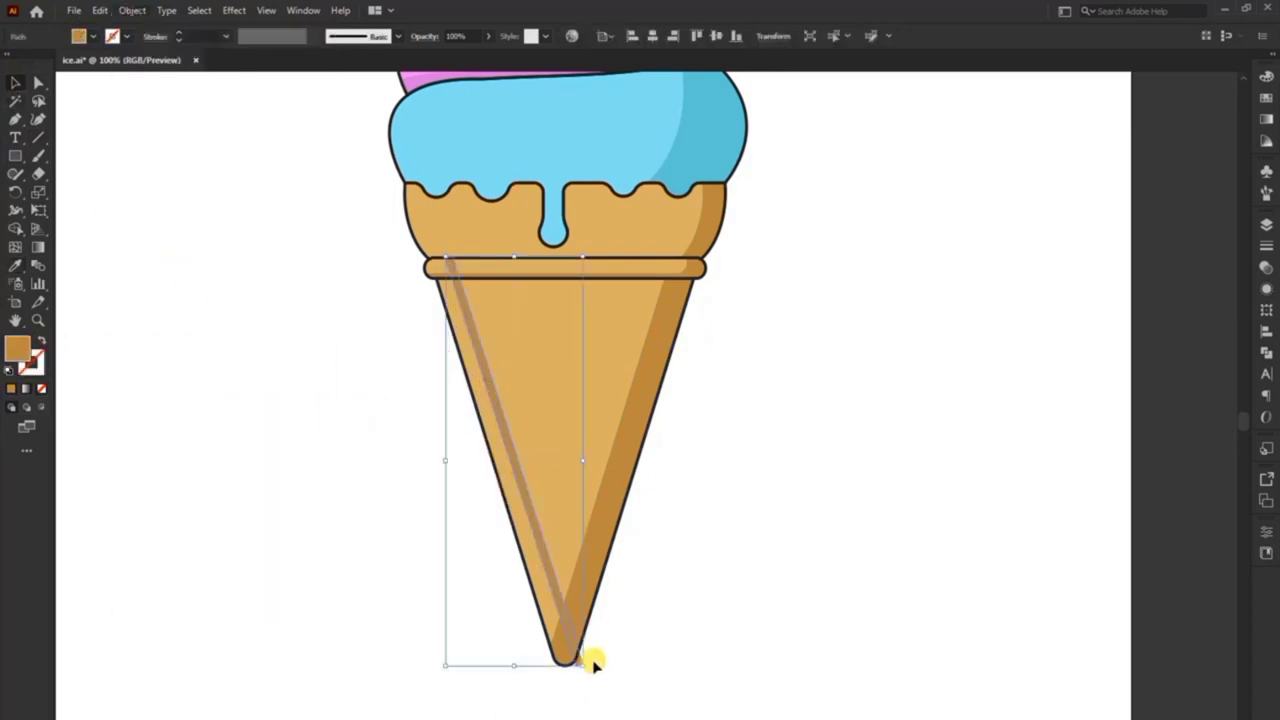
drag(591, 663, 594, 682)
mouse_move(537, 532)
alt+mouse_down()
mouse_move(563, 531)
mouse_move(563, 507)
alt+mouse_up()
key(ctrl+d)
key(ctrl+d)
key(ctrl+d)
key(ctrl+d)
key(ctrl+d)
key(ctrl+z)
key(ctrl+z)
key(ctrl+z)
key(ctrl+z)
key(ctrl+d)
key(ctrl+d)
key(ctrl+d)
key(ctrl+d)
key(ctrl+d)
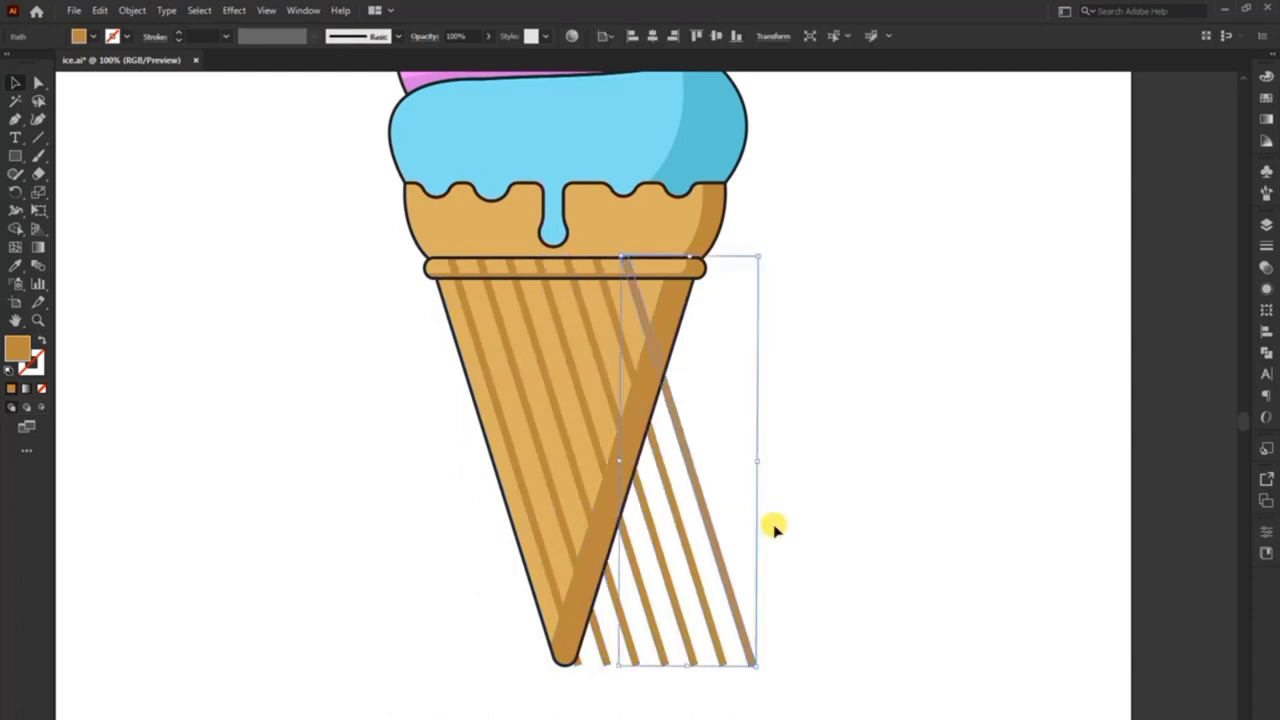
key(ctrl+d)
drag(811, 491, 583, 672)
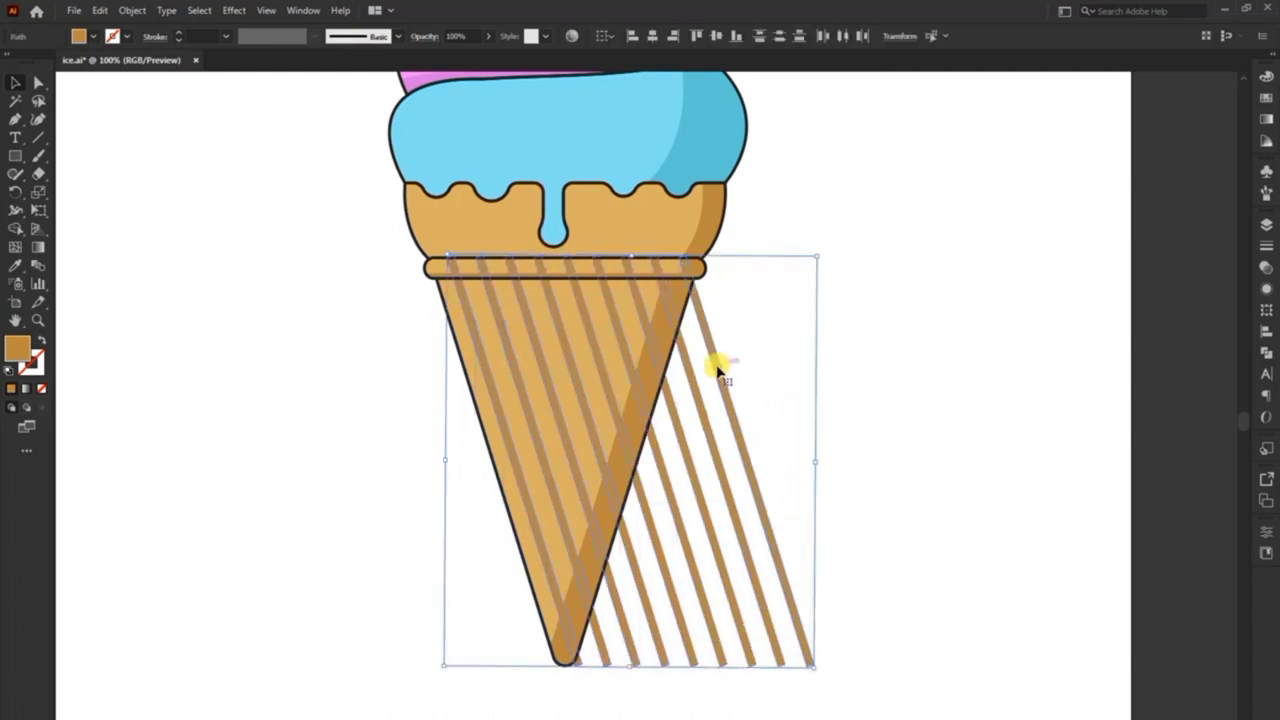
Make a vertically reflected copy of the stripes and shift it left into a crosshatch.
right_click(707, 320)
click(907, 605)
click(366, 486)
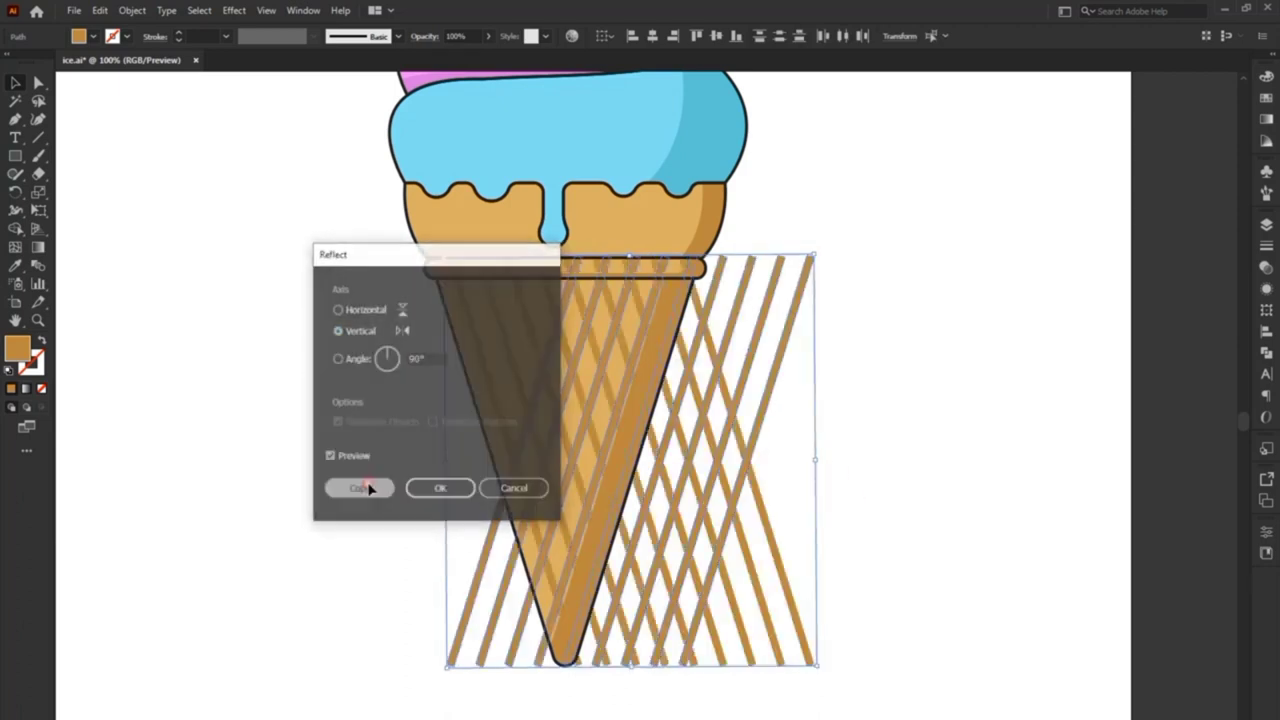
drag(660, 665, 527, 674)
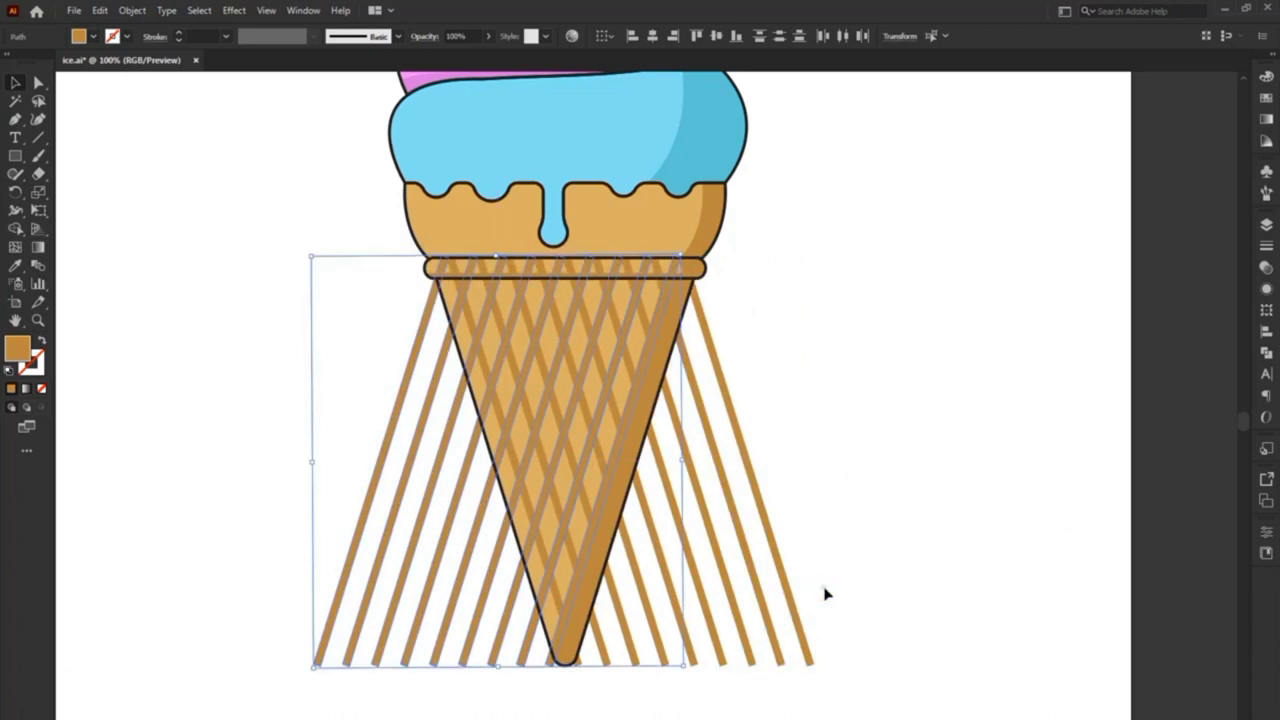
shift+click(818, 620)
Trim away stripe parts outside the cone and over its rim band with Shape Builder.
drag(612, 693, 586, 664)
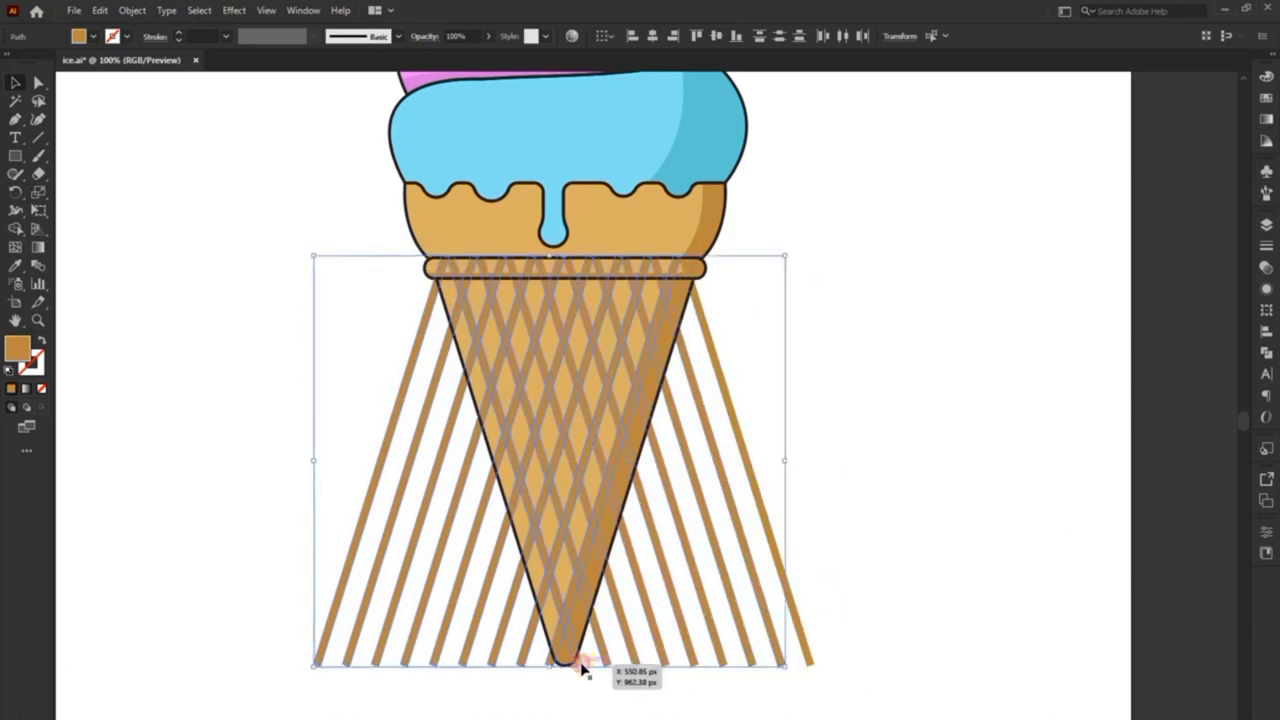
double_click(15, 228)
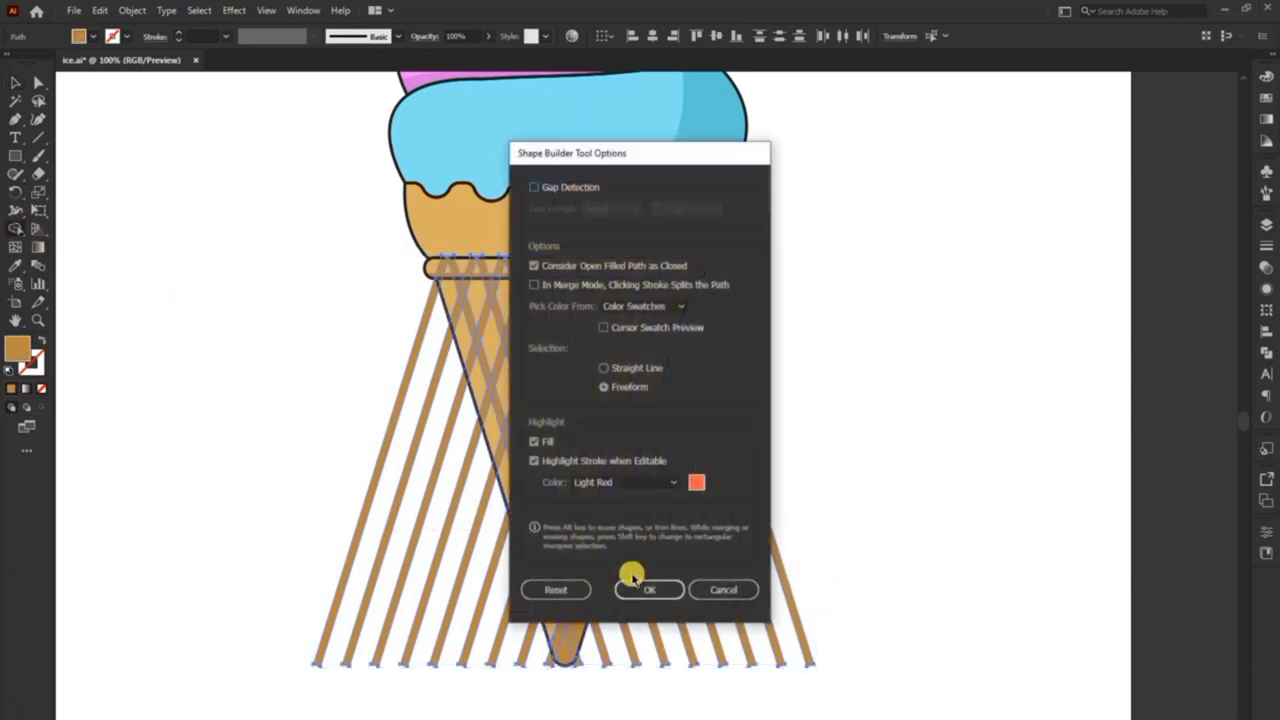
click(663, 589)
drag(355, 385, 557, 668)
drag(832, 400, 580, 668)
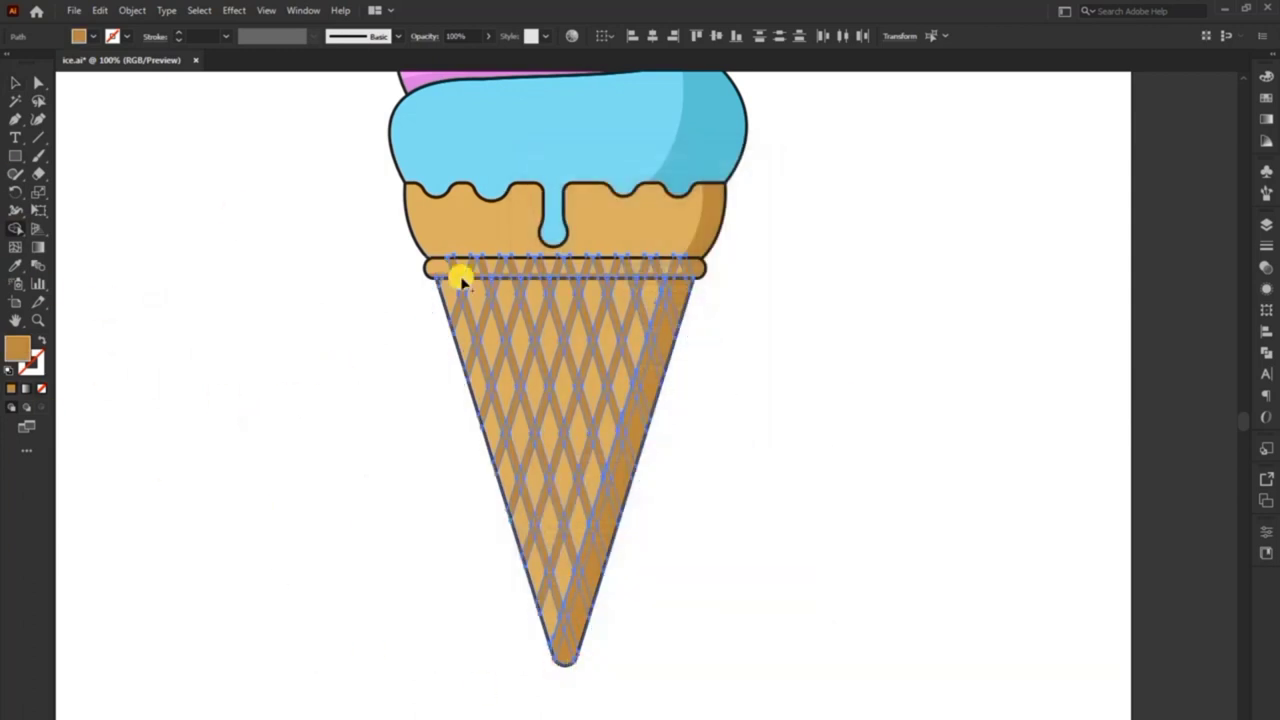
mouse_move(518, 272)
mouse_down()
mouse_move(593, 243)
mouse_move(520, 250)
mouse_up()
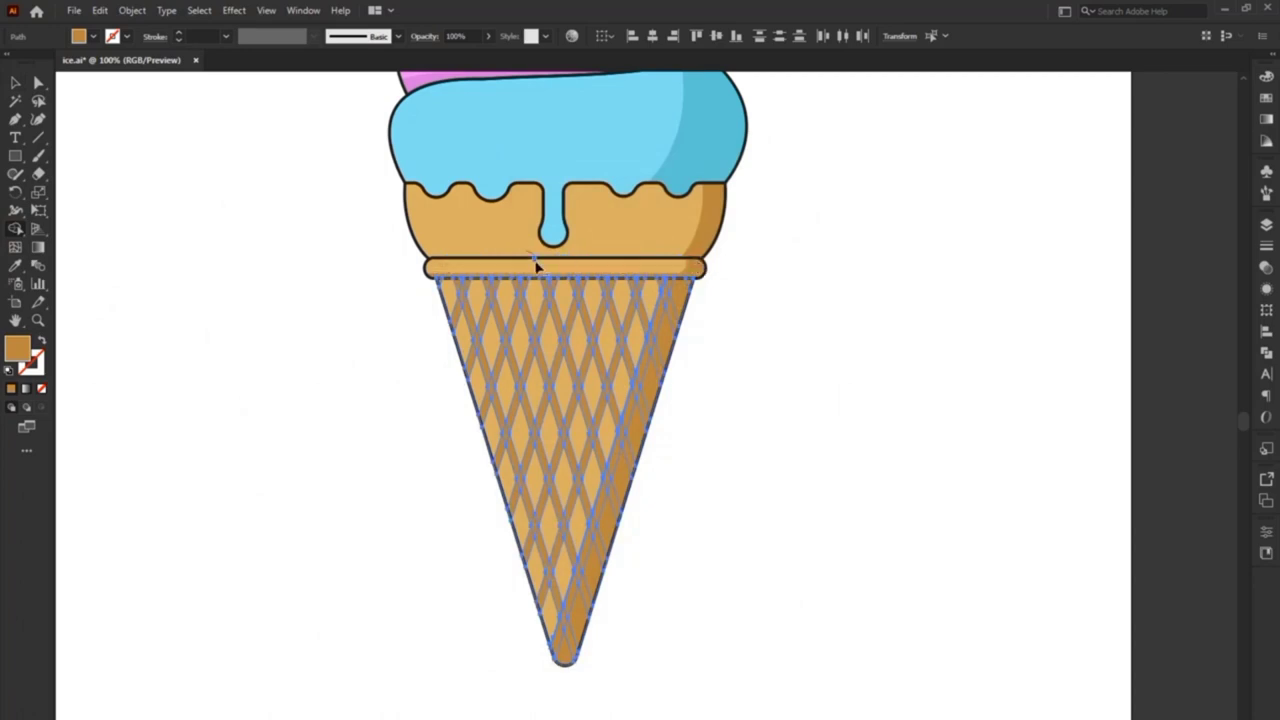
click(15, 82)
click(251, 277)
scroll(354, 451, down, 2)
Draw a leaf-shaped path on the yellow swirl and round its top anchor.
scroll(354, 451, down, 2)
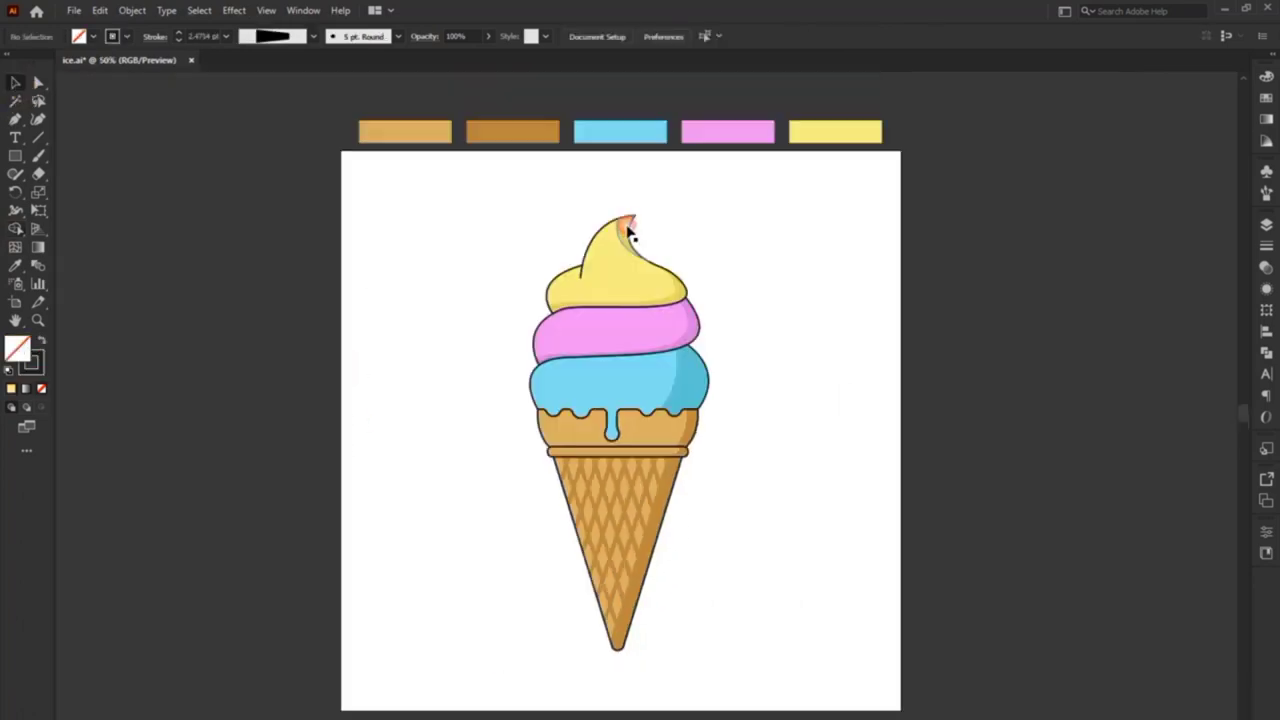
scroll(576, 256, up, 4)
scroll(576, 256, up, 2)
scroll(651, 223, up, 2)
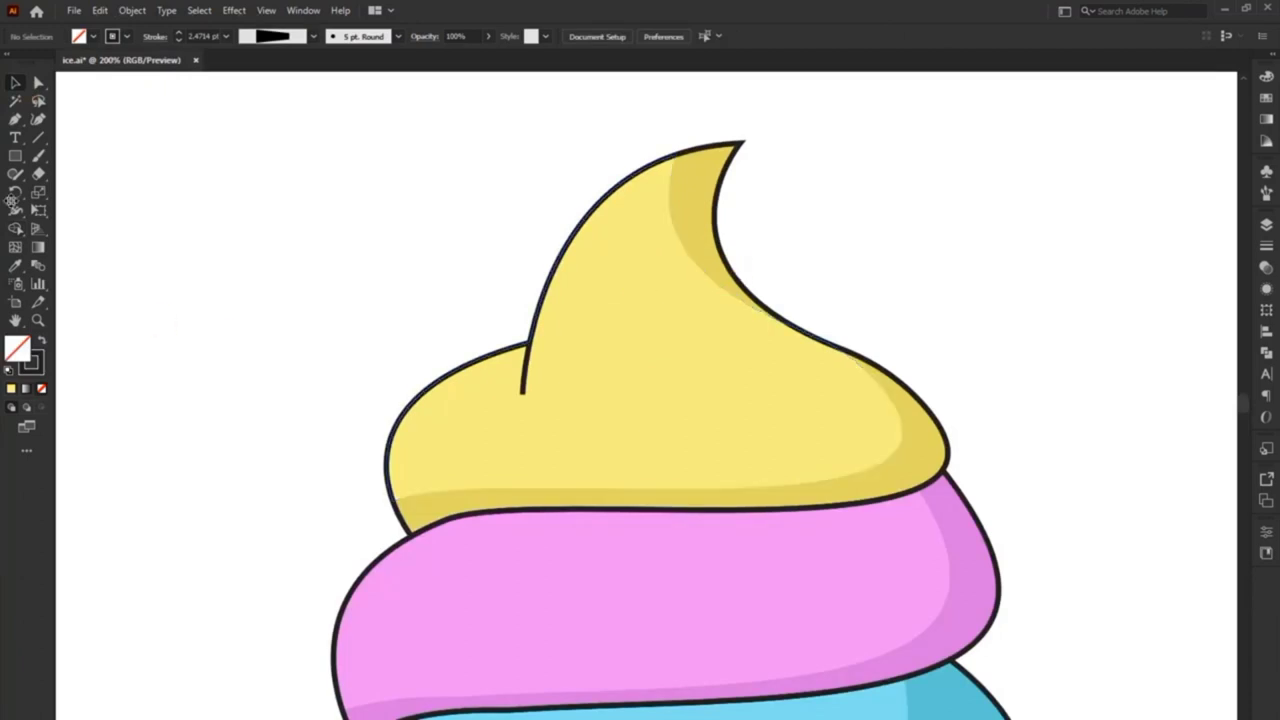
click(16, 122)
click(626, 207)
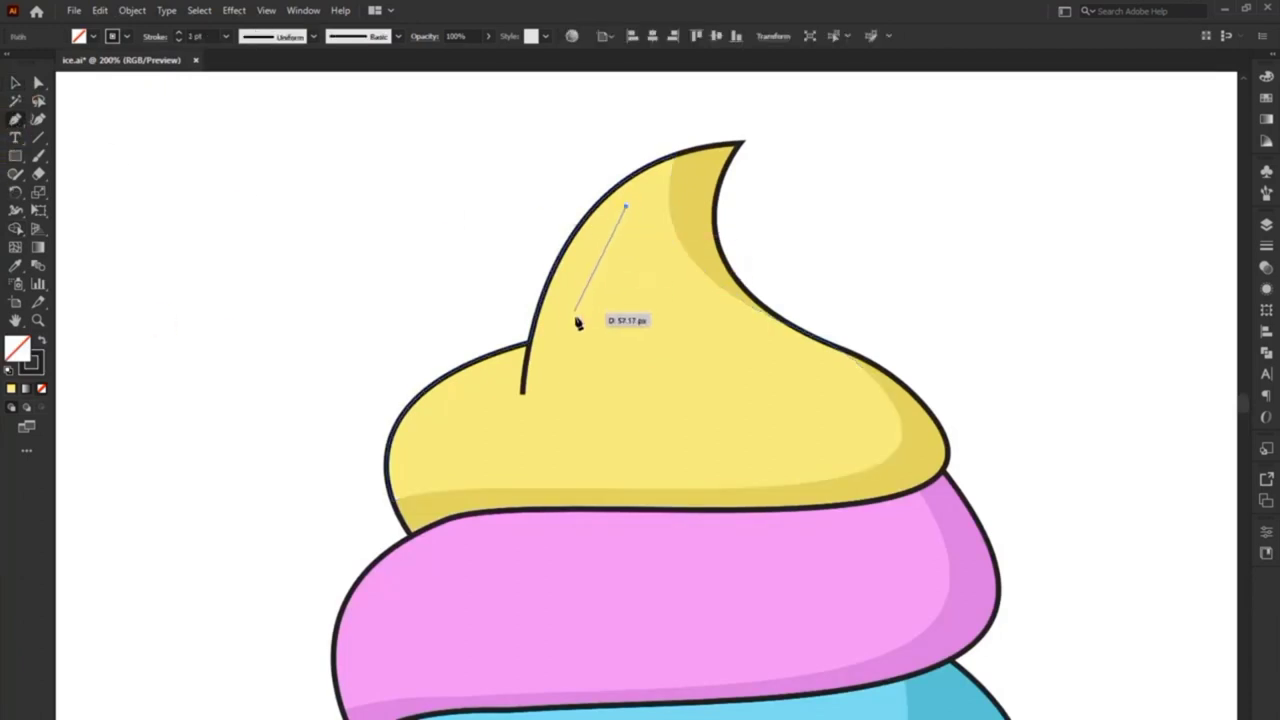
drag(562, 298, 570, 336)
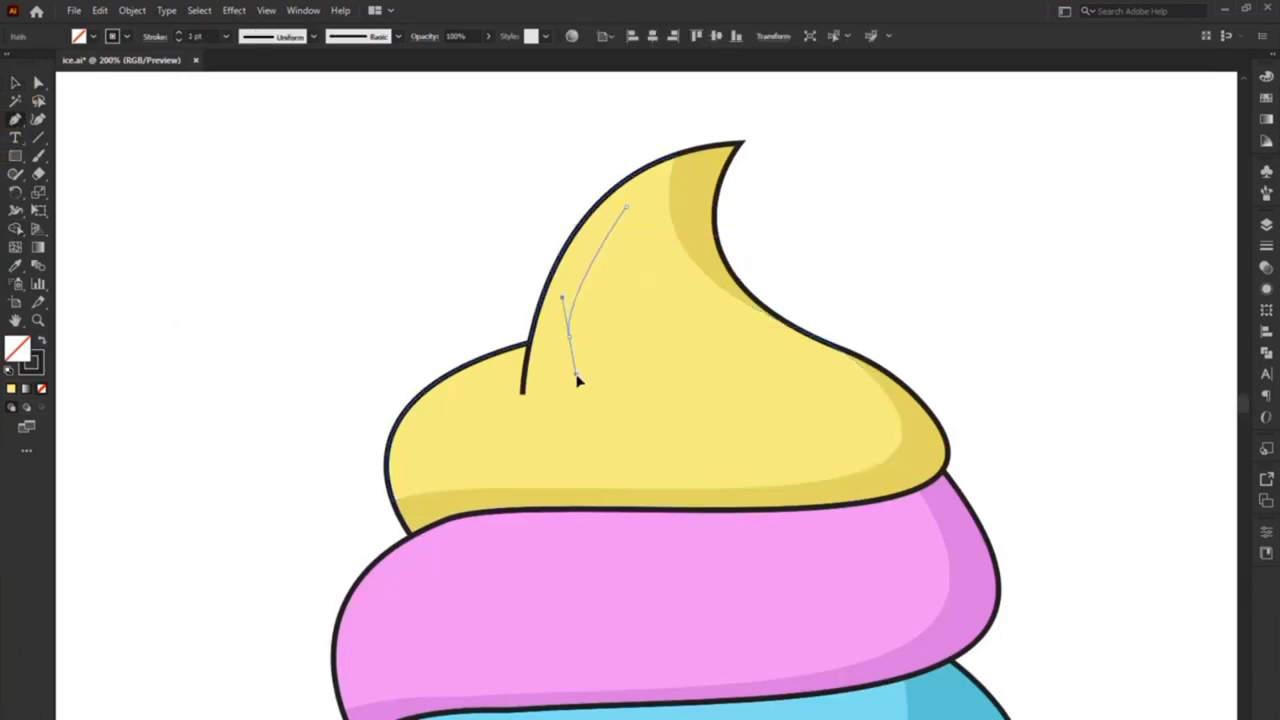
click(628, 212)
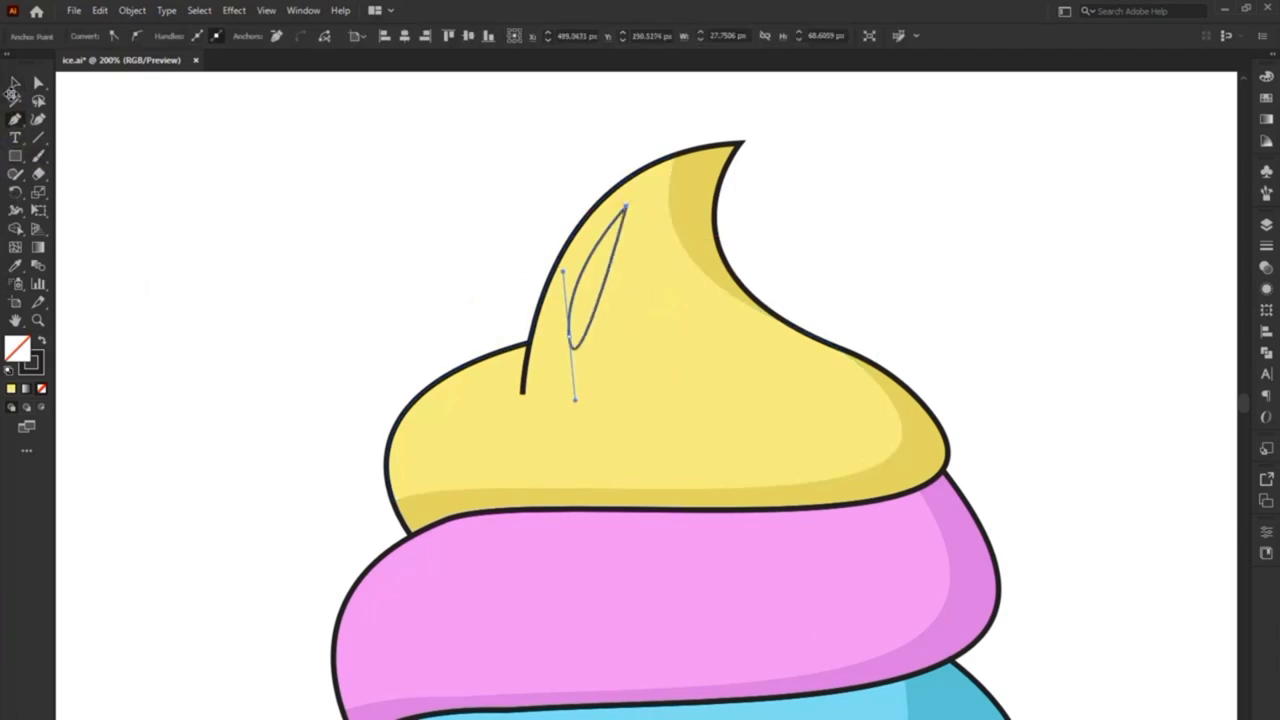
click(40, 84)
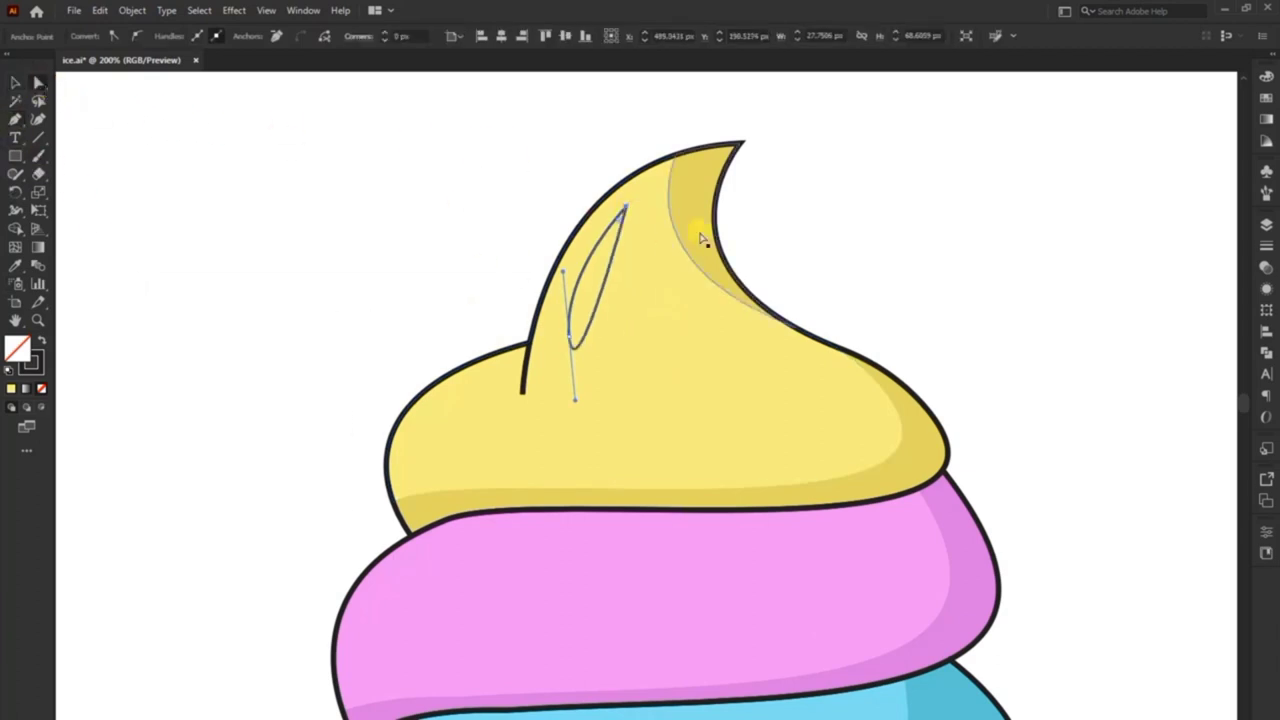
click(624, 209)
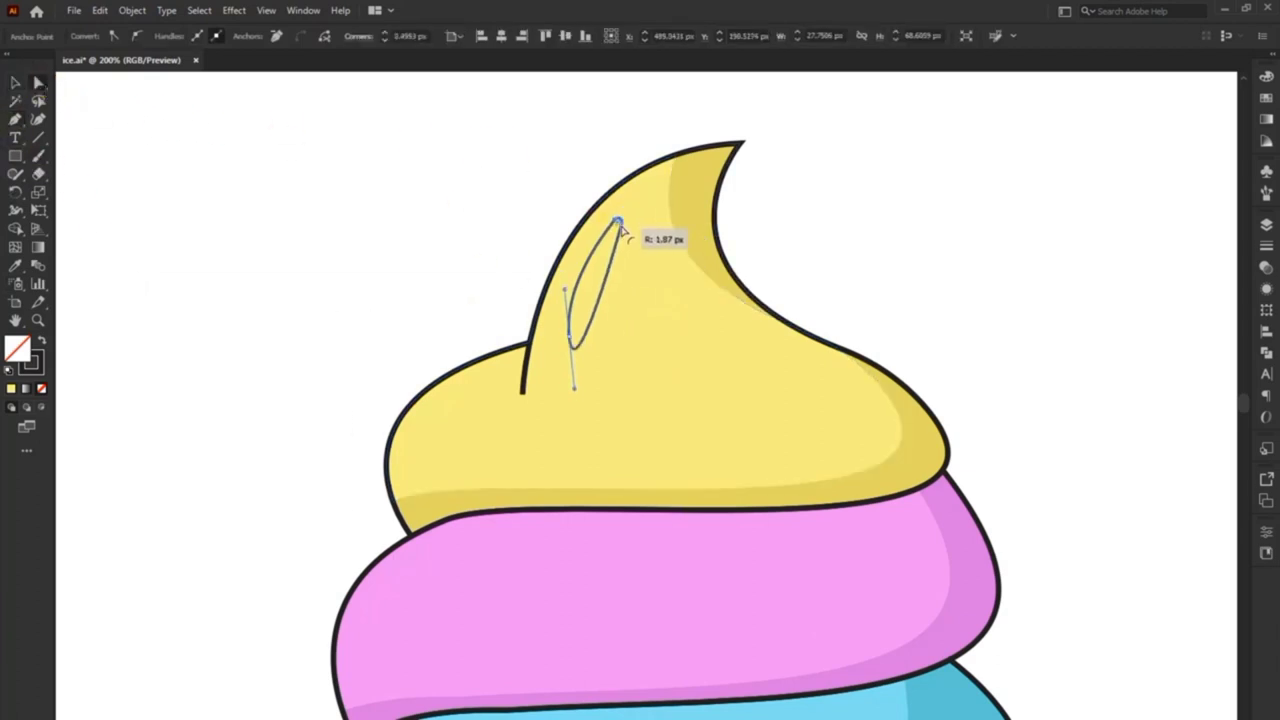
drag(621, 231, 622, 230)
click(395, 286)
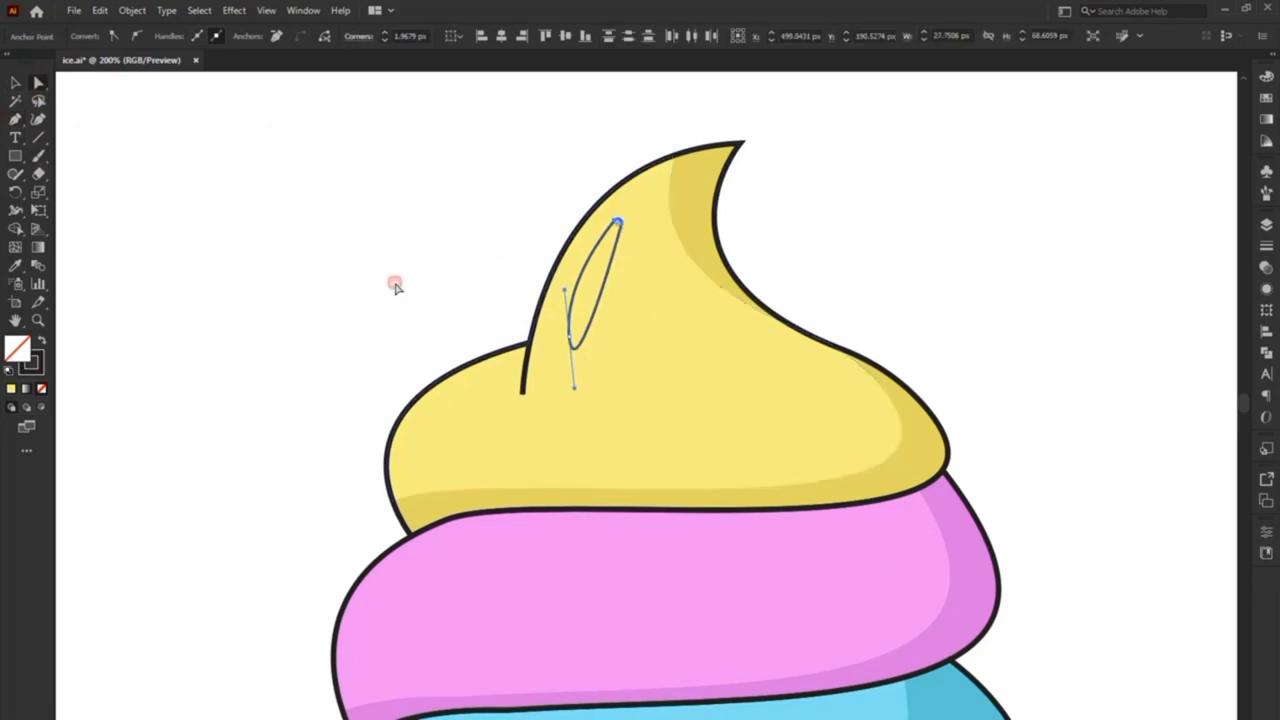
Fill the leaf with the scoop's yellow, then lighten it to a pale cream.
click(22, 265)
click(643, 463)
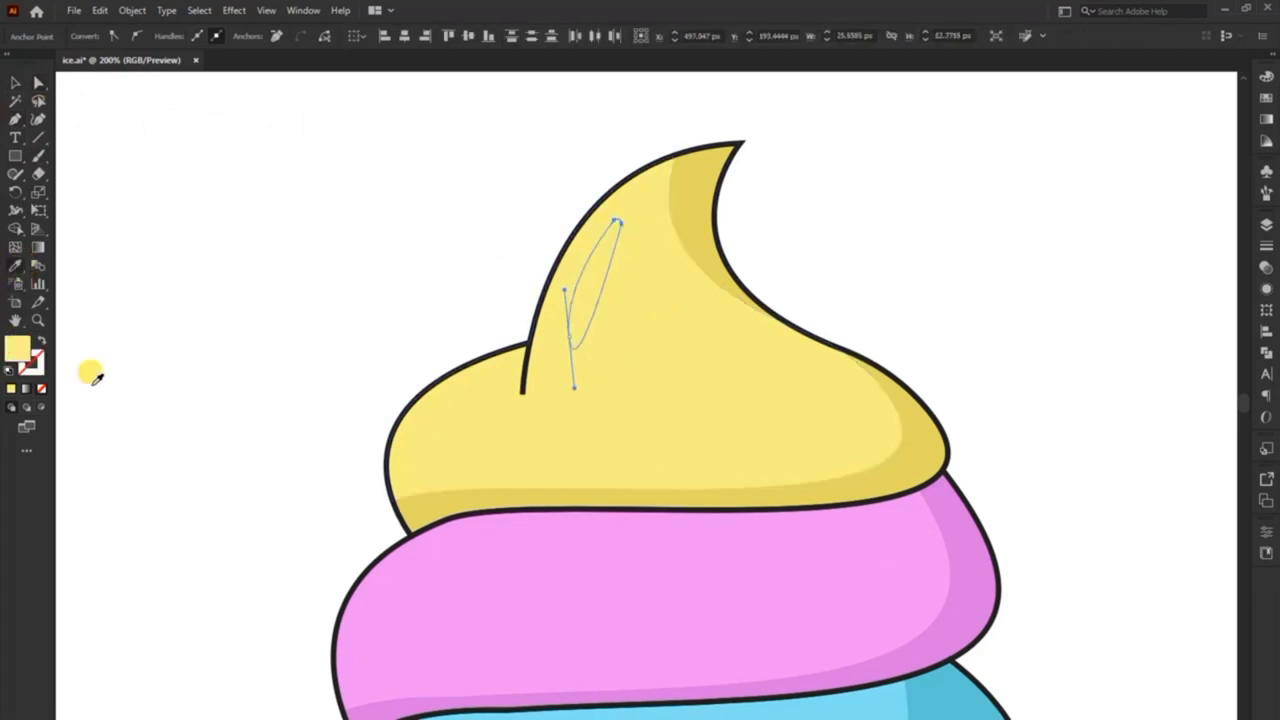
double_click(16, 349)
drag(549, 325, 507, 296)
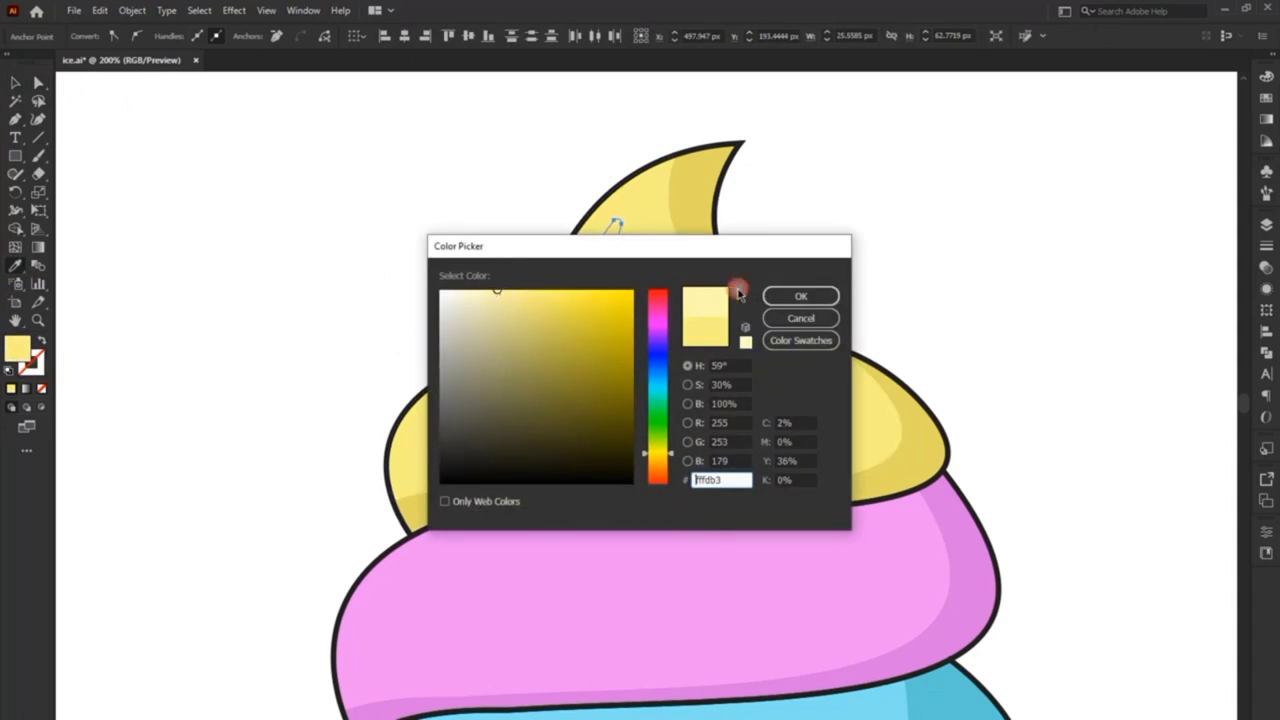
click(800, 296)
click(14, 83)
click(397, 346)
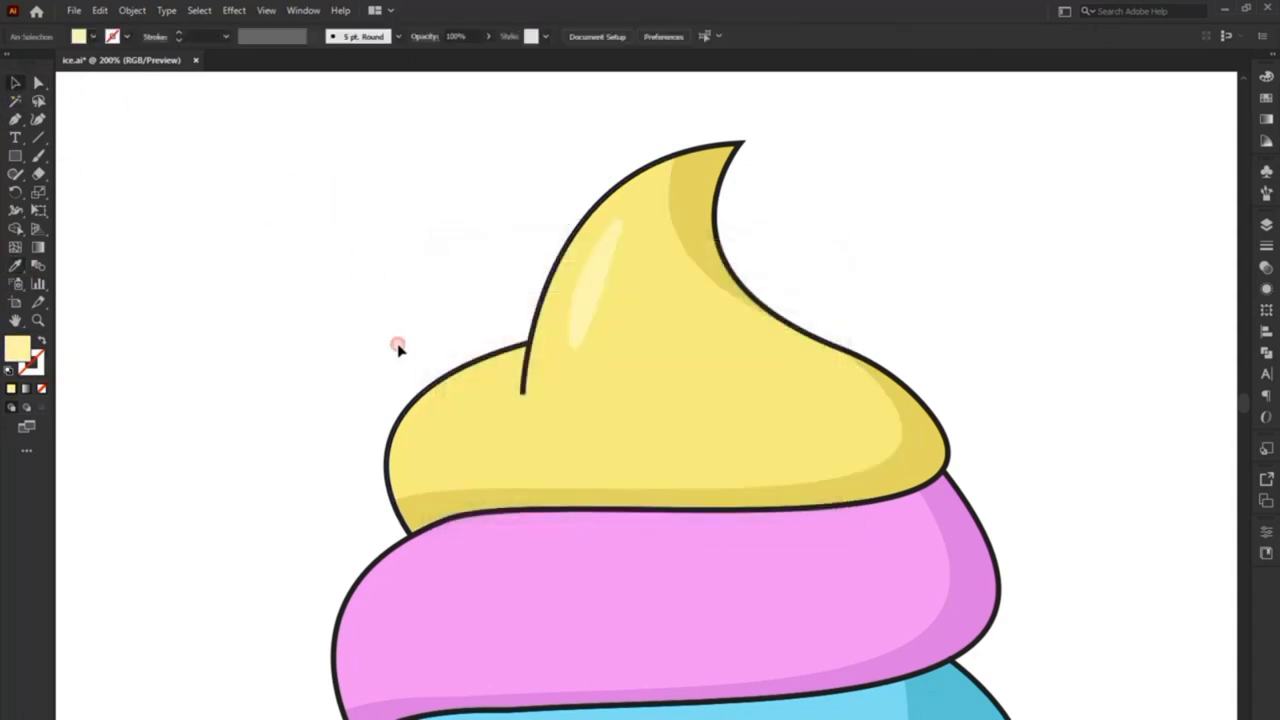
click(597, 300)
double_click(16, 349)
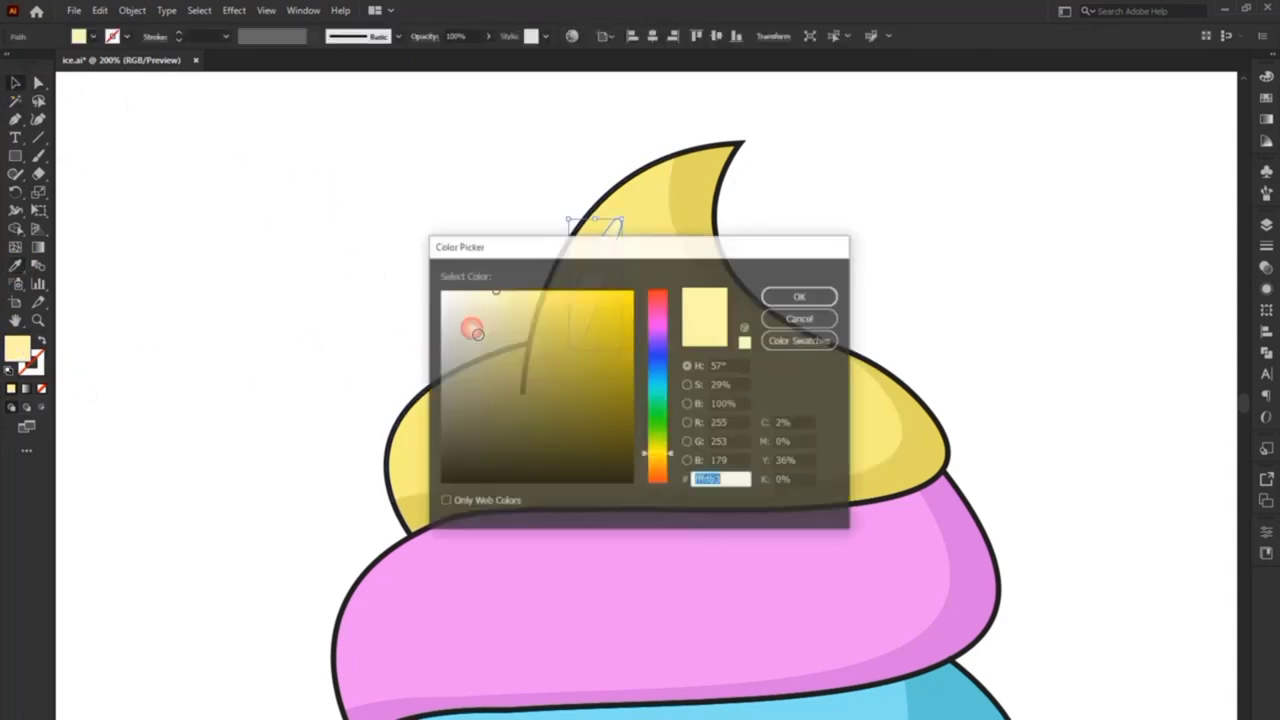
drag(471, 325, 472, 290)
click(785, 297)
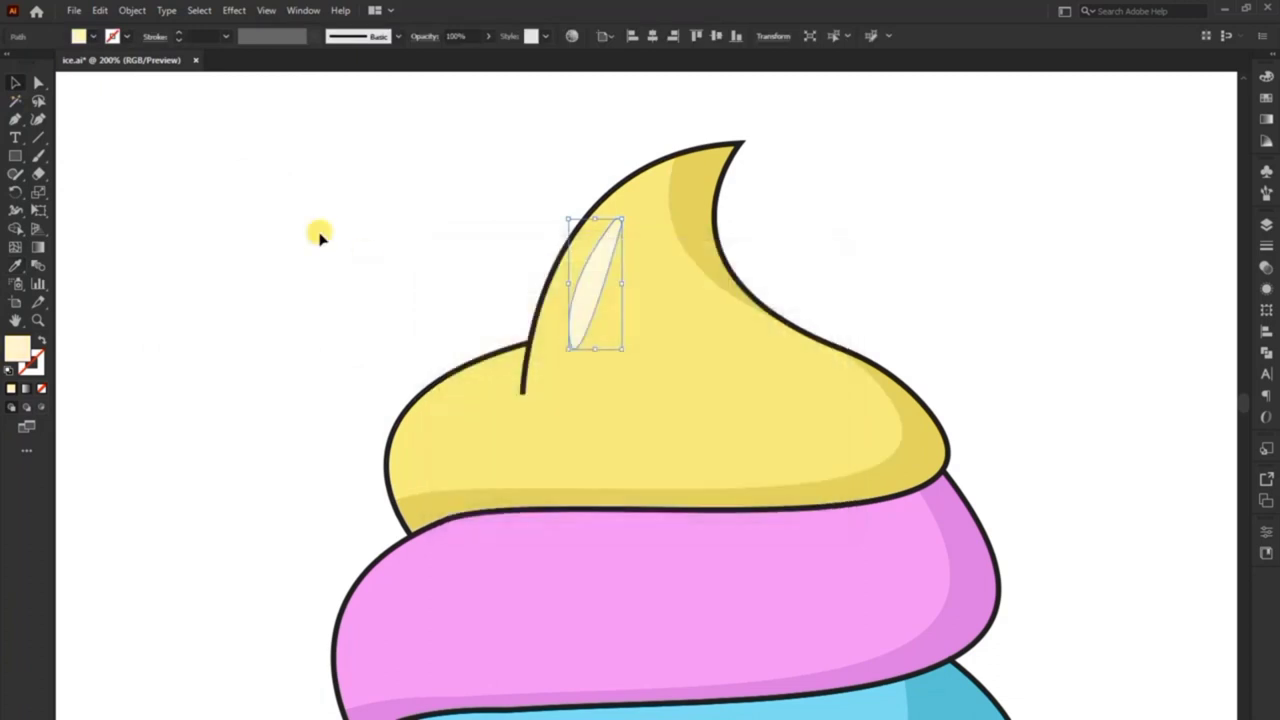
click(363, 329)
Start drawing a highlight curve across the pink scoop.
scroll(443, 463, down, 1)
scroll(435, 435, down, 1)
scroll(435, 435, up, 1)
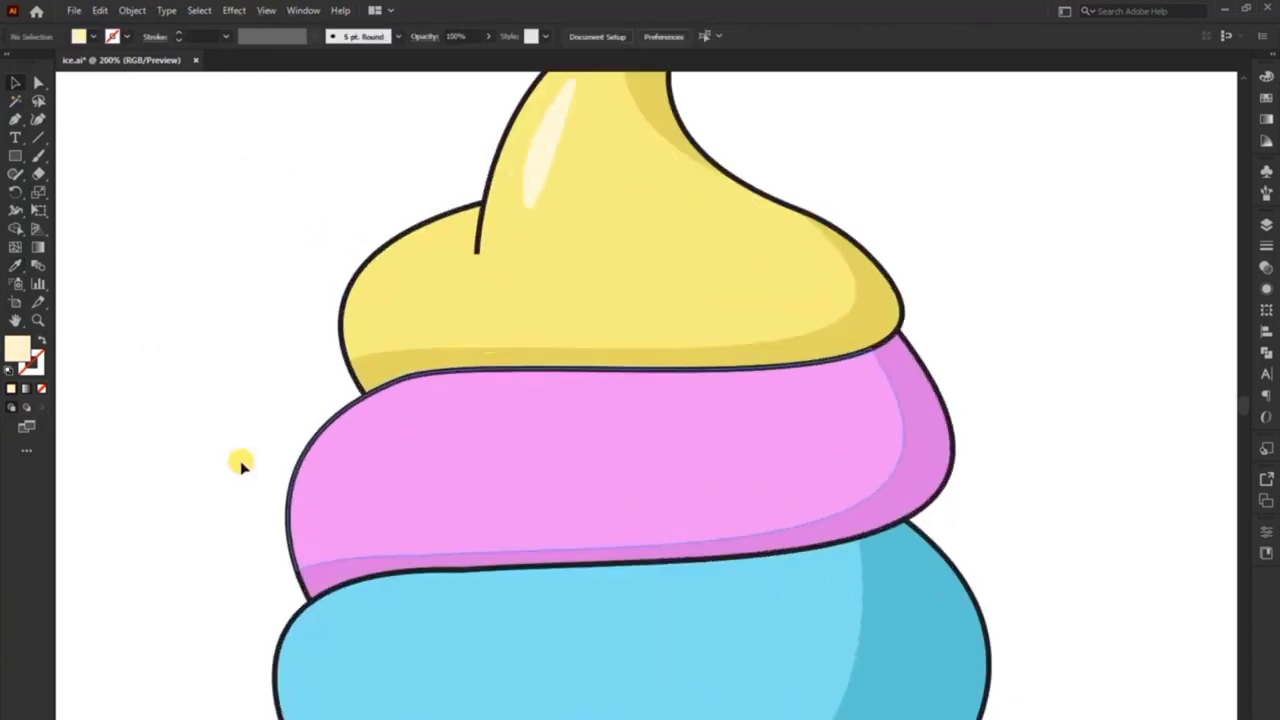
click(331, 458)
mouse_move(611, 396)
mouse_down()
mouse_move(808, 412)
mouse_move(848, 430)
mouse_up()
Close the pink scoop highlight shape and taper it by adjusting its anchors.
mouse_move(751, 394)
mouse_down()
mouse_move(767, 410)
mouse_move(591, 428)
mouse_up()
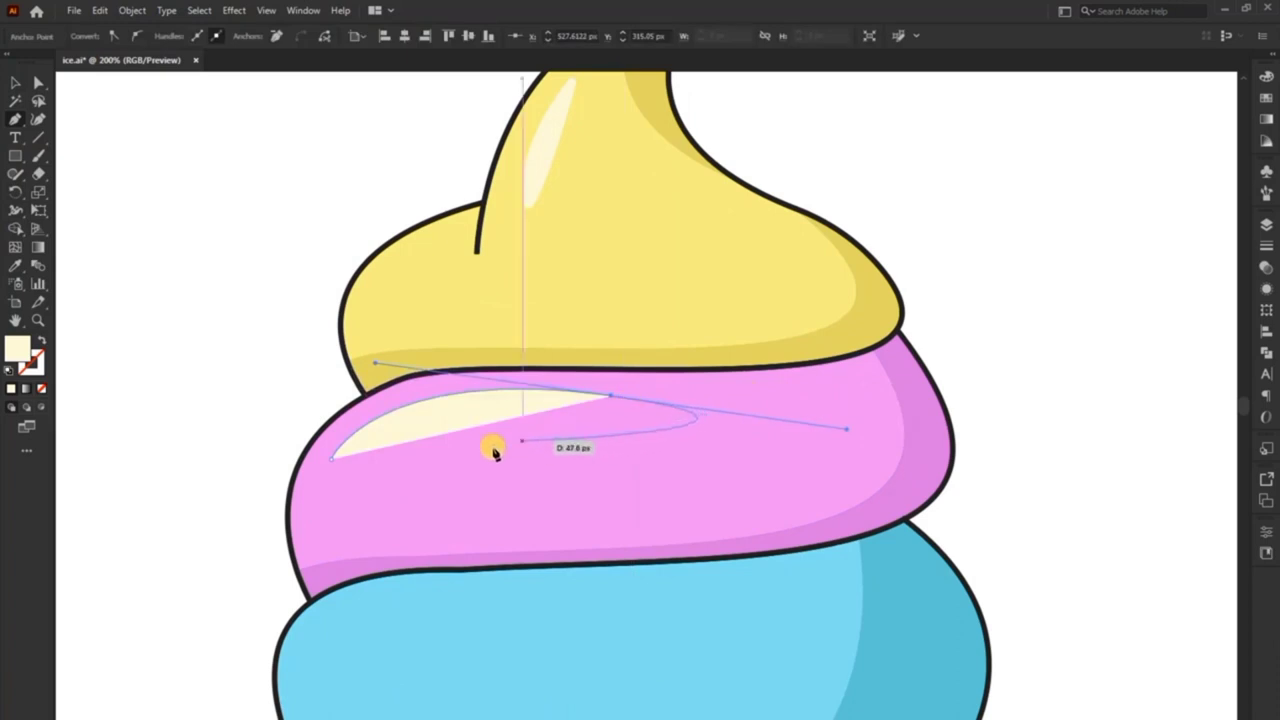
drag(512, 418, 471, 423)
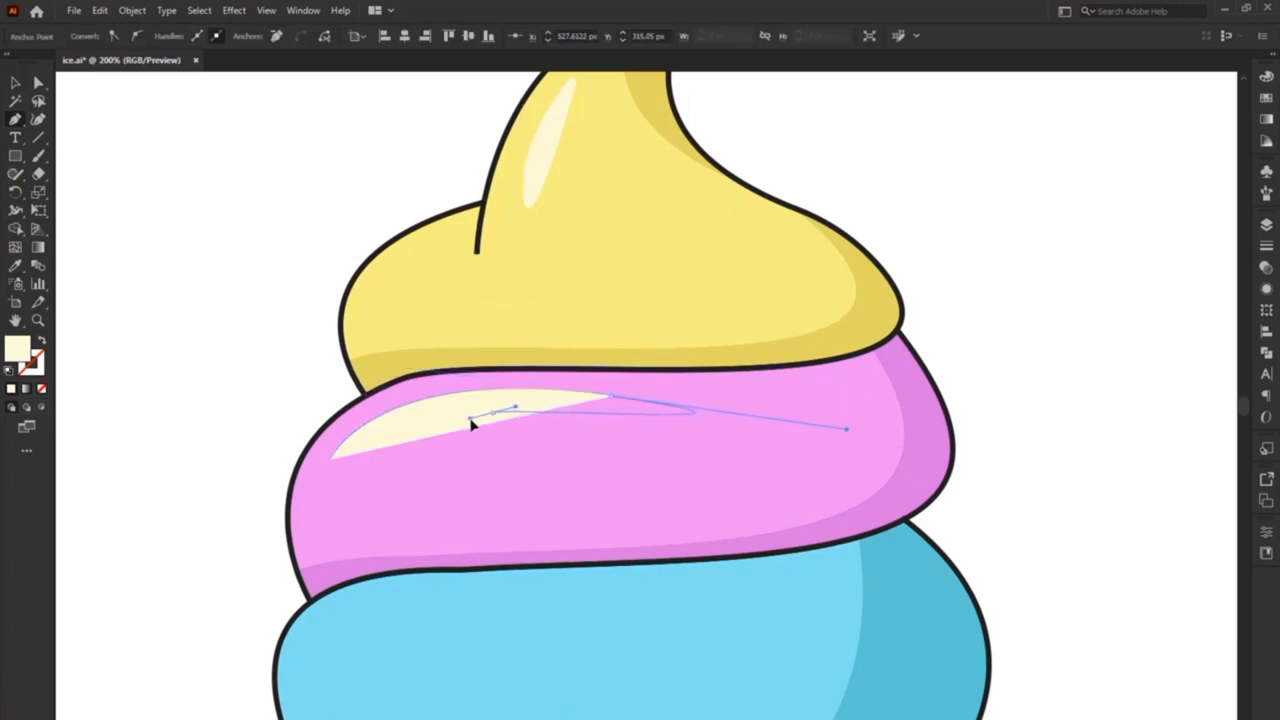
click(332, 458)
click(38, 82)
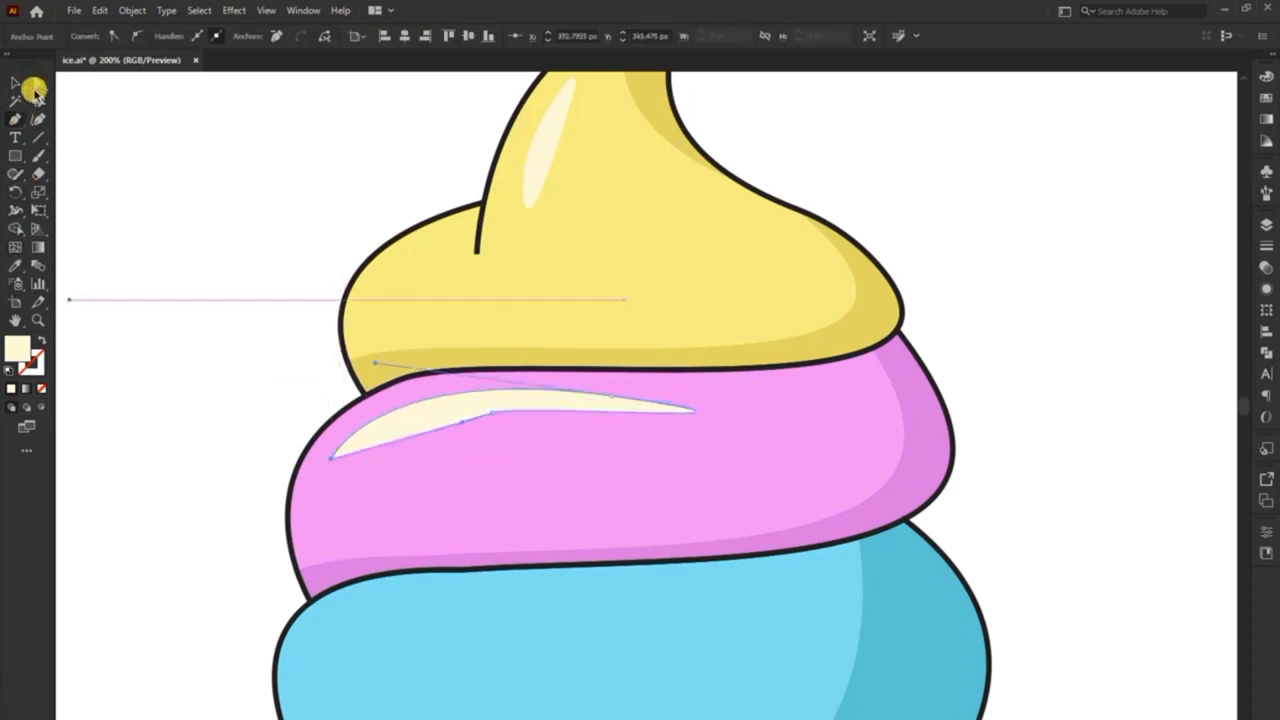
drag(371, 434, 352, 452)
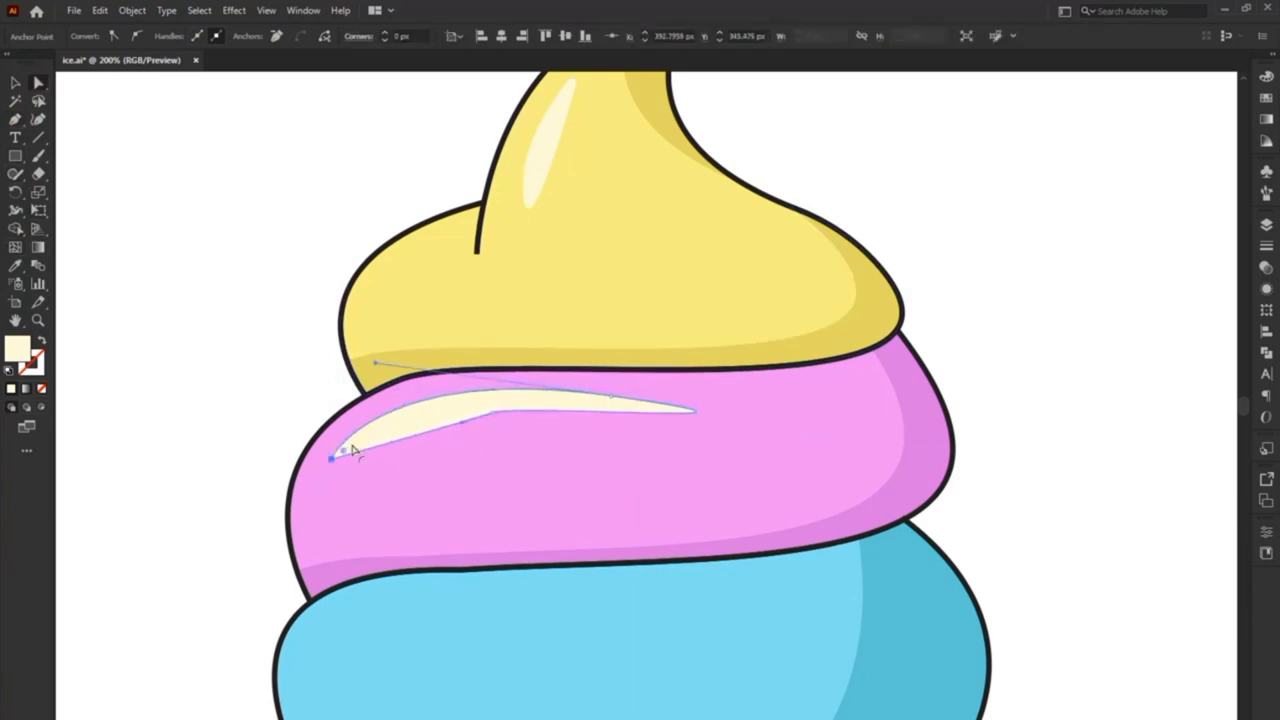
mouse_move(491, 414)
mouse_down()
mouse_move(528, 411)
mouse_move(496, 432)
mouse_up()
click(416, 428)
Fill the pink highlight with the scoop's pink, lightened in the Color Picker.
click(18, 88)
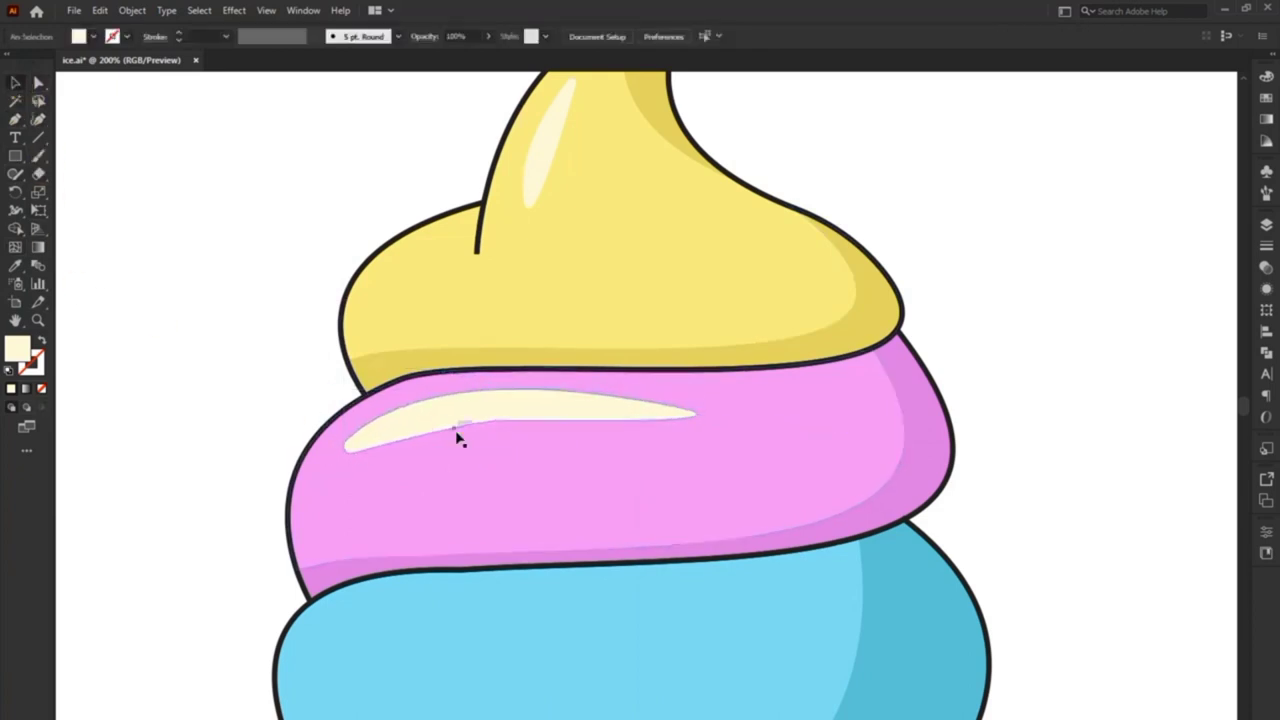
click(457, 437)
click(15, 265)
click(868, 426)
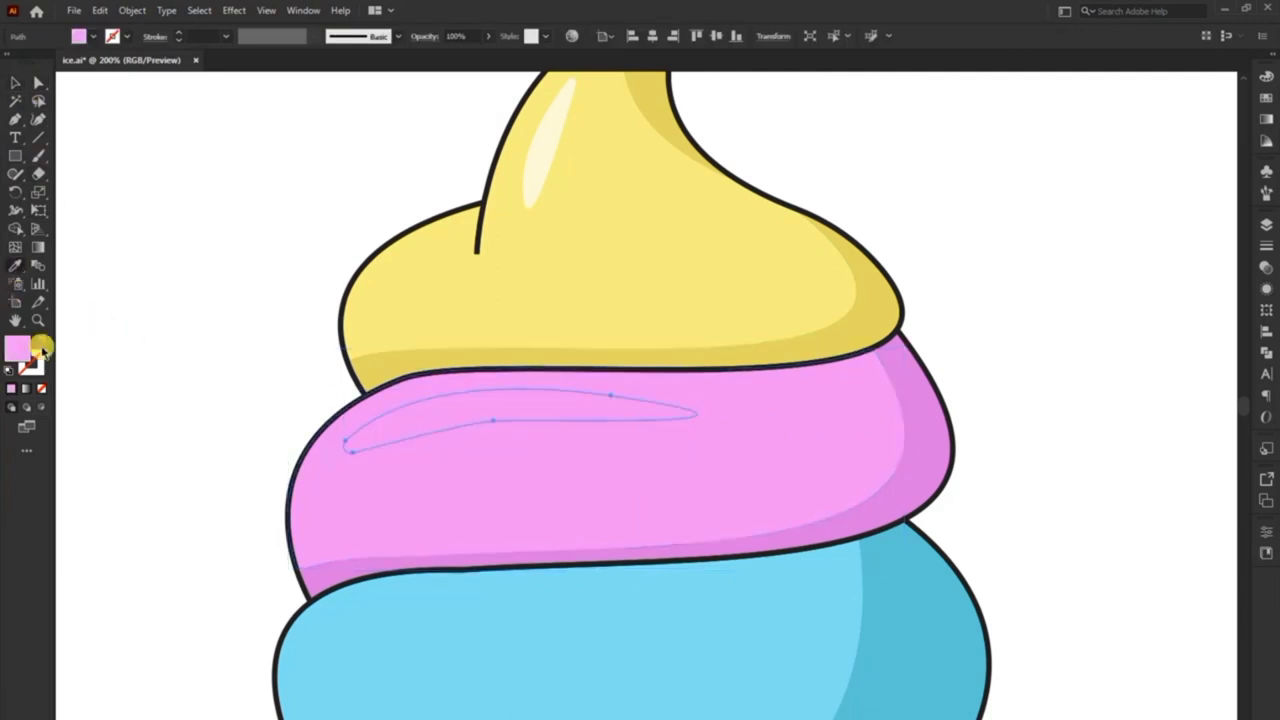
double_click(30, 357)
click(491, 289)
click(803, 294)
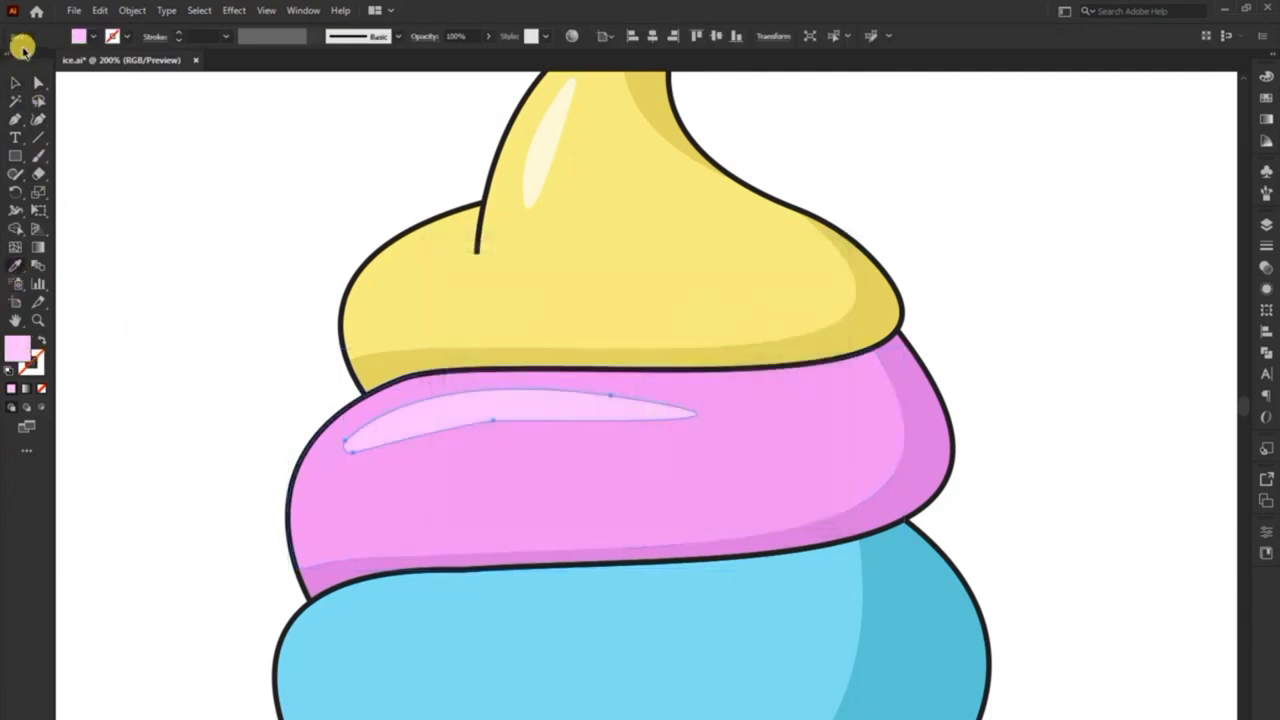
key(v)
scroll(377, 462, down, 2)
scroll(374, 491, up, 2)
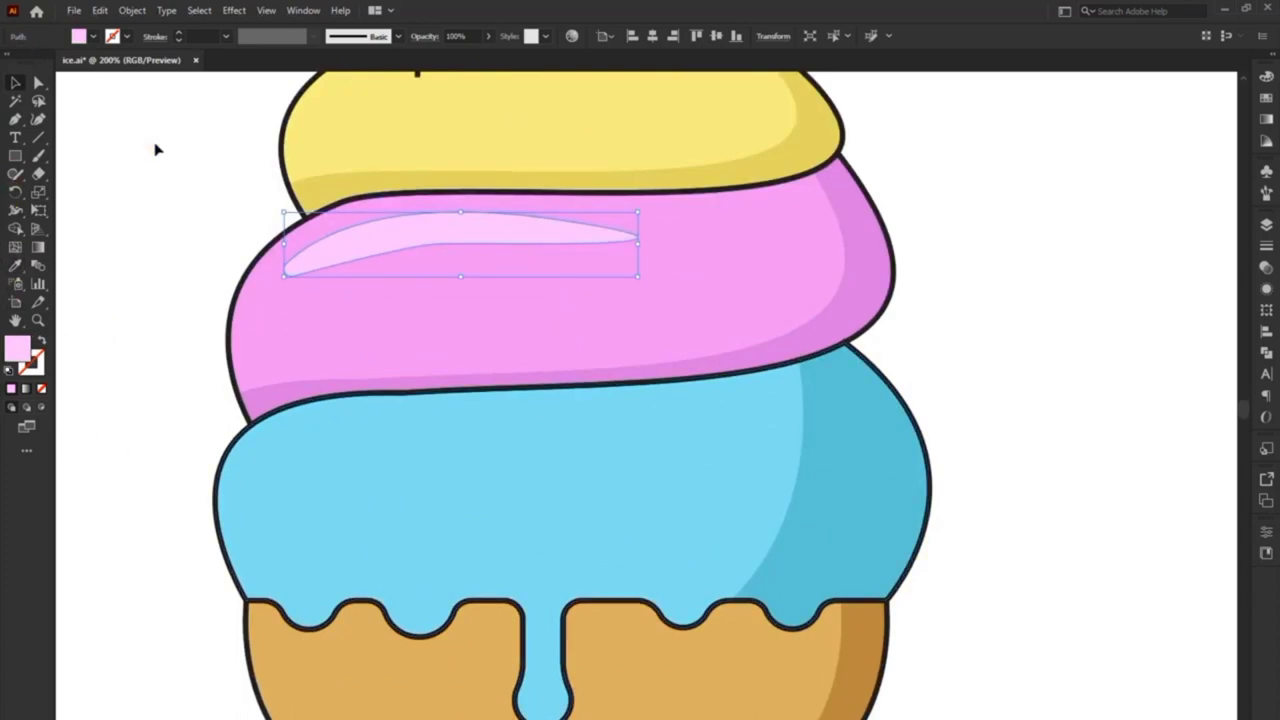
click(218, 260)
Draw a curved highlight shape across the top of the blue scoop.
click(255, 497)
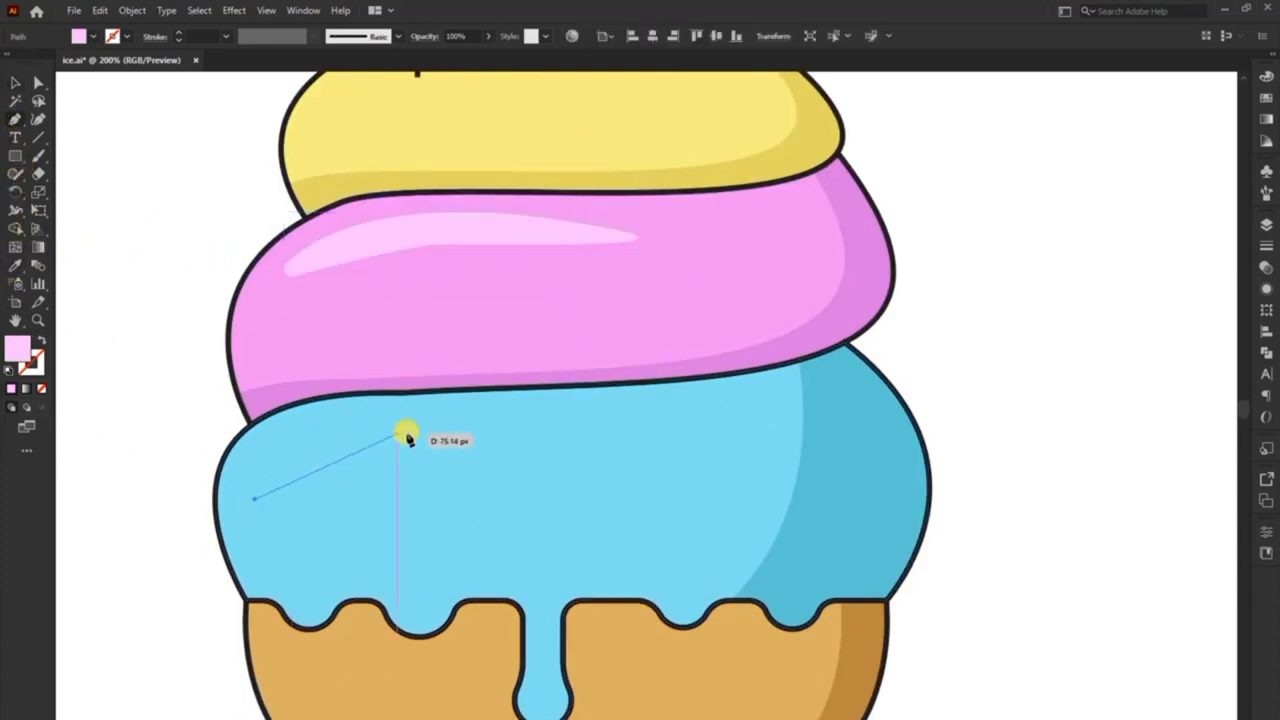
click(410, 432)
click(566, 437)
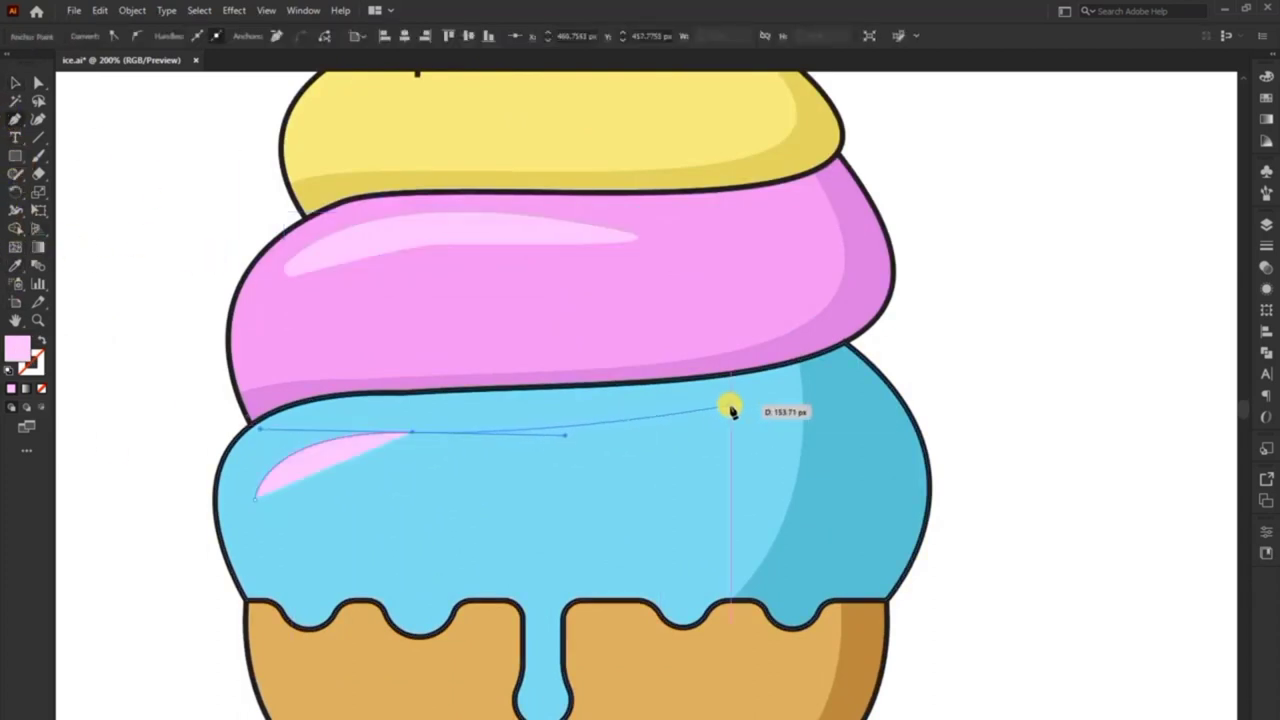
drag(714, 410, 722, 430)
drag(447, 469, 372, 469)
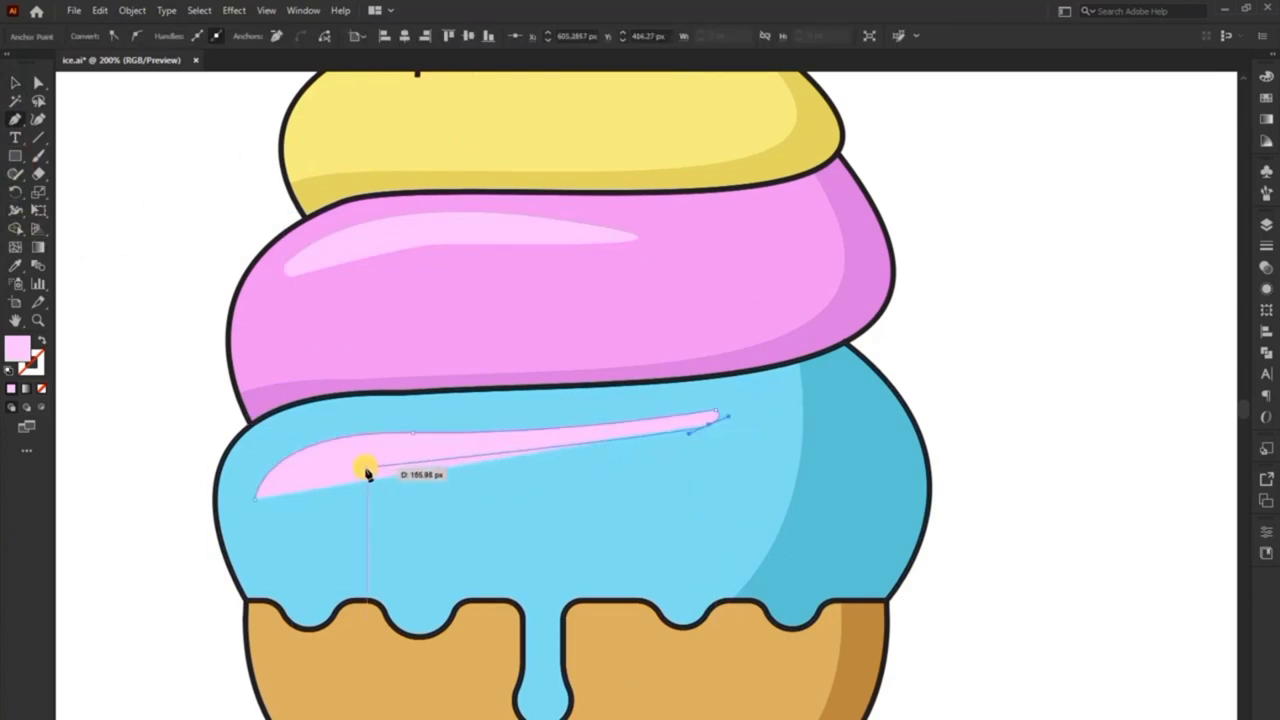
click(327, 494)
drag(255, 498, 257, 507)
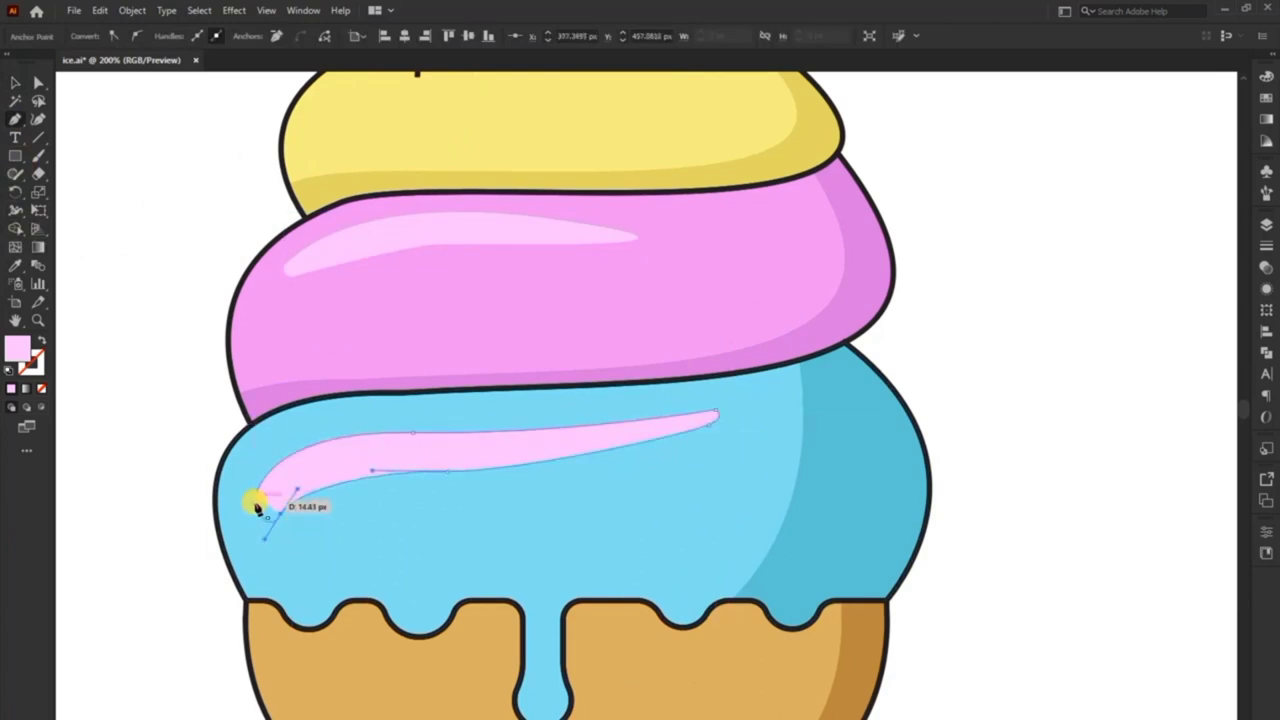
Colour the blue highlight a light blue and nudge it into place.
click(234, 443)
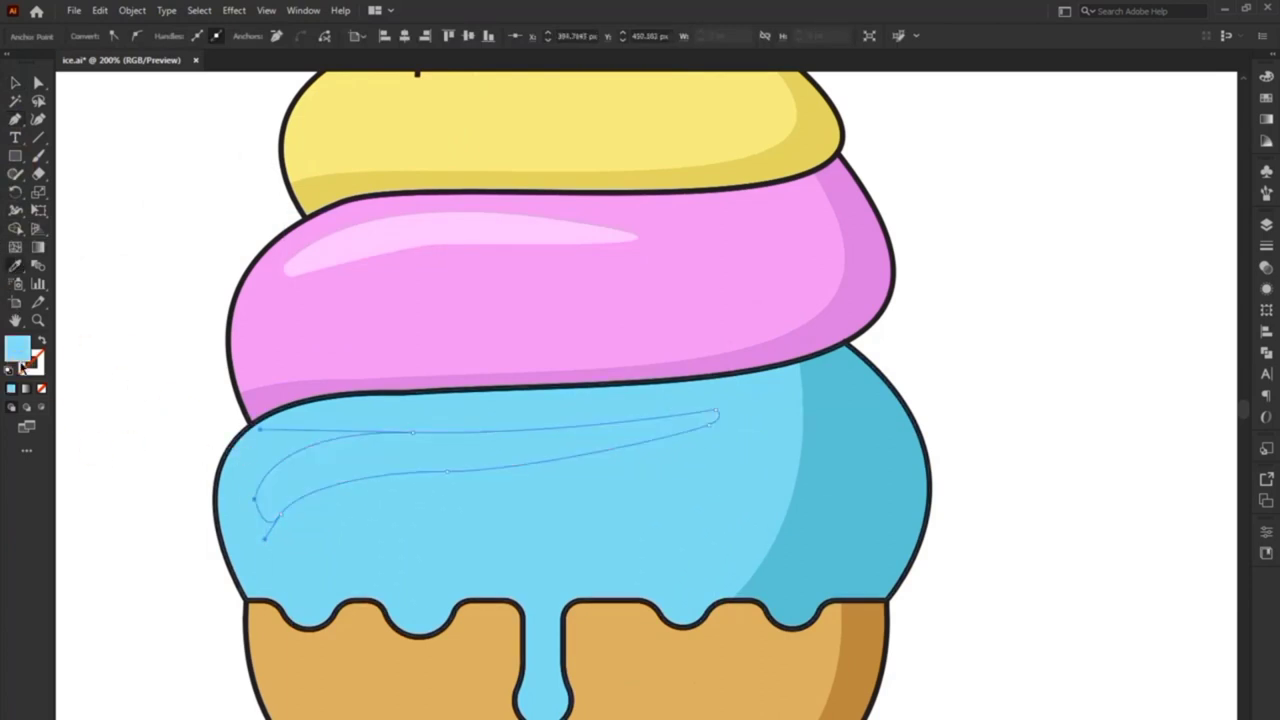
double_click(17, 347)
click(800, 296)
click(16, 82)
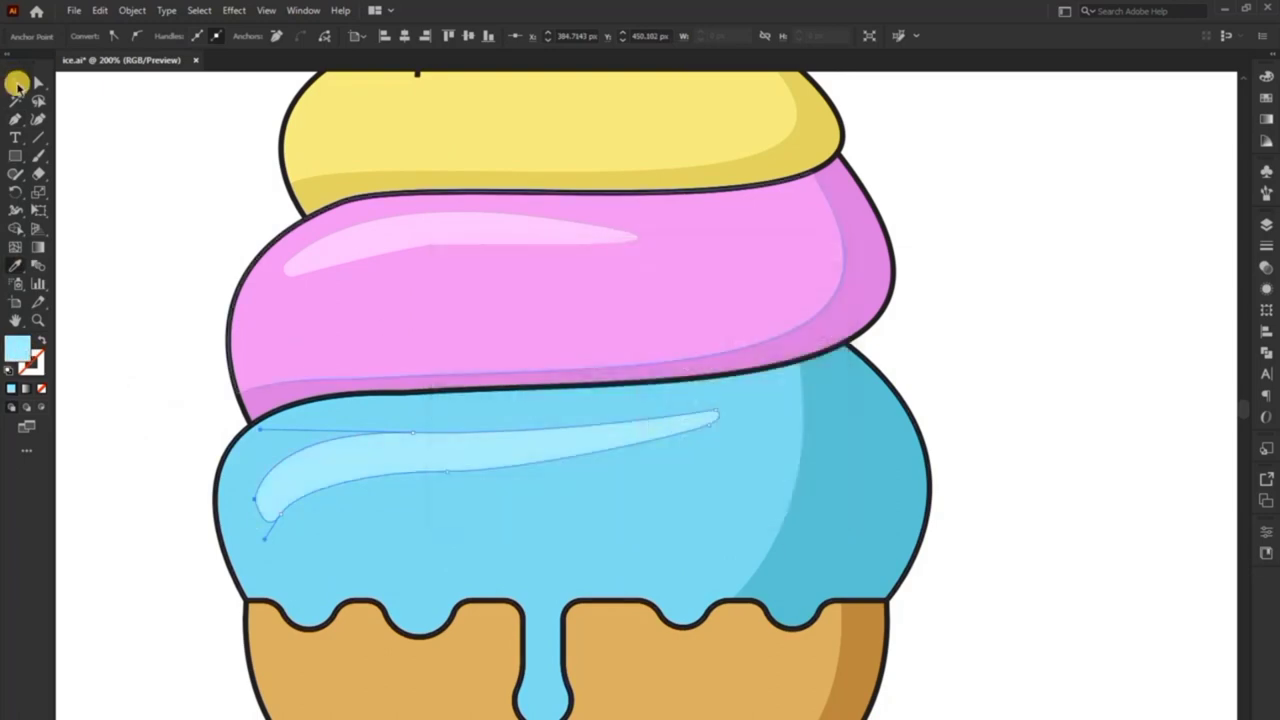
drag(322, 447, 314, 436)
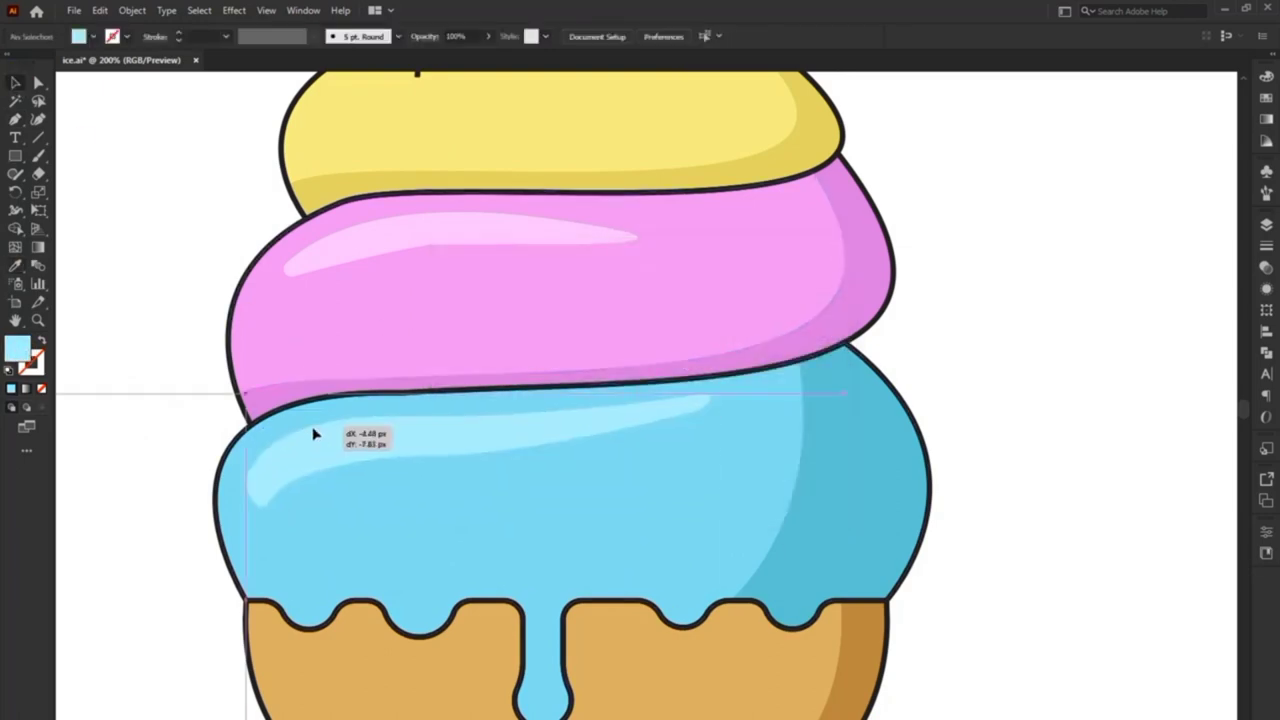
click(171, 264)
scroll(172, 283, down, 2)
Draw a crescent highlight path along the yellow scoop's left bulge.
scroll(172, 283, up, 2)
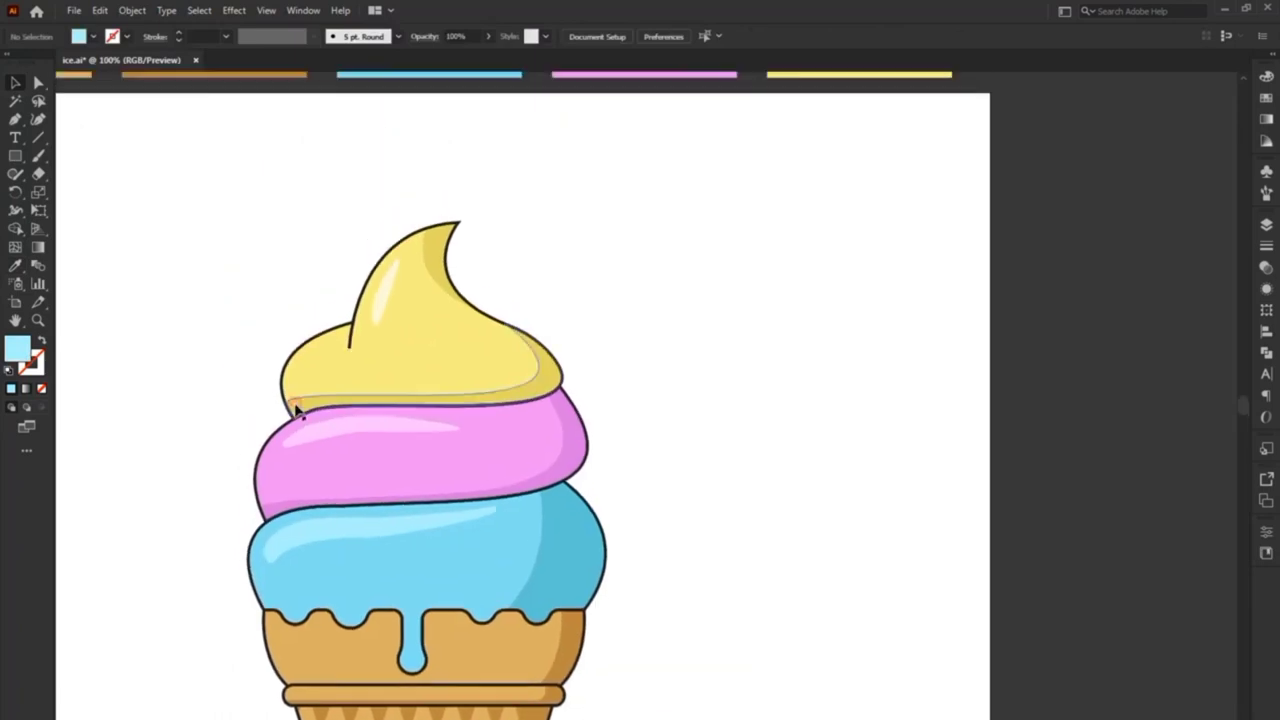
scroll(300, 375, up, 2)
scroll(316, 340, up, 2)
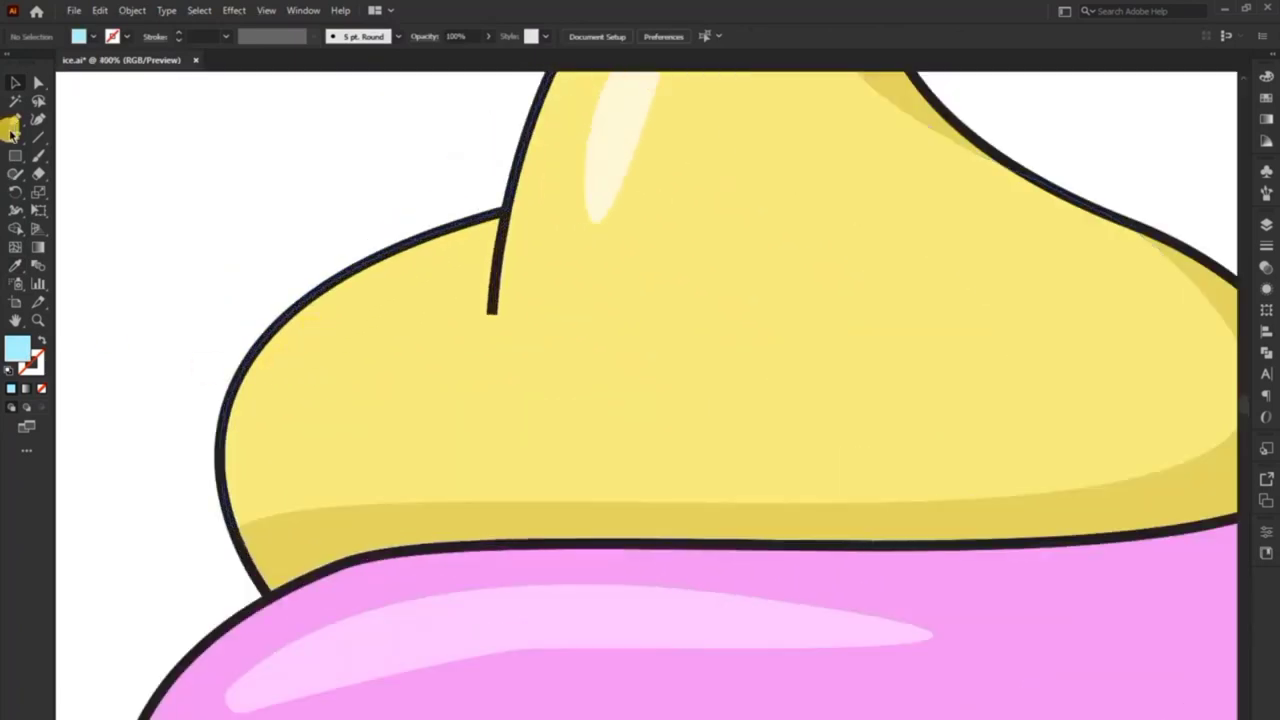
click(438, 263)
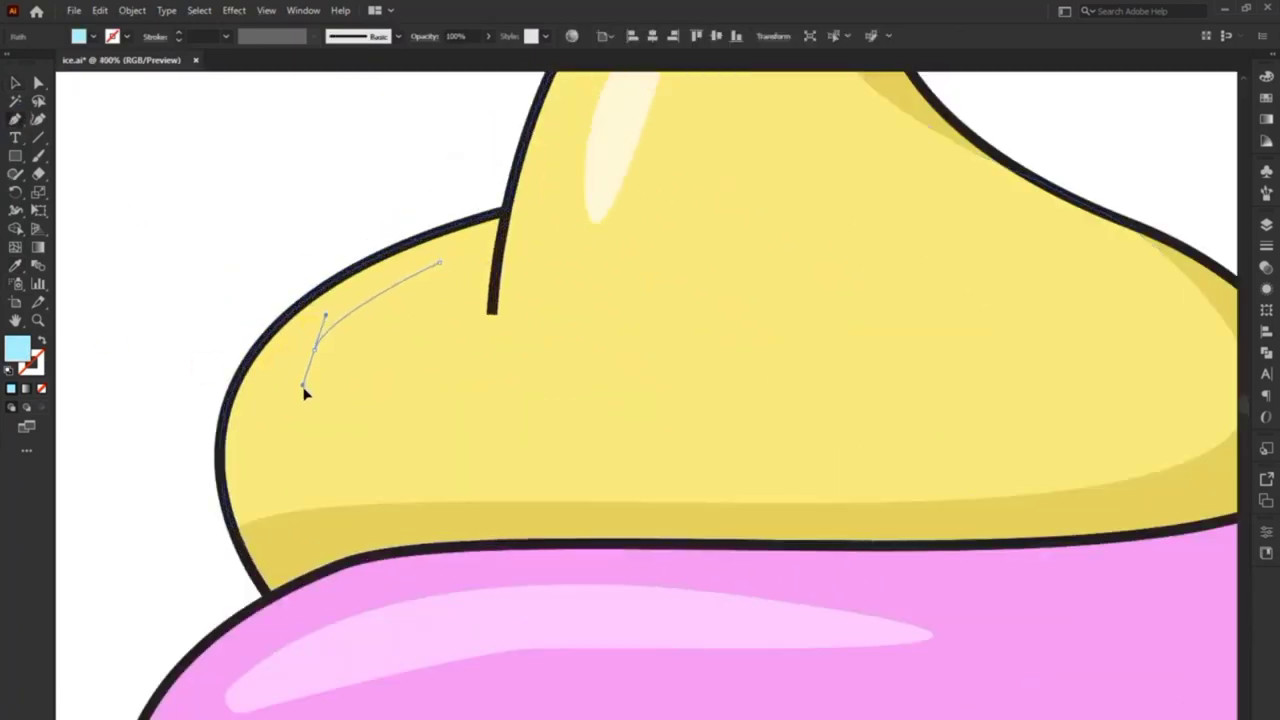
drag(287, 478, 289, 491)
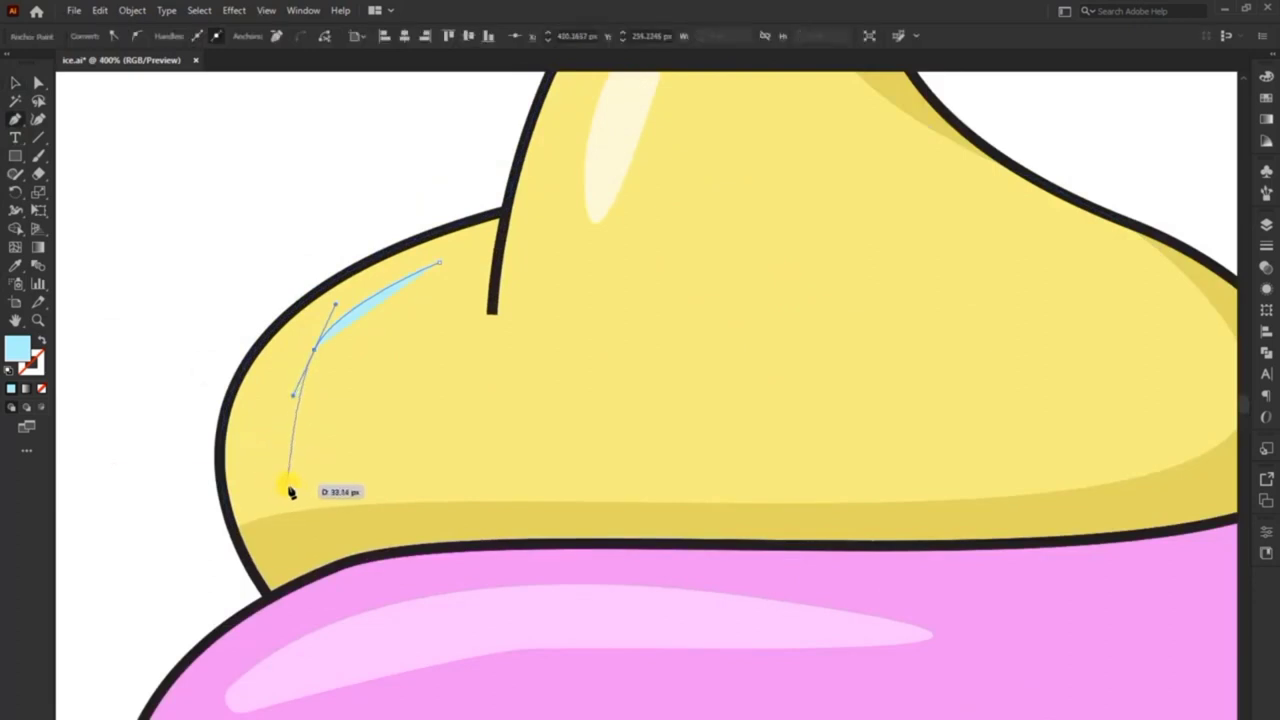
key(ctrl+z)
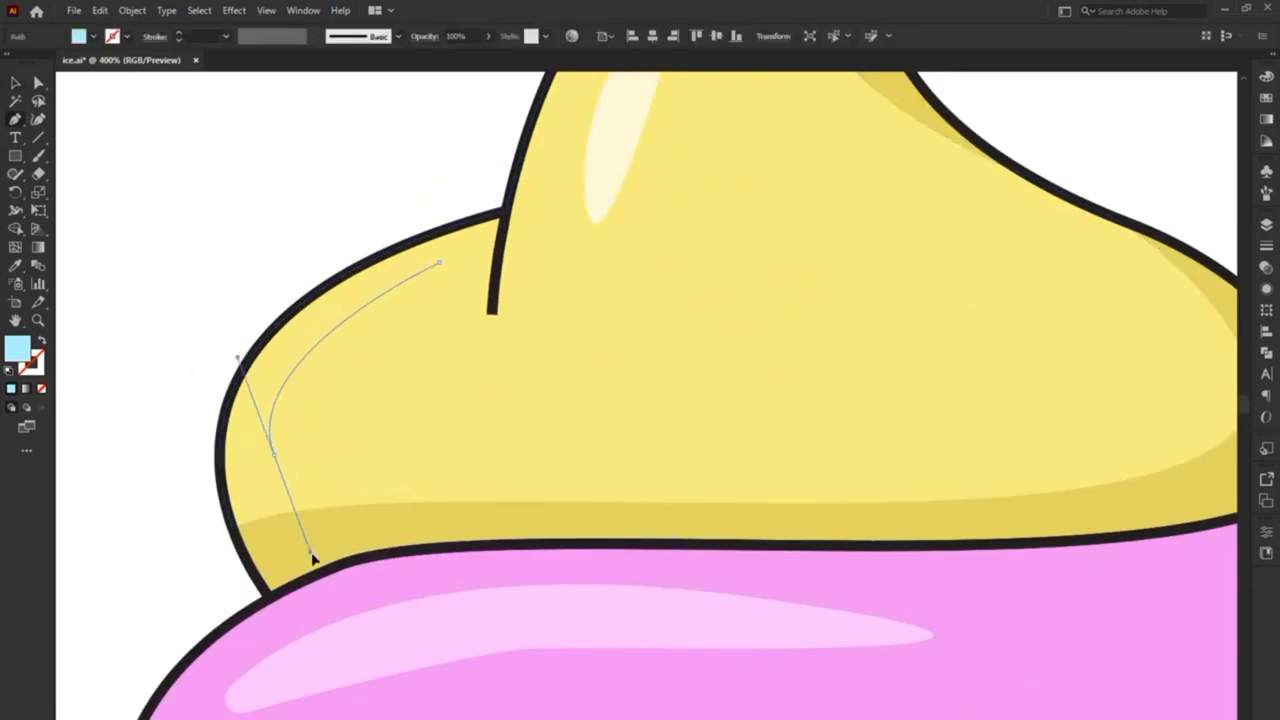
drag(284, 541, 296, 551)
click(293, 448)
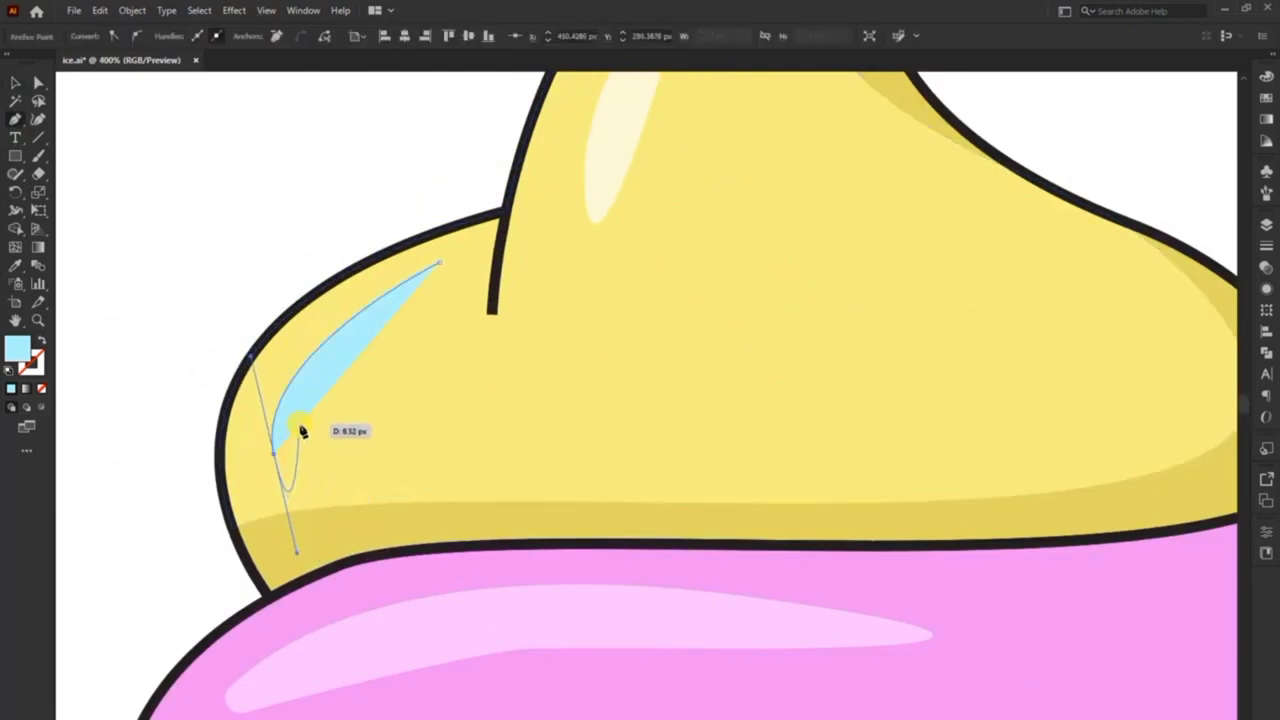
drag(296, 458, 310, 440)
drag(374, 345, 475, 267)
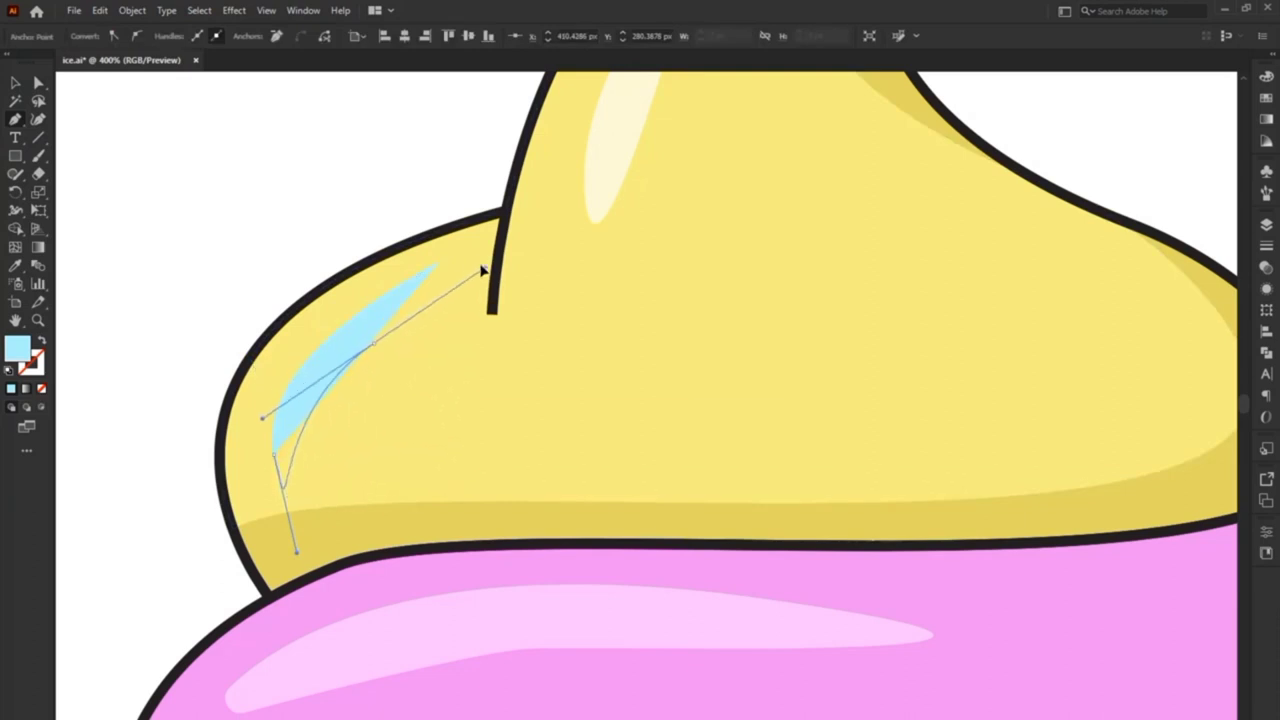
mouse_move(475, 267)
mouse_down()
mouse_move(471, 300)
mouse_move(445, 296)
mouse_move(445, 273)
mouse_up()
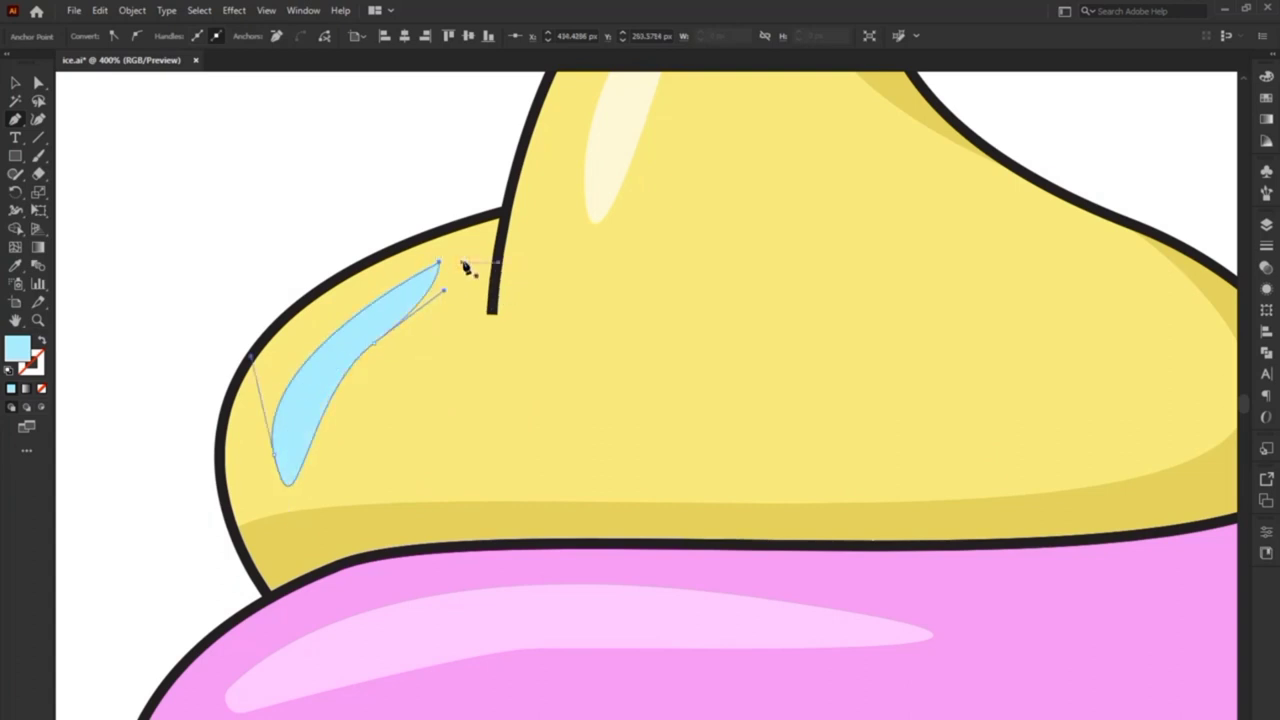
Round the crescent's tip and fill it with the top highlight's cream colour.
click(16, 82)
key(a)
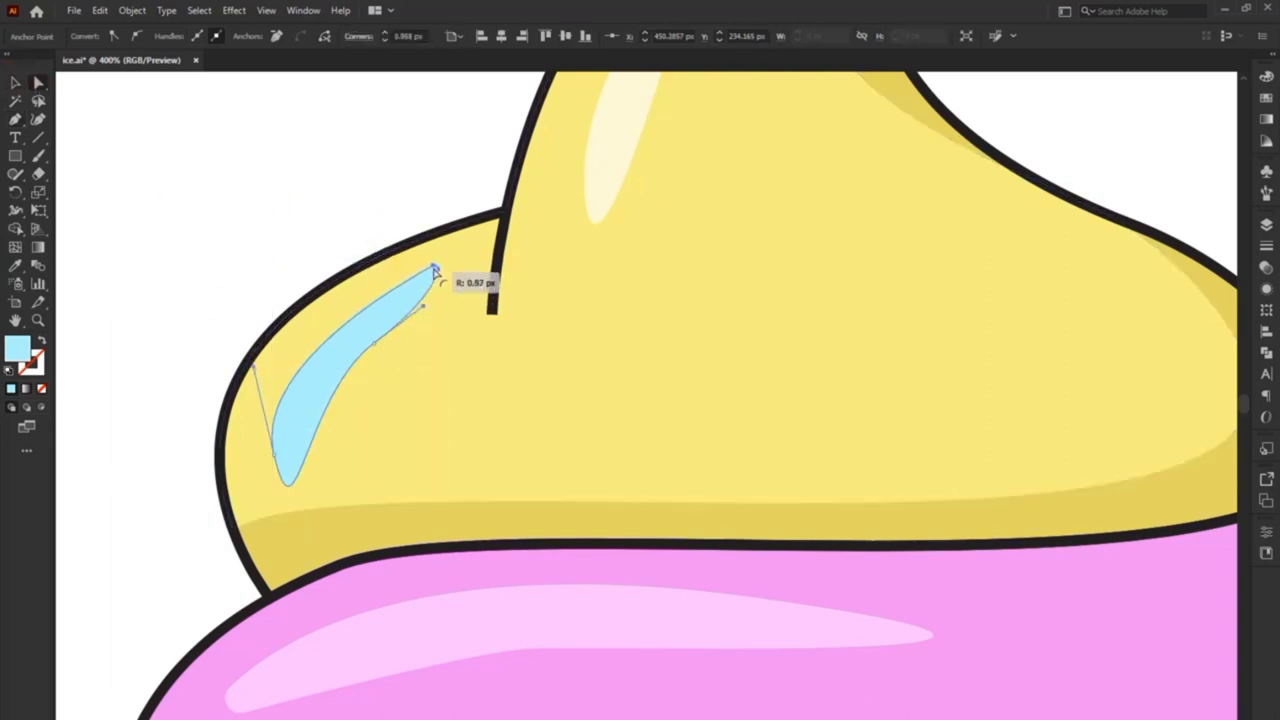
mouse_move(435, 272)
mouse_down()
mouse_move(427, 314)
mouse_move(408, 305)
mouse_up()
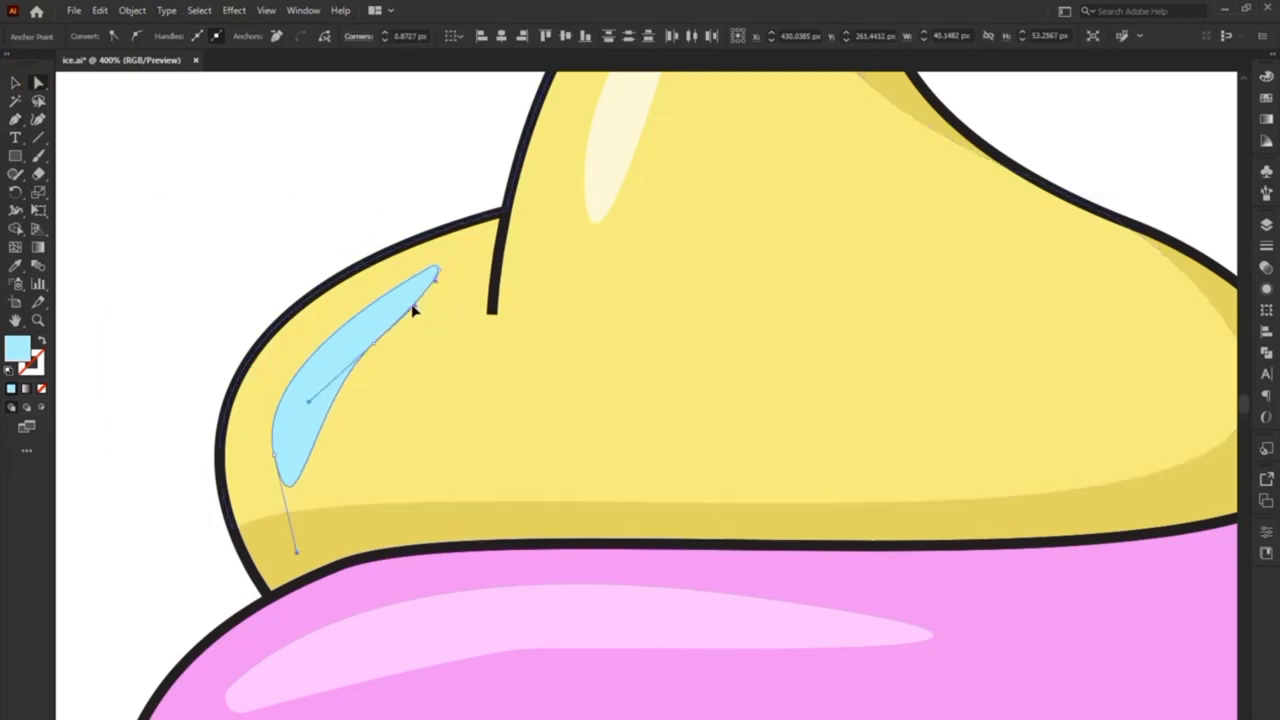
click(24, 268)
click(577, 141)
click(15, 82)
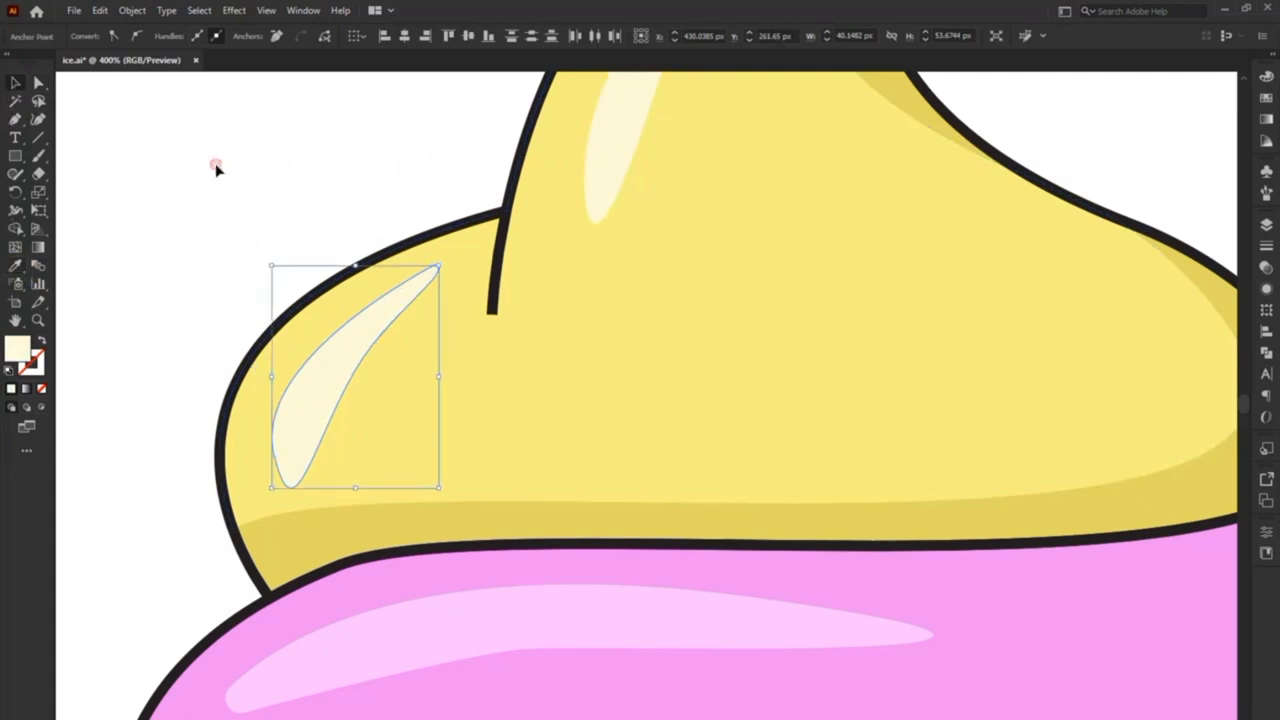
click(240, 186)
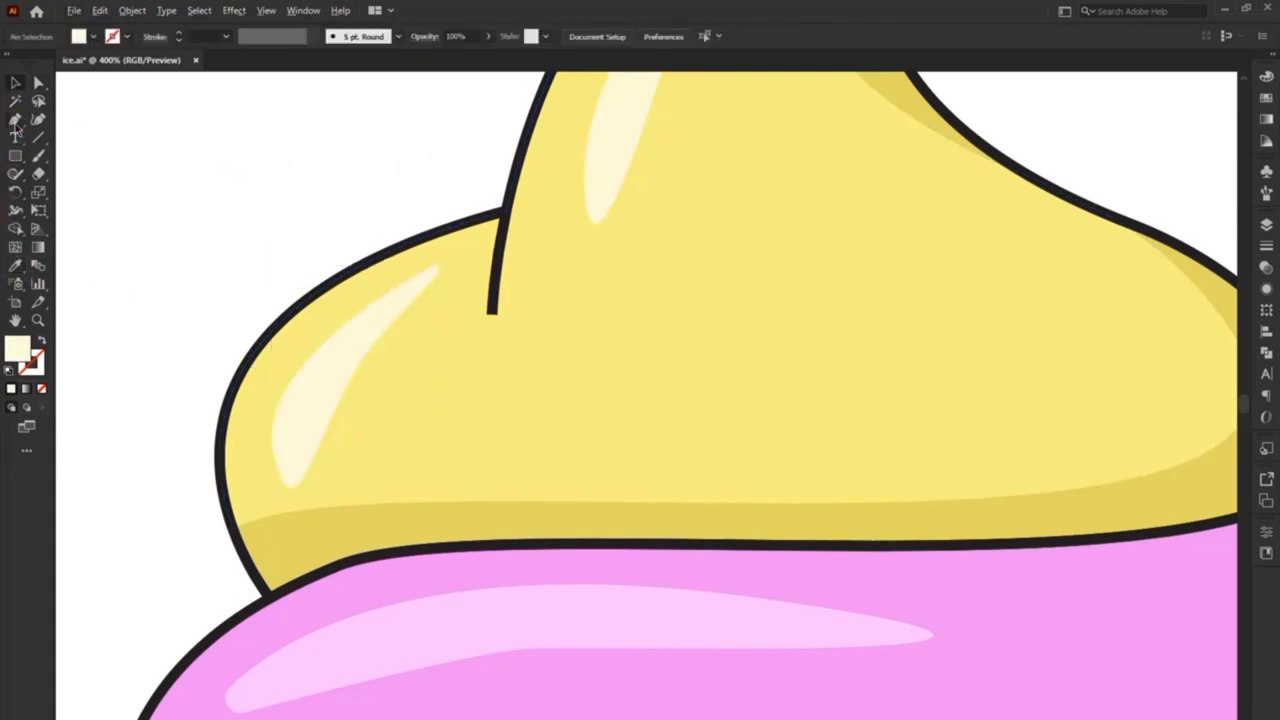
mouse_move(16, 122)
mouse_down()
mouse_move(18, 160)
mouse_move(50, 190)
mouse_up()
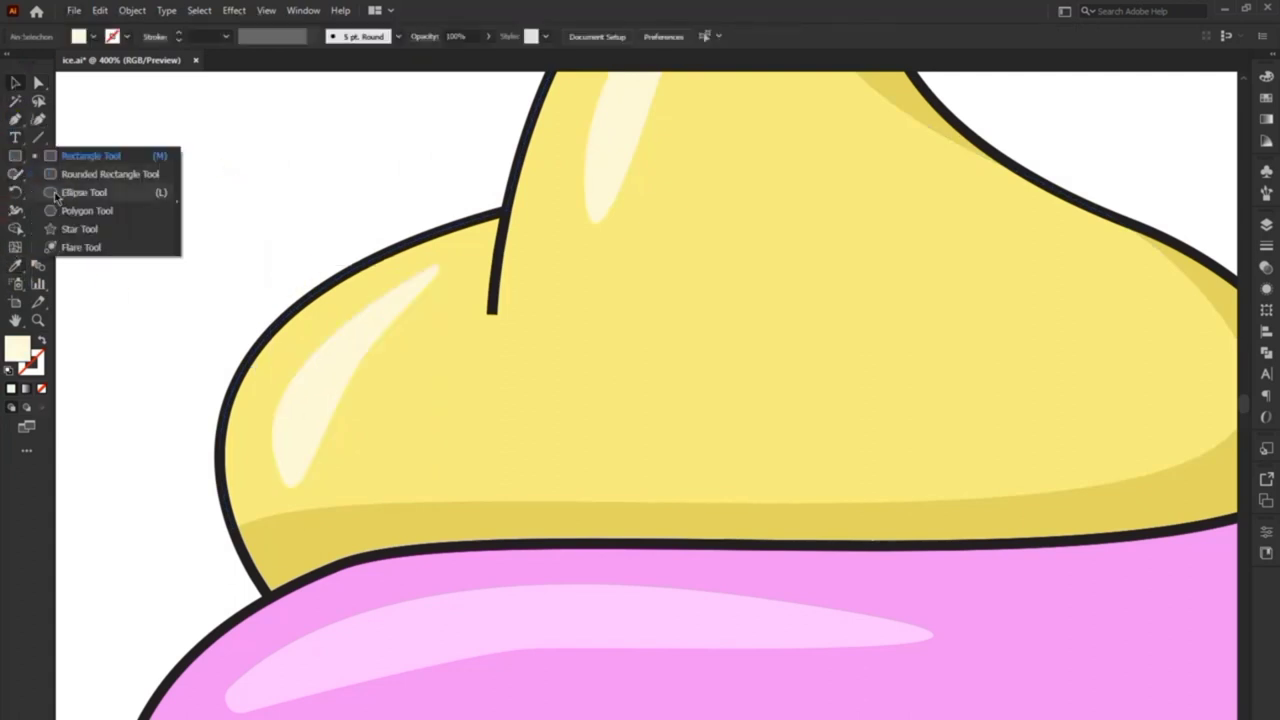
Draw a small oval highlight dot on the yellow scoop.
click(83, 192)
drag(553, 244, 600, 319)
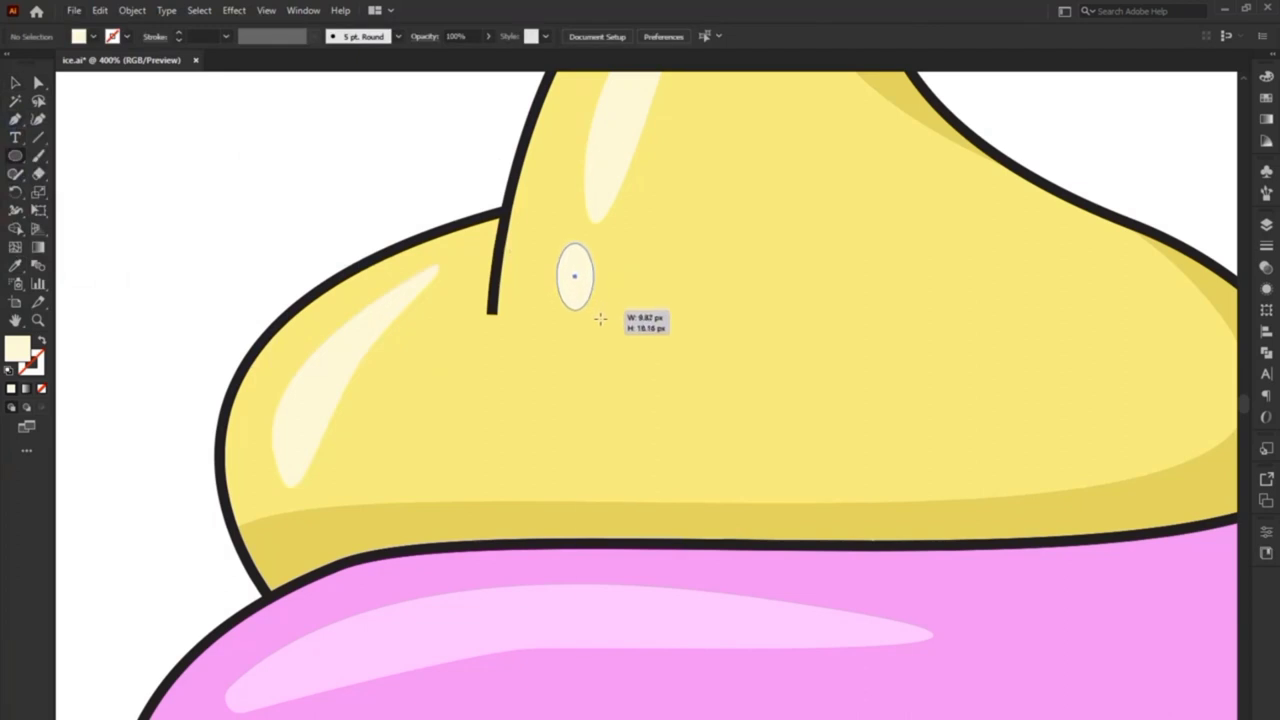
key(v)
scroll(417, 243, down, 3)
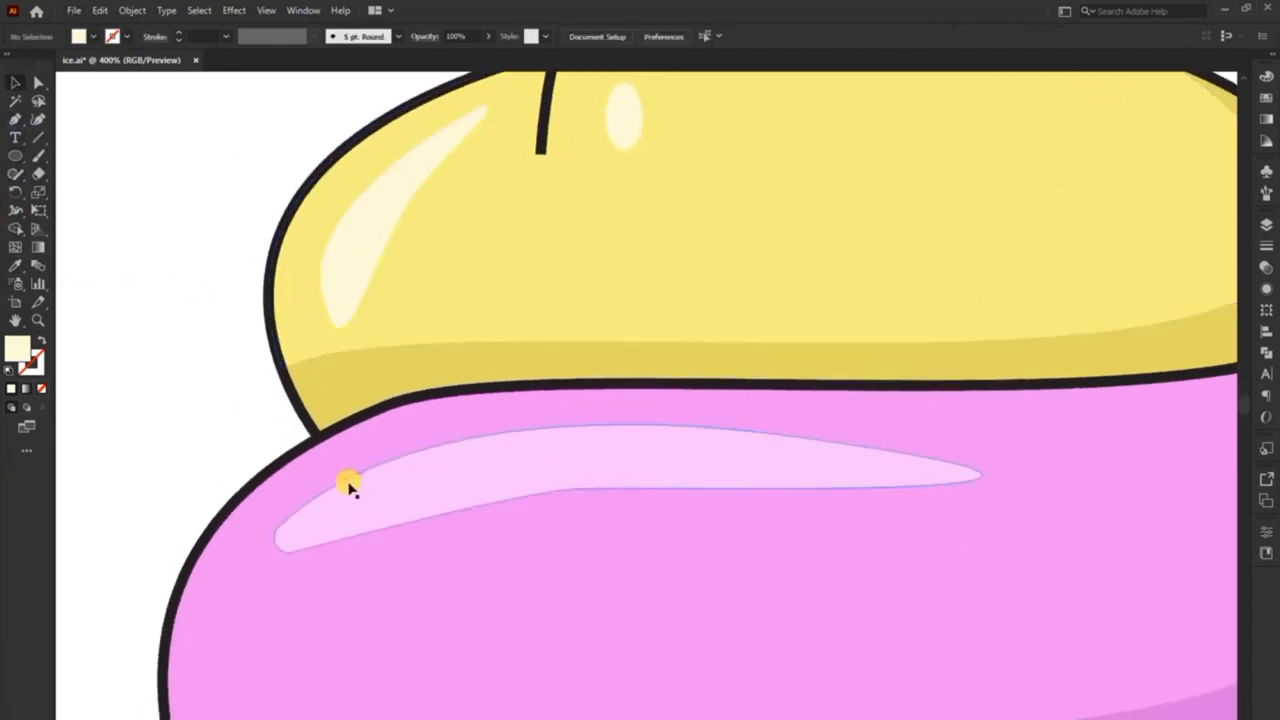
drag(620, 115, 414, 306)
scroll(363, 263, down, 3)
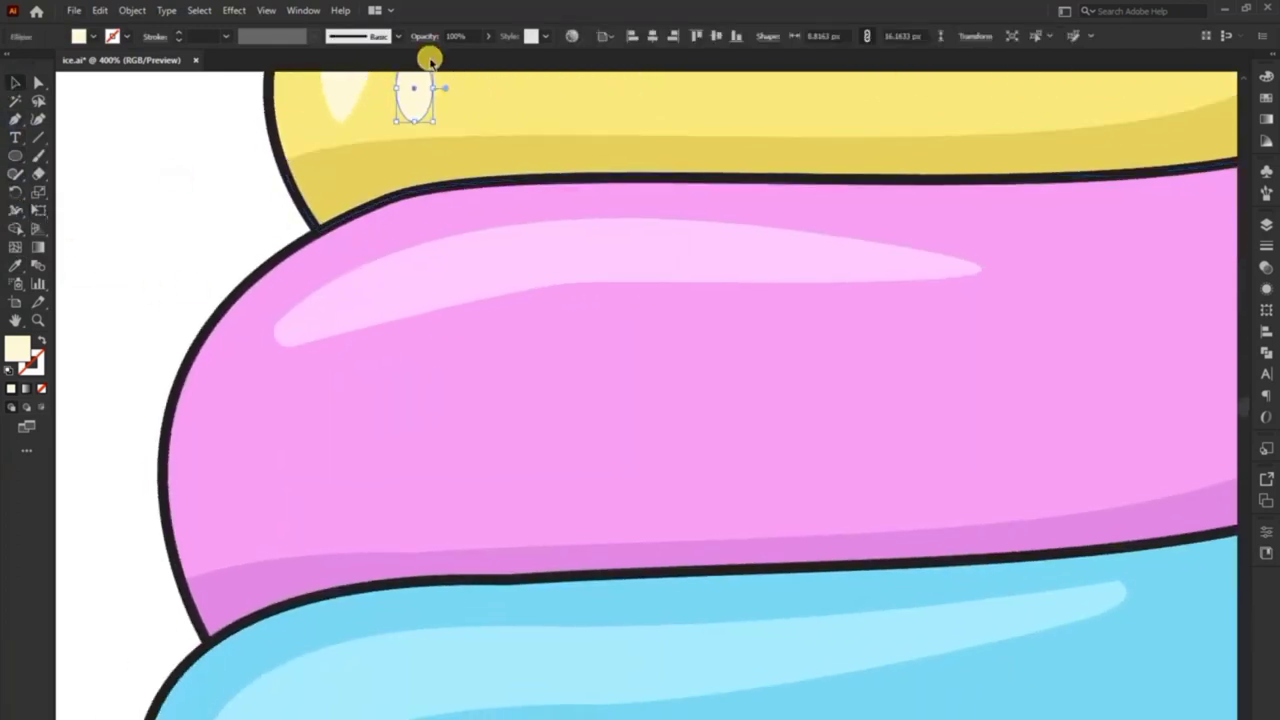
Copy the dot onto the pink scoop twice and give both the pink highlight colour.
mouse_move(422, 108)
mouse_down()
mouse_move(243, 404)
mouse_move(1005, 250)
mouse_move(1039, 246)
mouse_move(1046, 289)
mouse_move(1074, 257)
mouse_move(1033, 279)
mouse_up()
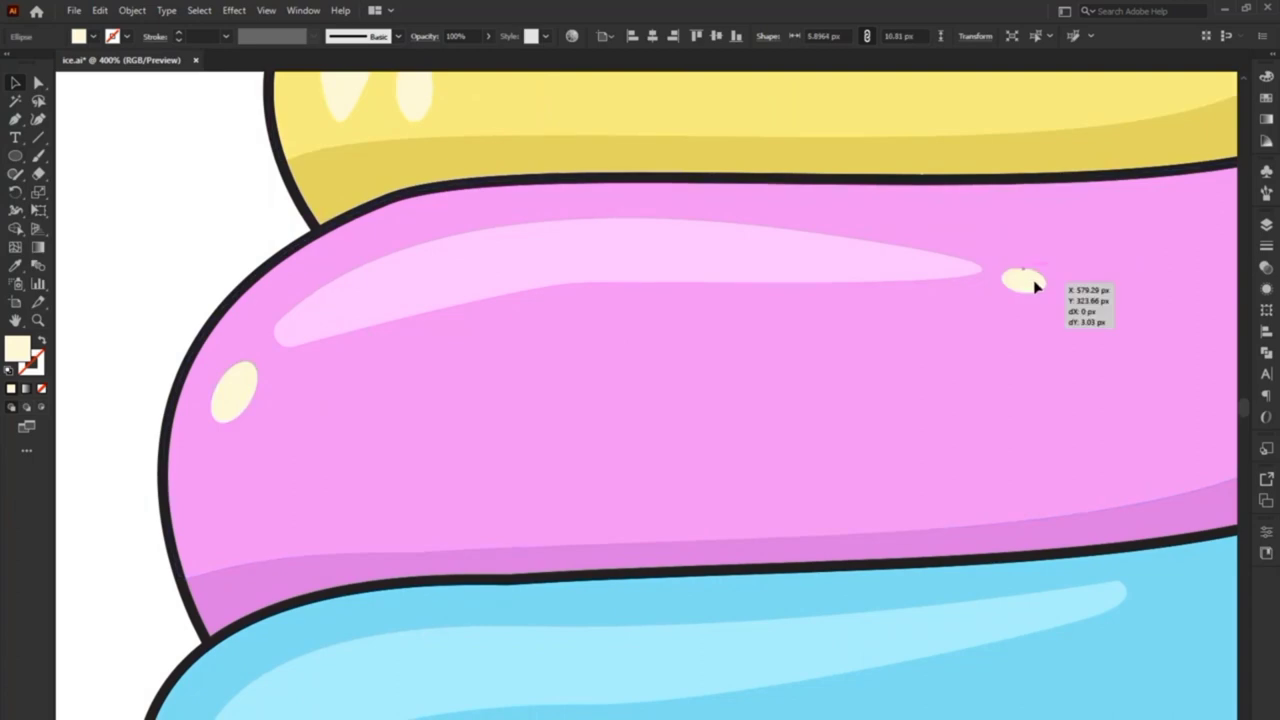
shift+click(228, 398)
key(i)
click(339, 281)
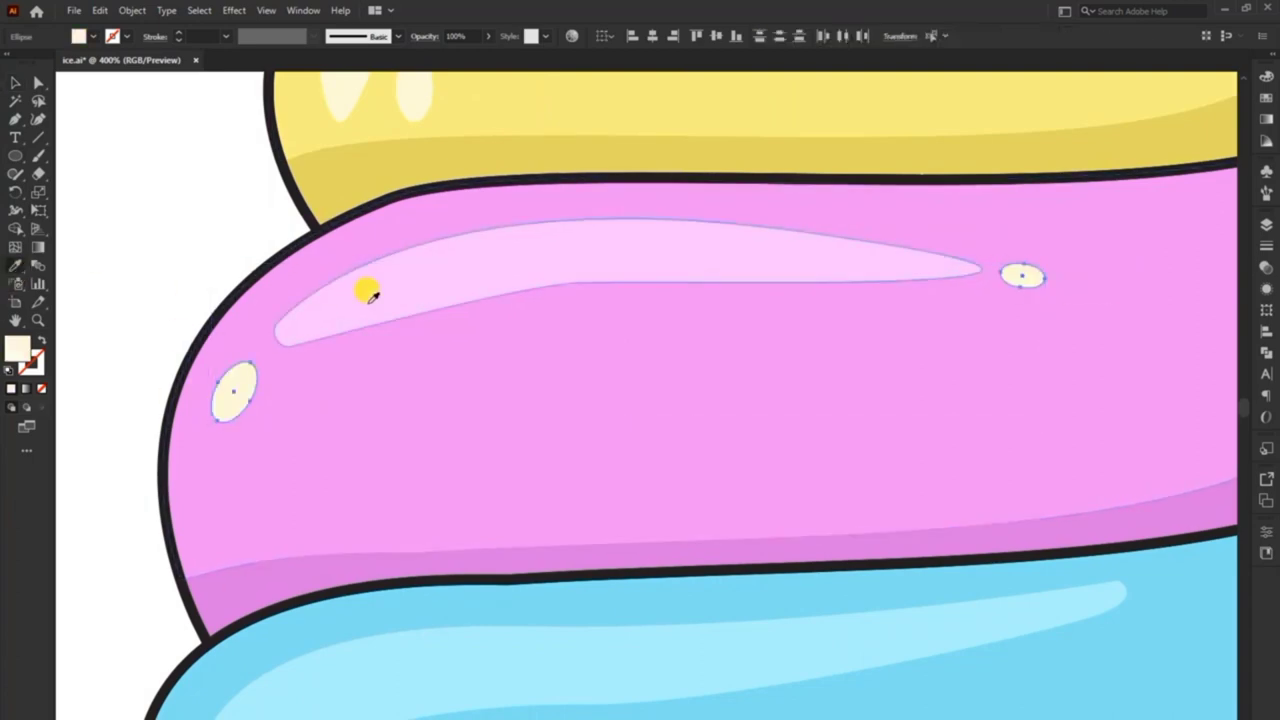
click(14, 82)
Copy a dot onto the blue scoop and recolour it with the light blue highlight.
key(ctrl+minus)
scroll(298, 520, down, 3)
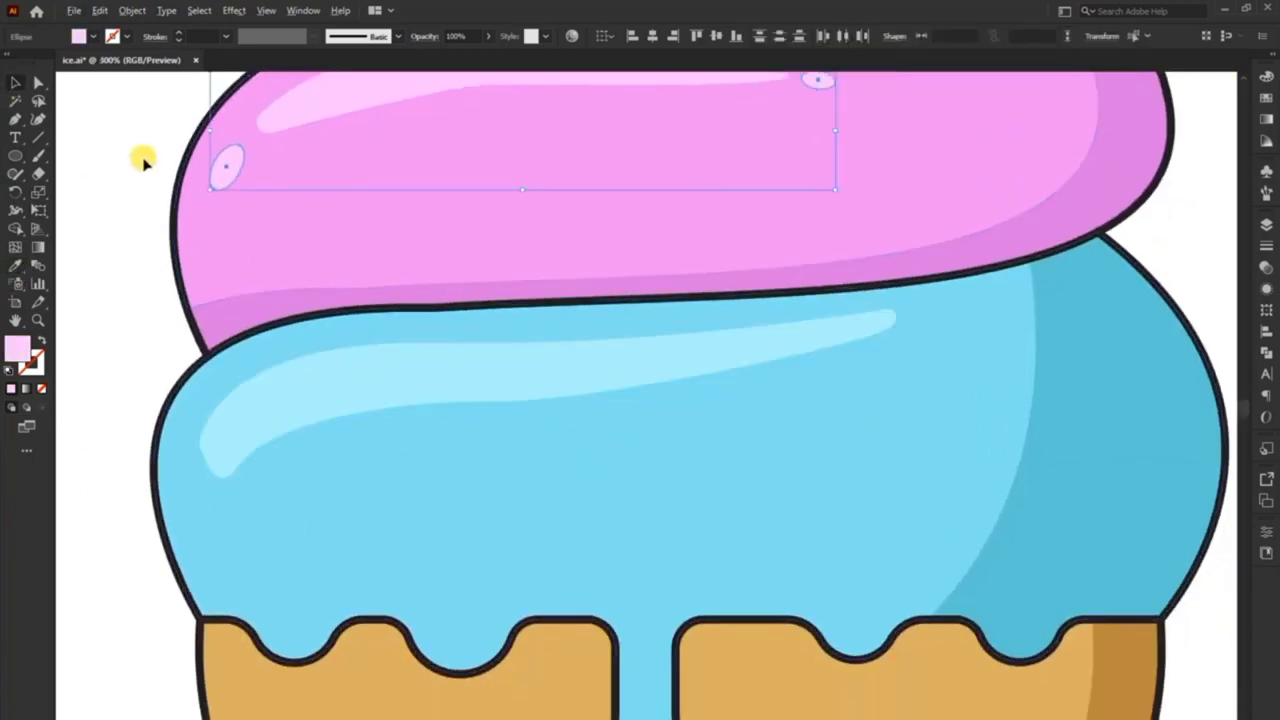
mouse_move(226, 165)
mouse_down()
mouse_move(209, 522)
mouse_move(243, 506)
mouse_up()
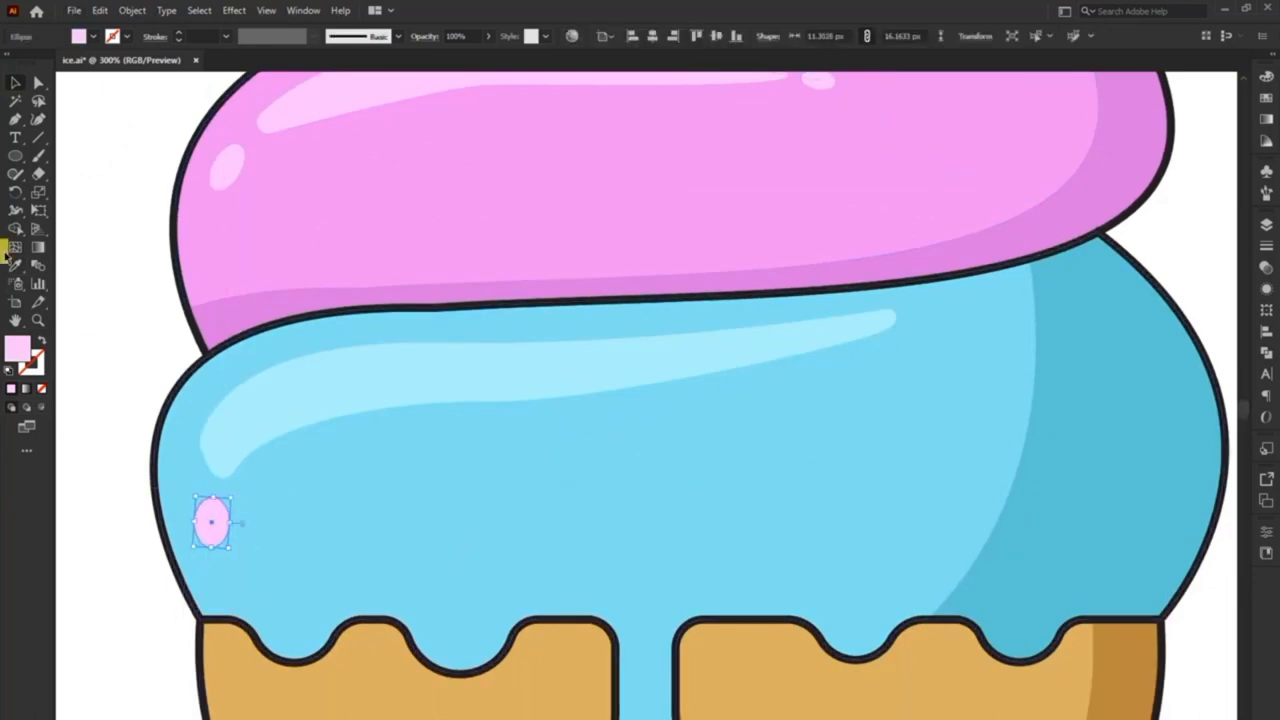
click(15, 265)
click(246, 376)
click(18, 84)
key(ctrl+minus)
key(ctrl+minus)
key(ctrl+minus)
key(ctrl+minus)
Move the cone's top band up so it meets the blue scoop.
click(689, 439)
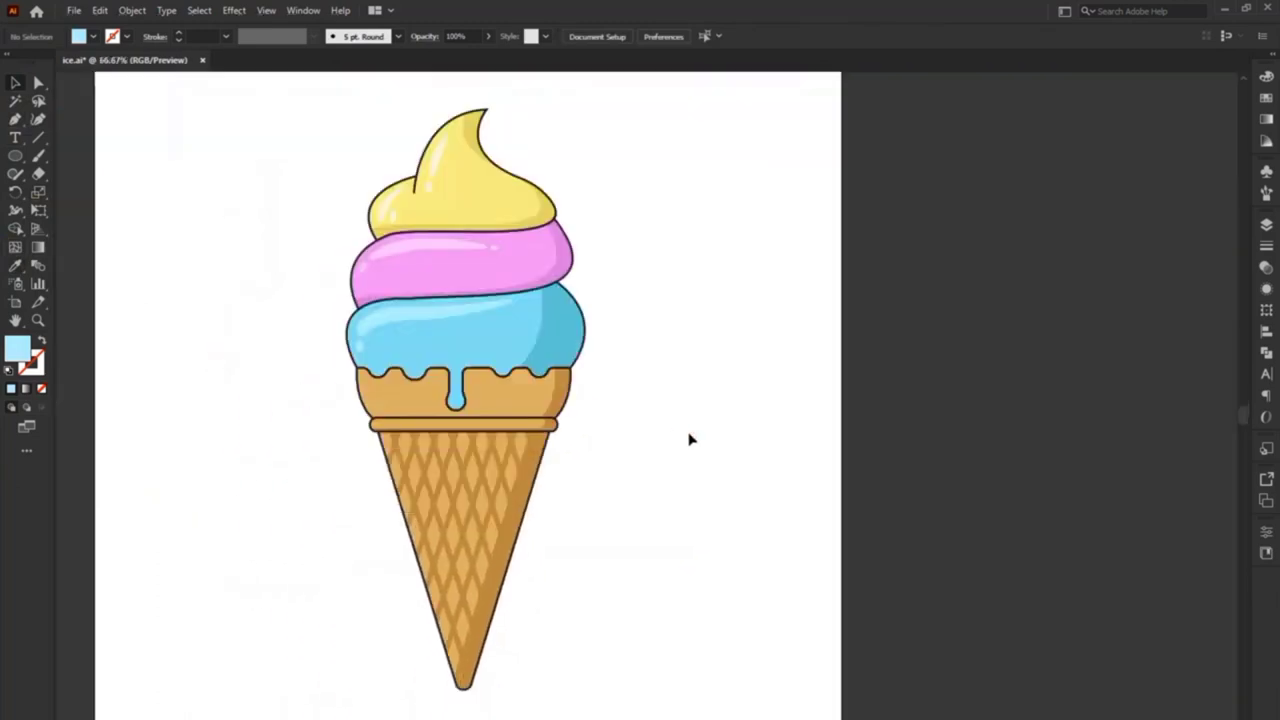
scroll(451, 443, up, 1)
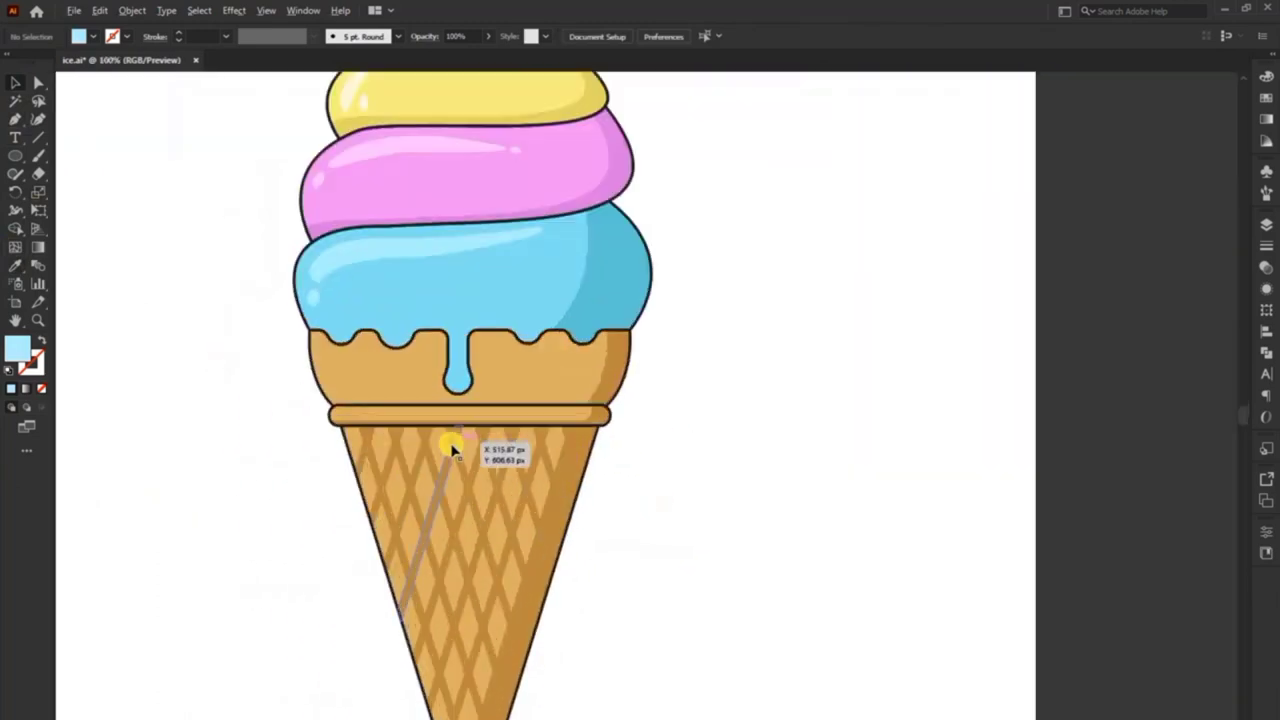
scroll(451, 443, up, 1)
scroll(451, 443, up, 1)
click(700, 277)
drag(586, 290, 586, 300)
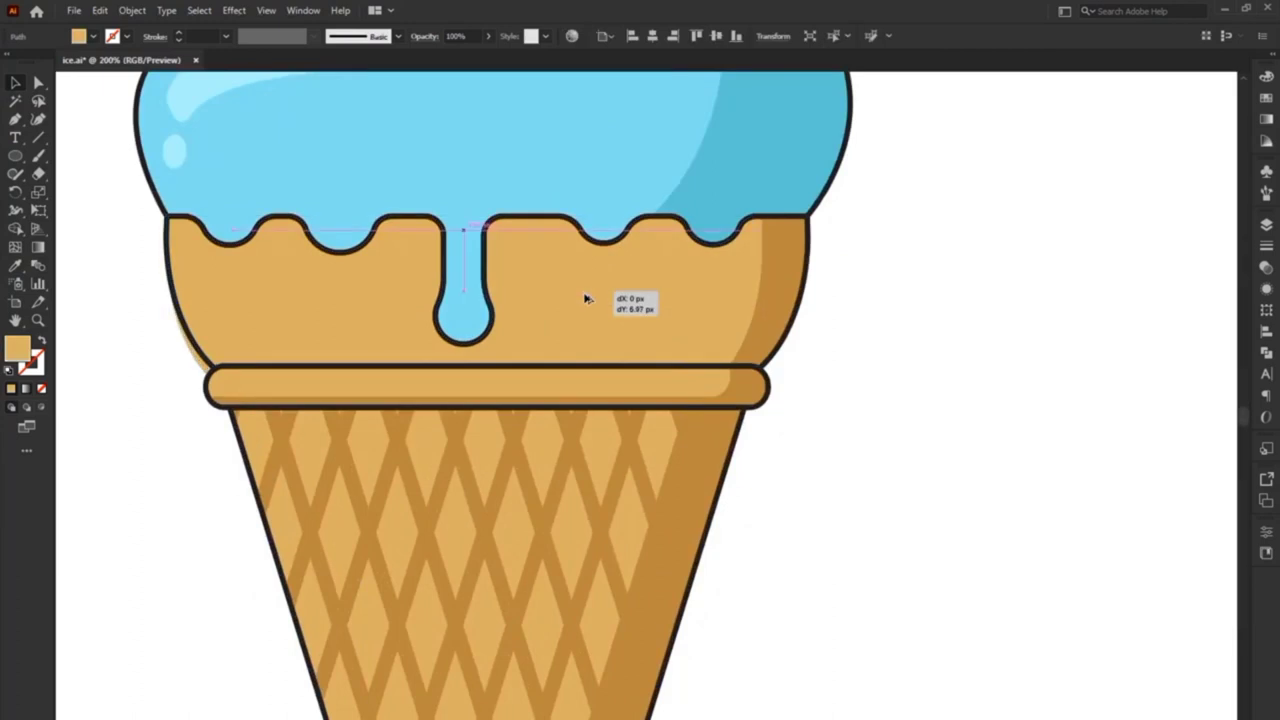
drag(400, 297, 396, 229)
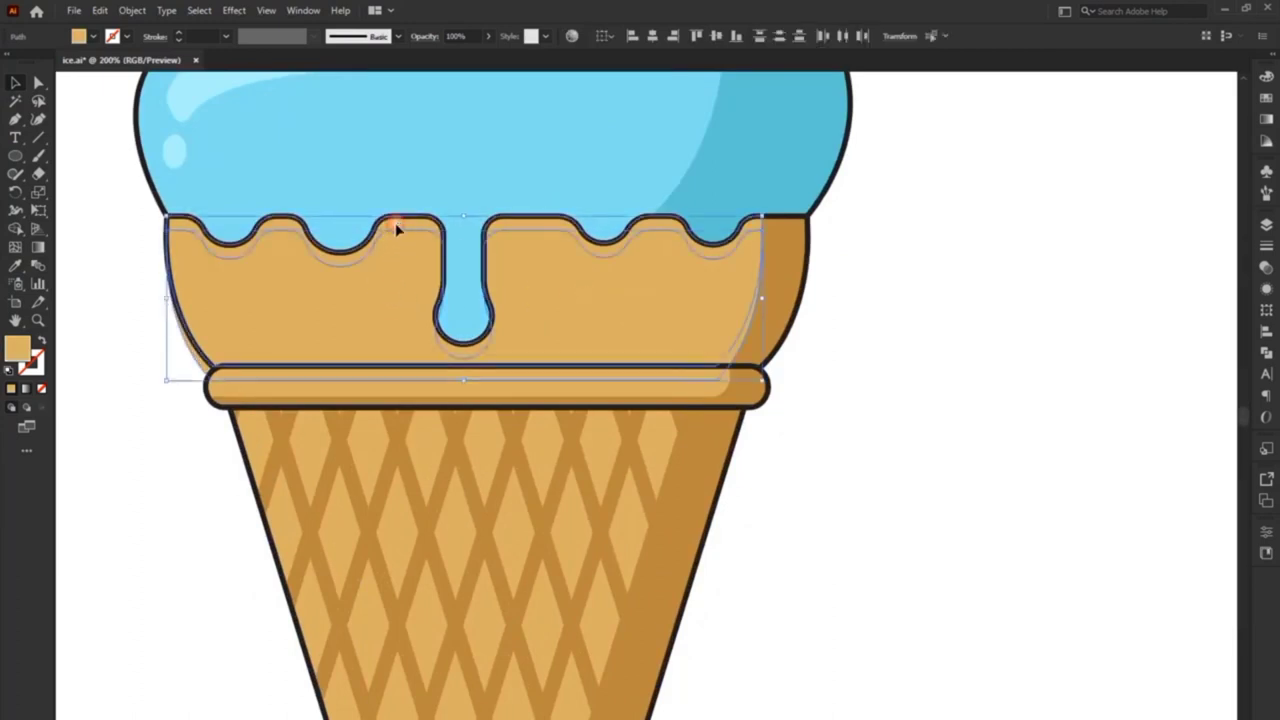
click(15, 245)
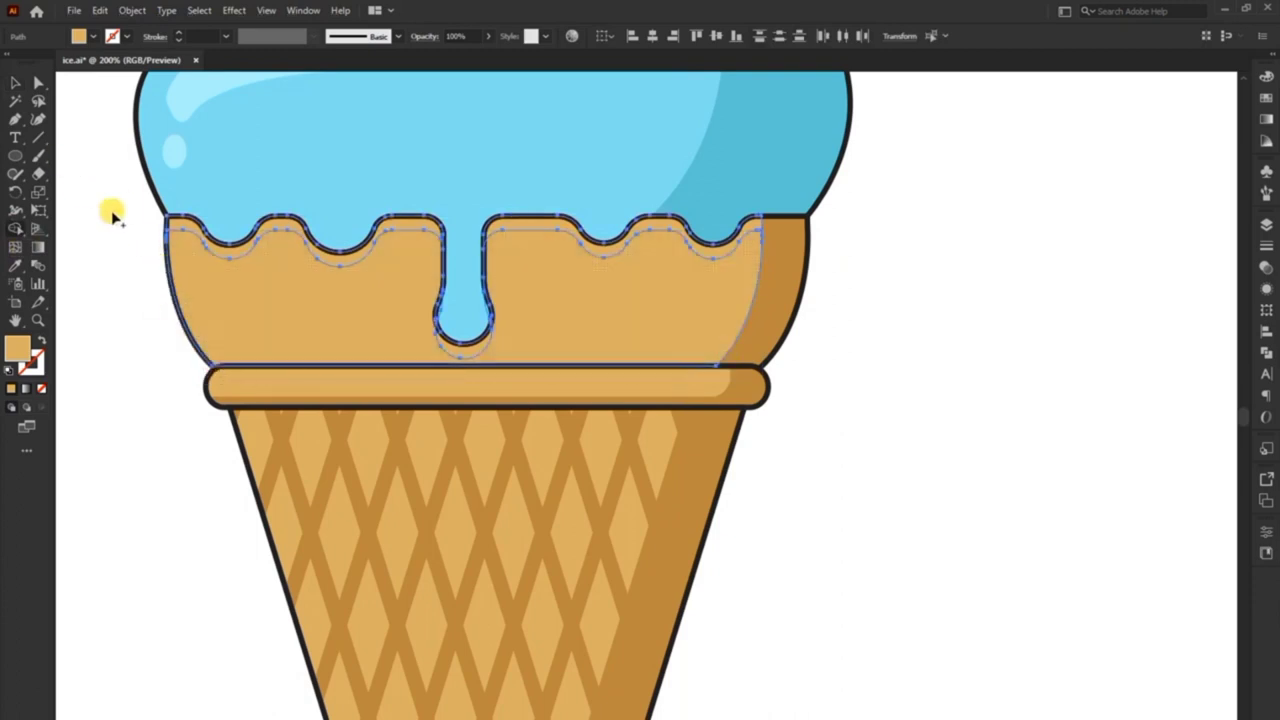
Fill both wavy drip pieces with the cone's tan, darkened to bf9155.
click(15, 82)
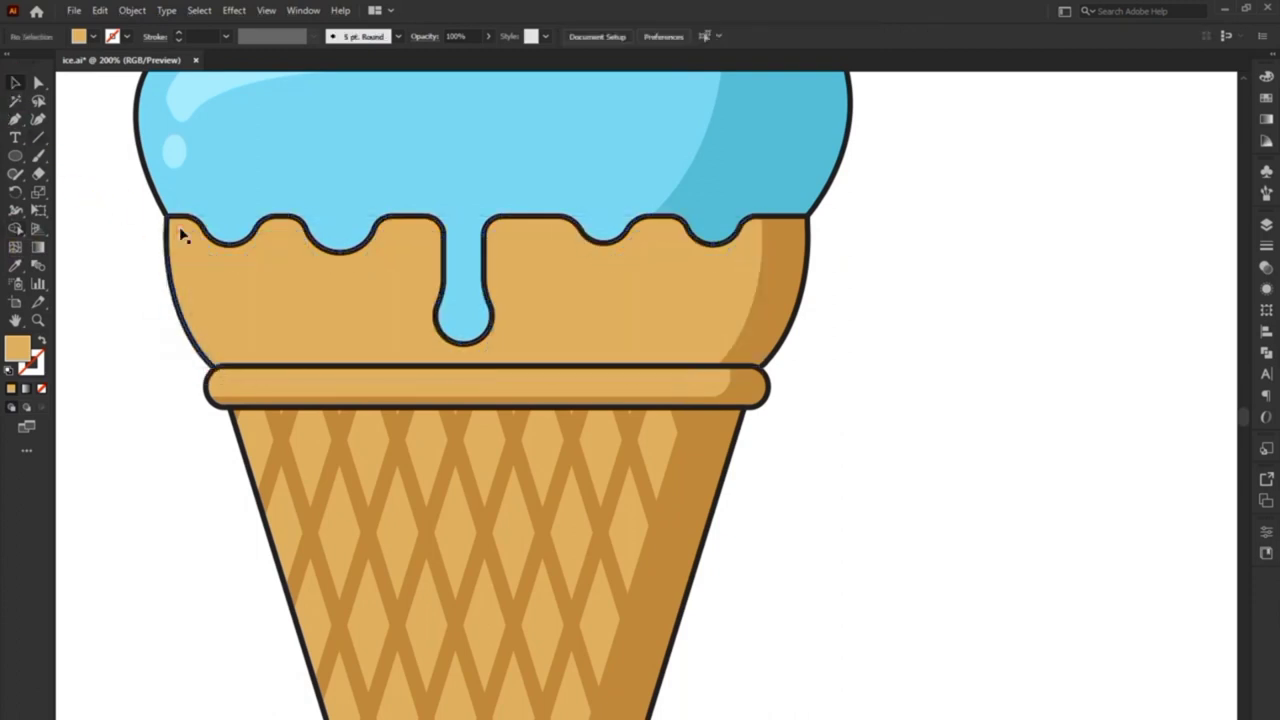
click(179, 226)
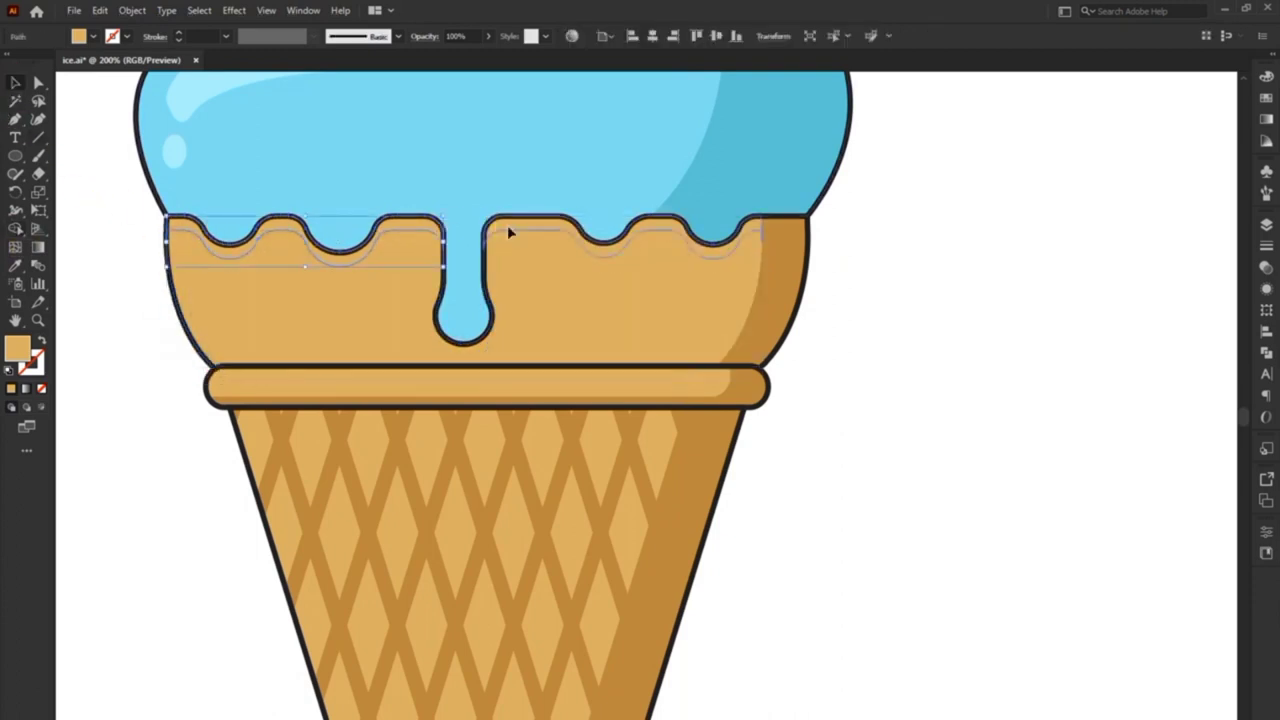
shift+click(508, 228)
click(28, 250)
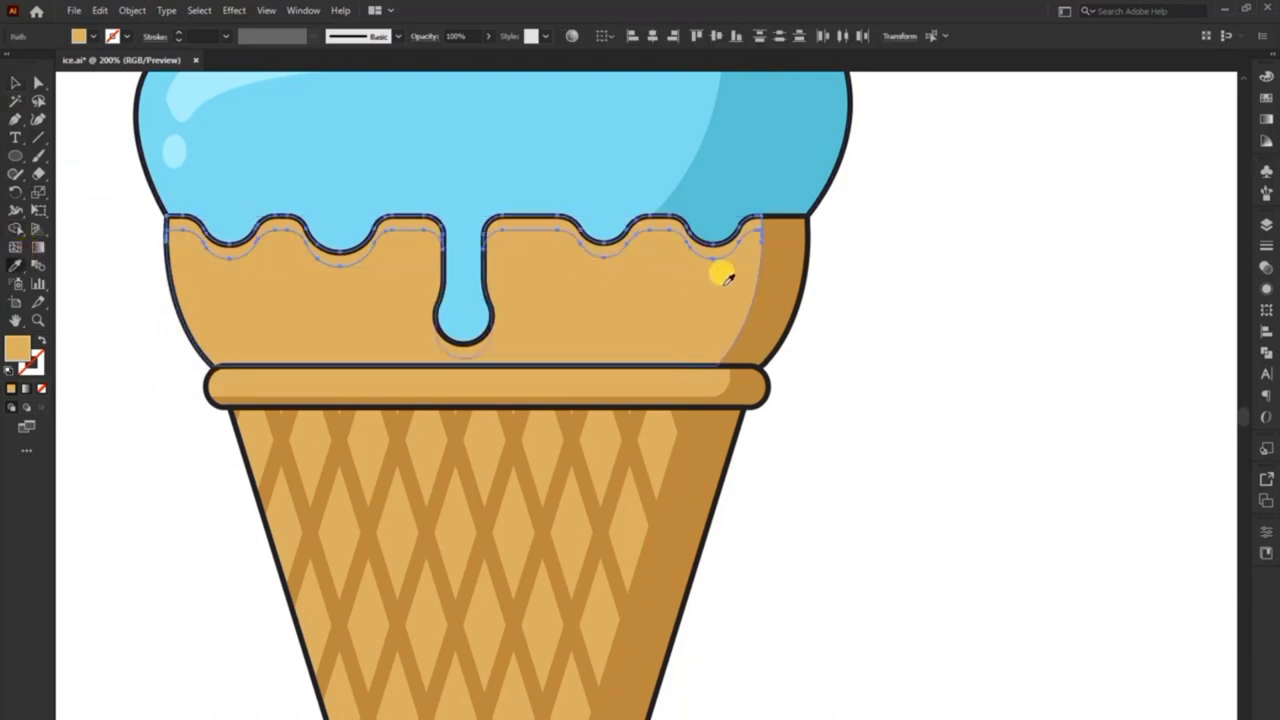
click(737, 278)
double_click(17, 346)
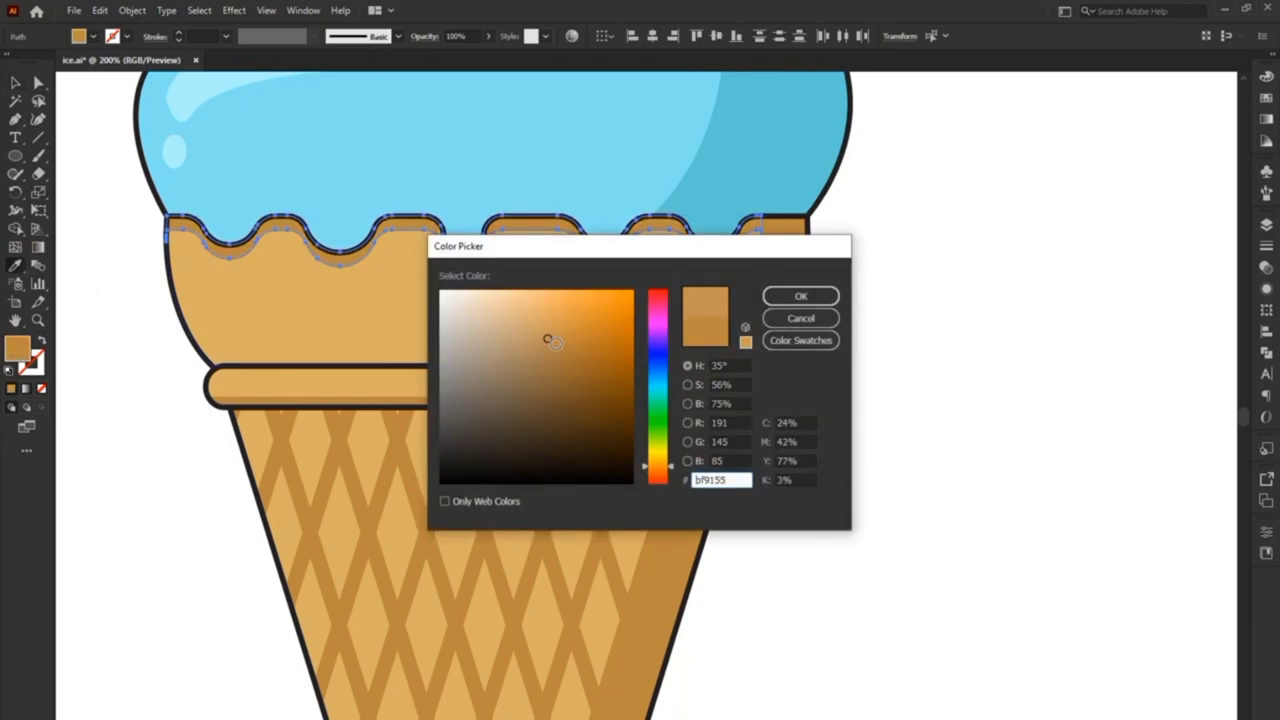
click(800, 296)
Clear the selection and select the bottom part of the blue drip.
click(15, 82)
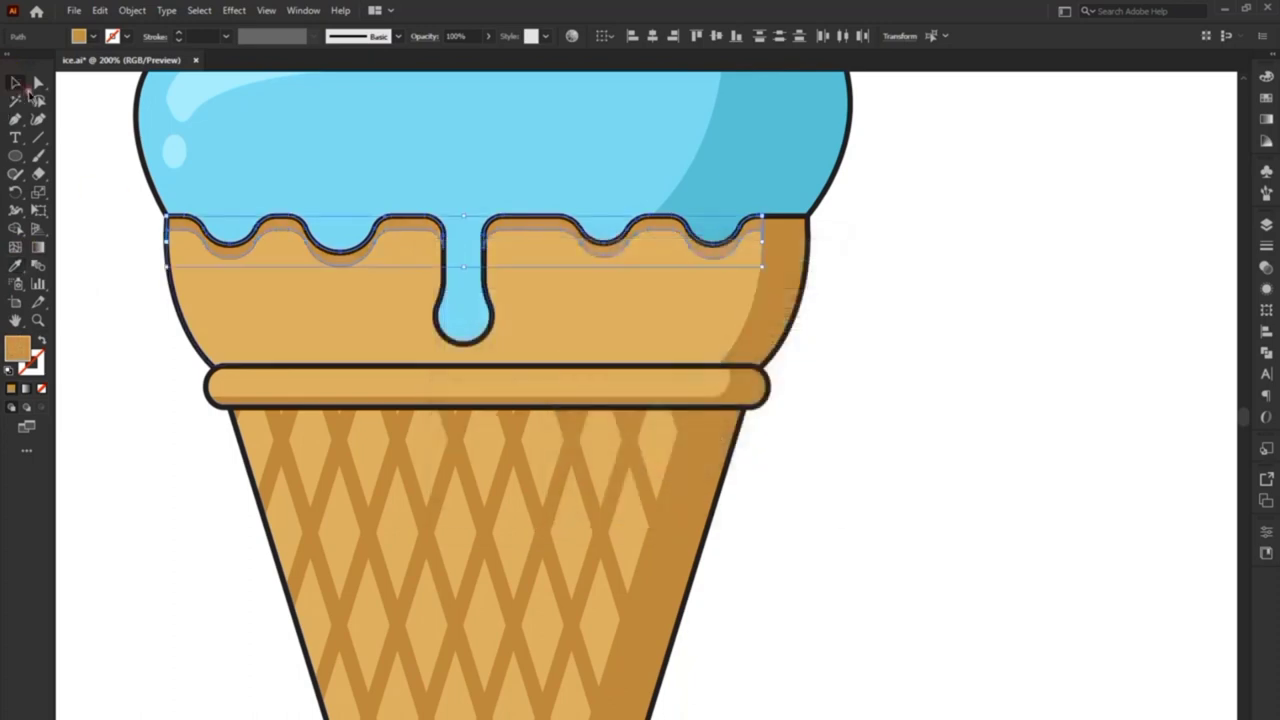
key(ctrl+shift+a)
click(464, 350)
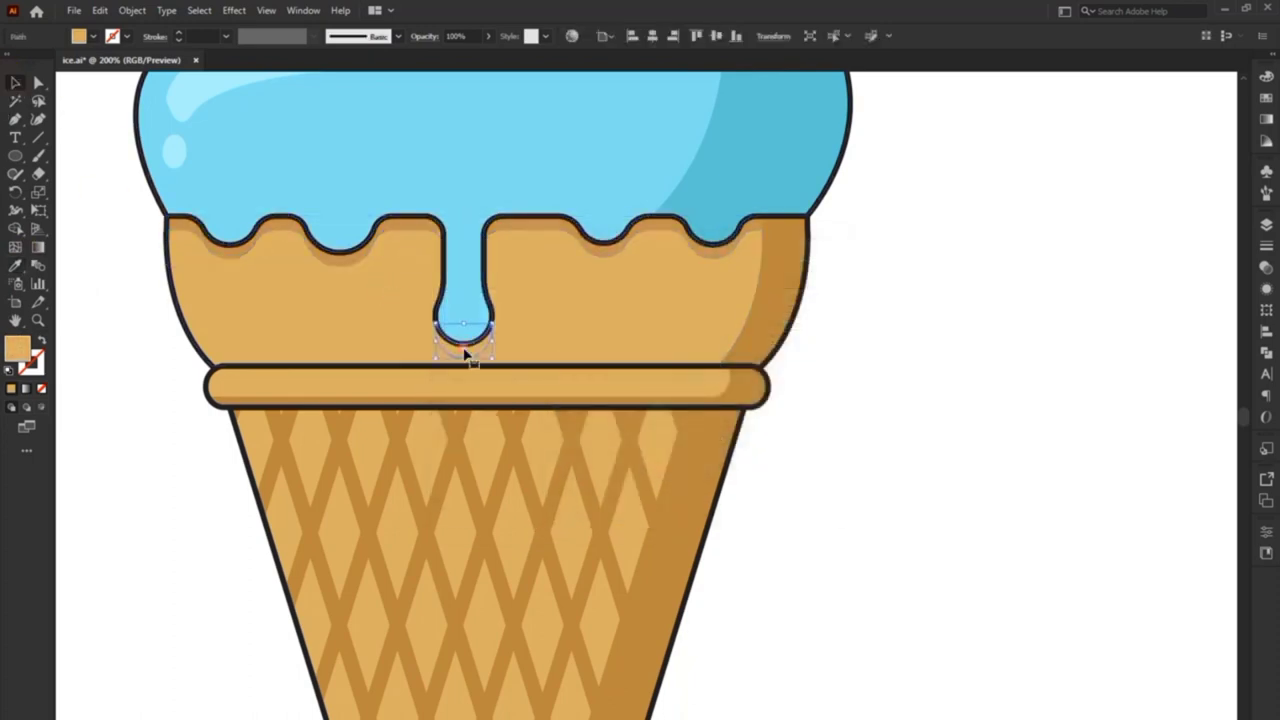
click(15, 266)
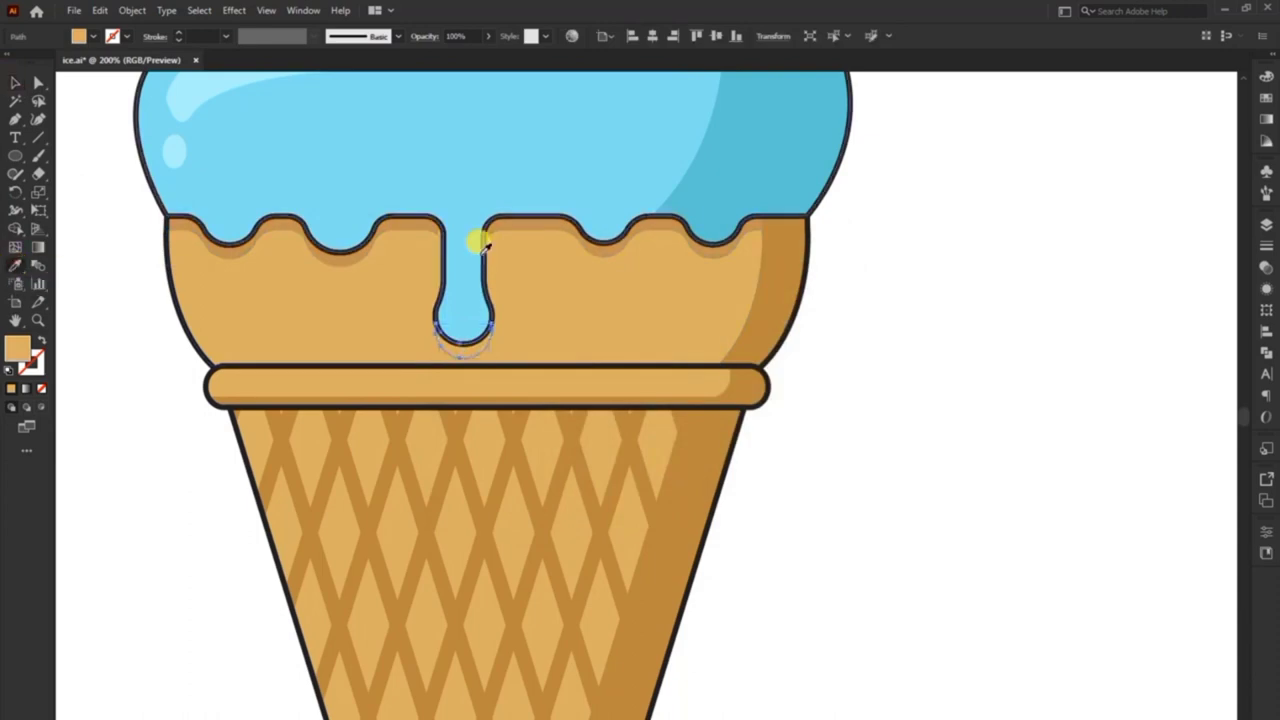
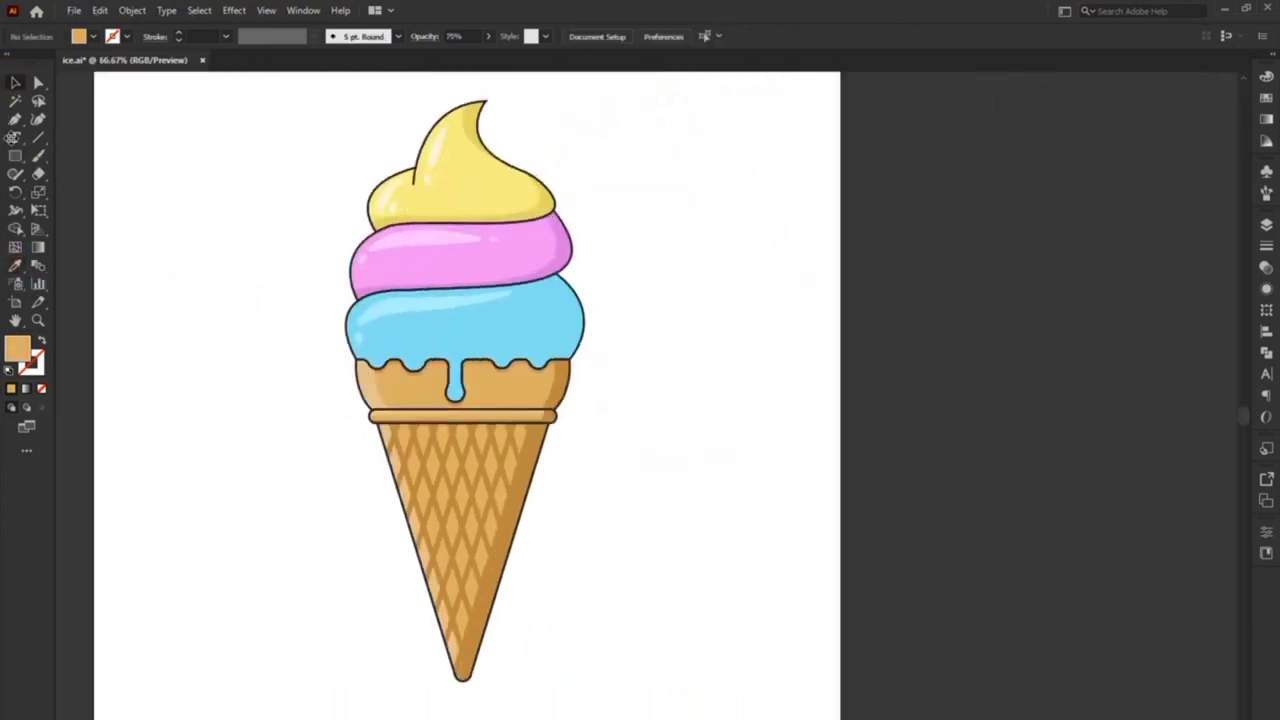
Draw a small rounded-rectangle pill left of the ice cream and fill it orange.
click(14, 152)
click(95, 151)
drag(158, 163, 257, 206)
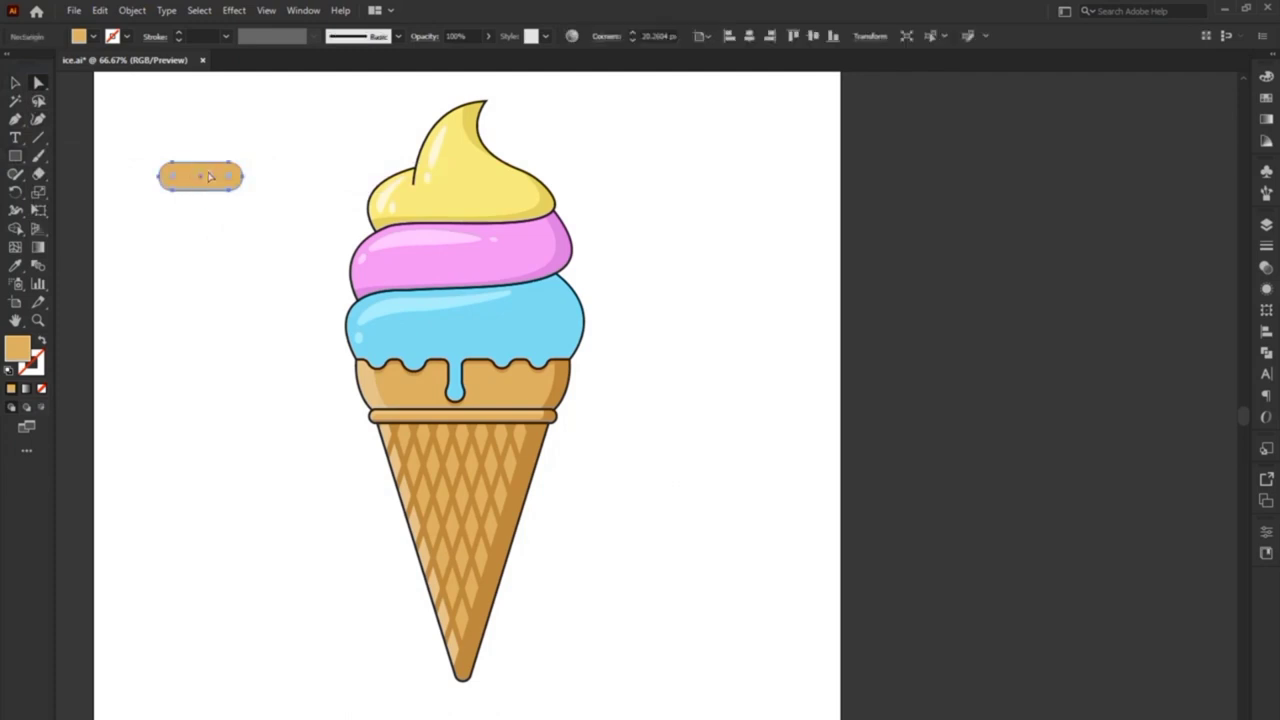
click(16, 83)
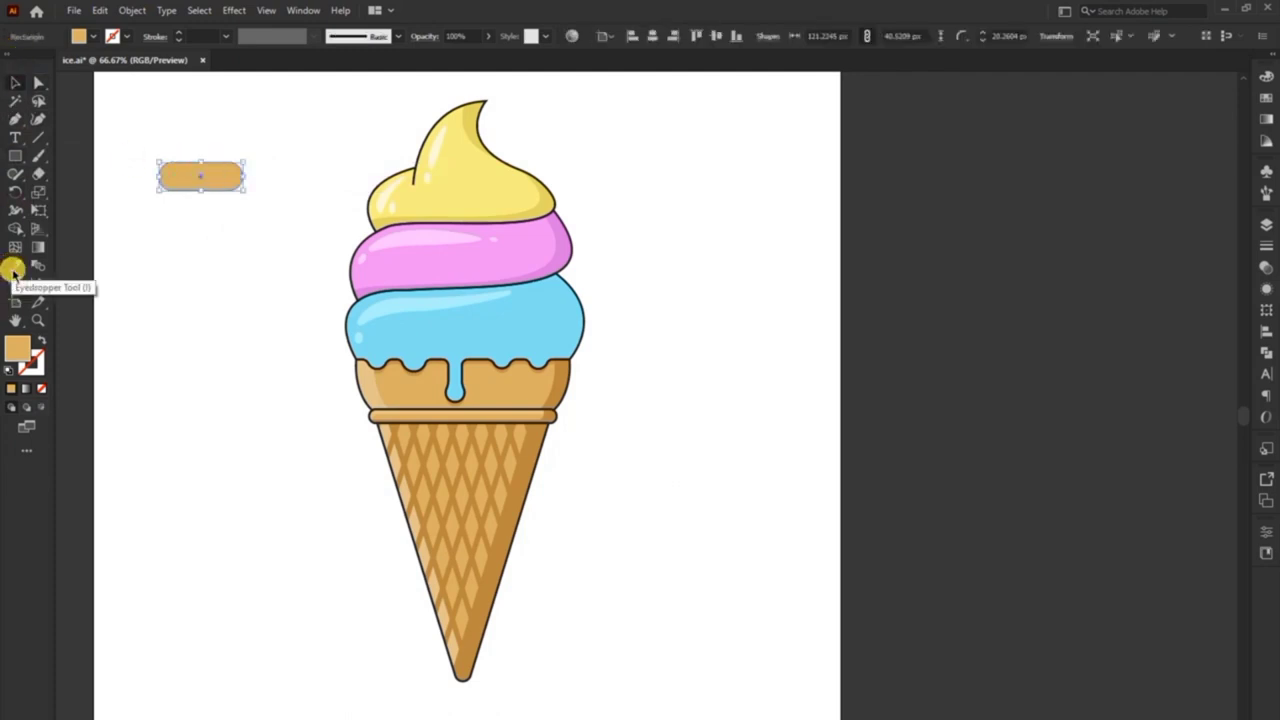
double_click(16, 347)
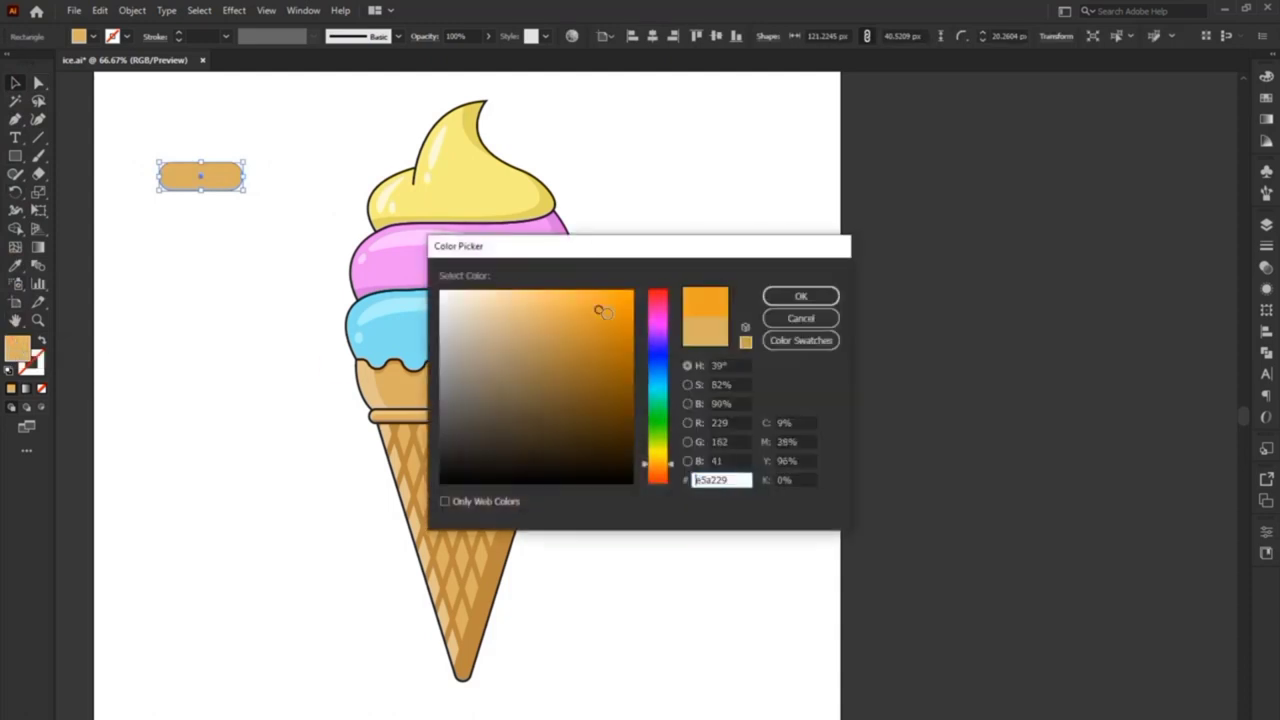
click(800, 296)
key(ctrl+plus)
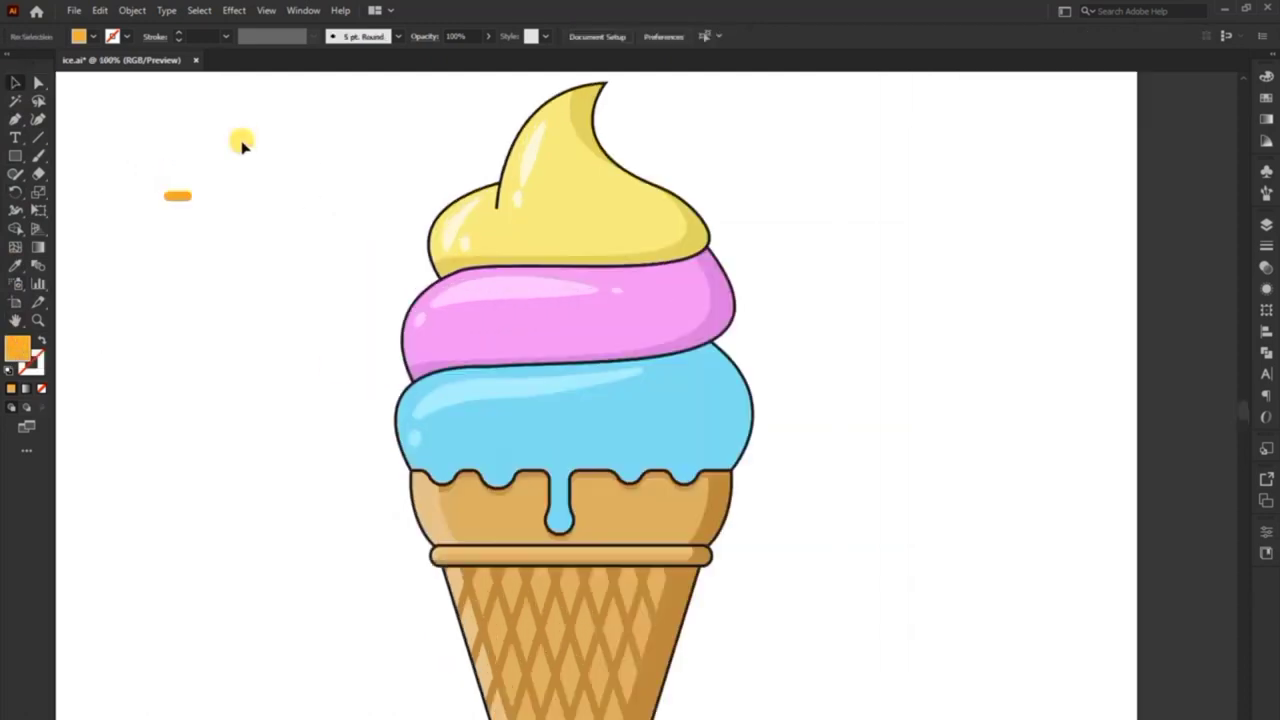
key(ctrl+plus)
Move the pill onto the yellow scoop, sample the pink scoop colour, and rotate it diagonally.
drag(358, 356, 755, 383)
key(i)
click(810, 515)
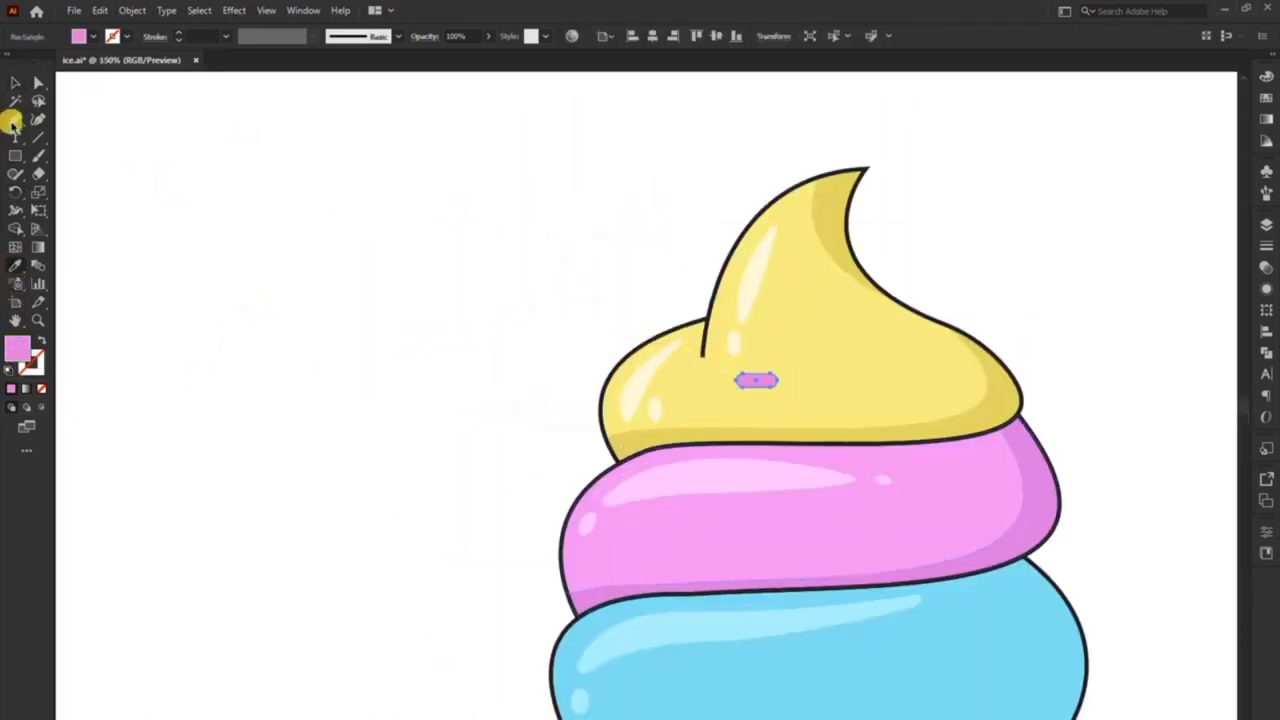
click(755, 383)
scroll(762, 386, up, 3)
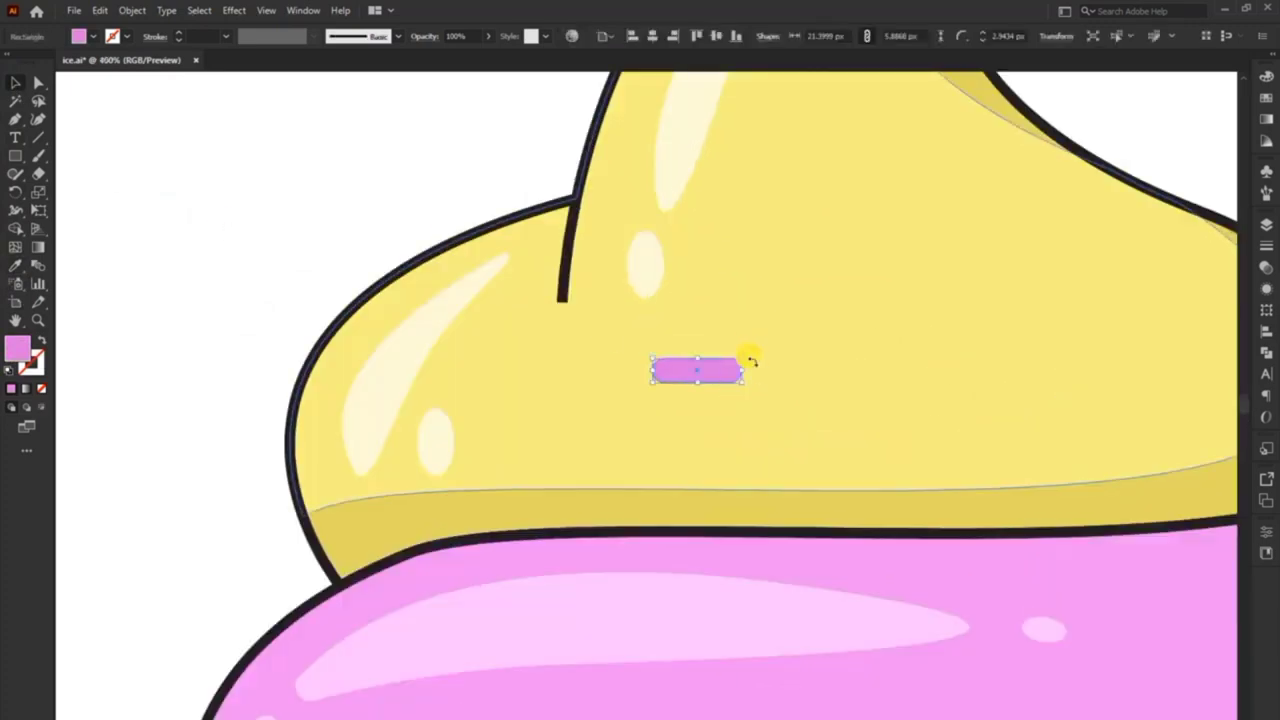
mouse_move(757, 357)
mouse_down()
mouse_move(720, 370)
mouse_move(1080, 480)
mouse_up()
Alt-drag rotated pink sprinkle copies to the top, right and left of the yellow scoop.
drag(820, 277, 857, 414)
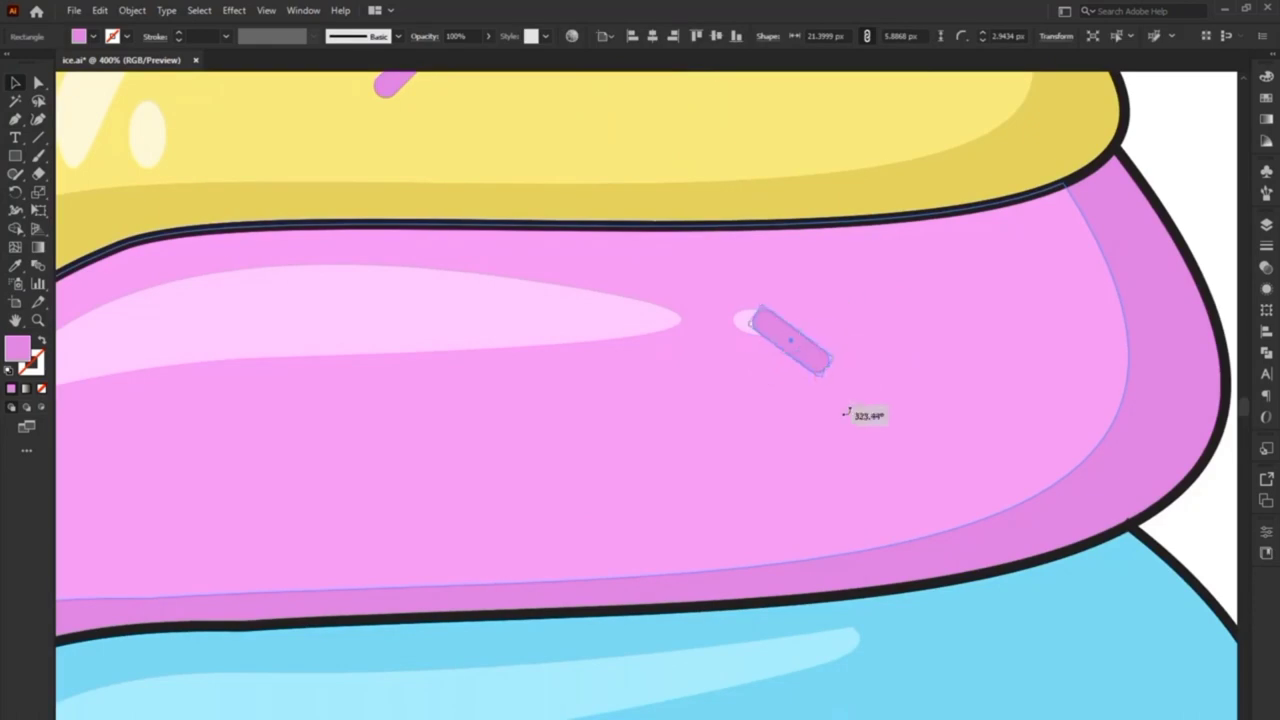
key(ctrl+1)
mouse_move(735, 398)
mouse_down()
mouse_move(651, 309)
mouse_move(674, 277)
mouse_move(674, 214)
mouse_up()
scroll(674, 277, up, 5)
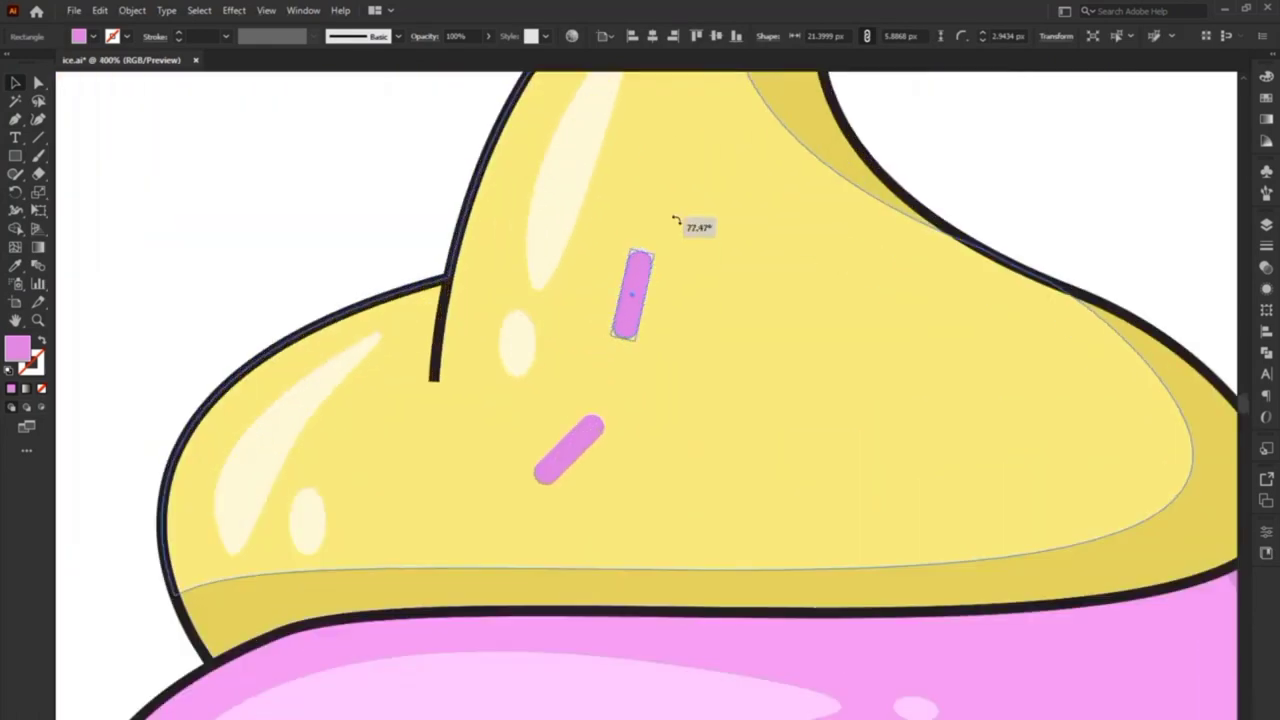
drag(643, 323, 938, 455)
mouse_move(926, 374)
mouse_down()
mouse_move(946, 423)
mouse_move(383, 460)
mouse_move(505, 420)
mouse_up()
Add two more pink sprinkles on the yellow scoop, undoing a stray copy on the pink scoop.
mouse_move(570, 448)
alt+mouse_down()
mouse_move(786, 357)
mouse_move(830, 368)
alt+mouse_up()
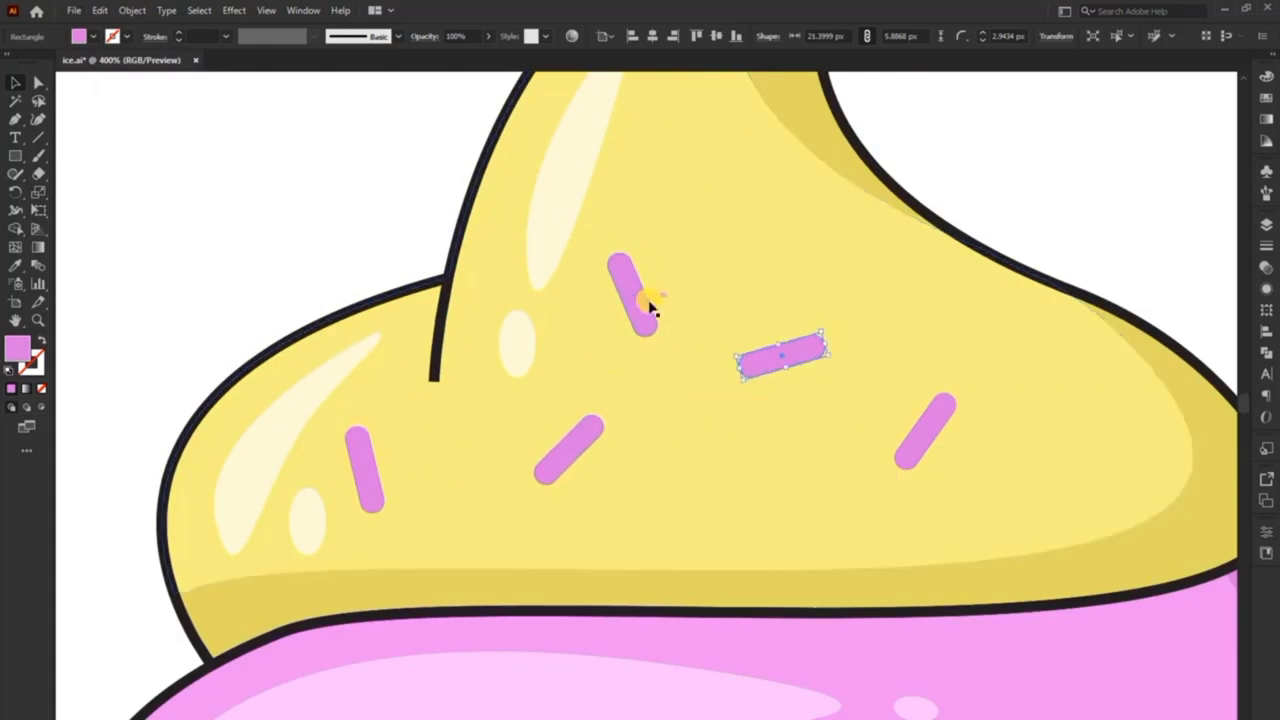
mouse_move(897, 443)
alt+mouse_down()
mouse_move(757, 214)
mouse_move(766, 505)
alt+mouse_up()
key(ctrl+0)
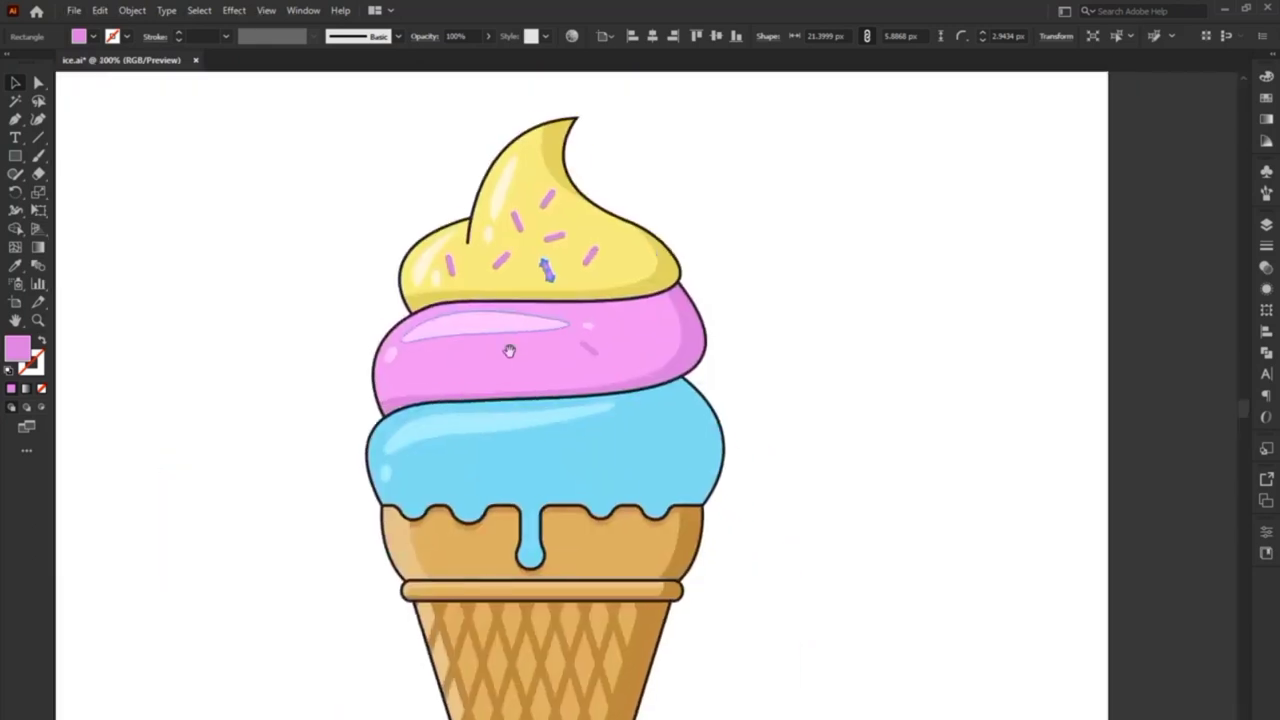
mouse_move(500, 263)
alt+mouse_down()
mouse_move(471, 346)
mouse_move(527, 367)
alt+mouse_up()
key(ctrl+z)
alt+scroll(531, 219, up, 3)
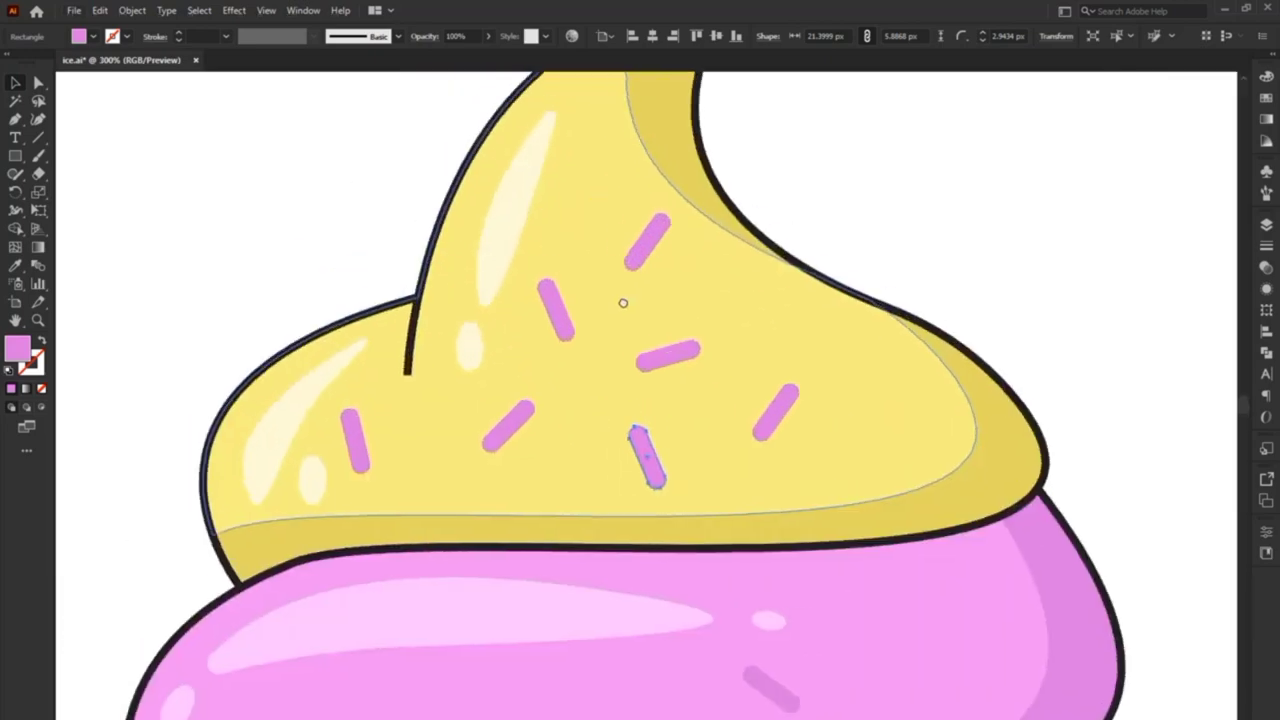
Recolour the top sprinkle, trying cyan and orange before settling on red #f70f42.
double_click(17, 347)
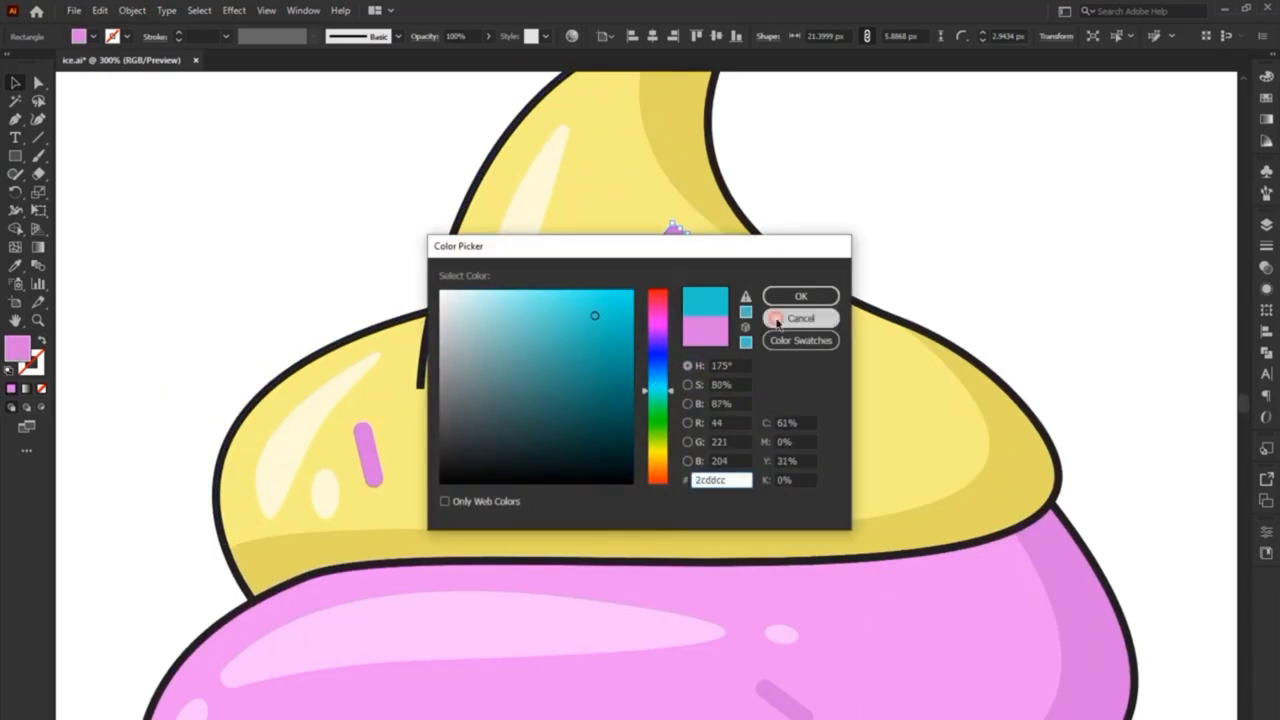
click(801, 296)
drag(659, 323, 646, 472)
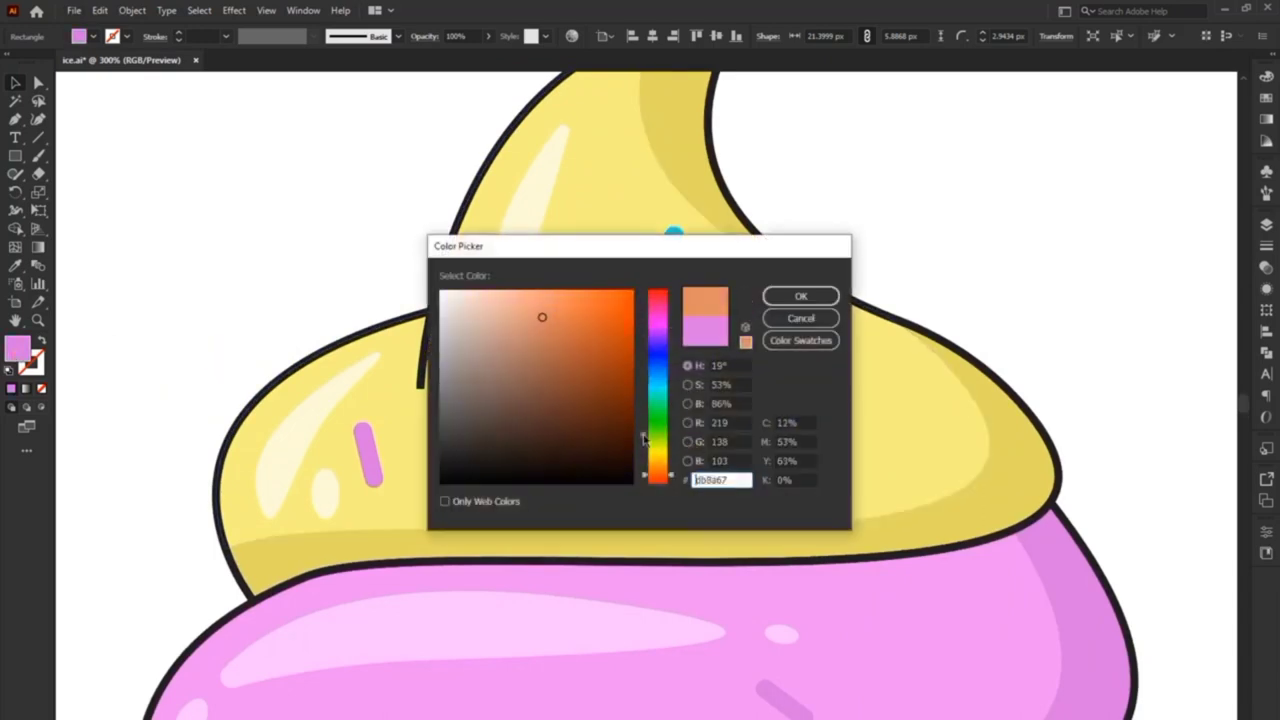
click(800, 295)
text(f70f42)
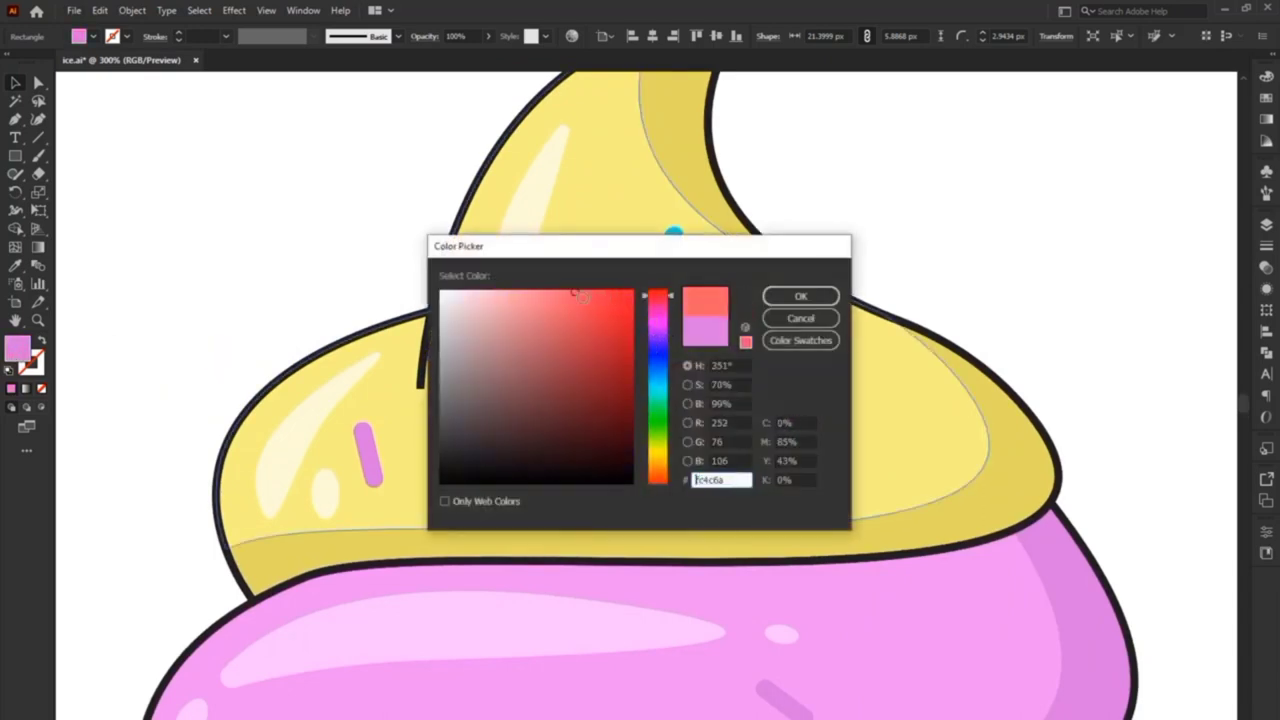
click(801, 296)
Recolour another pink sprinkle blue.
click(801, 296)
click(514, 434)
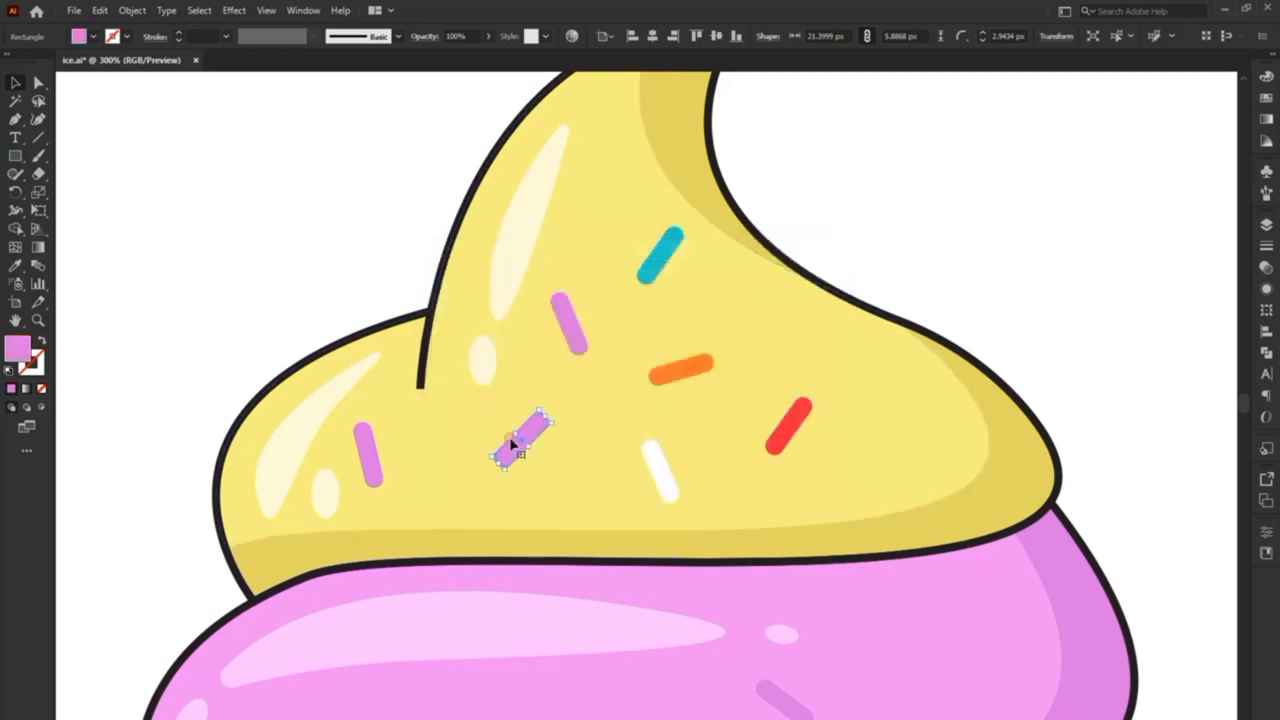
double_click(17, 347)
click(657, 355)
click(582, 294)
Recolour the left pink sprinkle green.
click(801, 296)
click(366, 449)
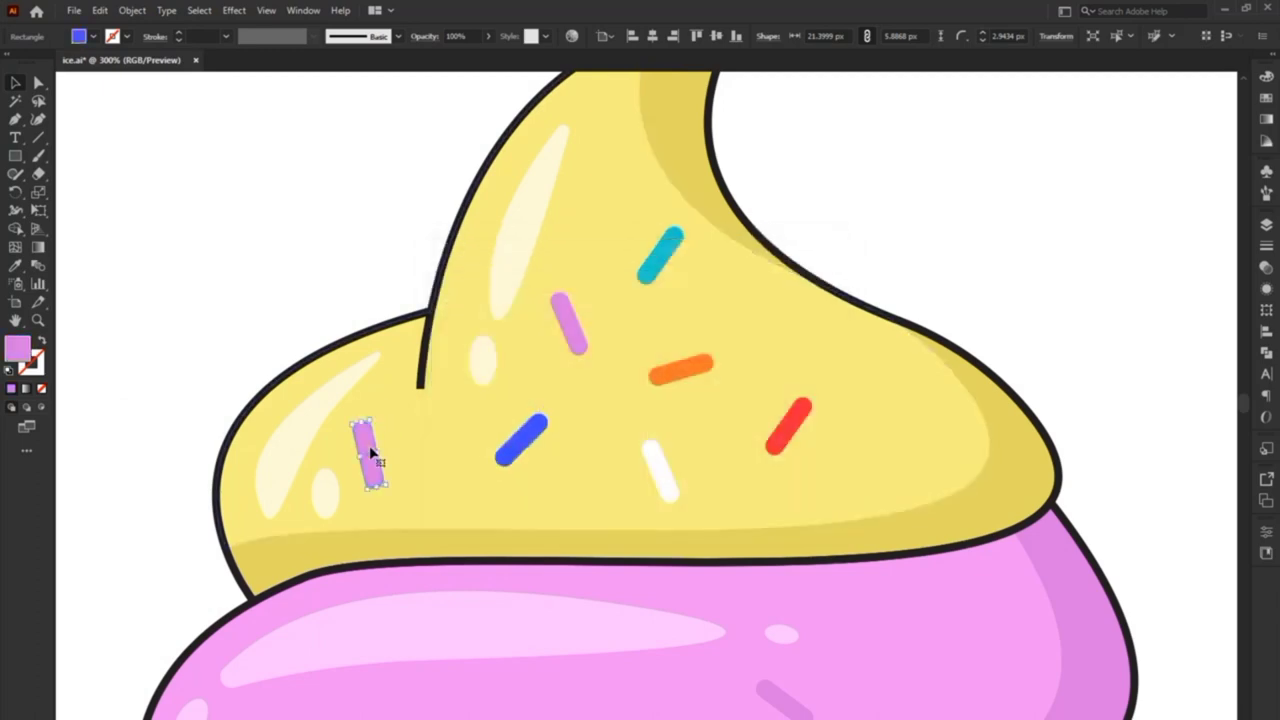
double_click(17, 347)
drag(571, 337, 553, 296)
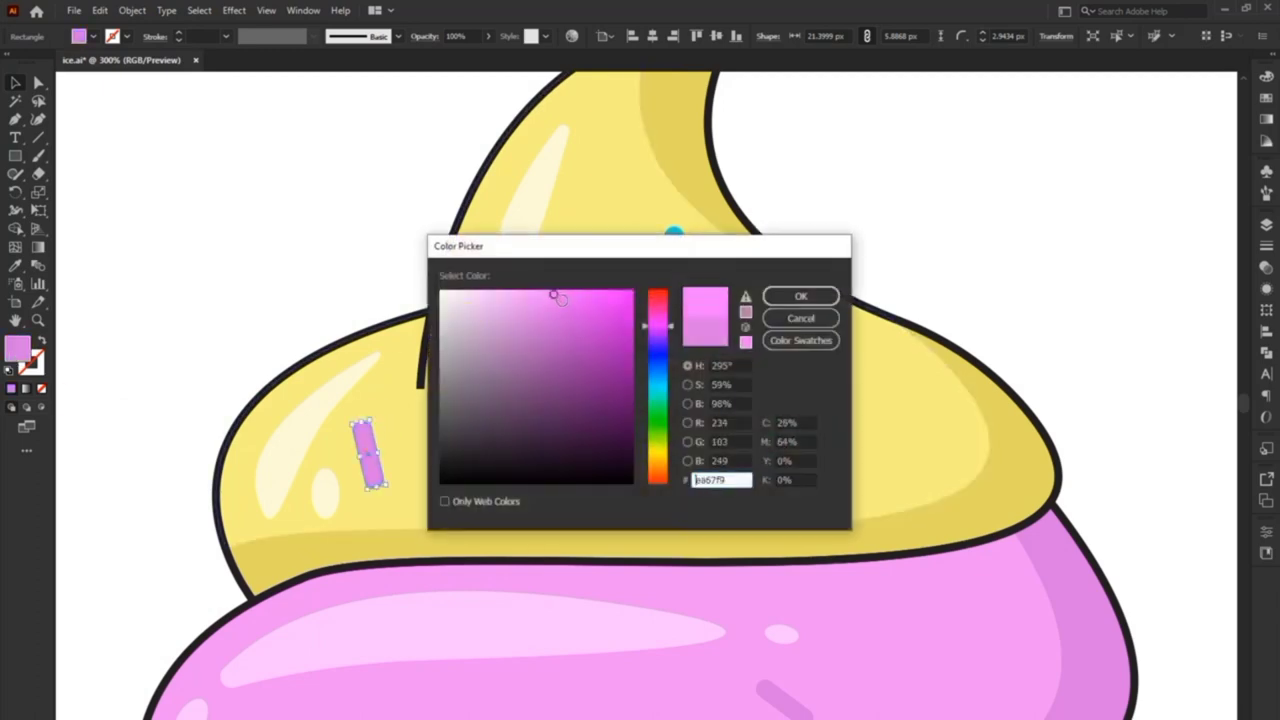
drag(652, 374, 658, 381)
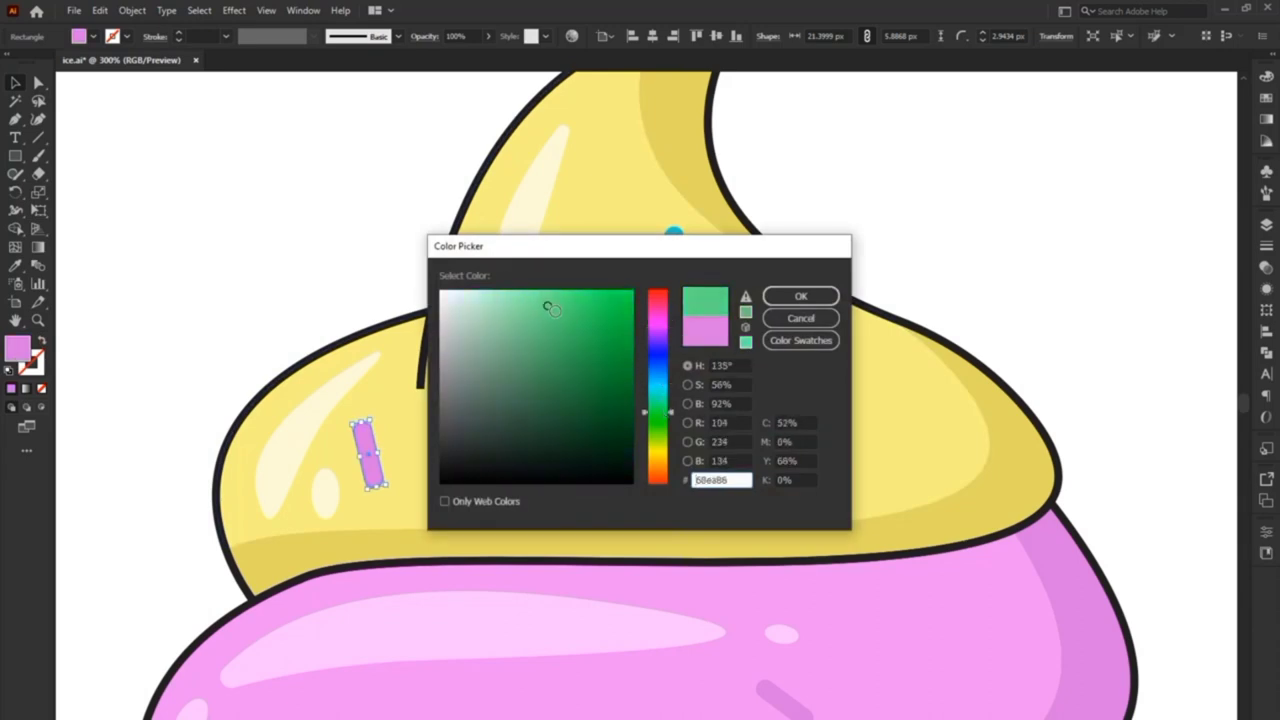
click(801, 296)
Recolour the blue sprinkle yellow after sampling pink onto it.
click(530, 438)
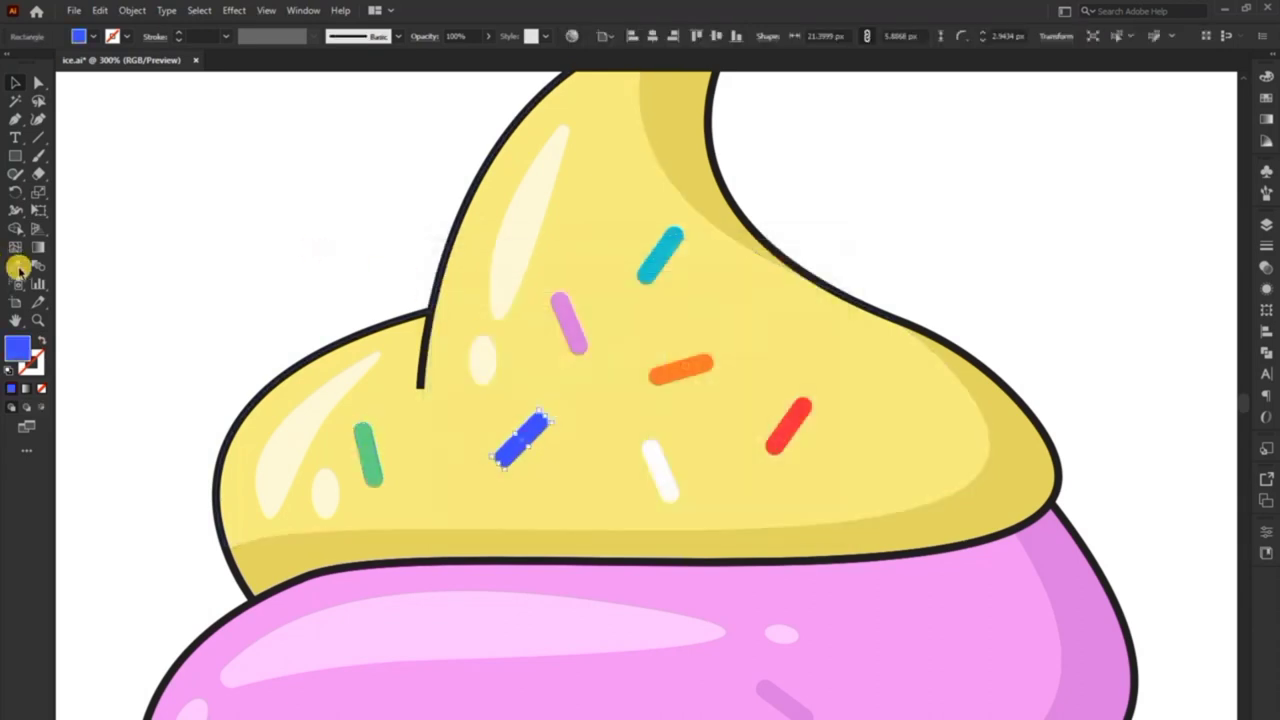
click(19, 270)
click(580, 331)
double_click(17, 347)
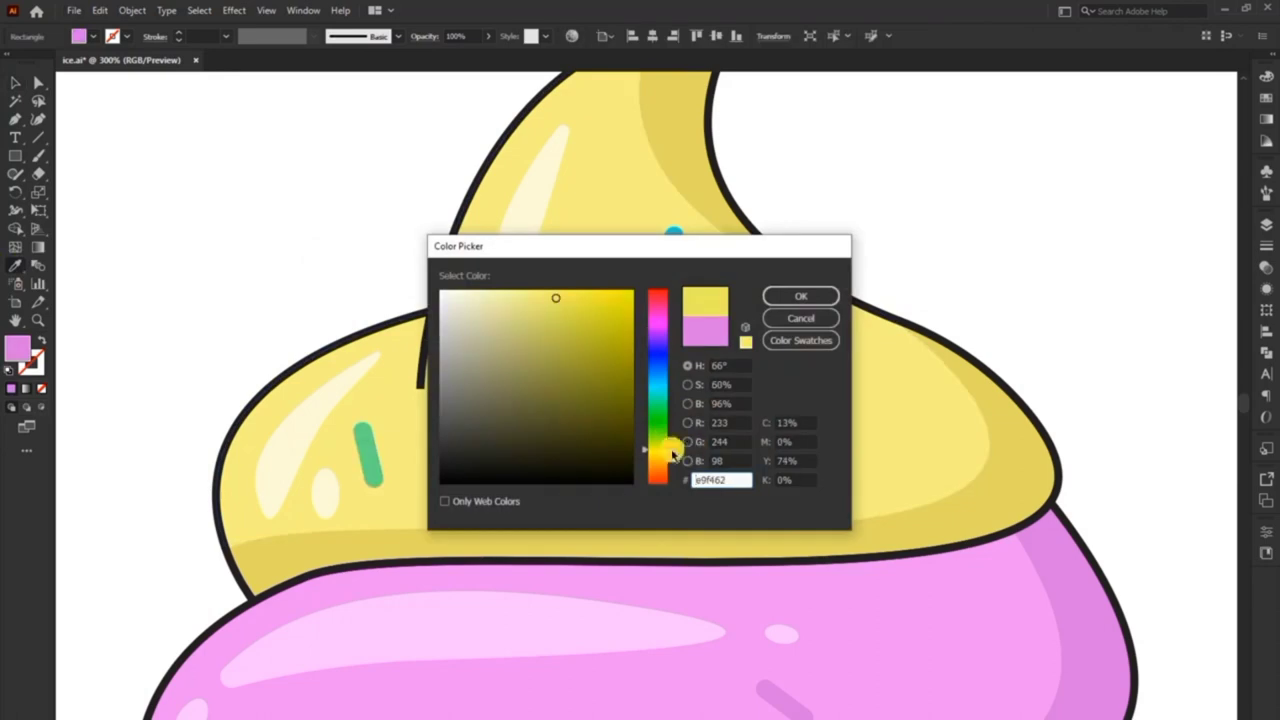
click(800, 296)
key(ctrl+shift+a)
Recolour the cyan sprinkle dark yellow.
click(660, 255)
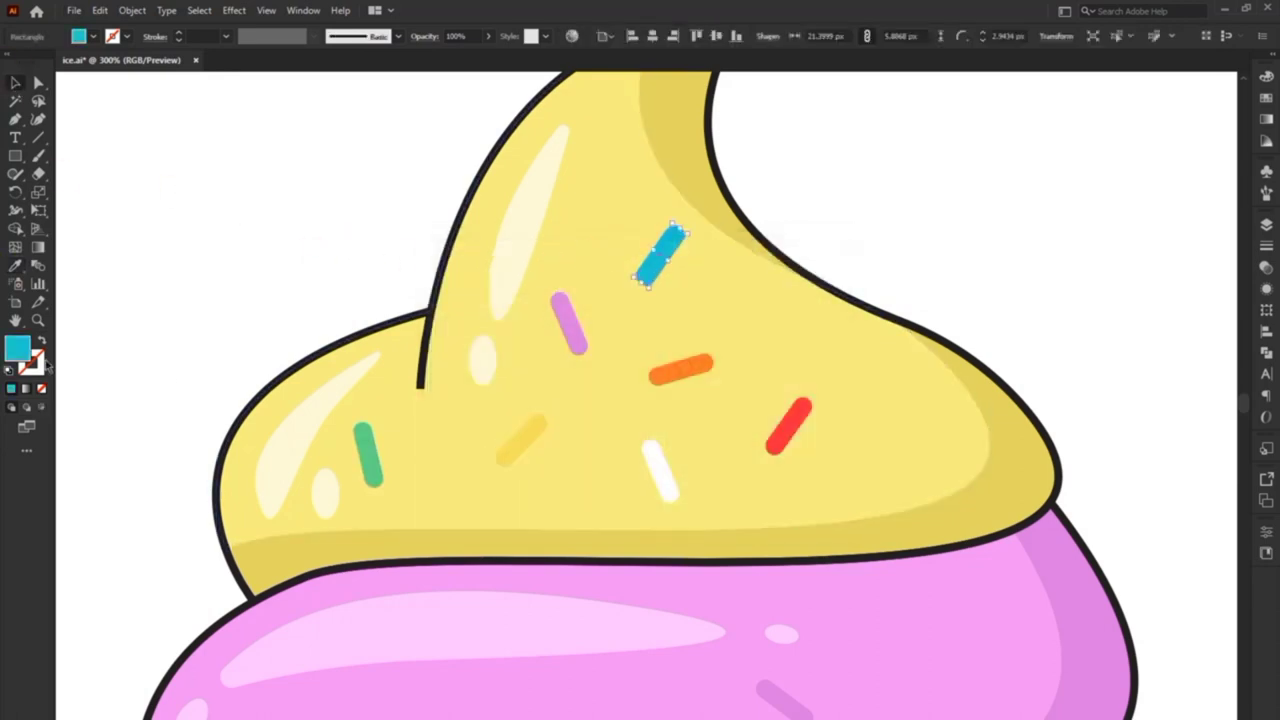
click(509, 434)
ctrl+click(660, 255)
double_click(17, 347)
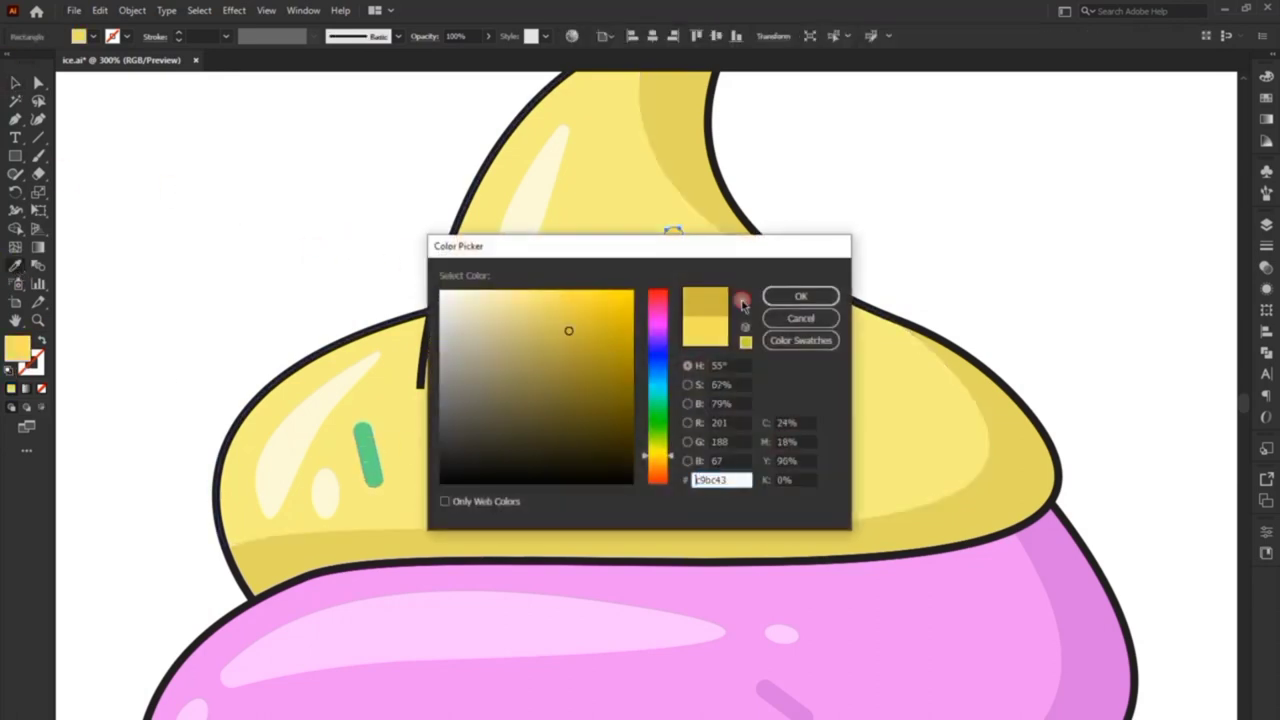
click(808, 294)
click(520, 435)
Recolour the yellow sprinkle light cyan.
key(v)
key(ctrl+minus)
click(510, 385)
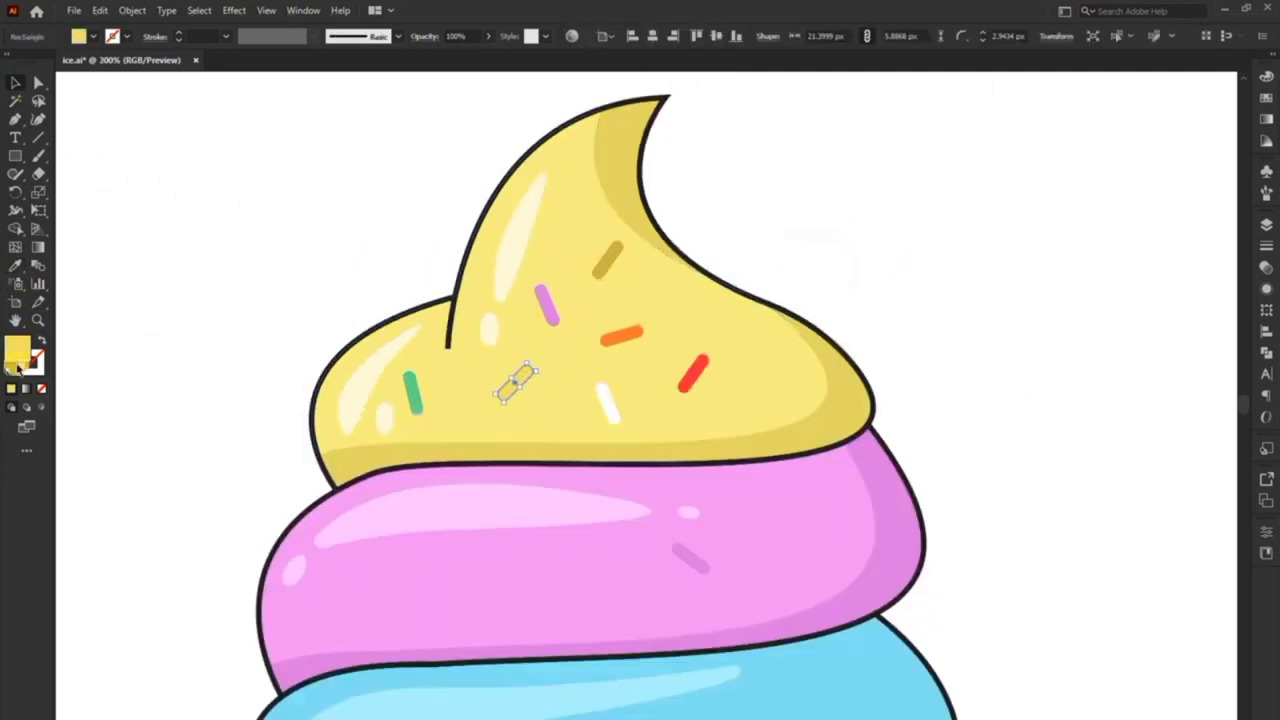
double_click(17, 347)
drag(661, 360, 653, 388)
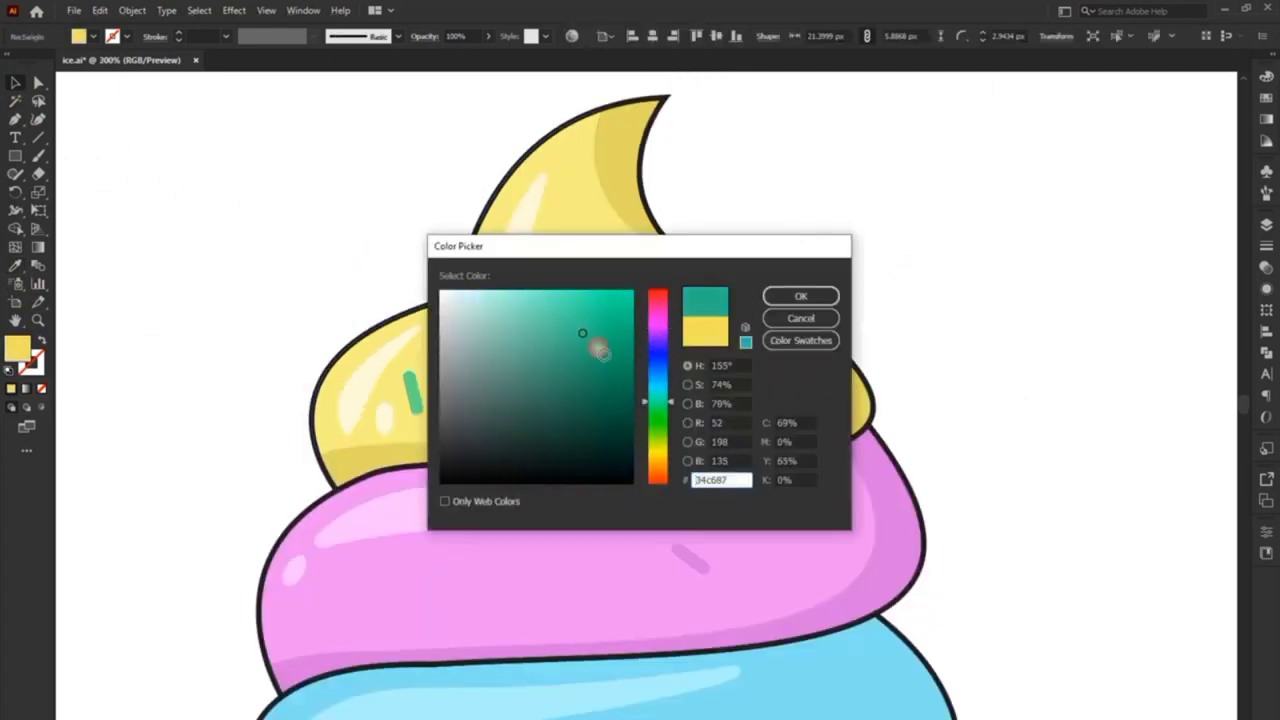
click(801, 296)
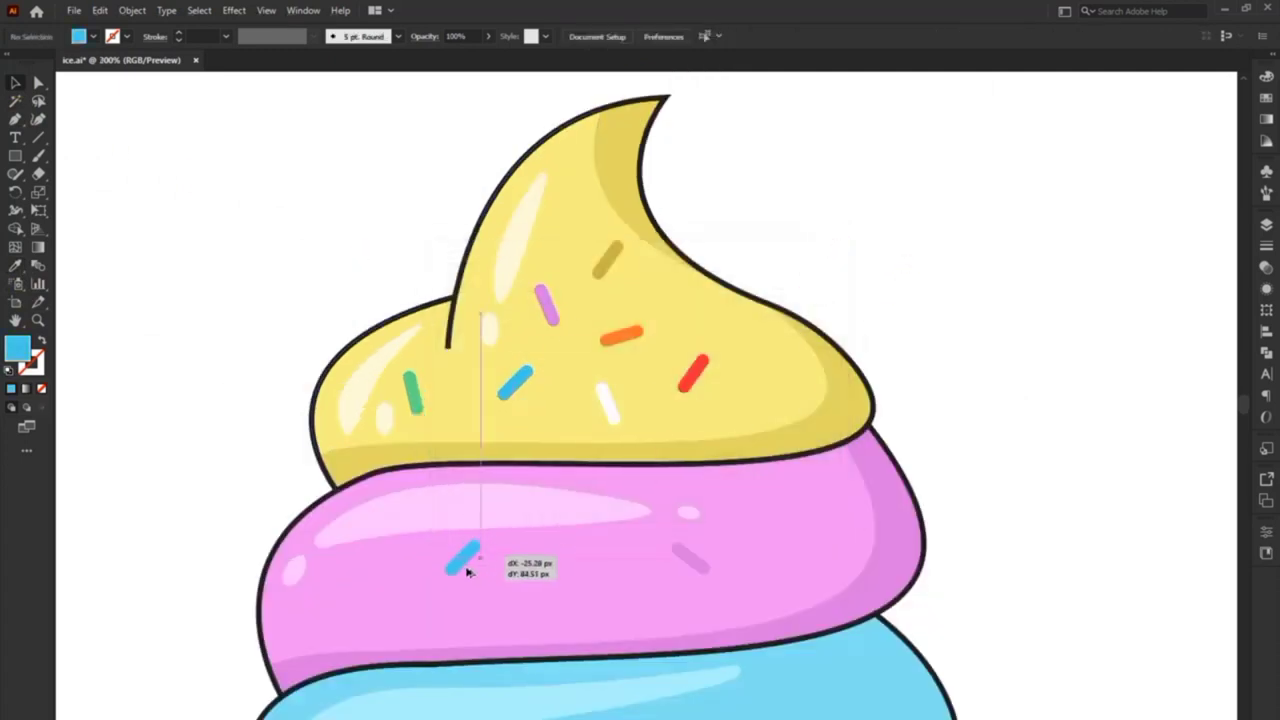
Alt-drag copies of several sprinkles, including white and olive, onto the pink scoop.
drag(467, 572, 460, 606)
drag(414, 393, 633, 575)
drag(690, 376, 533, 533)
mouse_move(607, 403)
mouse_down()
mouse_move(561, 598)
mouse_move(363, 616)
mouse_up()
drag(515, 383, 760, 510)
mouse_move(611, 262)
mouse_down()
mouse_move(430, 540)
mouse_move(578, 598)
mouse_up()
Copy white sprinkles to the right side of the pink scoop.
click(571, 523)
click(527, 546)
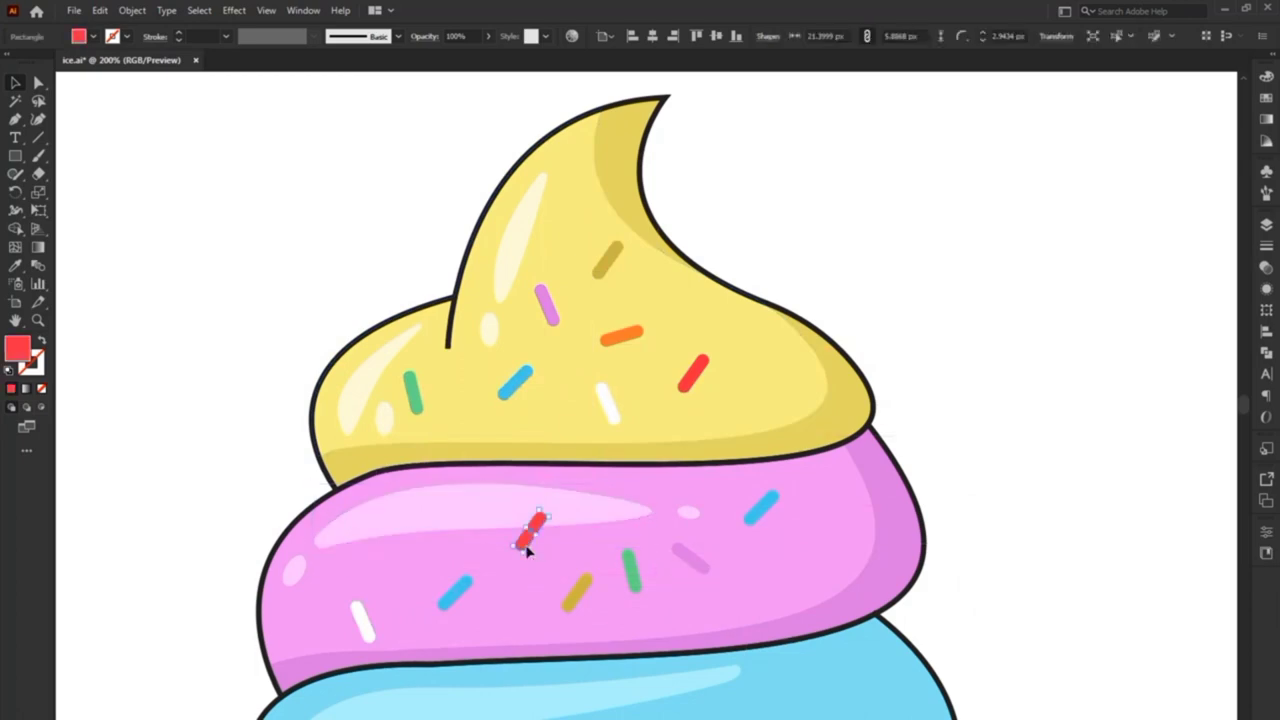
scroll(527, 546, down, 3)
drag(524, 262, 678, 440)
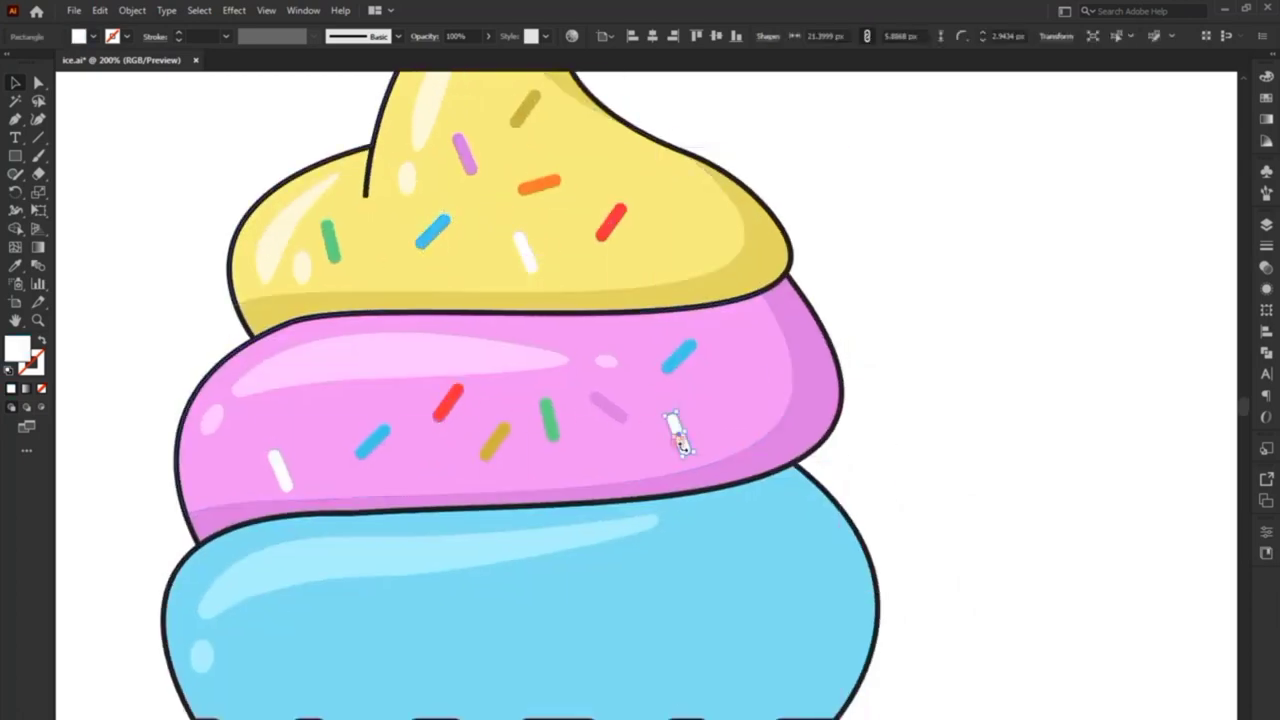
drag(465, 155, 750, 386)
scroll(711, 483, down, 3)
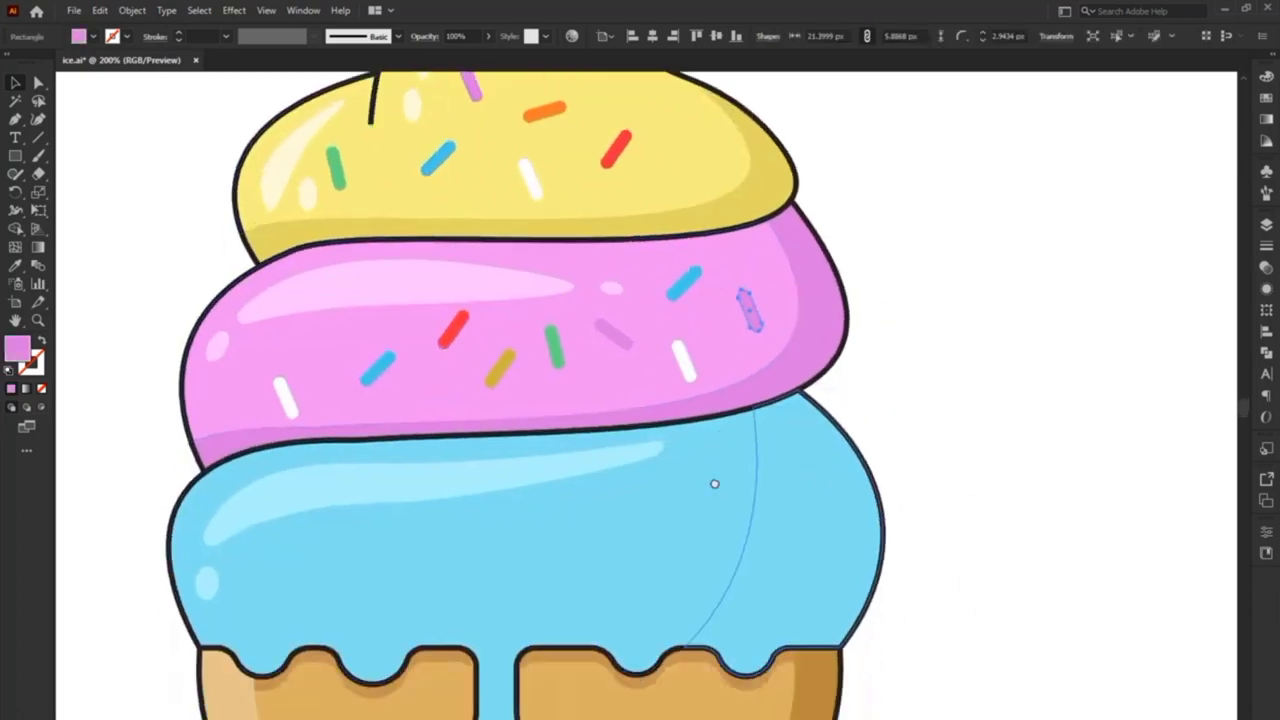
Reposition and rotate the red, blue, olive, pink and white sprinkles on the pink scoop.
click(462, 320)
drag(380, 371, 390, 384)
click(507, 357)
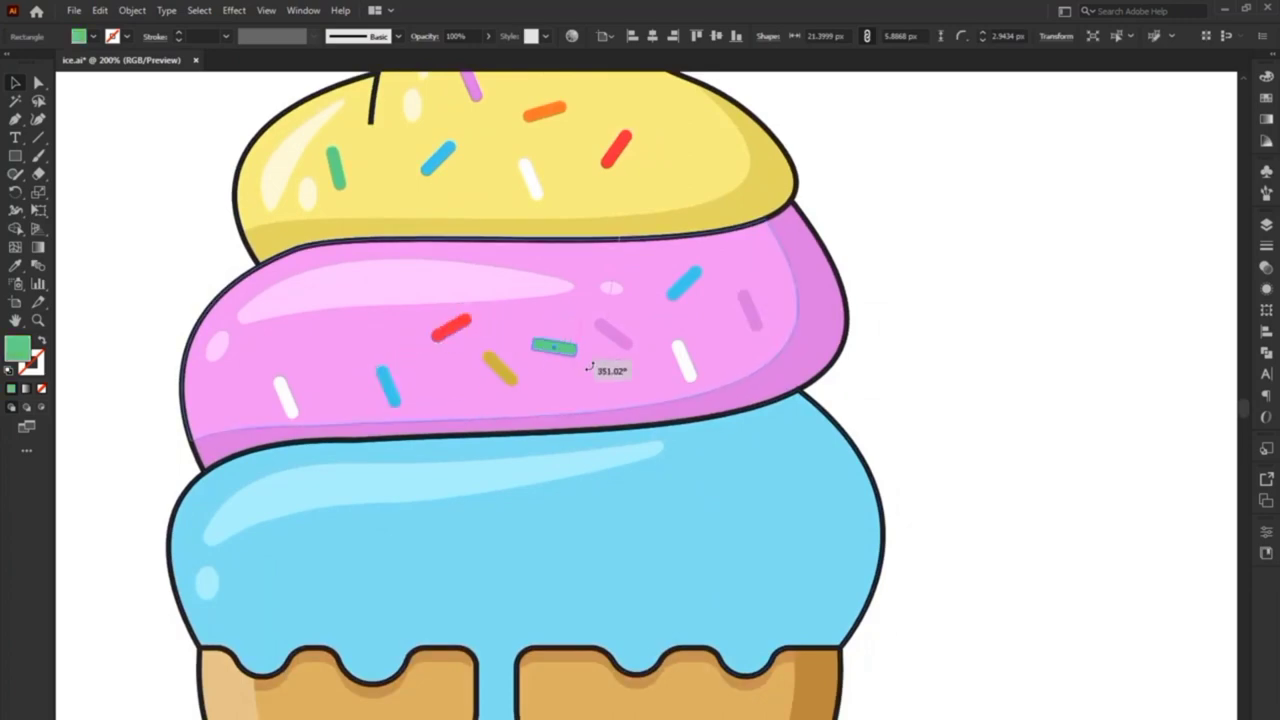
click(622, 338)
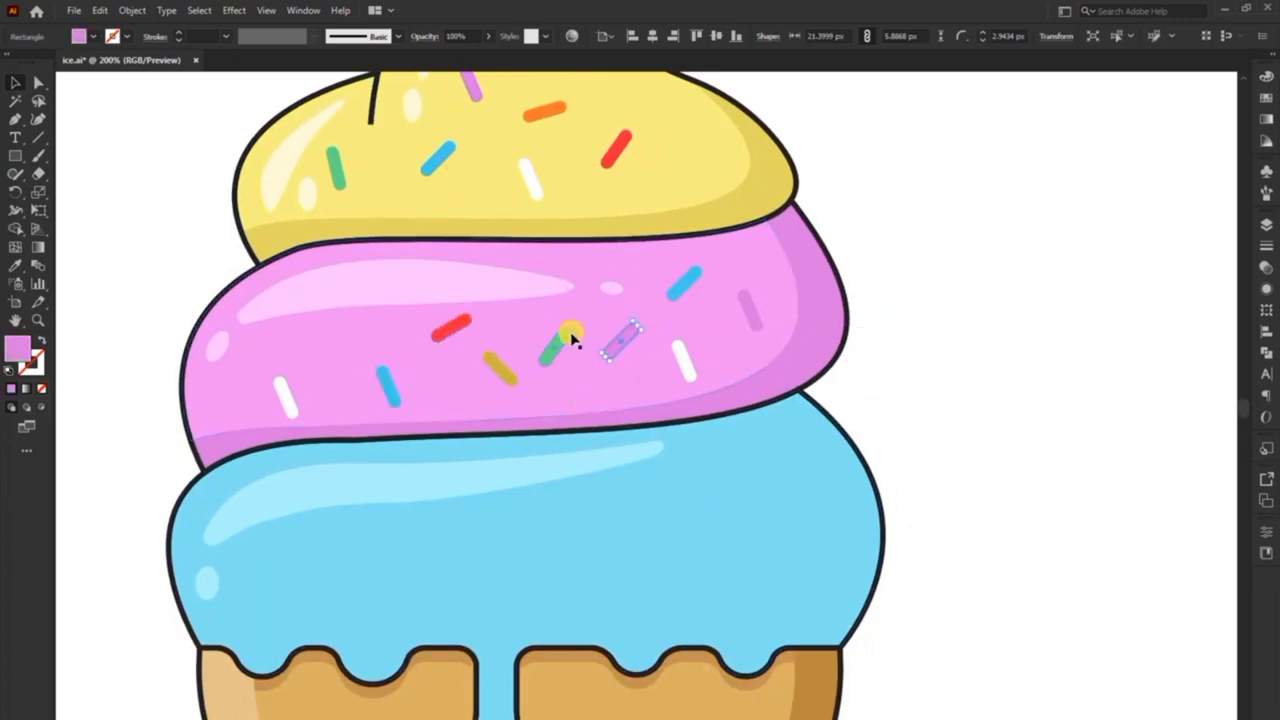
click(708, 270)
click(691, 342)
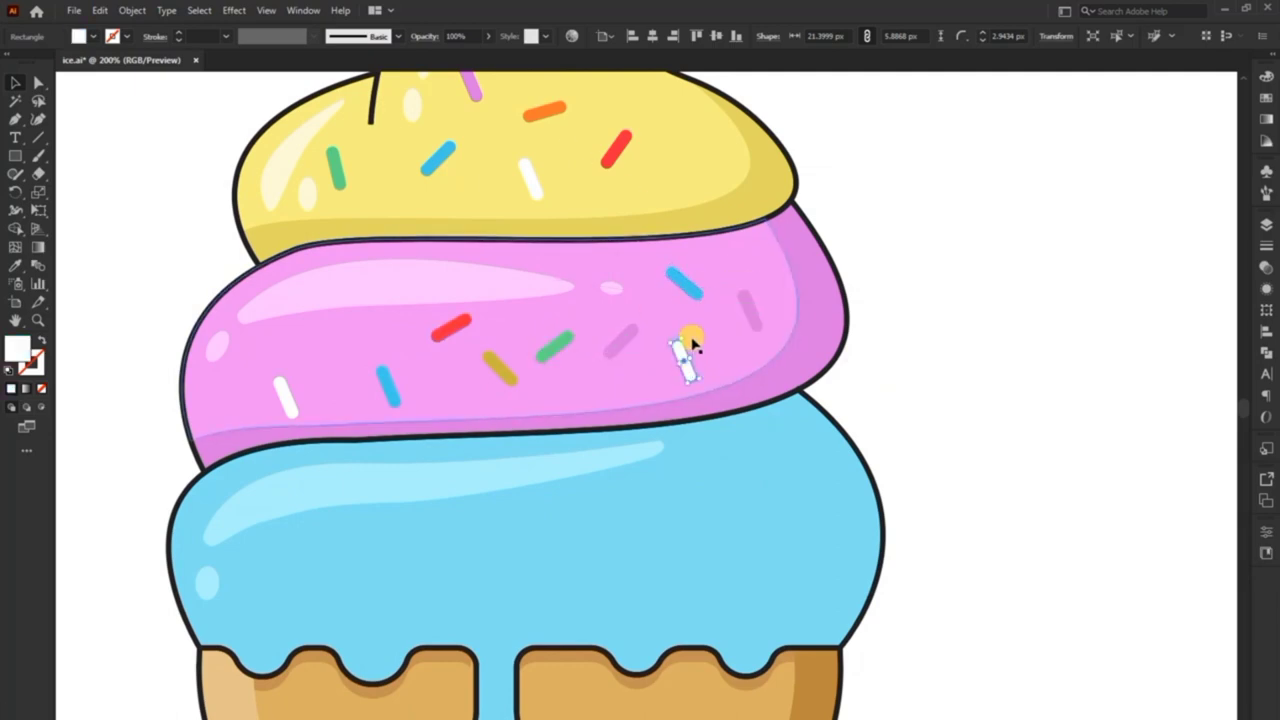
drag(730, 360, 728, 357)
drag(620, 342, 630, 332)
drag(498, 368, 485, 377)
drag(452, 328, 435, 328)
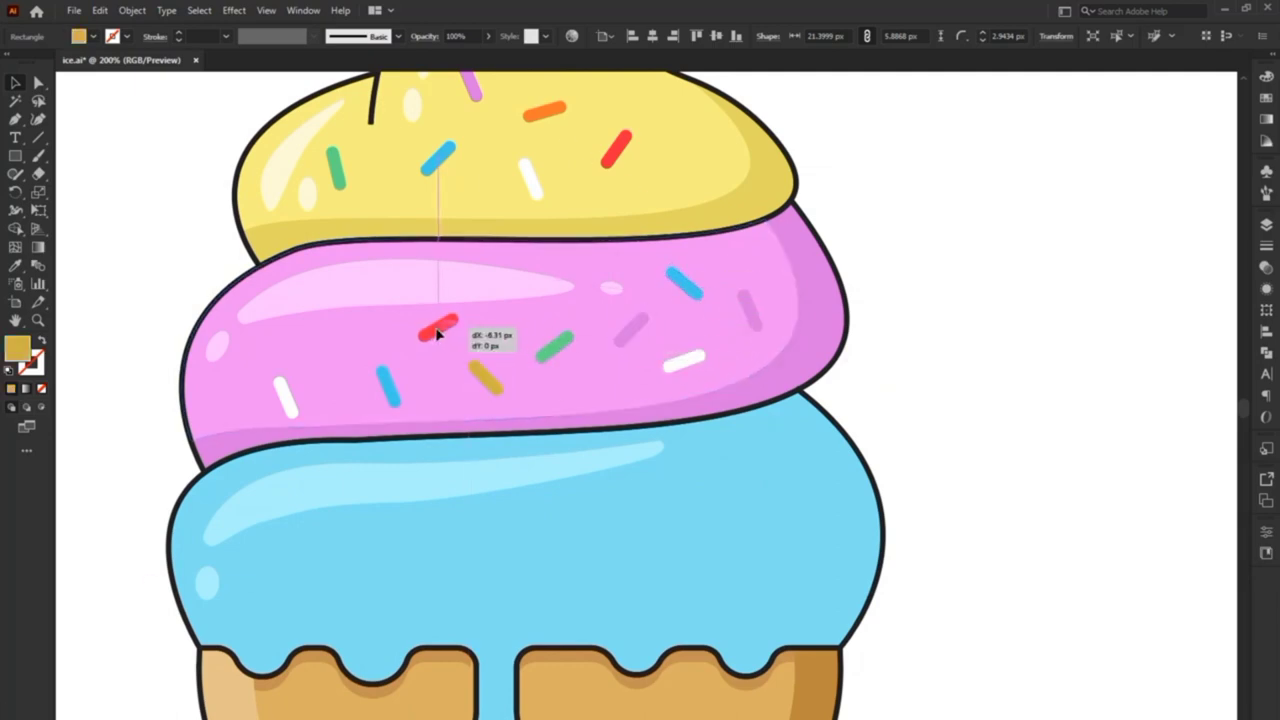
mouse_move(388, 386)
mouse_down()
mouse_move(277, 349)
mouse_move(343, 349)
mouse_up()
Alt-drag copies of the blue, white and red sprinkles onto the blue scoop.
key(ctrl+1)
scroll(457, 337, down, 2)
scroll(480, 337, up, 1)
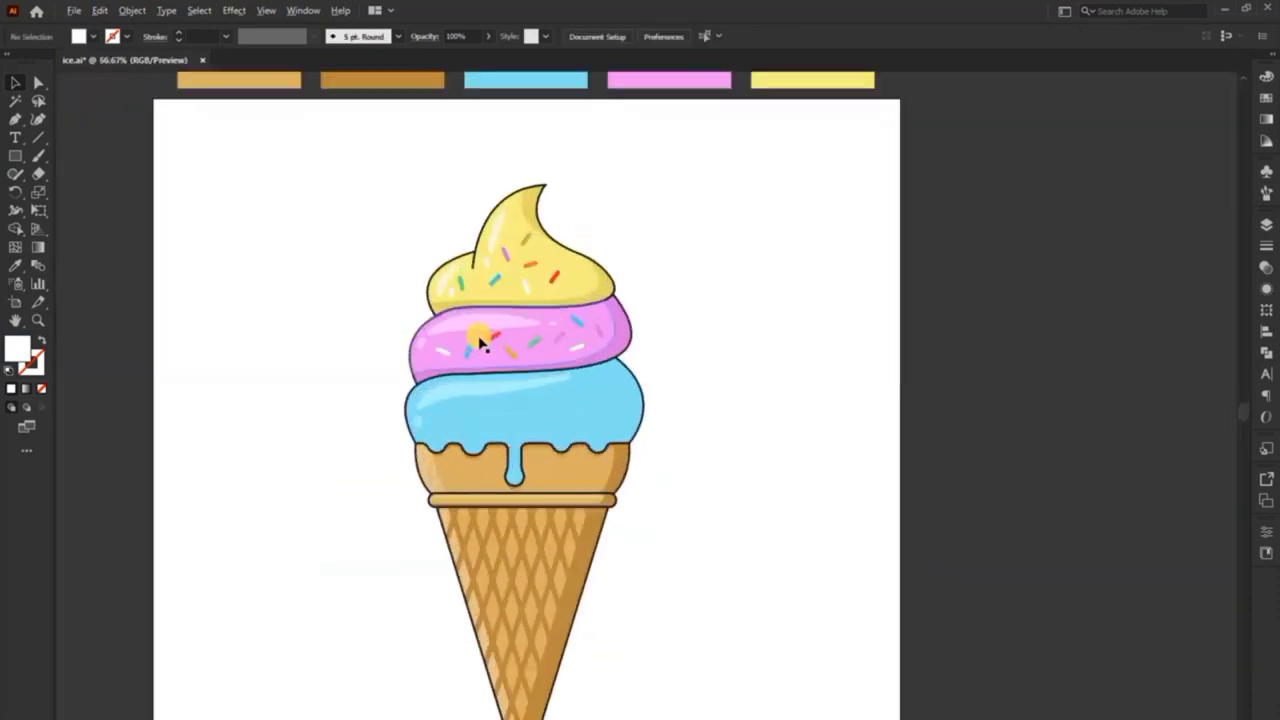
scroll(600, 591, up, 3)
scroll(368, 256, up, 1)
drag(368, 256, 332, 428)
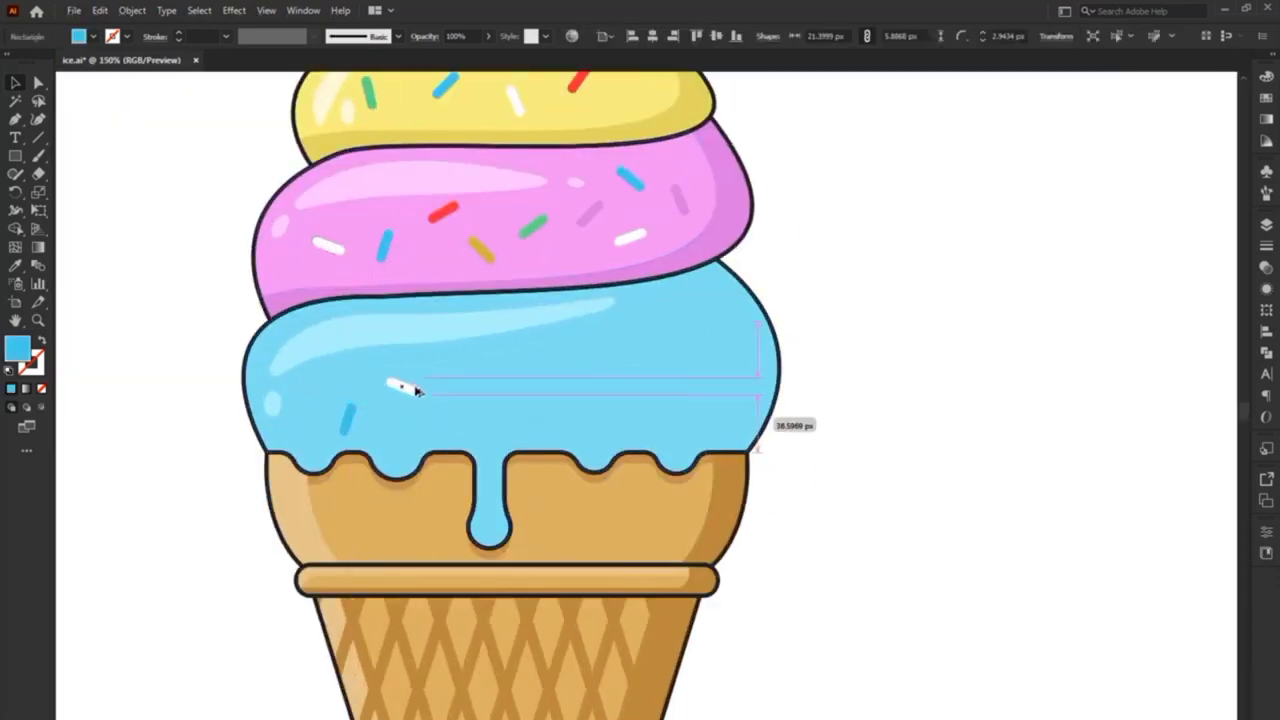
mouse_move(341, 251)
mouse_down()
mouse_move(418, 408)
mouse_move(484, 432)
mouse_up()
mouse_move(449, 228)
mouse_down()
mouse_move(462, 385)
mouse_move(522, 390)
mouse_up()
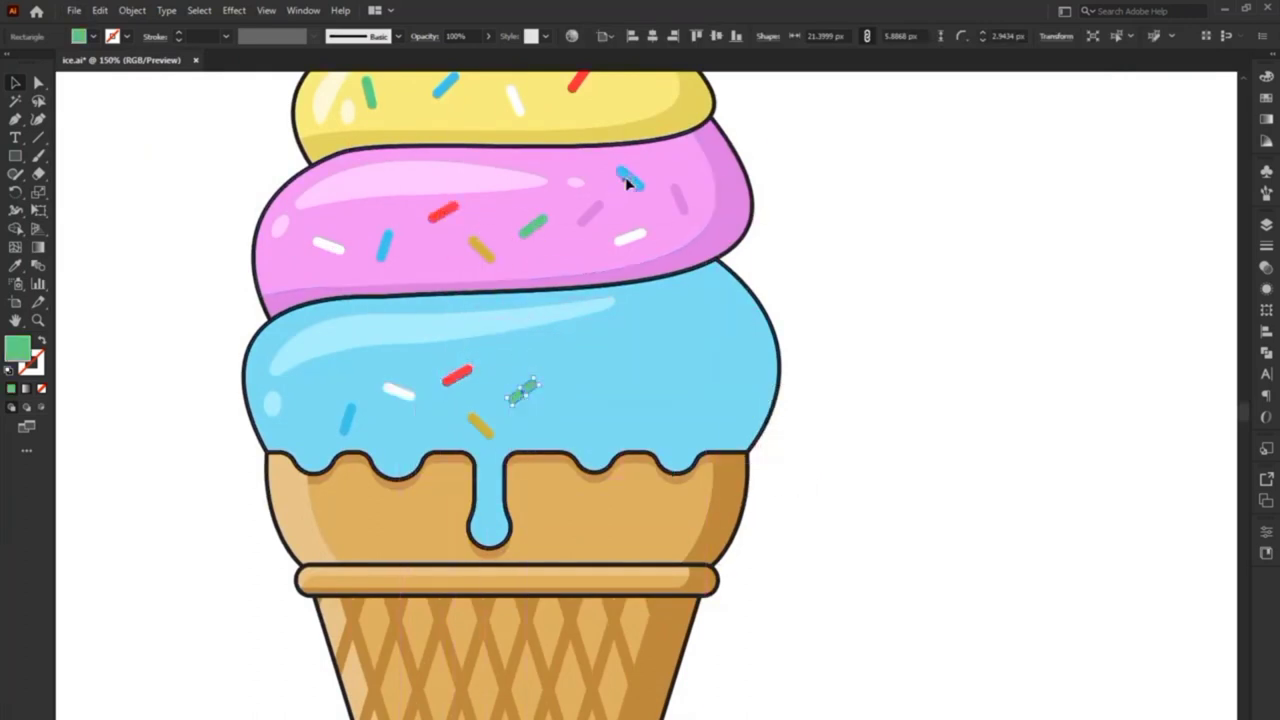
Add green, purple, white, red, blue and white sprinkle copies across the blue scoop.
drag(628, 178, 543, 345)
drag(592, 214, 578, 410)
mouse_move(630, 237)
mouse_down()
mouse_move(628, 346)
mouse_move(613, 357)
mouse_up()
drag(449, 211, 652, 392)
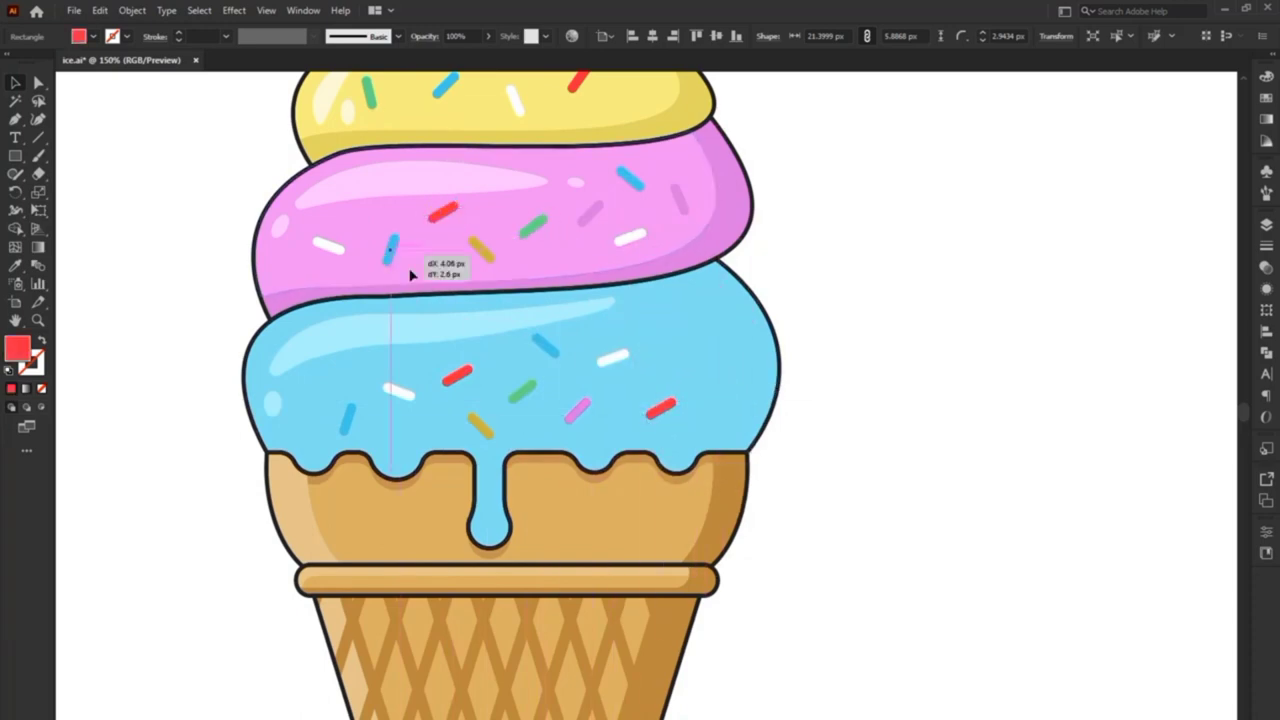
drag(384, 244, 663, 320)
drag(629, 237, 703, 390)
Arrange white, green and red sprinkles and add another white copy on the blue scoop.
mouse_move(627, 364)
mouse_down()
mouse_move(532, 380)
mouse_move(646, 353)
mouse_up()
drag(545, 345, 542, 396)
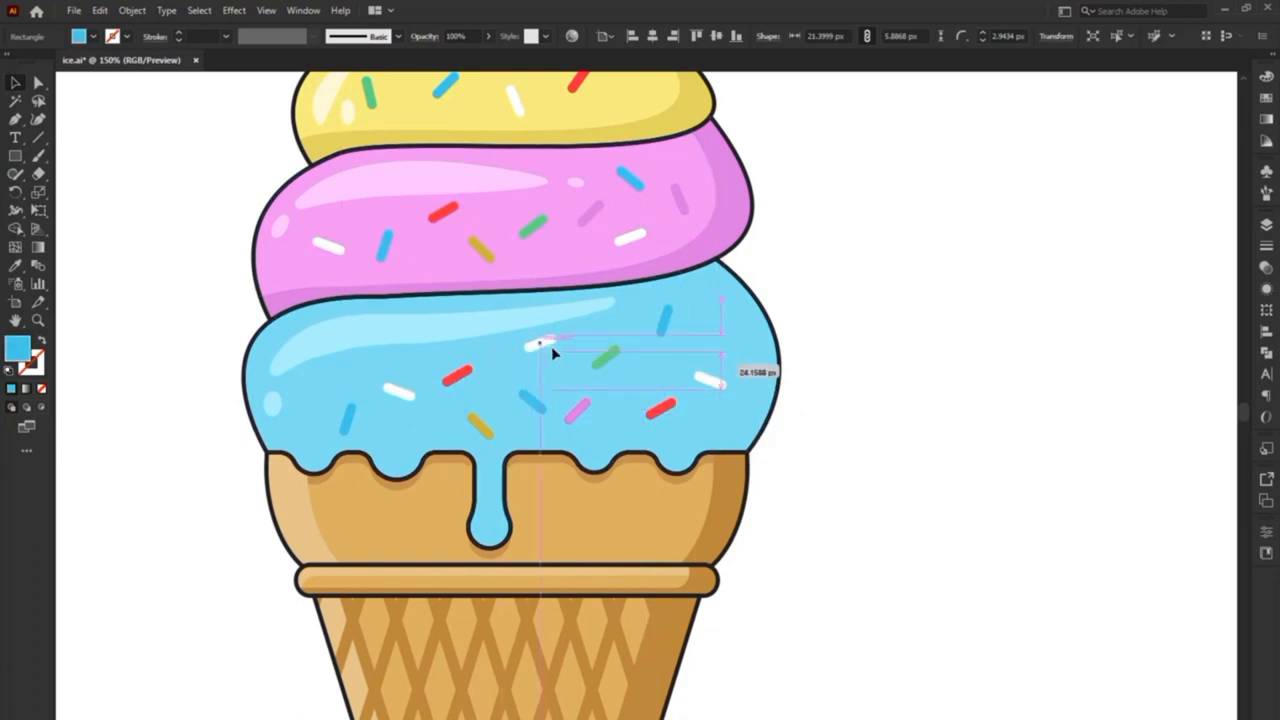
drag(553, 352, 560, 352)
drag(457, 376, 470, 366)
drag(398, 392, 430, 395)
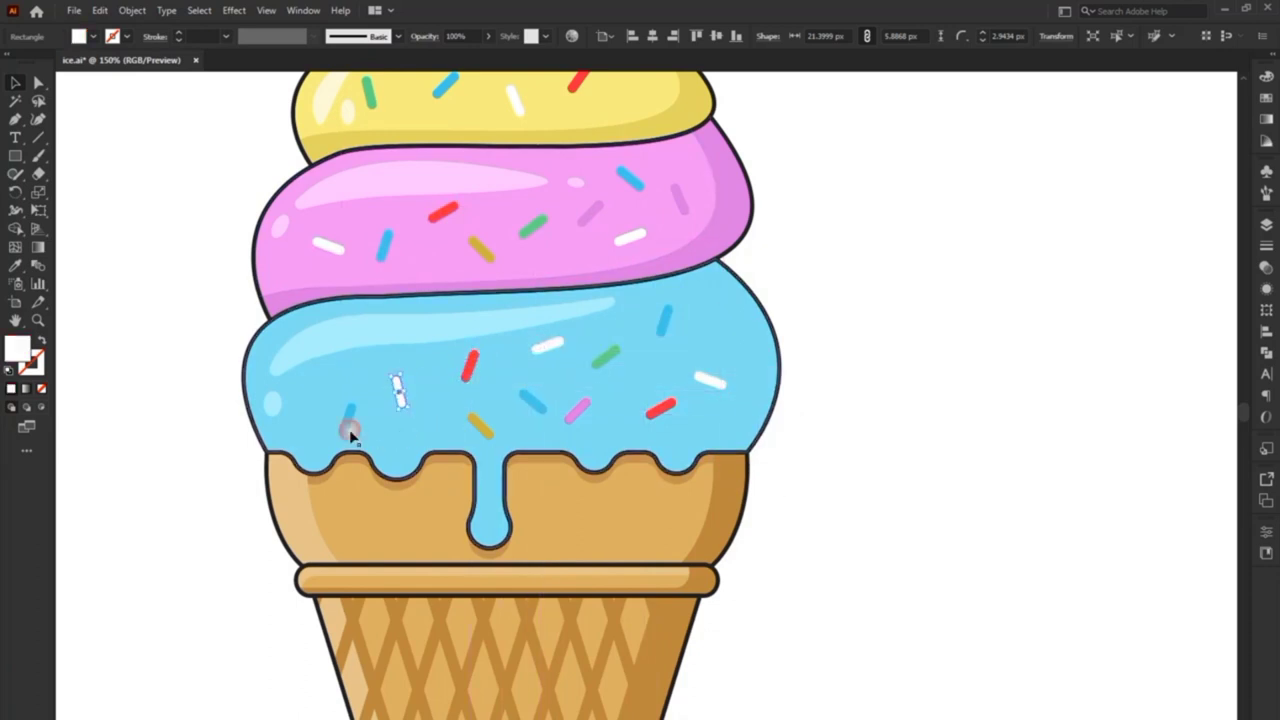
Rotate the orange sprinkle horizontal, turn the red upright, and draw a new white sprinkle.
click(503, 436)
mouse_move(505, 437)
mouse_down()
mouse_move(528, 409)
mouse_move(517, 396)
mouse_move(597, 428)
mouse_move(590, 414)
mouse_move(677, 386)
mouse_up()
drag(614, 351, 632, 347)
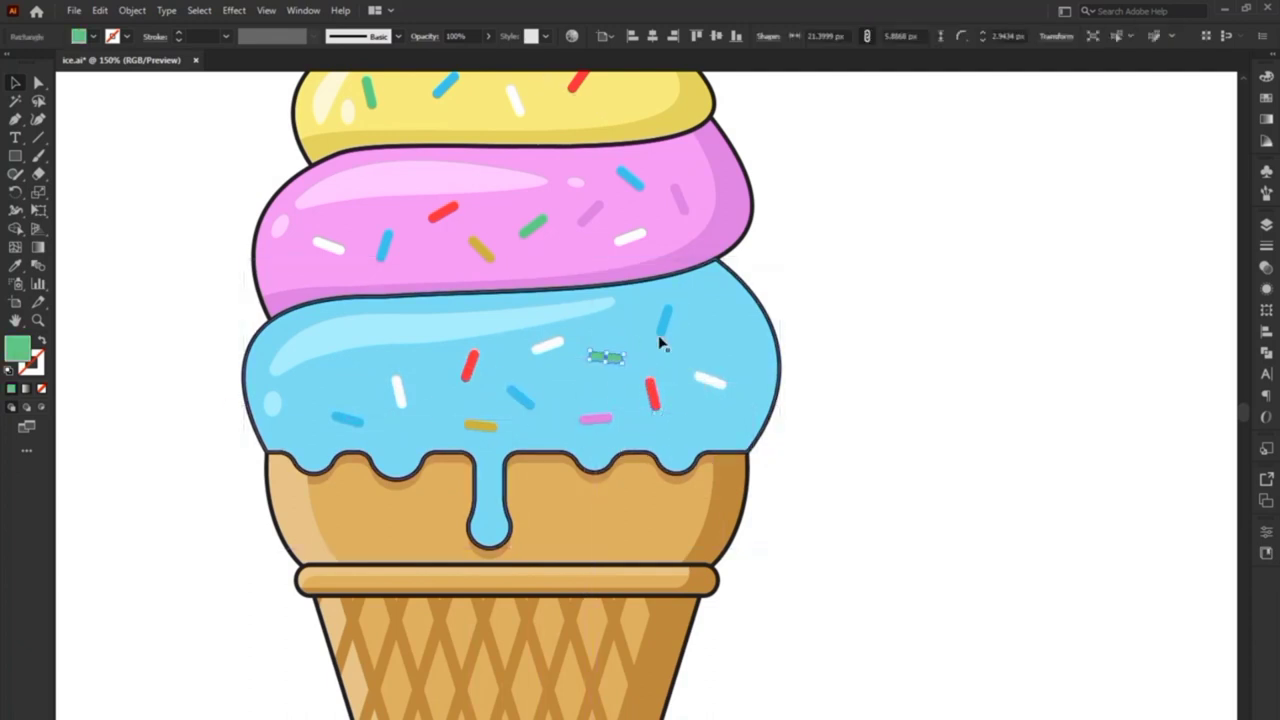
drag(697, 374, 718, 387)
Nudge and rotate the remaining sprinkles on the blue and pink scoops, then deselect.
drag(663, 321, 692, 320)
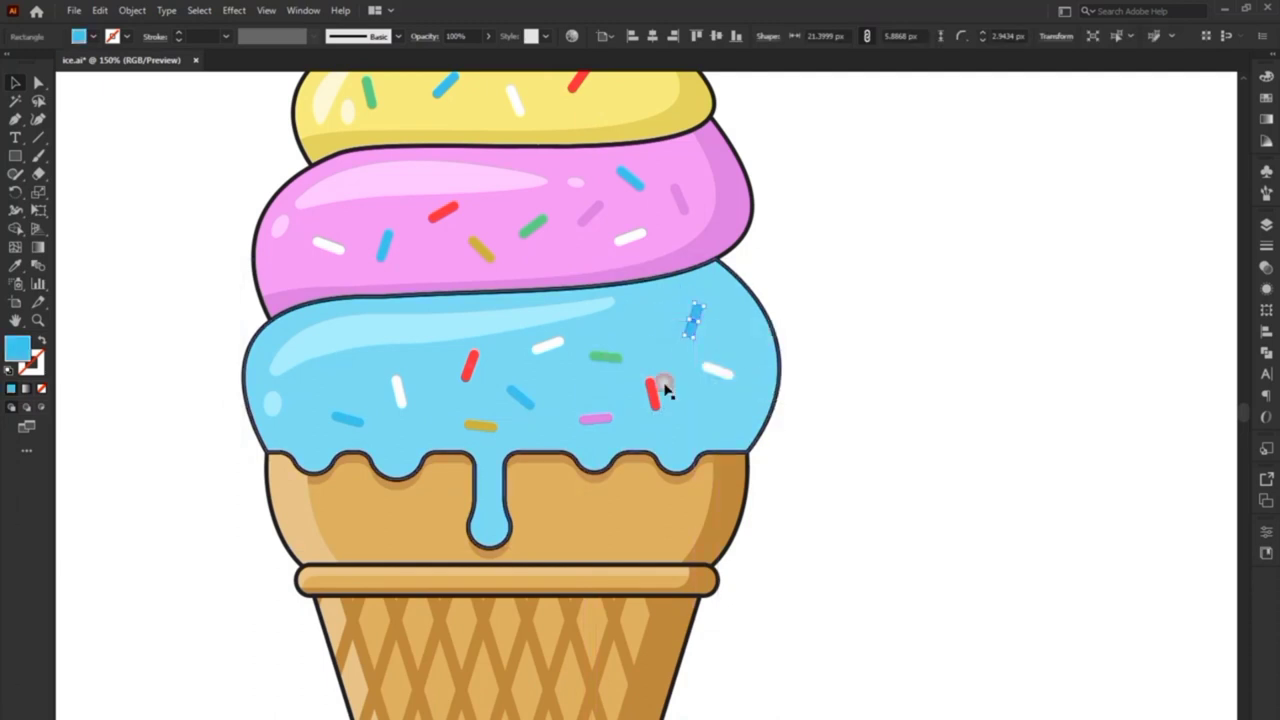
drag(653, 393, 669, 402)
drag(606, 356, 628, 348)
drag(597, 419, 611, 424)
drag(521, 398, 544, 396)
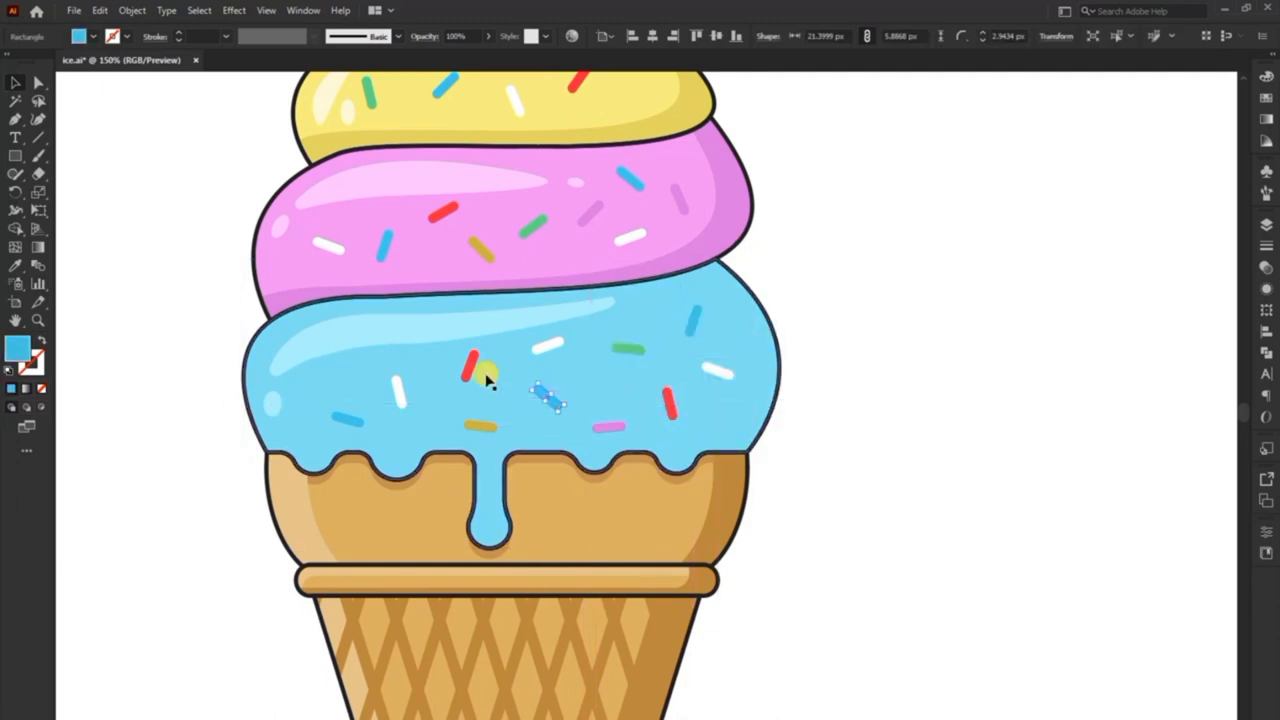
drag(470, 366, 483, 367)
drag(399, 390, 405, 379)
drag(472, 430, 467, 429)
drag(352, 422, 357, 417)
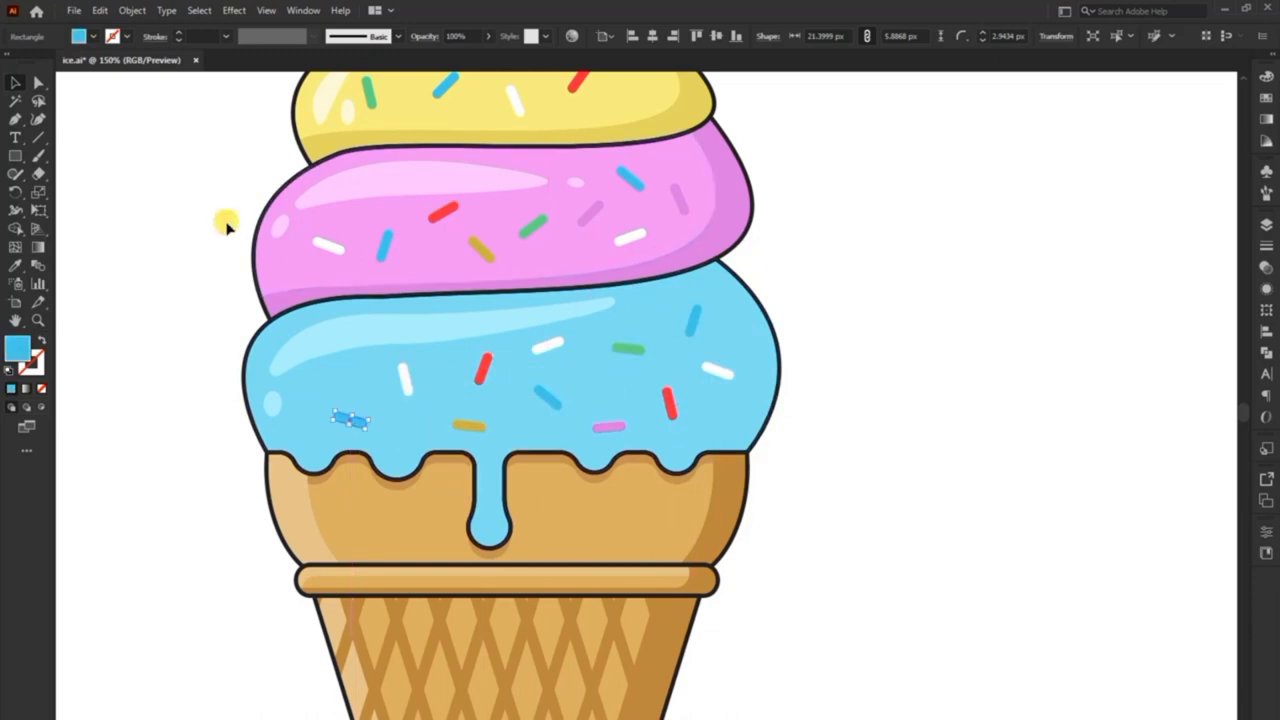
drag(433, 218, 455, 225)
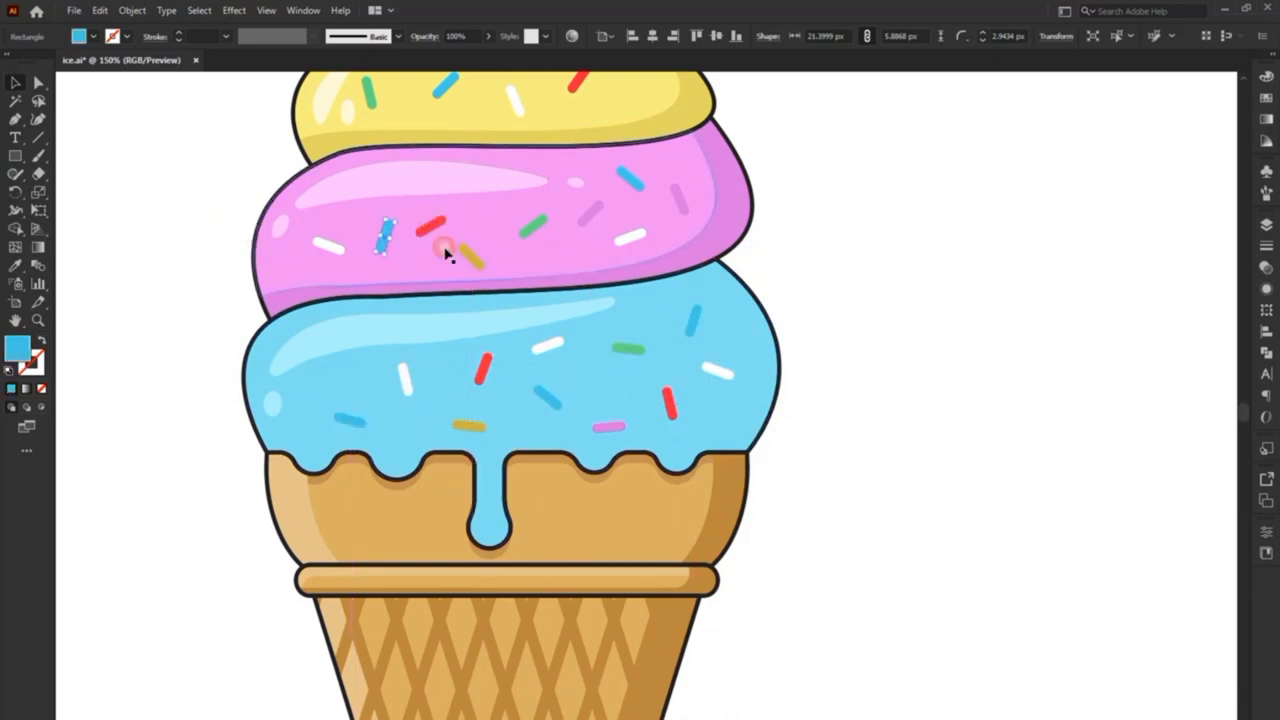
click(840, 290)
Zoom out and centre the whole artboard, checking the Layers list.
key(ctrl+minus)
key(ctrl+minus)
key(ctrl+minus)
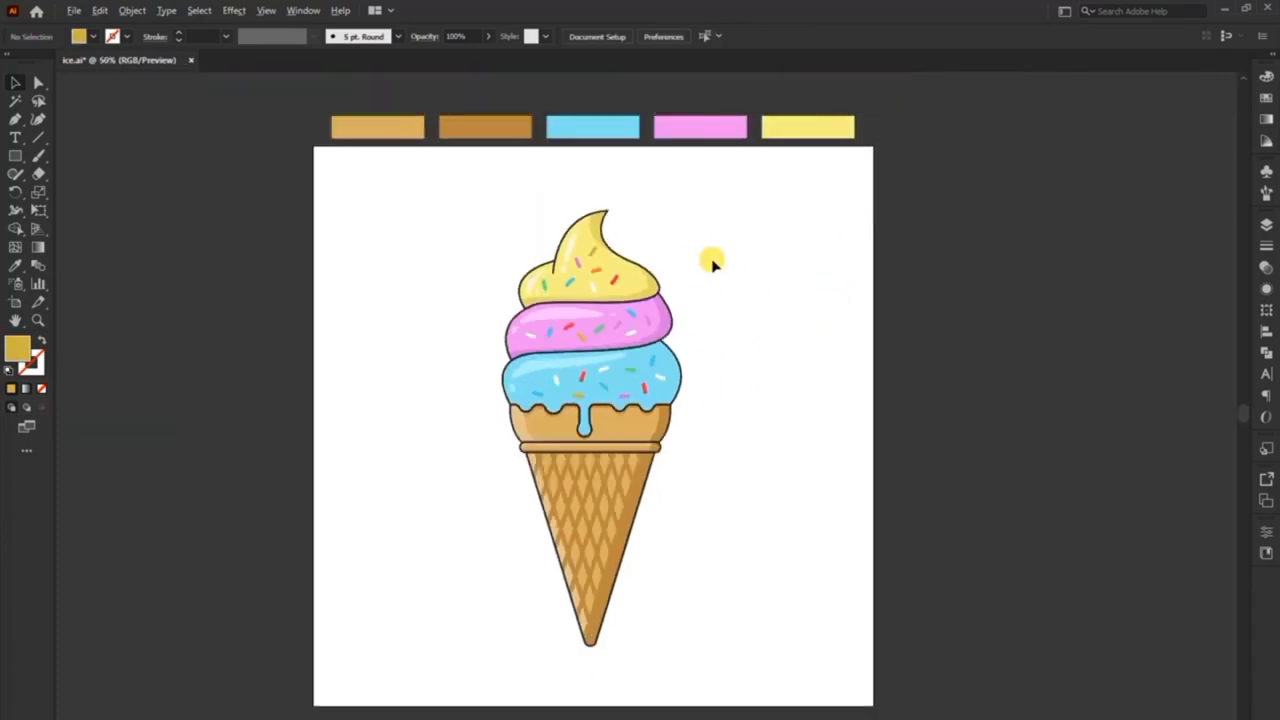
drag(771, 134, 429, 594)
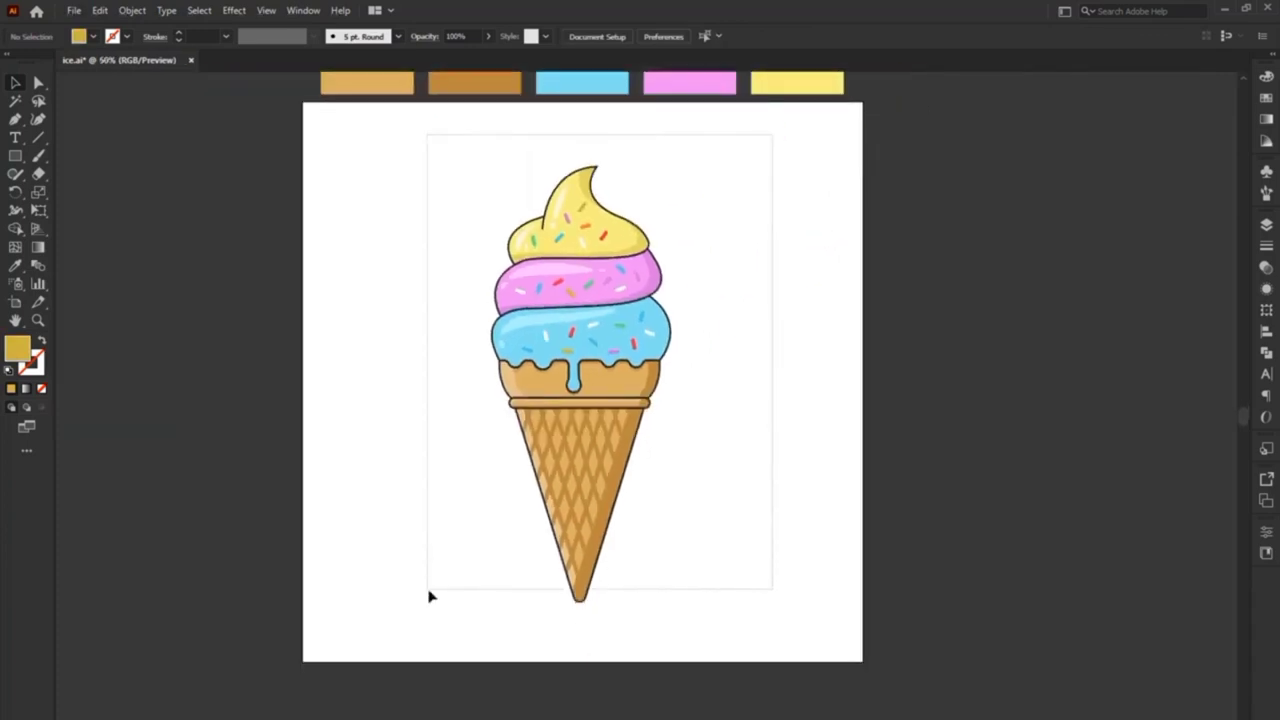
click(783, 241)
scroll(535, 244, up, 4)
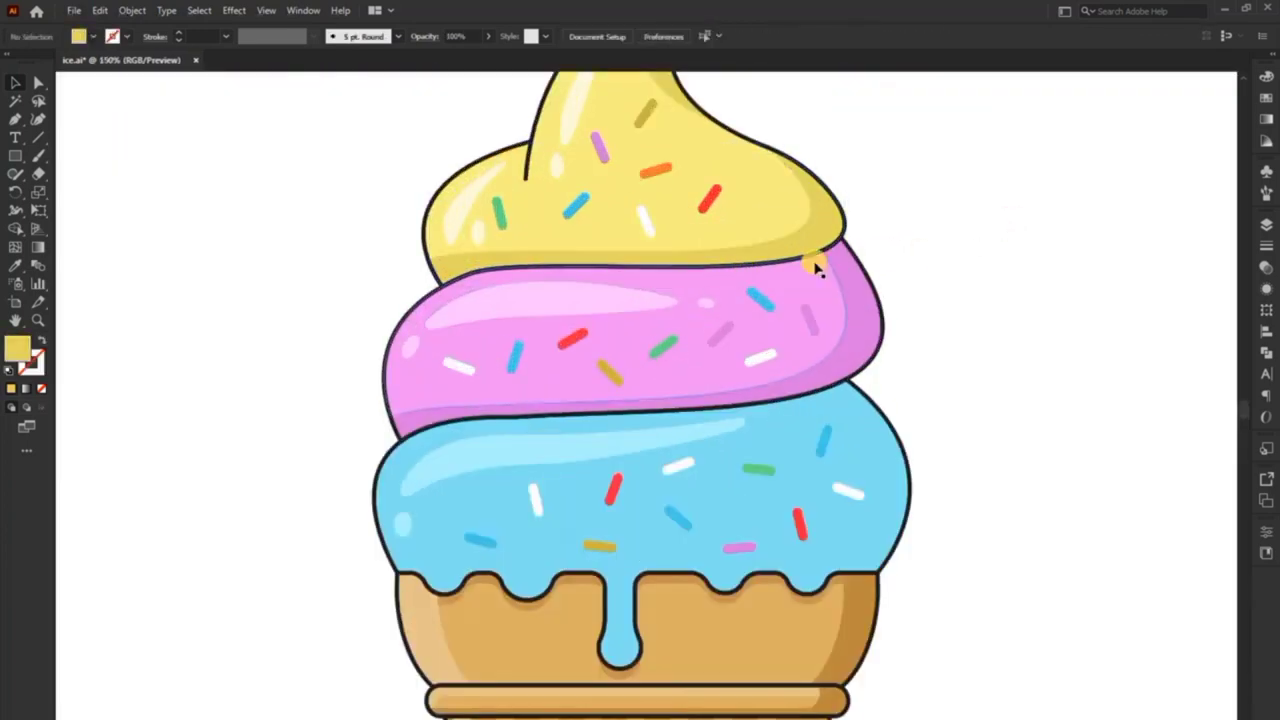
click(1266, 224)
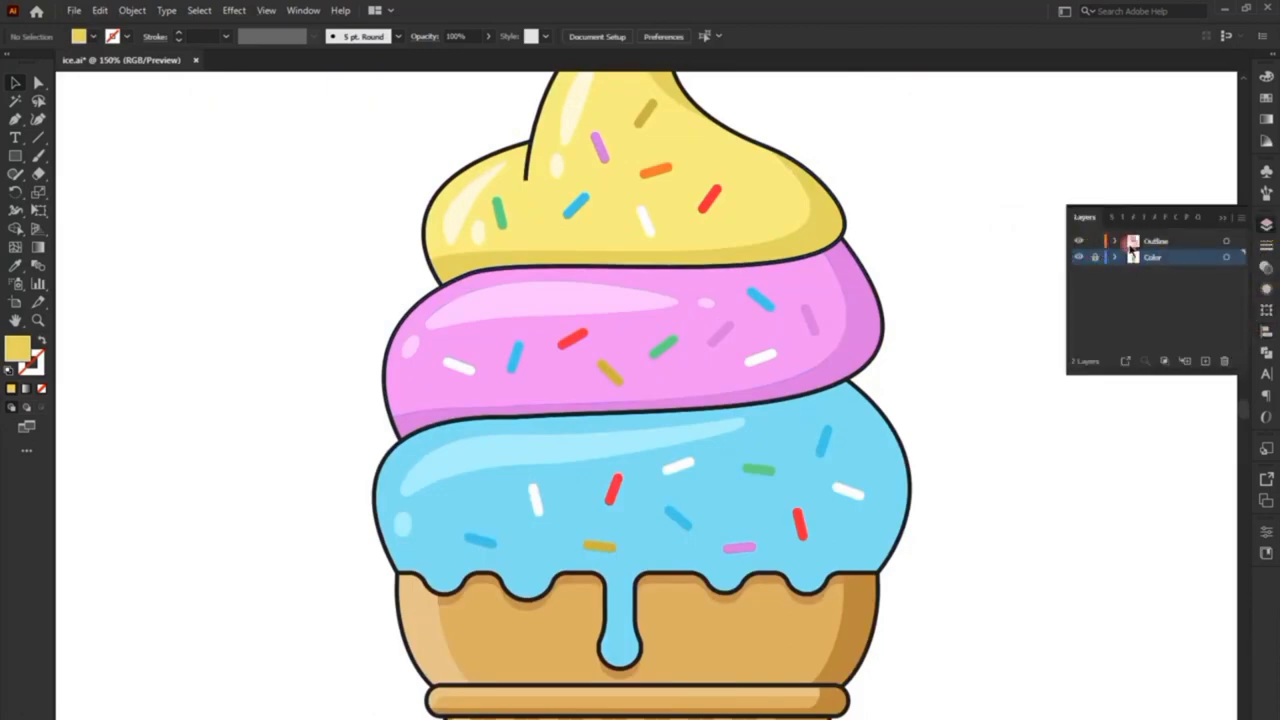
click(1266, 224)
drag(38, 173, 90, 189)
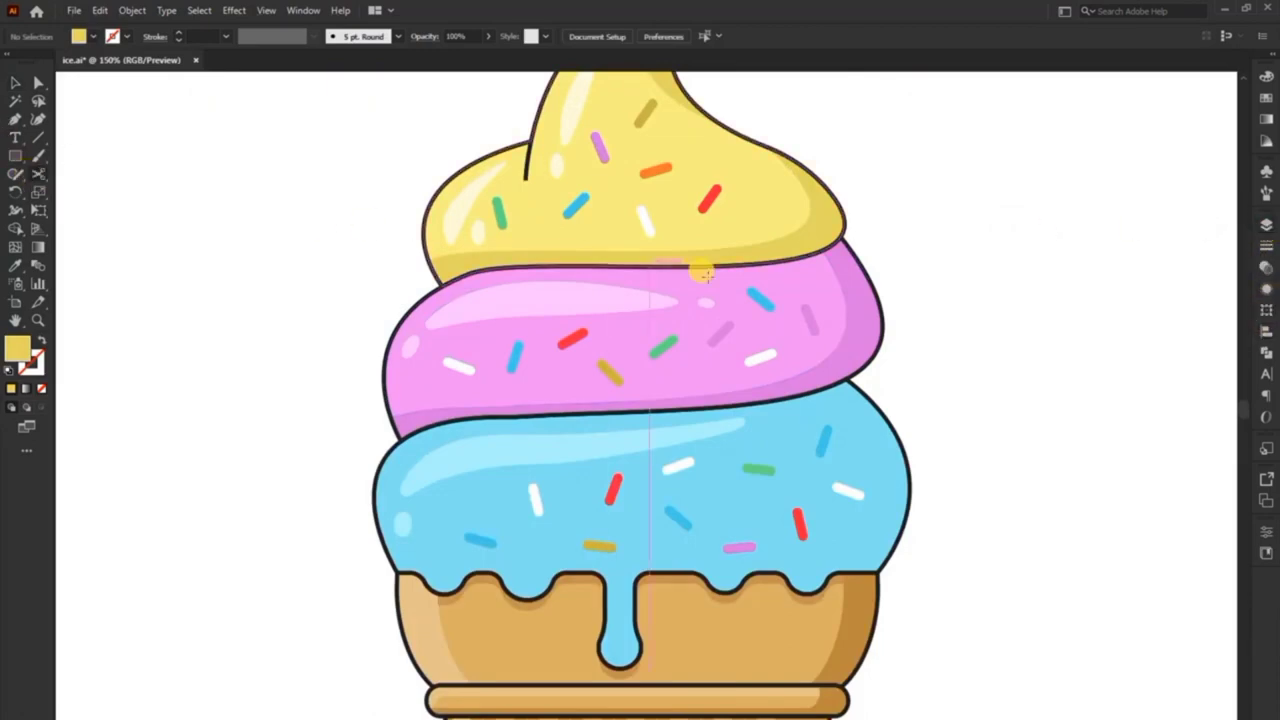
scroll(206, 249, down, 1)
scroll(206, 243, down, 1)
scroll(206, 243, down, 1)
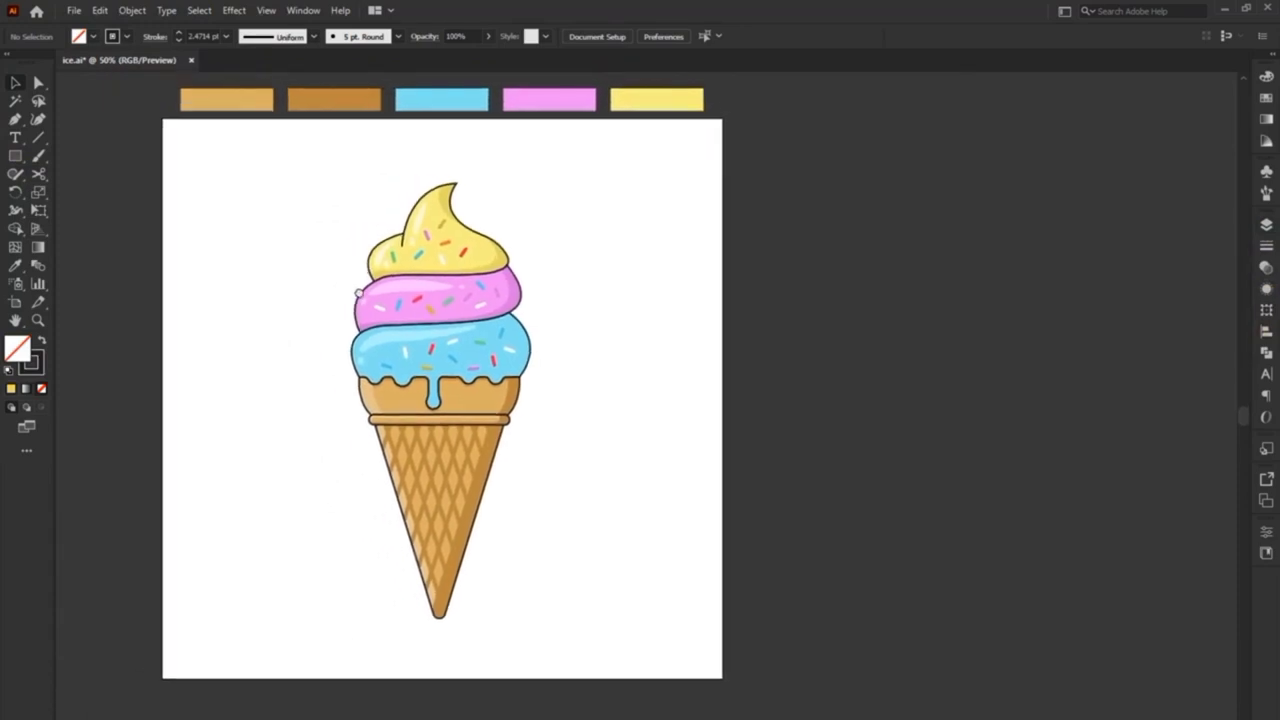
mouse_move(358, 292)
mouse_down()
mouse_move(441, 309)
mouse_move(469, 306)
mouse_move(480, 280)
mouse_move(502, 296)
mouse_up()
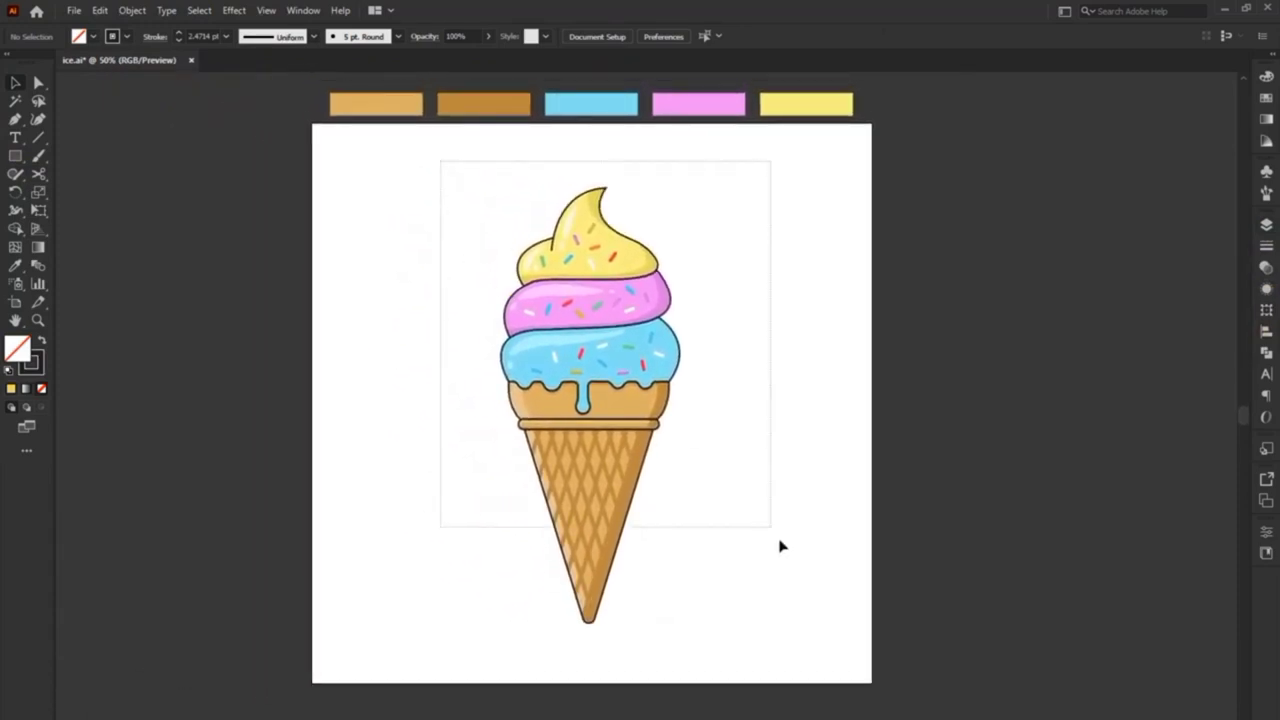
Select all the coloured ice cream artwork and combine it into one group.
drag(448, 190, 824, 636)
click(1267, 224)
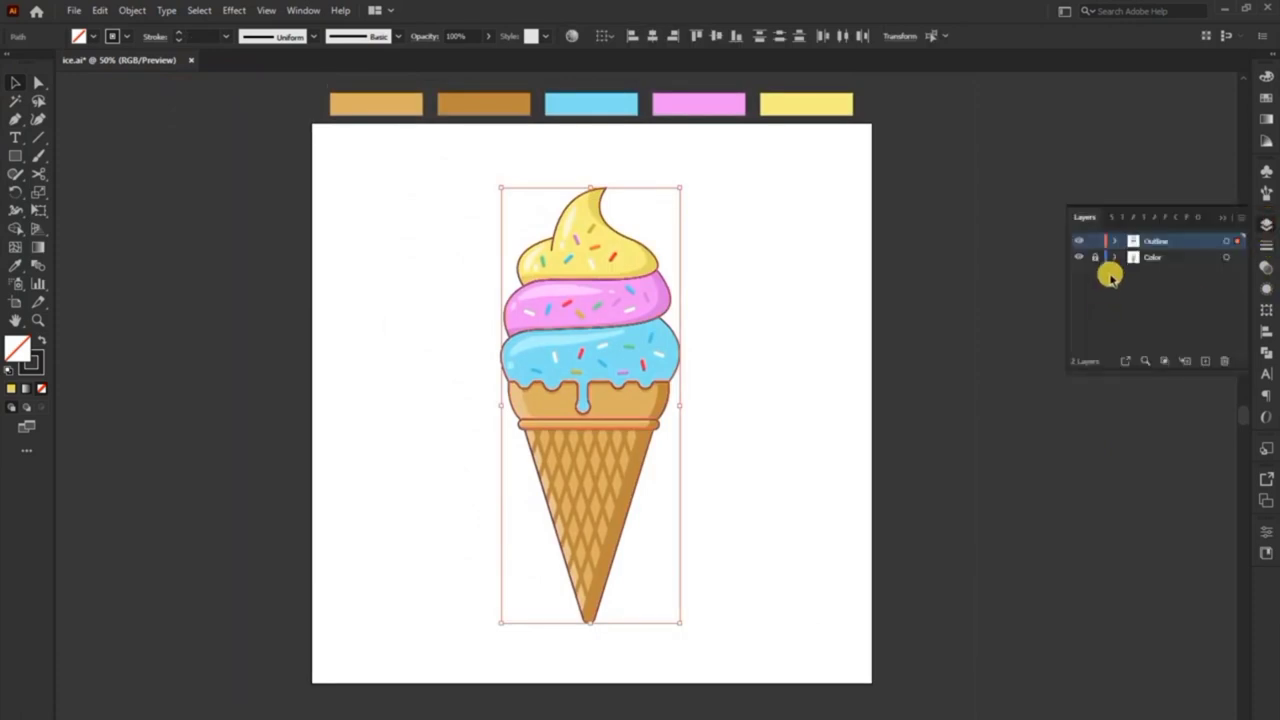
click(1233, 222)
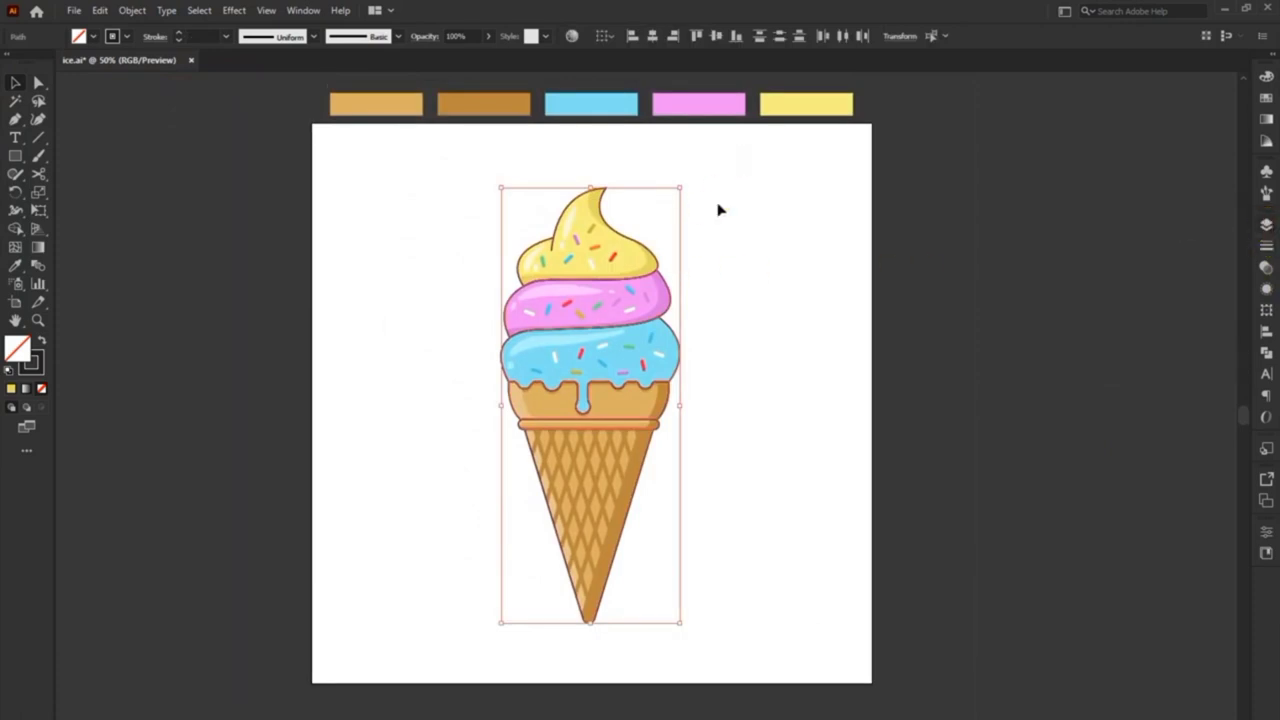
click(532, 483)
right_click(590, 250)
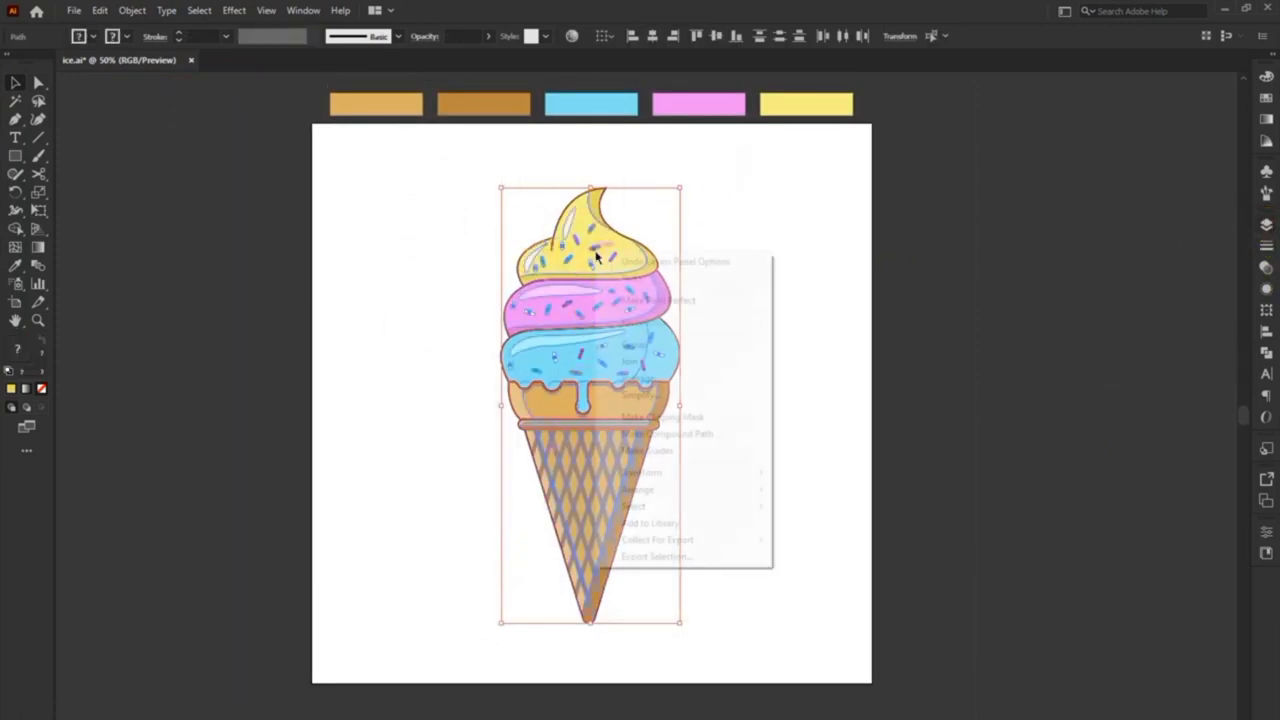
click(634, 343)
click(776, 358)
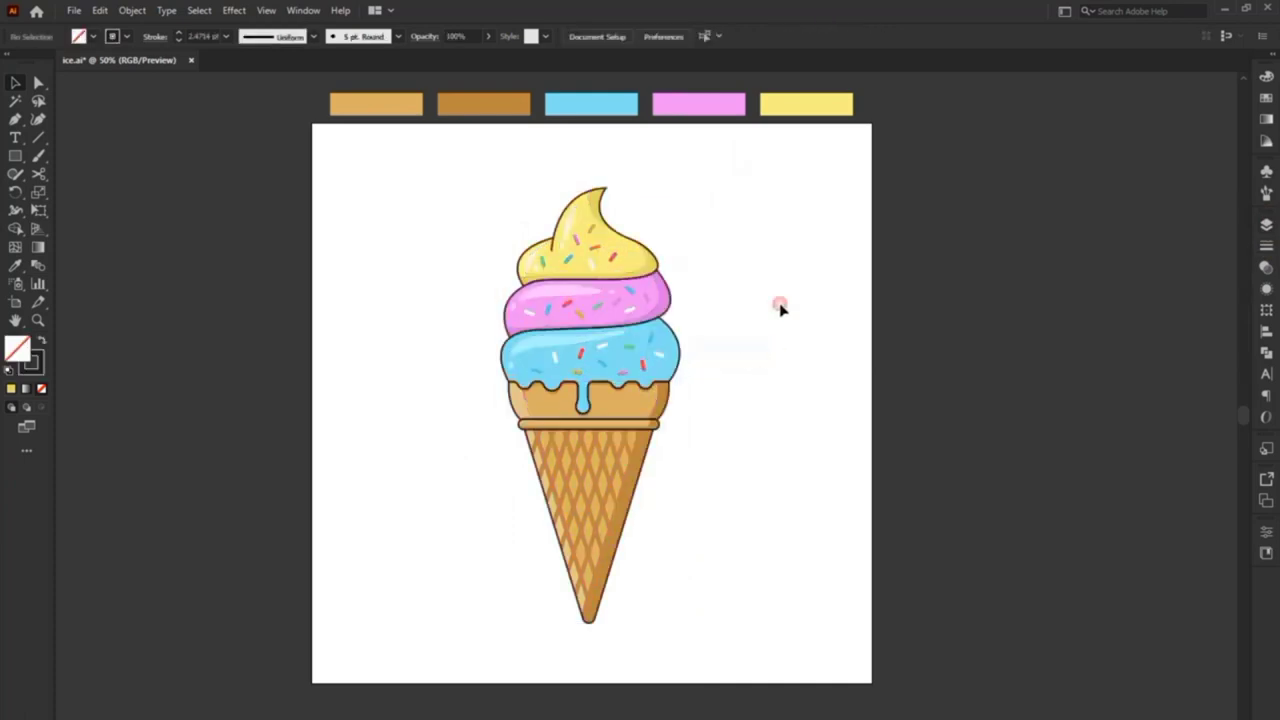
Tilt the ice cream group about 20 degrees with a corner handle.
click(585, 425)
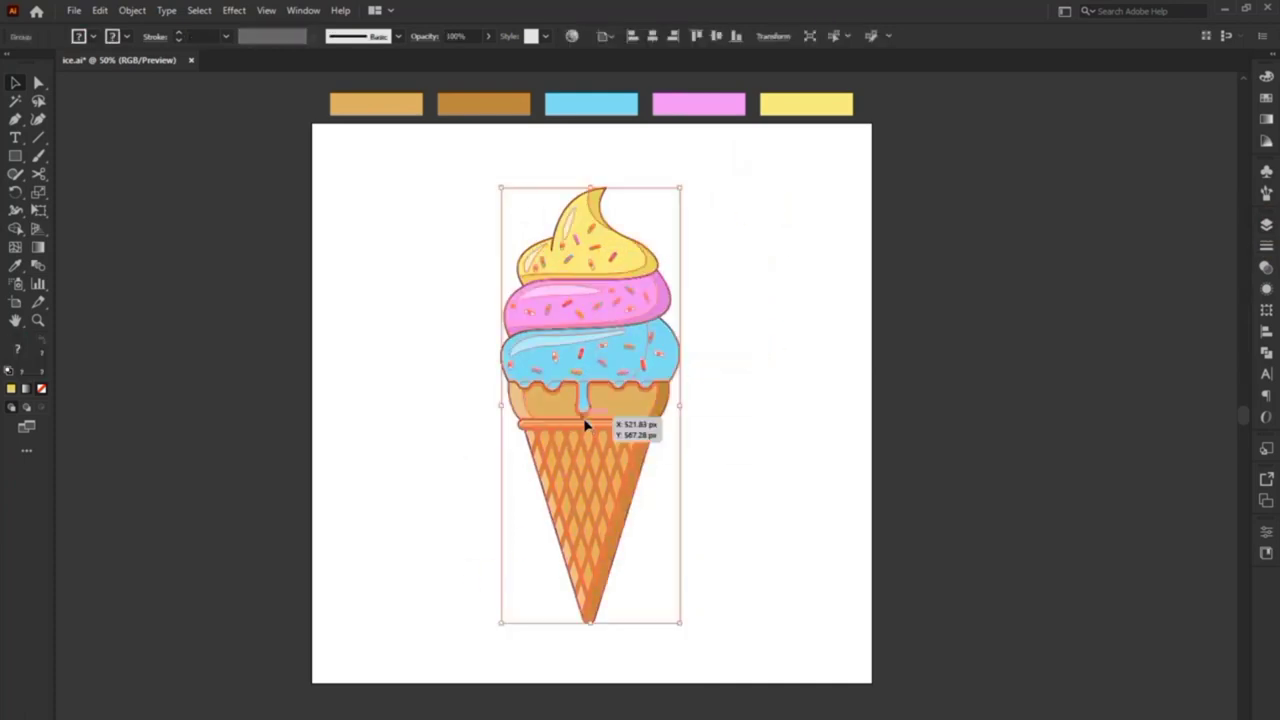
drag(685, 187, 714, 206)
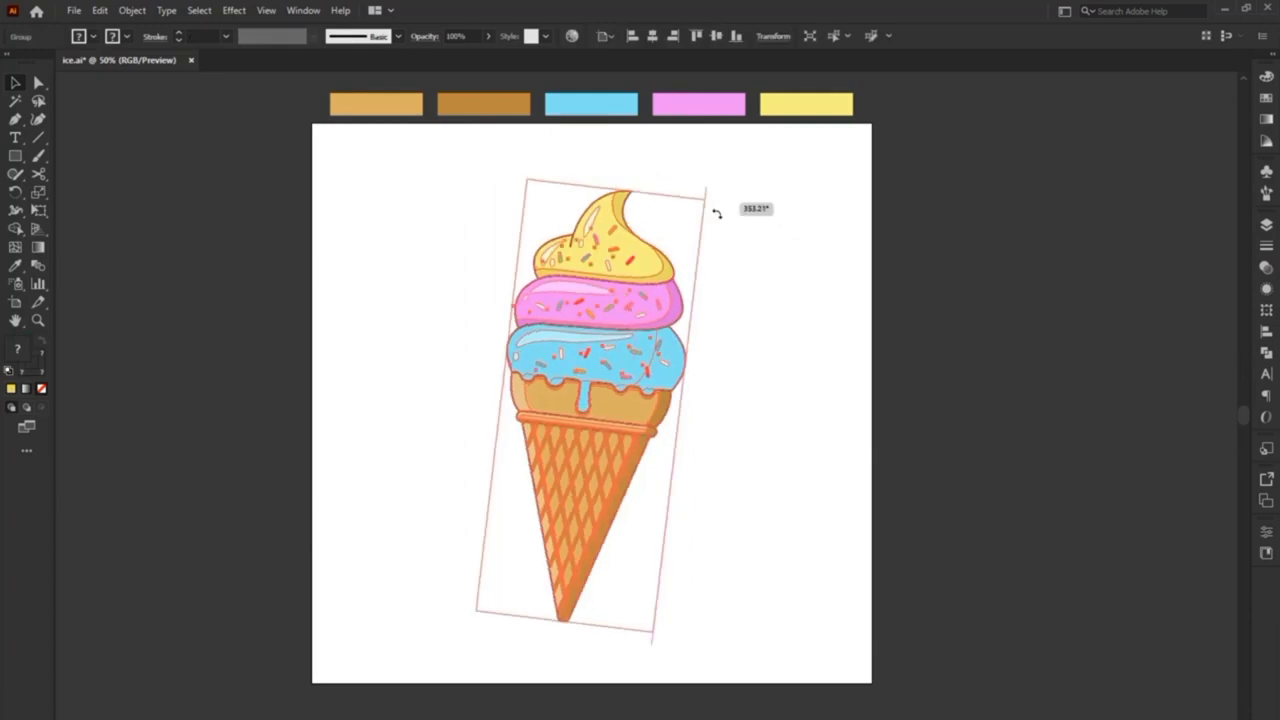
click(757, 320)
click(677, 408)
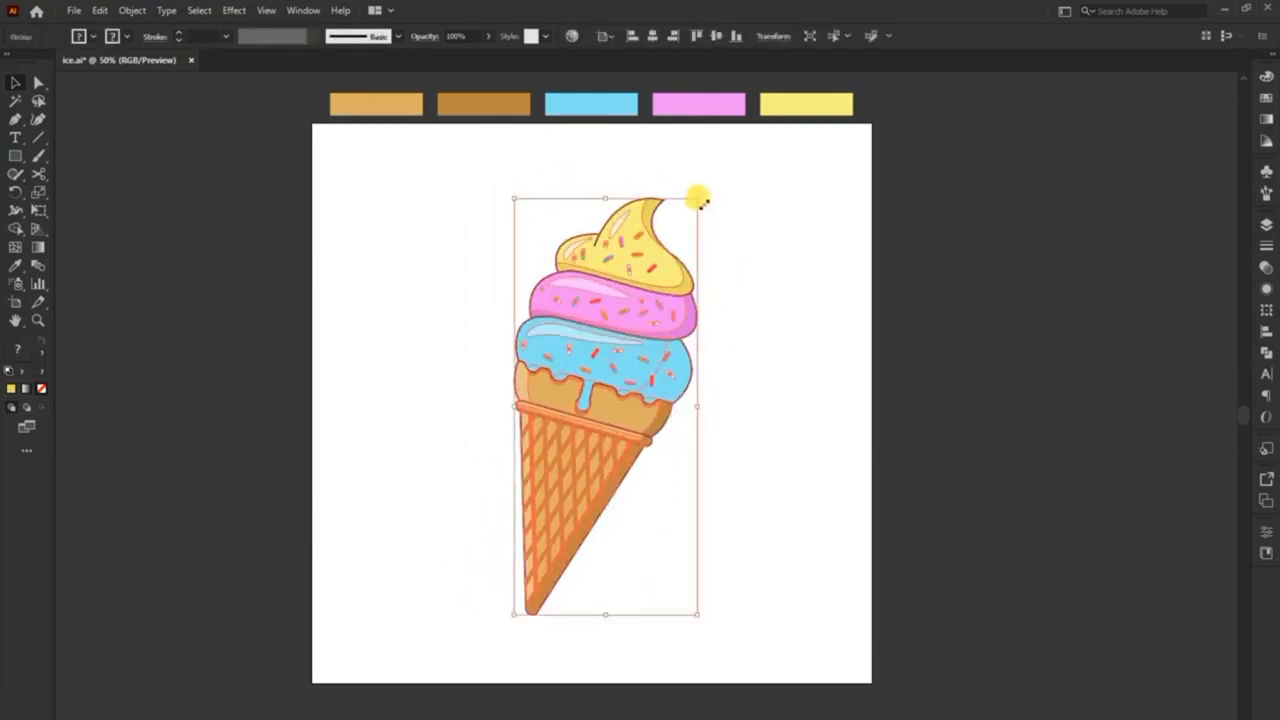
click(788, 418)
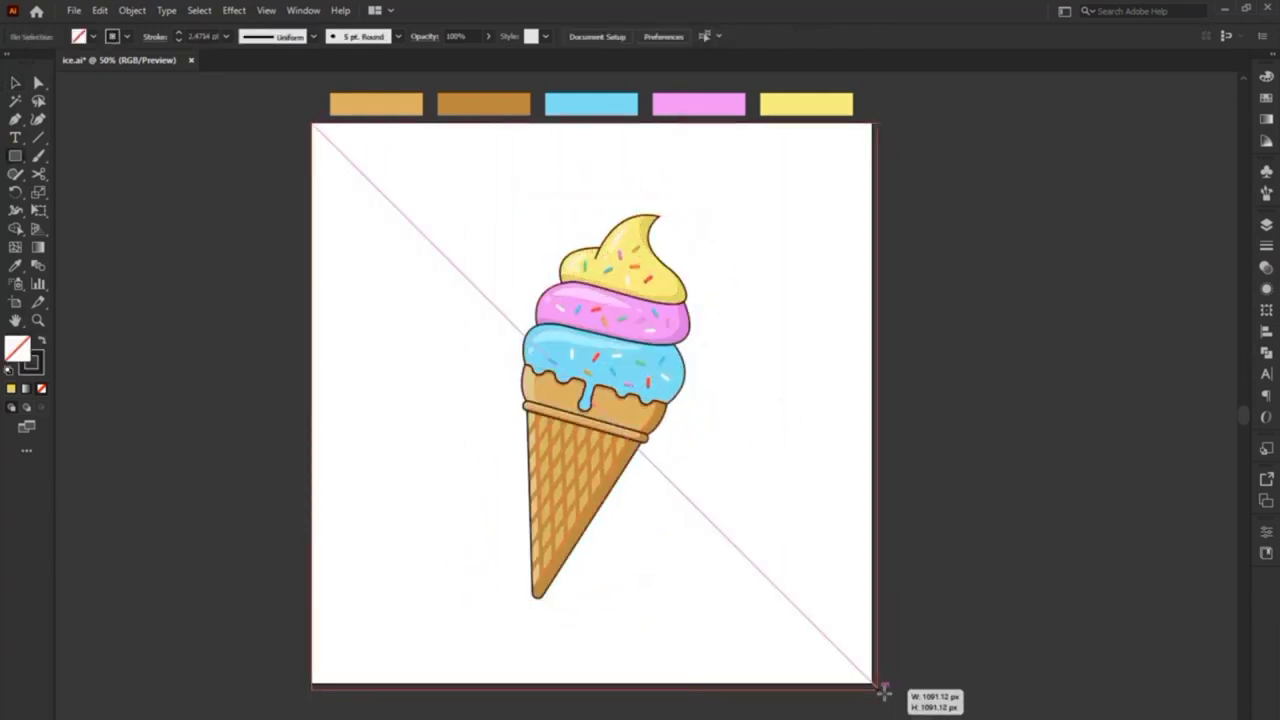
Draw an artboard-sized rectangle with no stroke and send it behind the ice cream.
drag(312, 123, 872, 684)
click(22, 350)
click(40, 388)
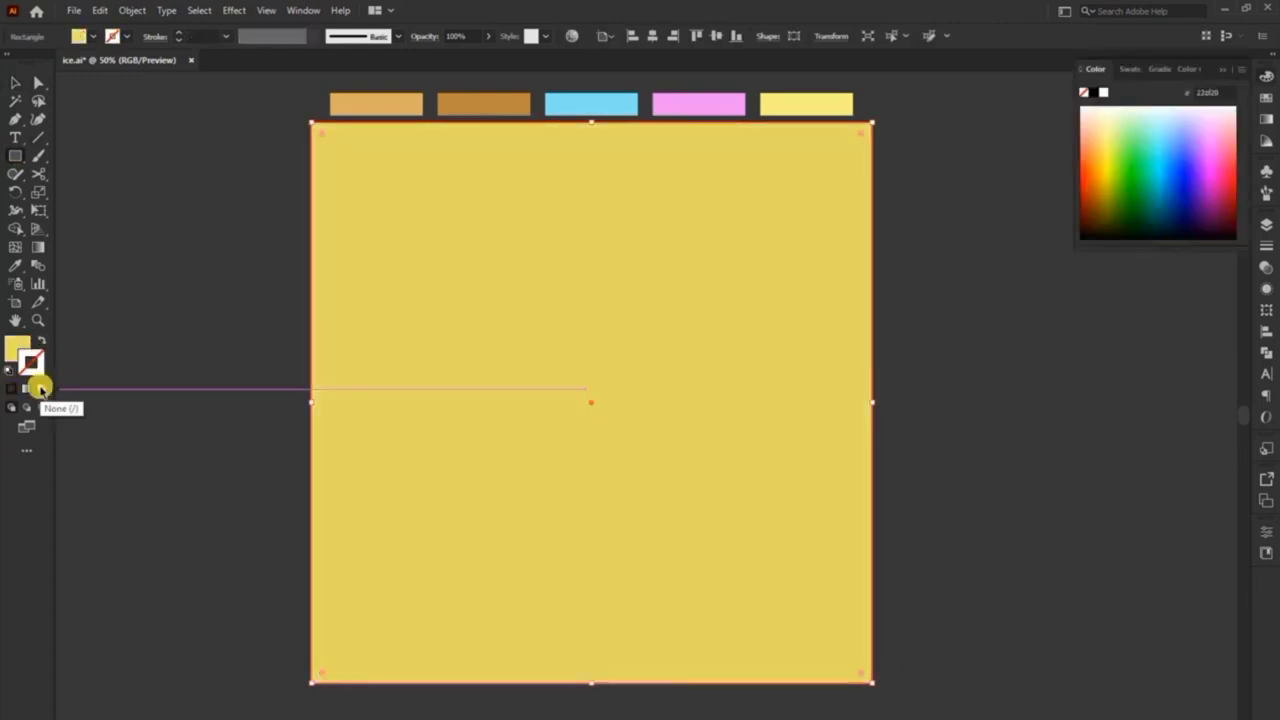
key(ctrl+shift+bracketleft)
Fill the background rectangle with the blue scoop colour using the eyedropper.
double_click(18, 348)
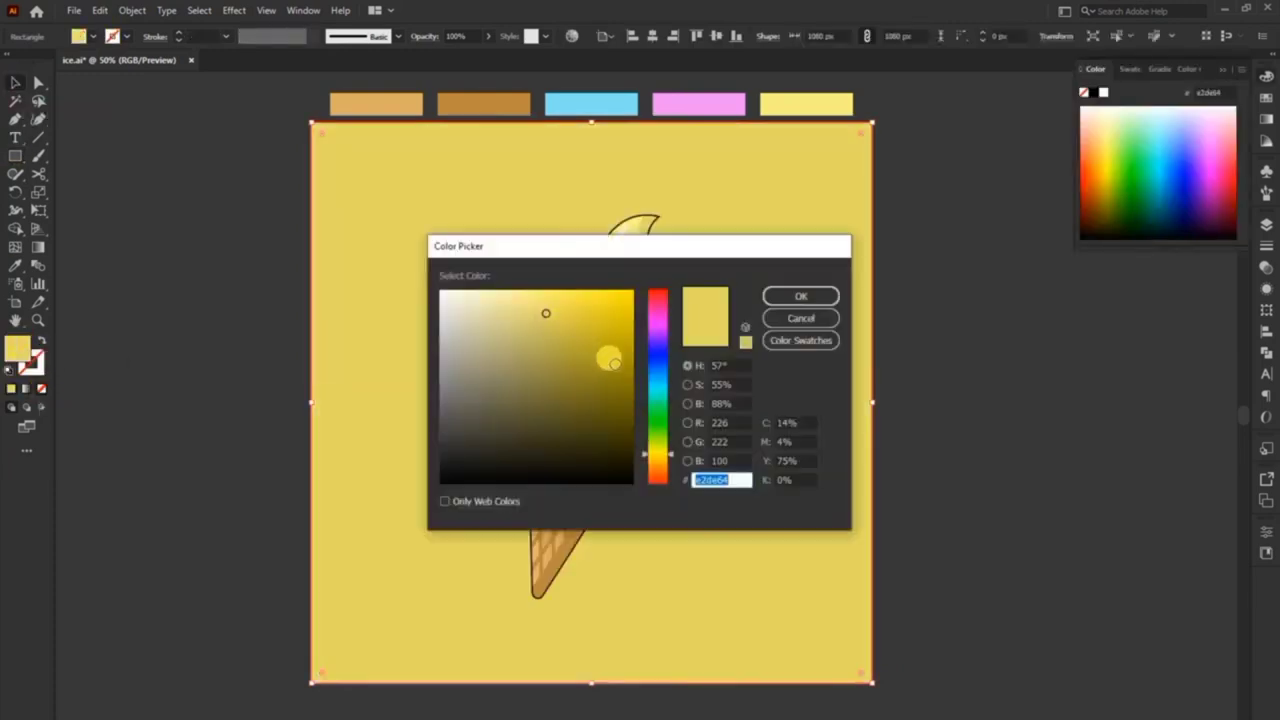
key(Return)
click(600, 340)
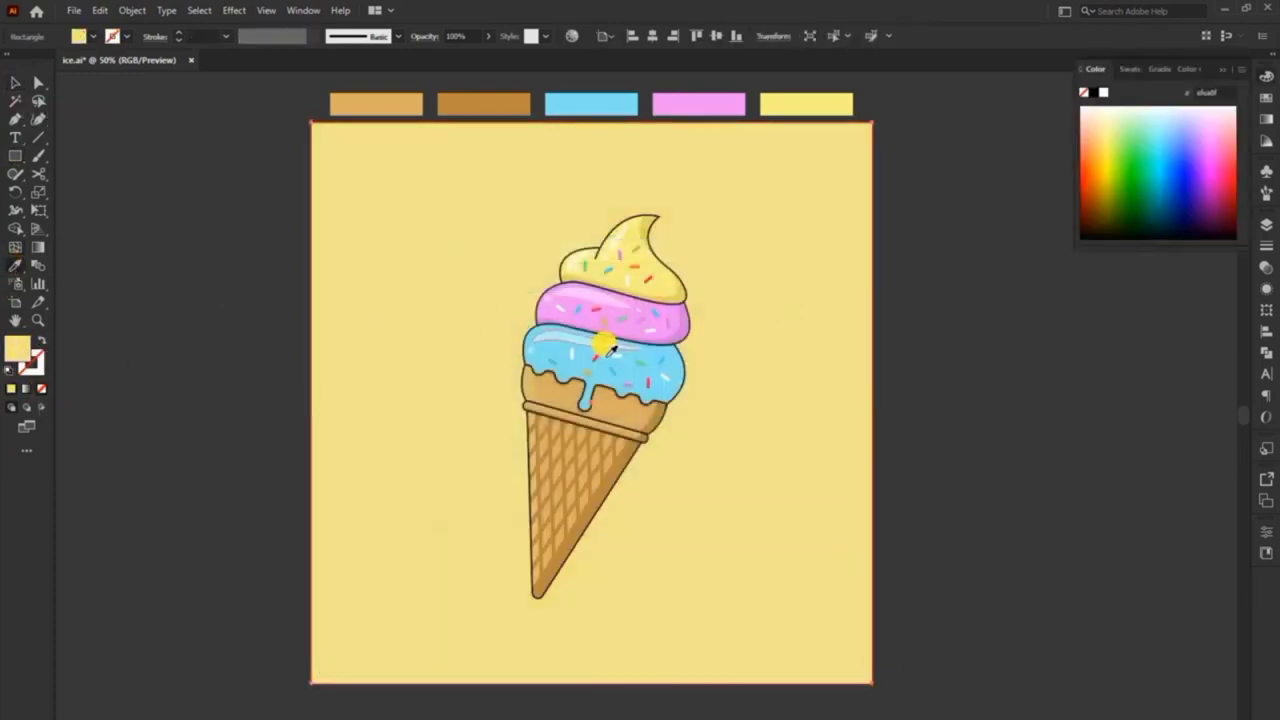
click(366, 300)
click(366, 300)
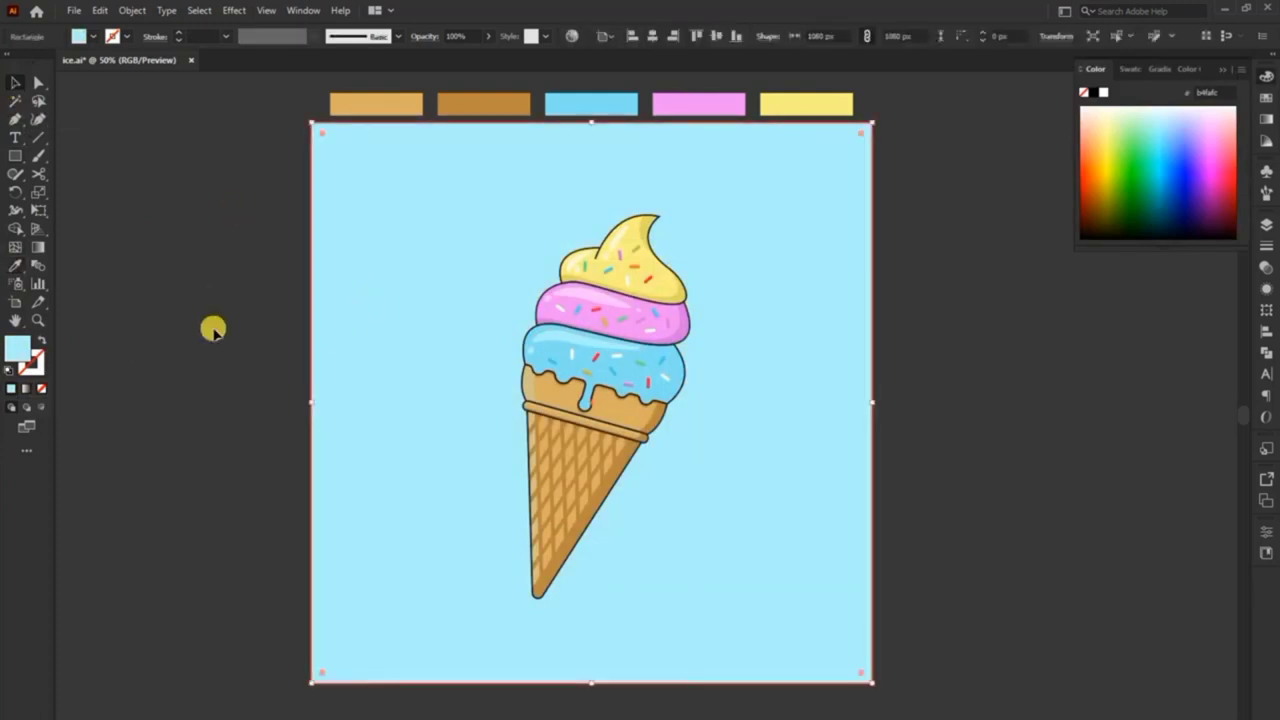
click(213, 330)
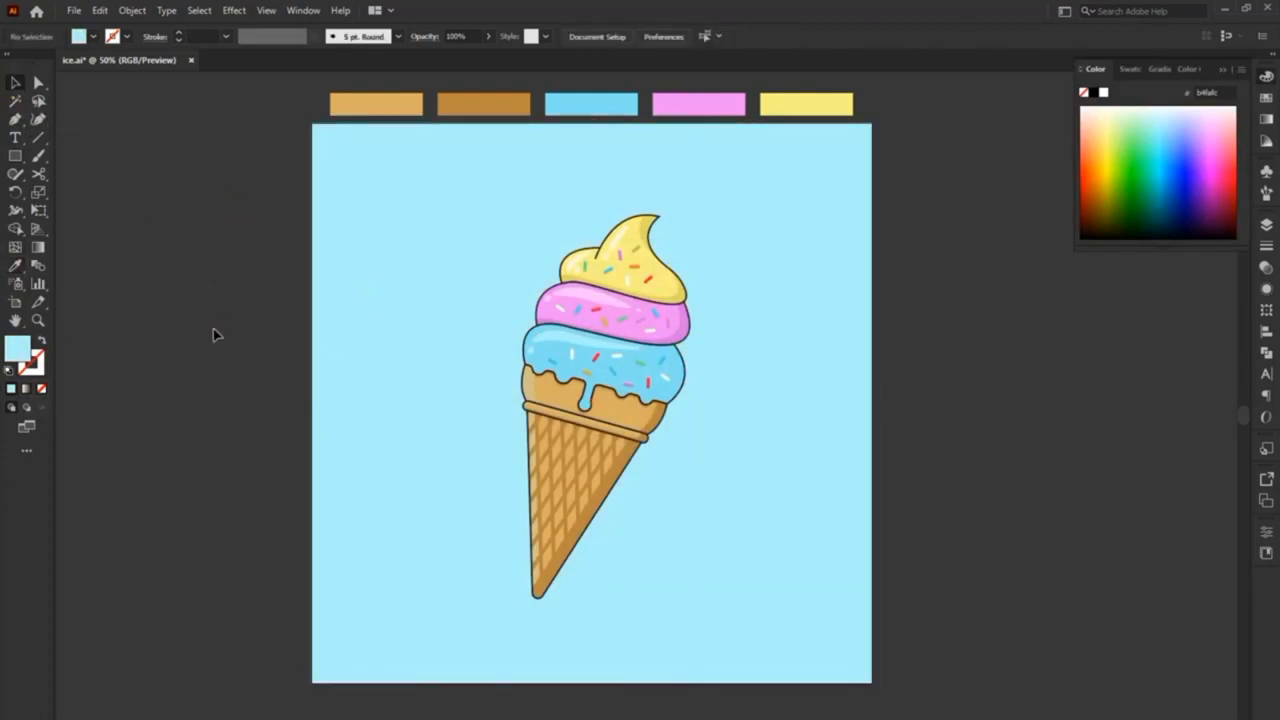
Rotate the ice cream group further clockwise.
click(523, 363)
drag(694, 209, 729, 229)
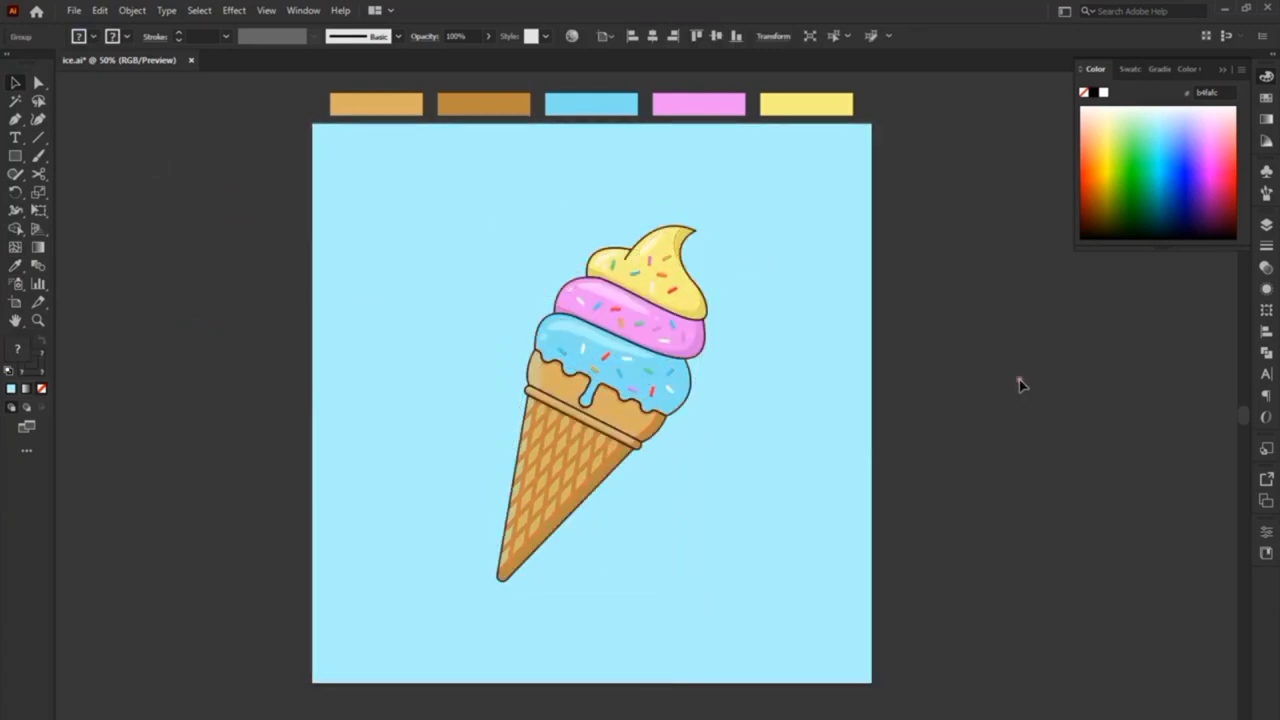
click(1013, 637)
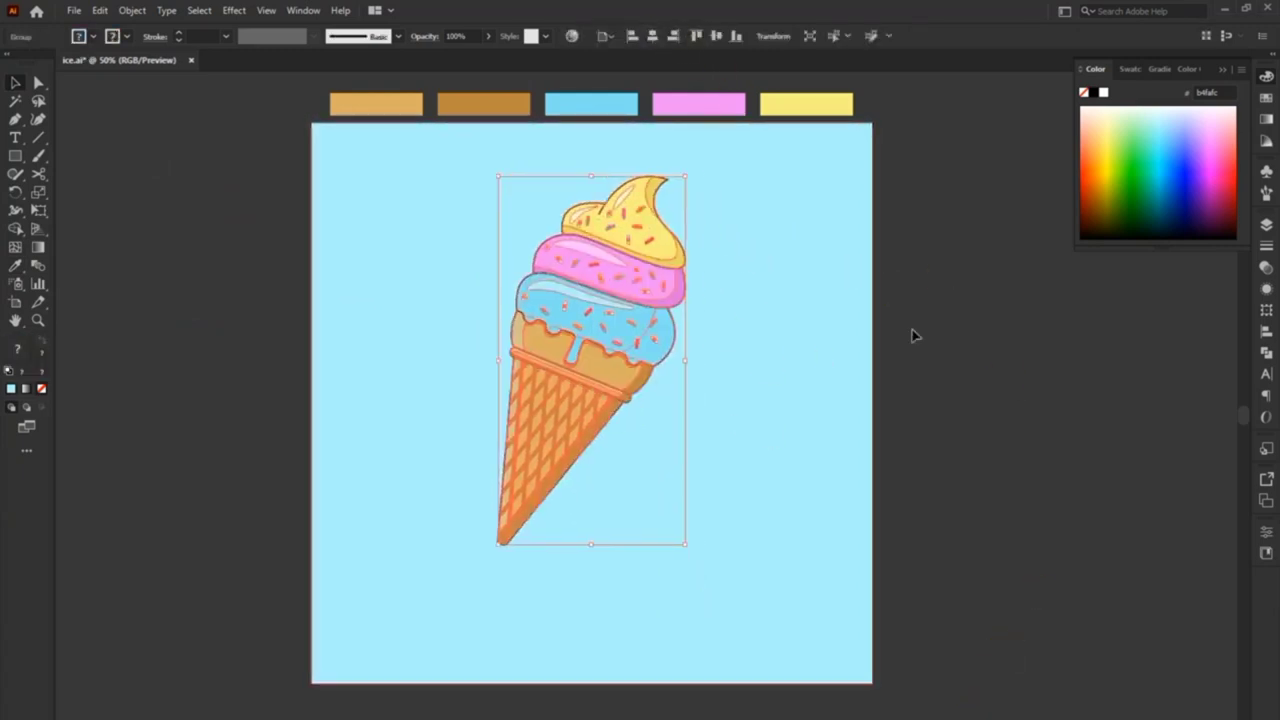
Draw a flat ellipse below the cone tip and fill it with the blue scoop colour.
right_click(15, 155)
click(80, 197)
drag(445, 545, 732, 580)
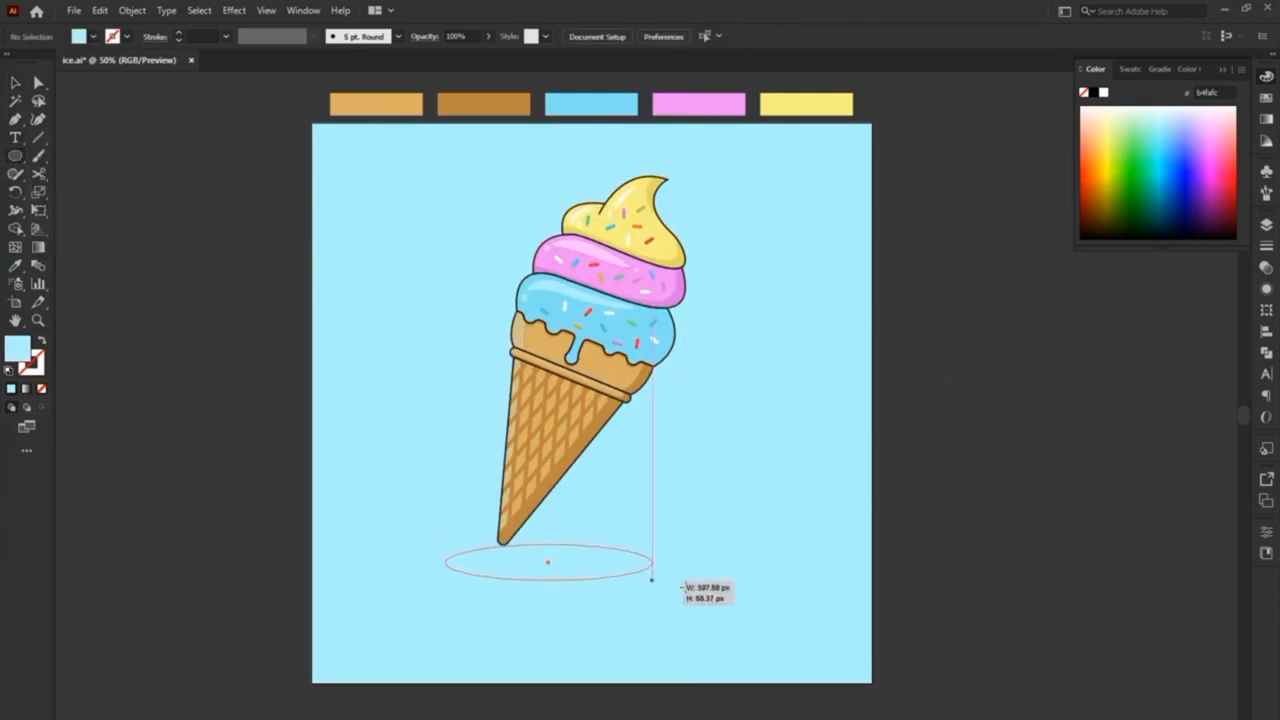
click(652, 37)
click(15, 266)
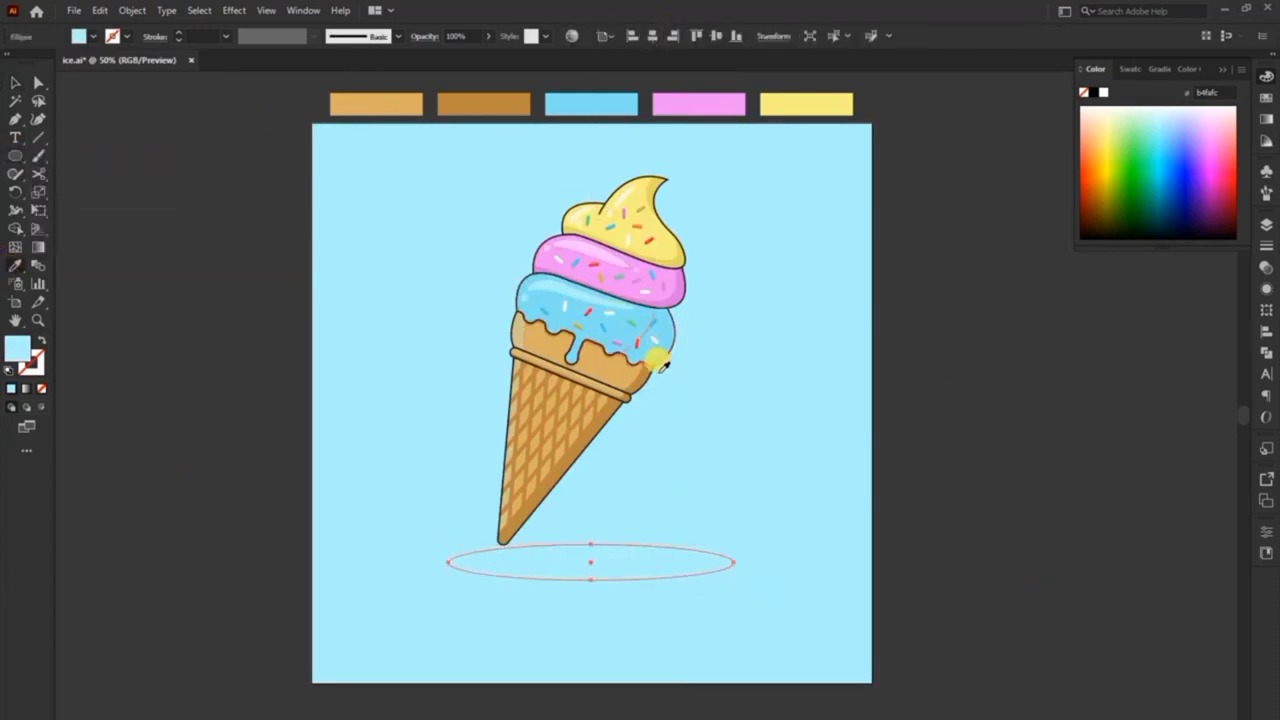
click(532, 282)
Narrow the blue oval shadow around its centre.
key(v)
click(177, 189)
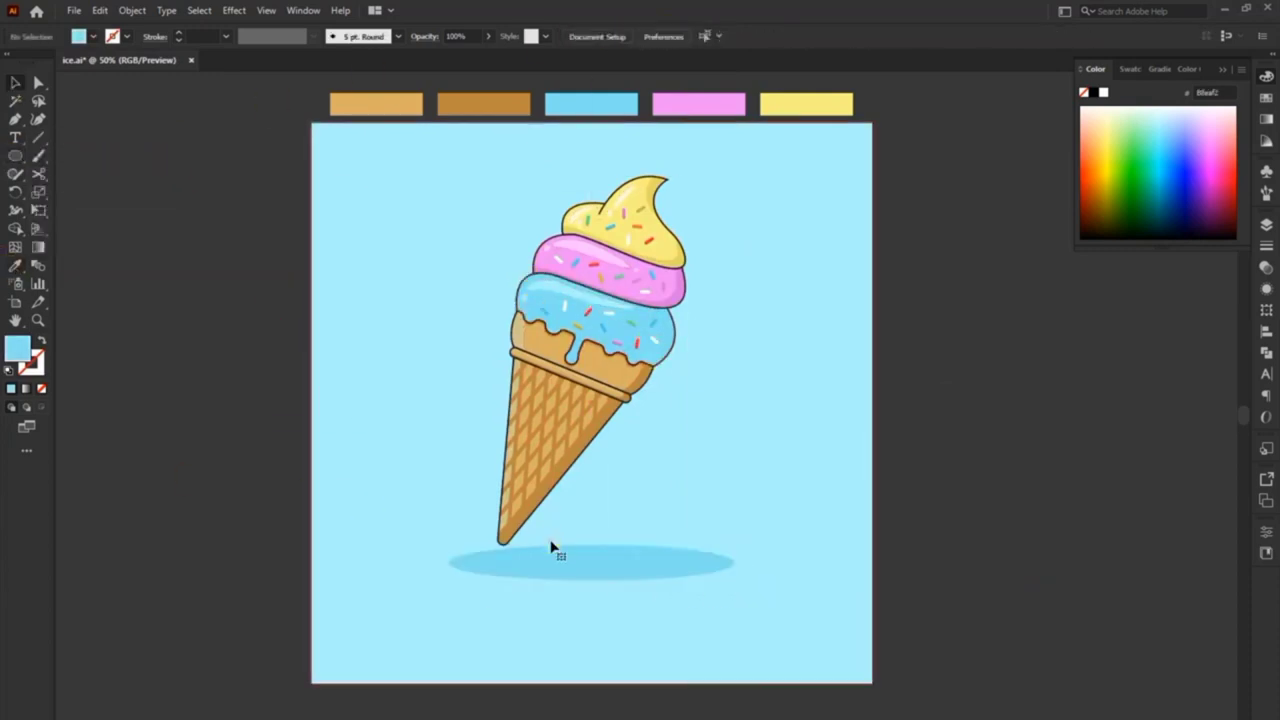
click(452, 565)
drag(452, 565, 486, 565)
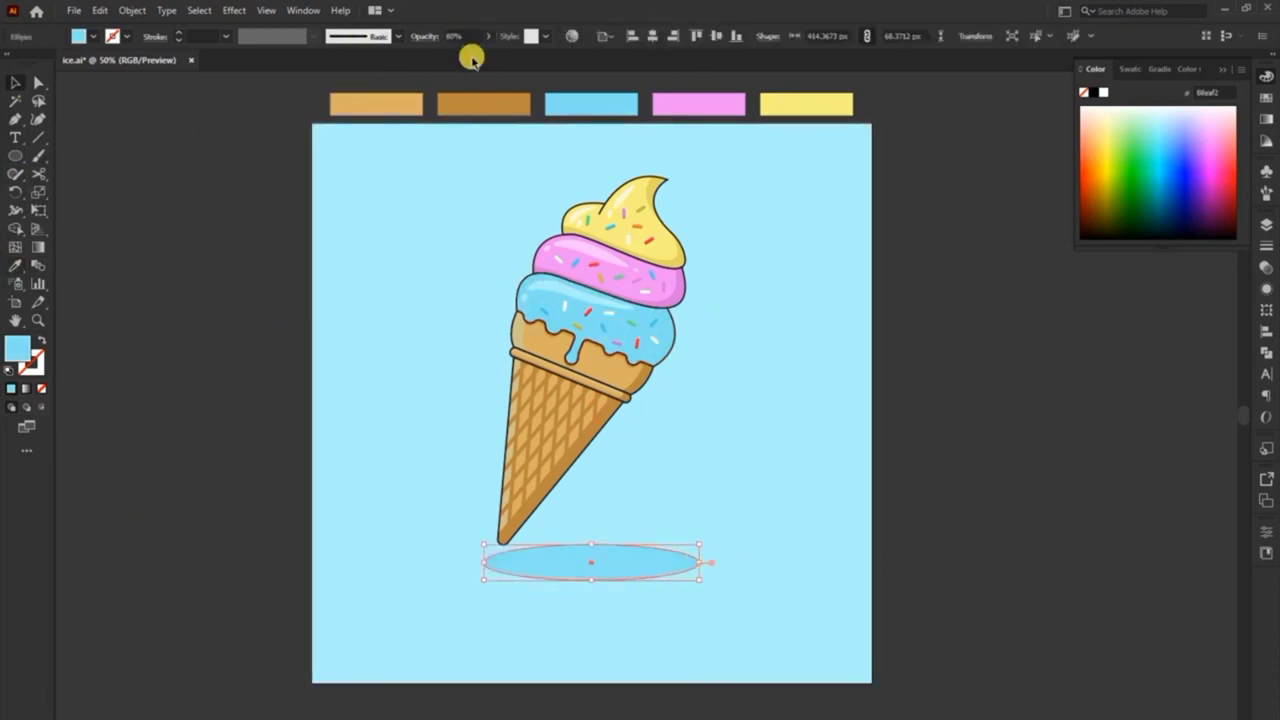
click(266, 321)
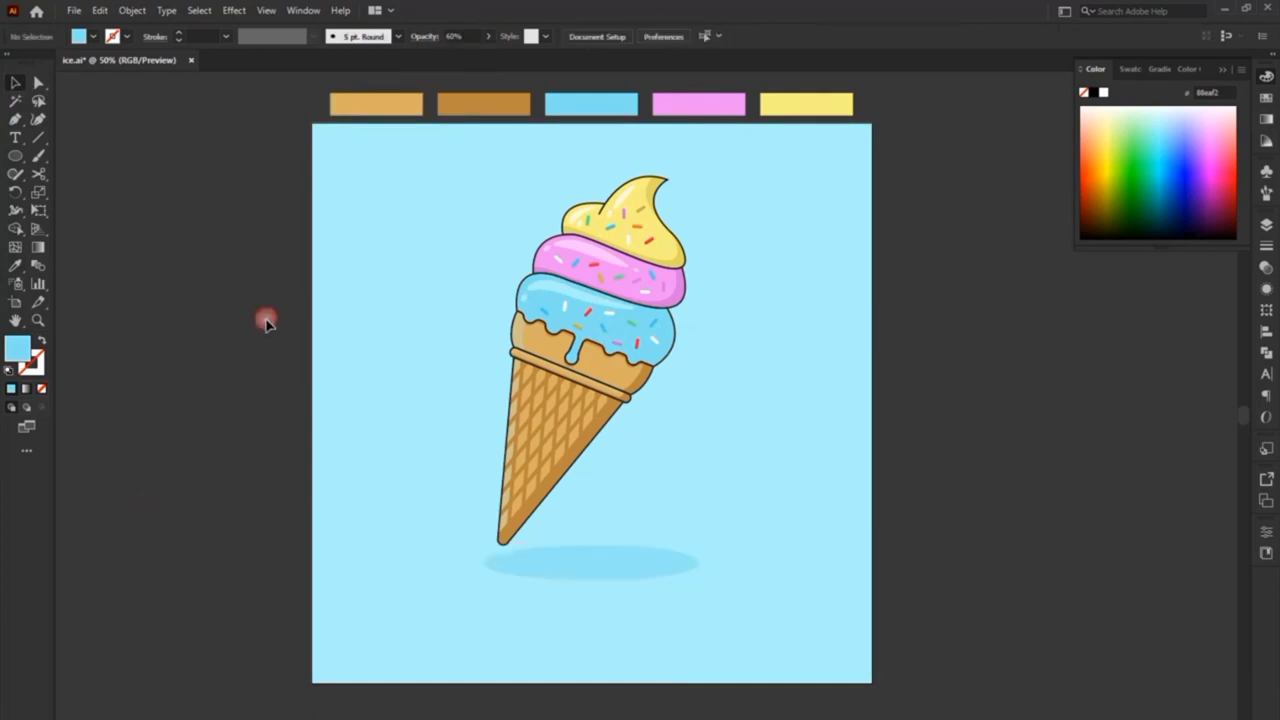